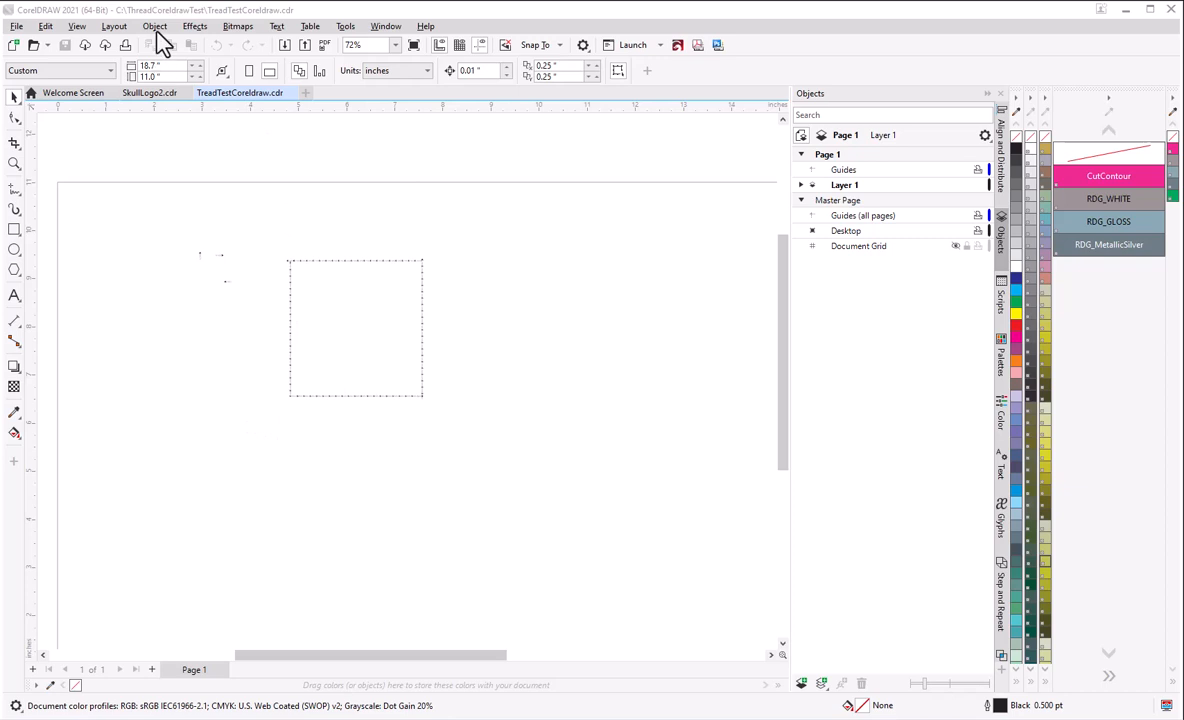
- Examine the square outline made of repeated thread stitches in TreadTestCoreldraw.cdr
click(155, 26)
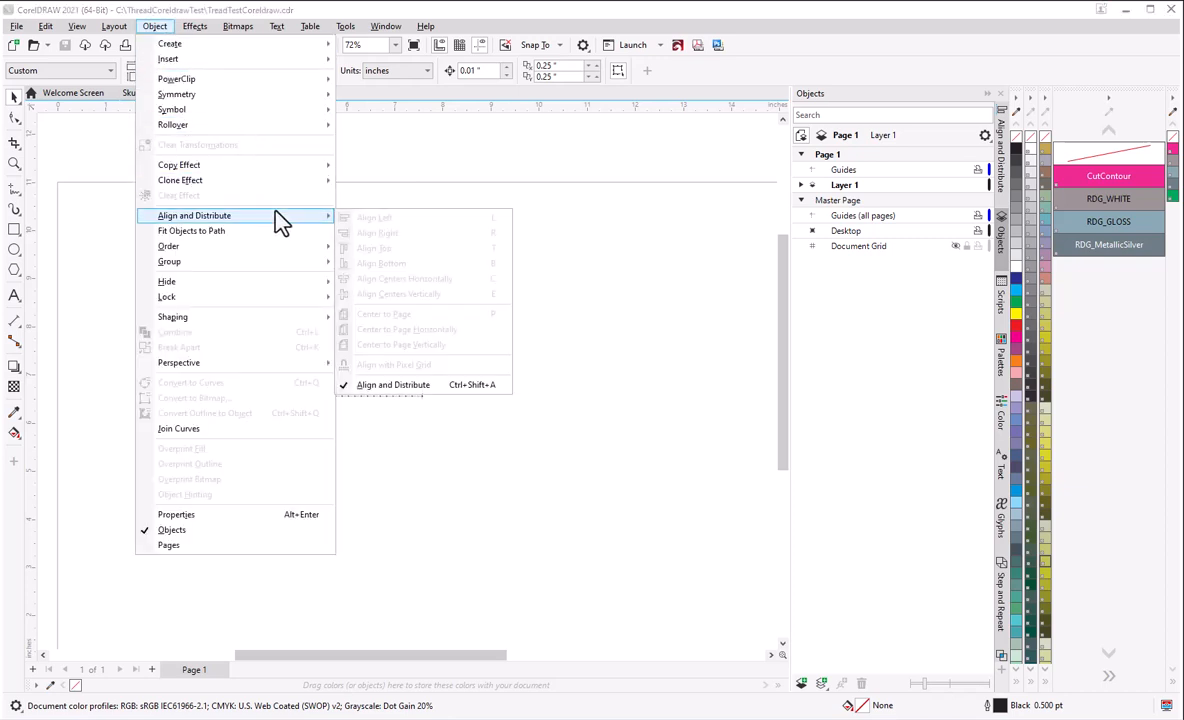
click(378, 487)
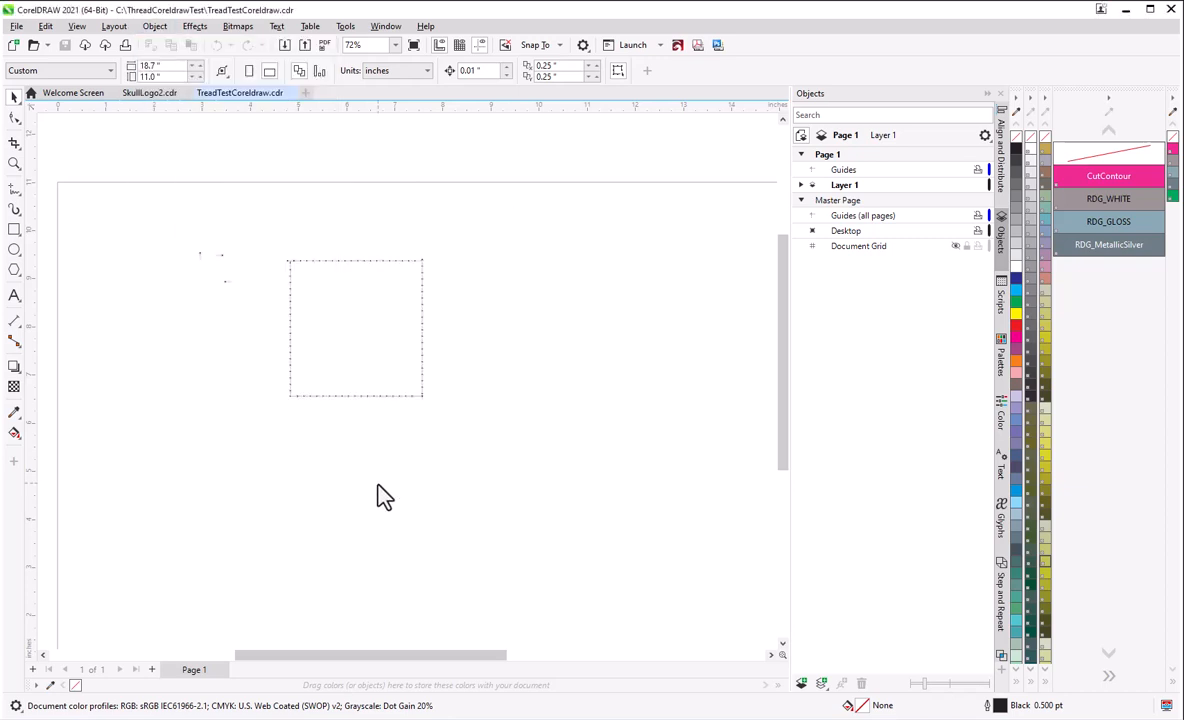
scroll(243, 296, up, 3)
scroll(311, 439, down, 4)
scroll(312, 440, down, 2)
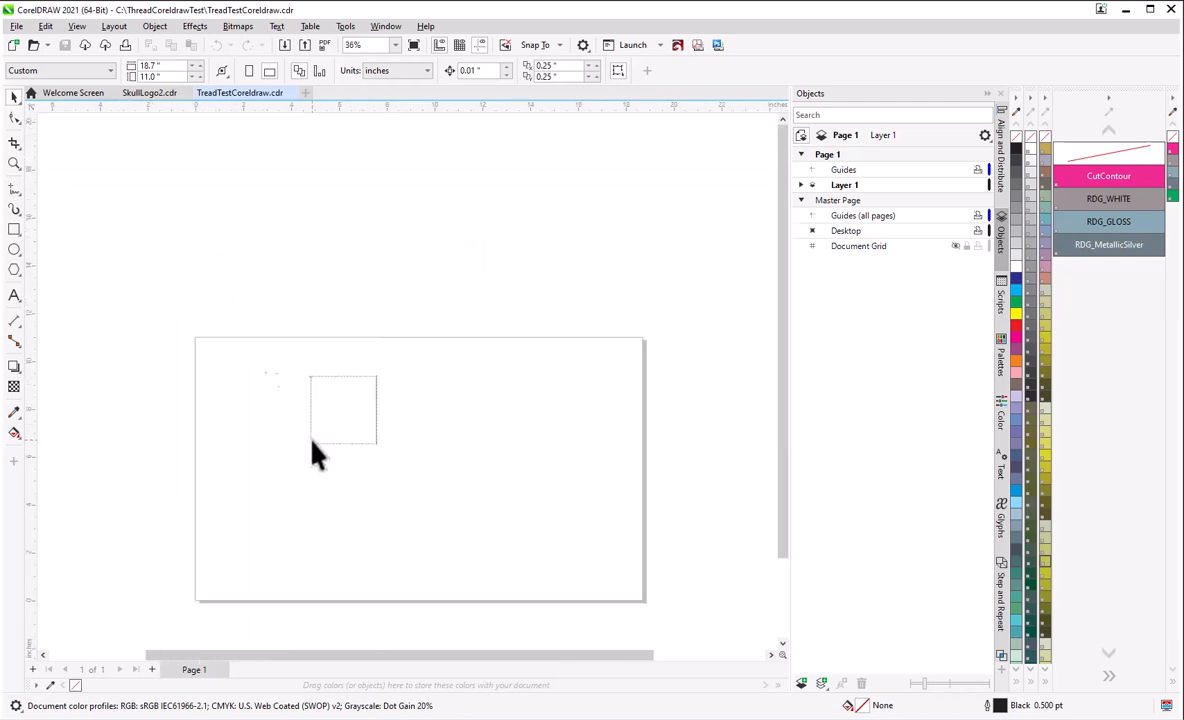
scroll(330, 409, up, 5)
scroll(330, 415, up, 3)
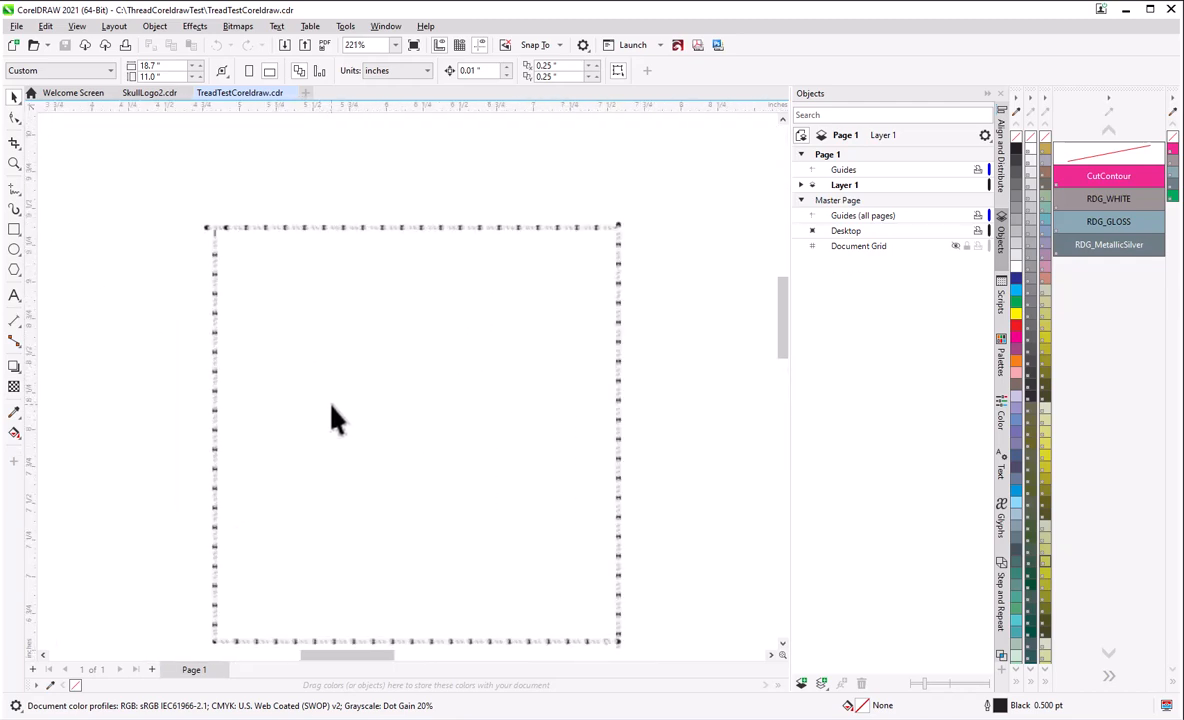
scroll(332, 417, down, 2)
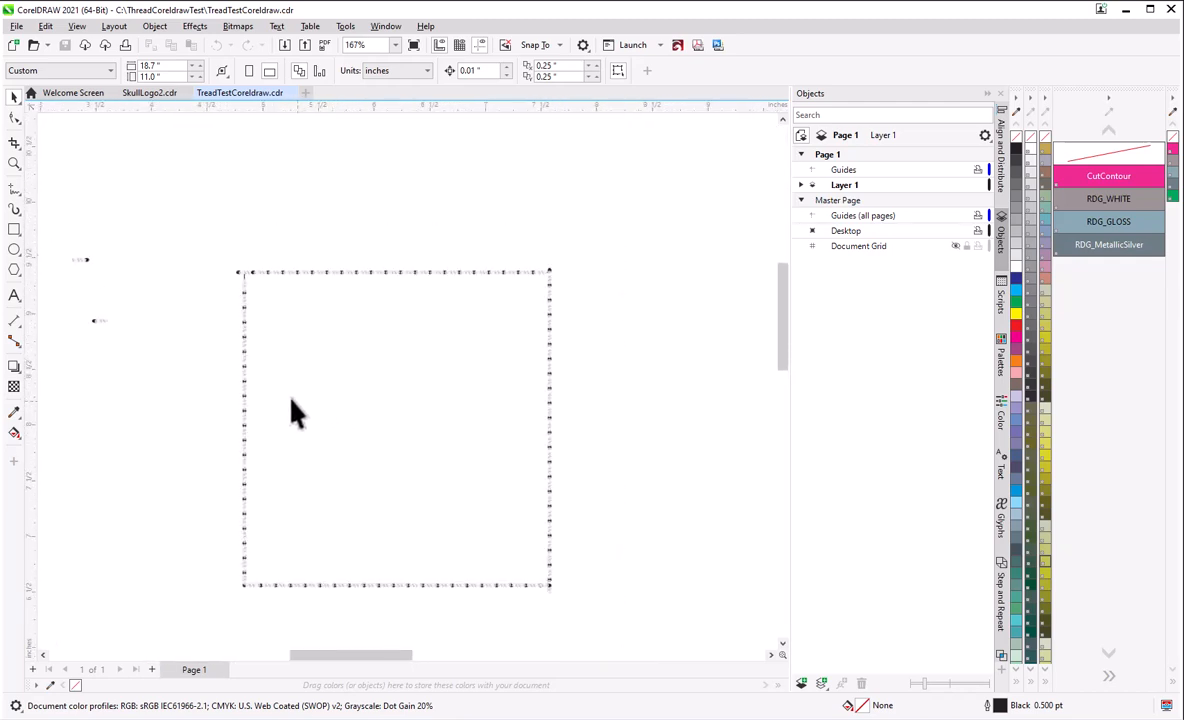
scroll(238, 356, up, 4)
scroll(238, 365, down, 5)
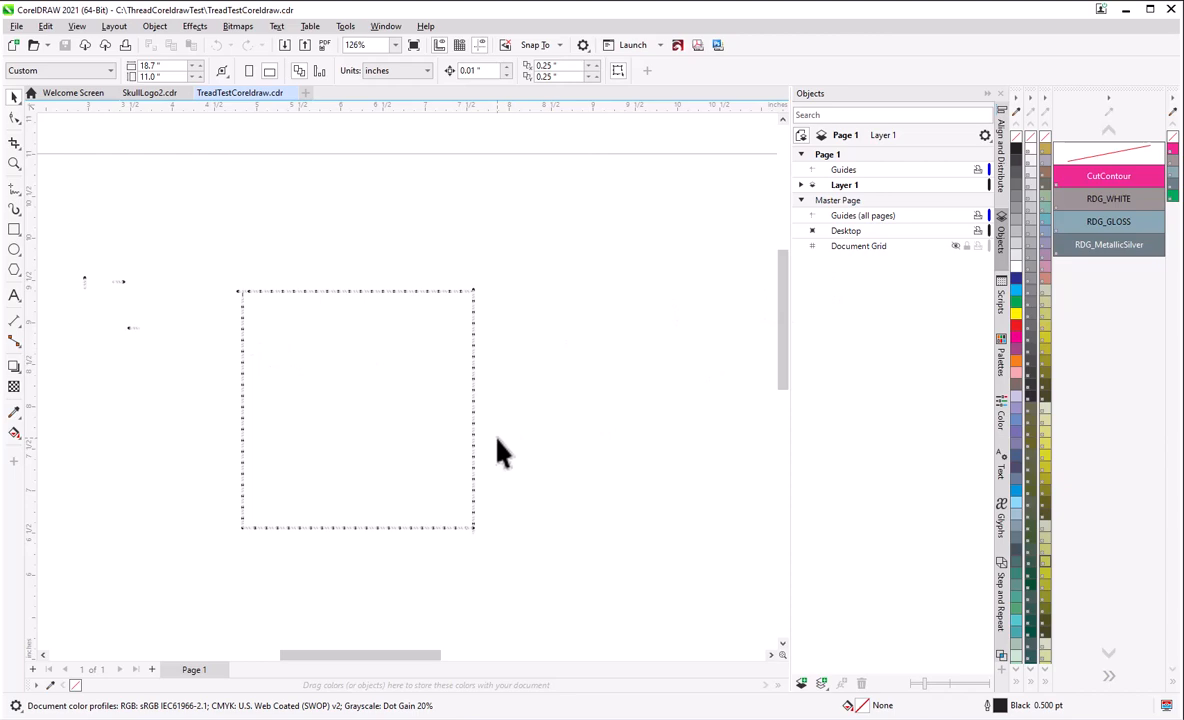
- Switch to SkullLogo2.cdr and examine the stitched ring around the round leather SKULLHAT patch
click(1125, 9)
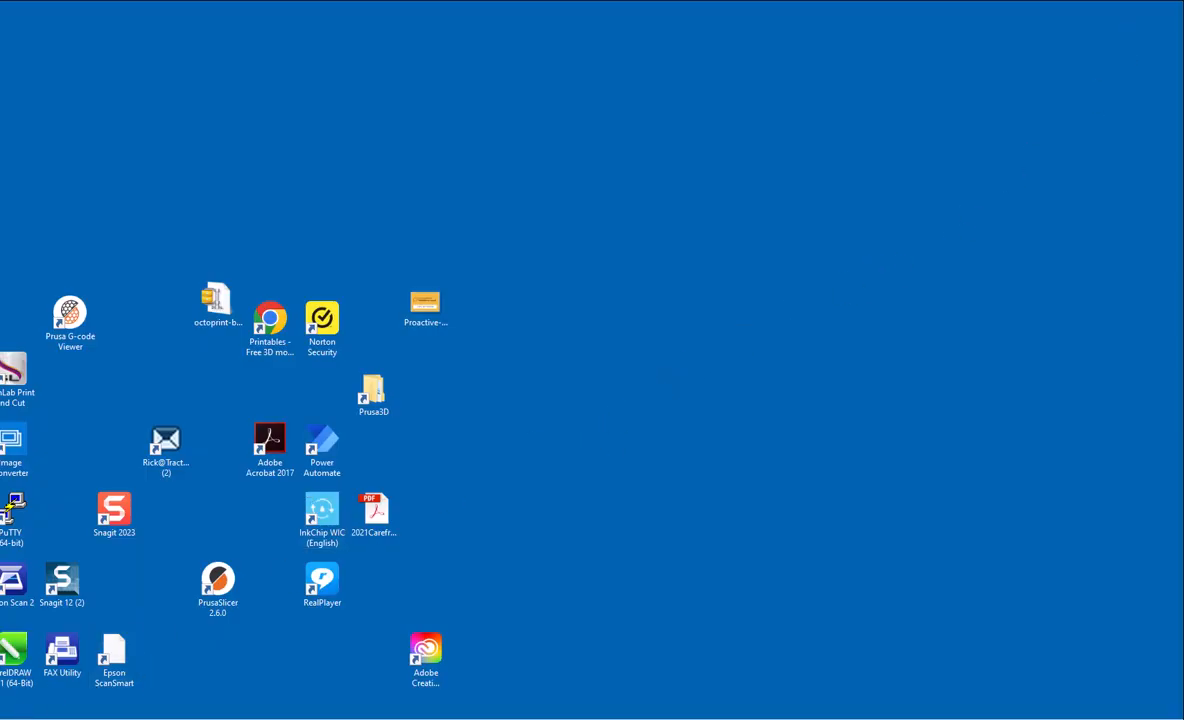
mouse_move(8, 718)
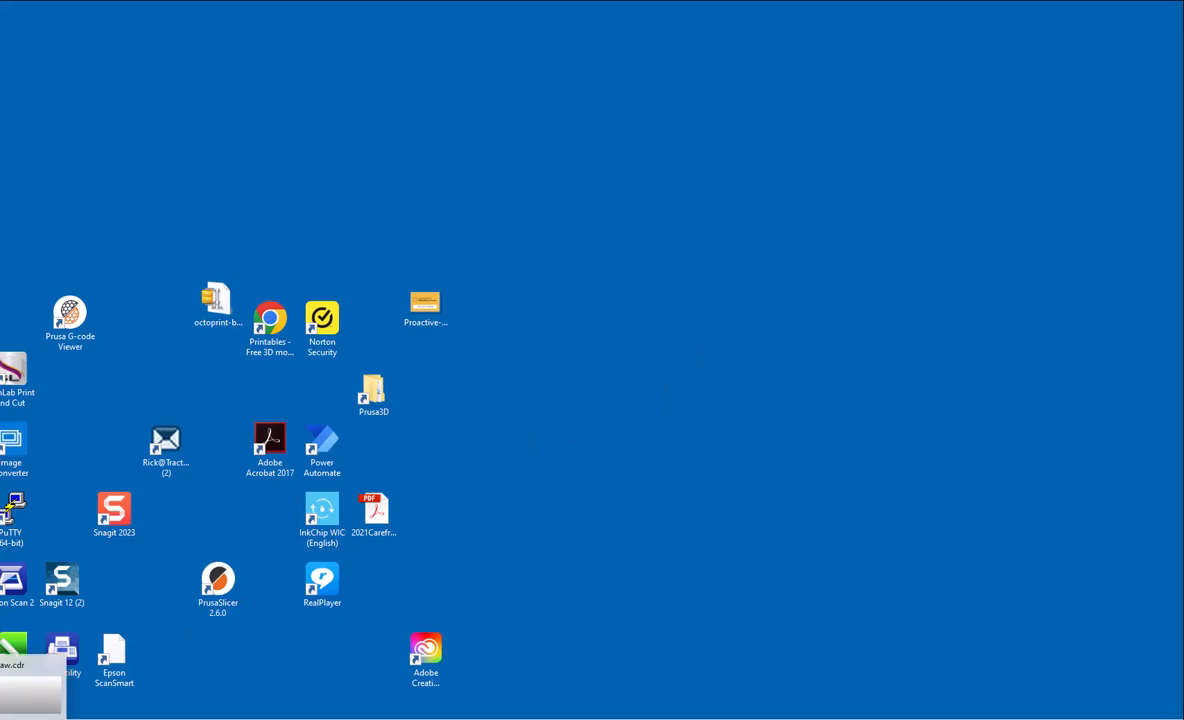
click(30, 688)
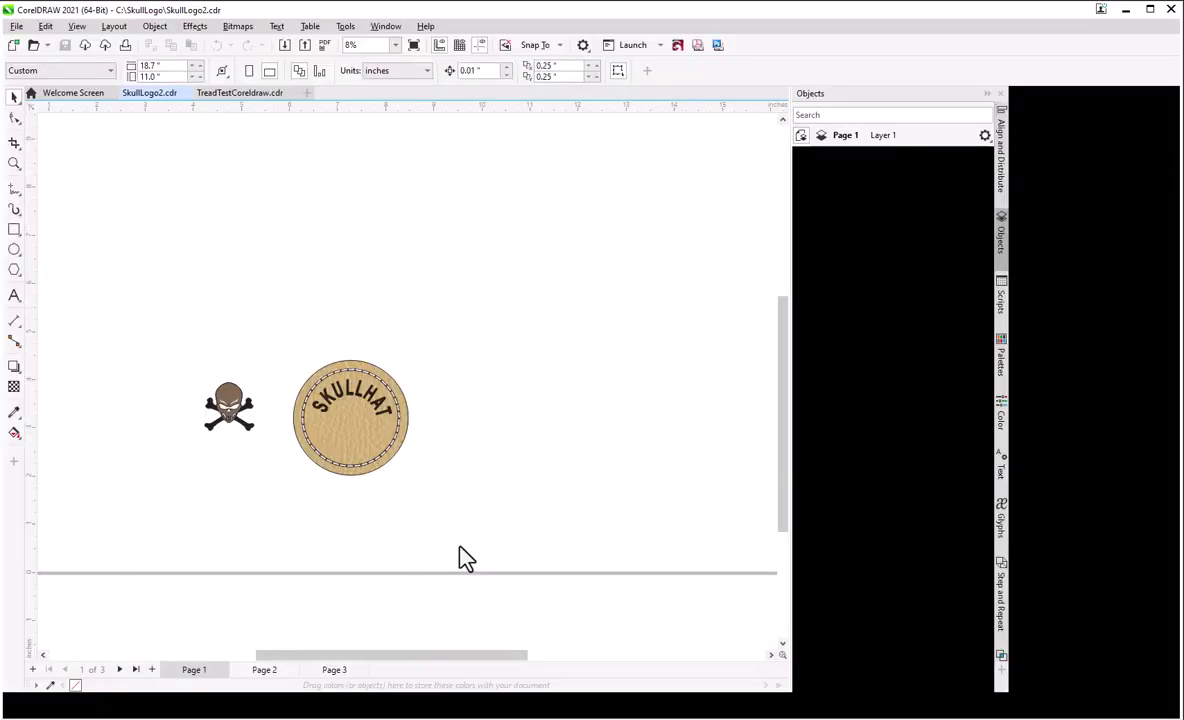
scroll(259, 465, up, 4)
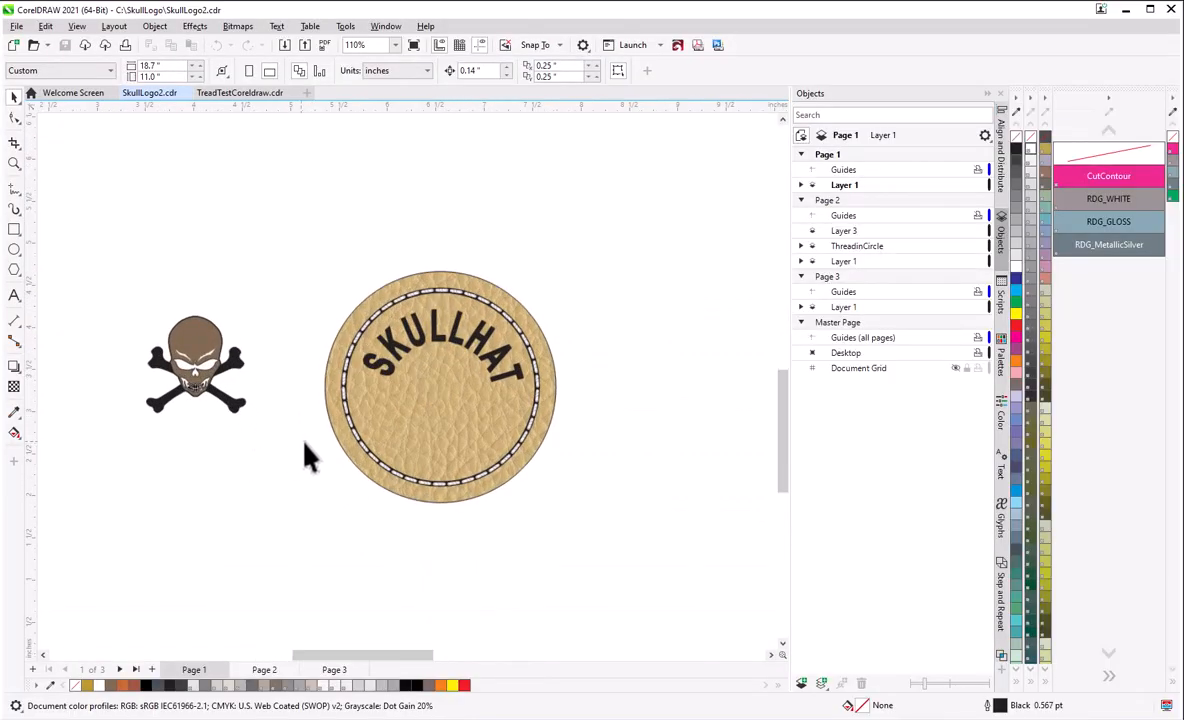
scroll(400, 445, up, 3)
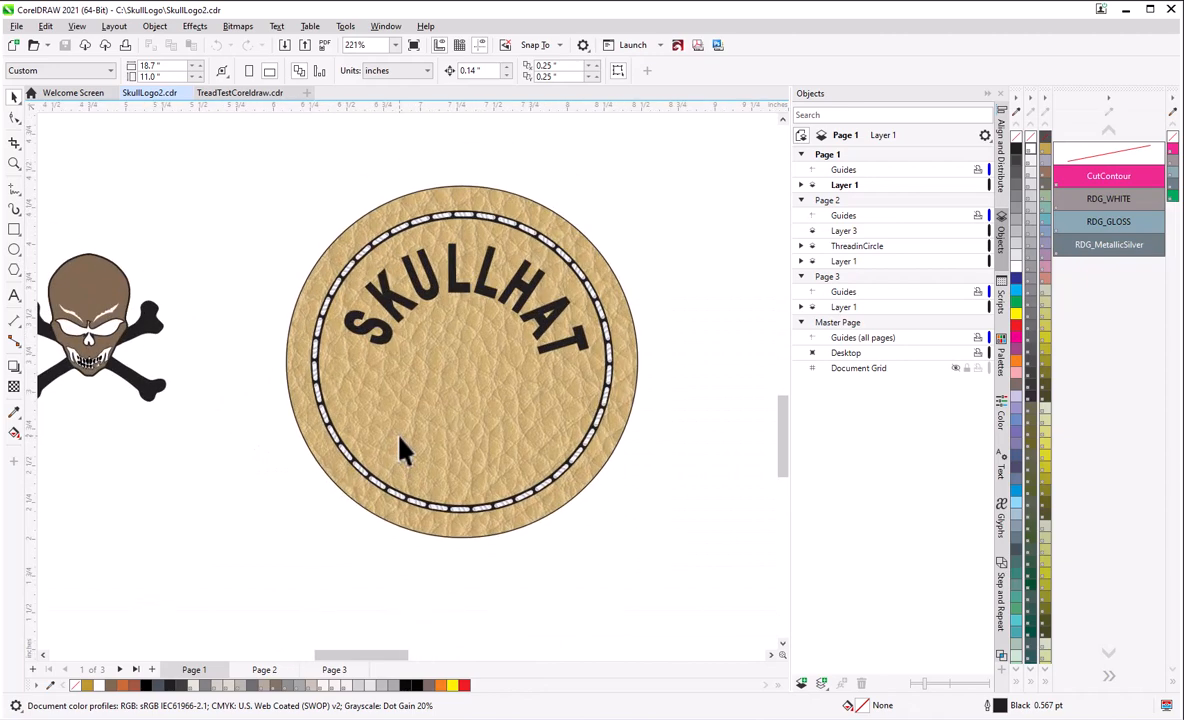
scroll(399, 440, down, 2)
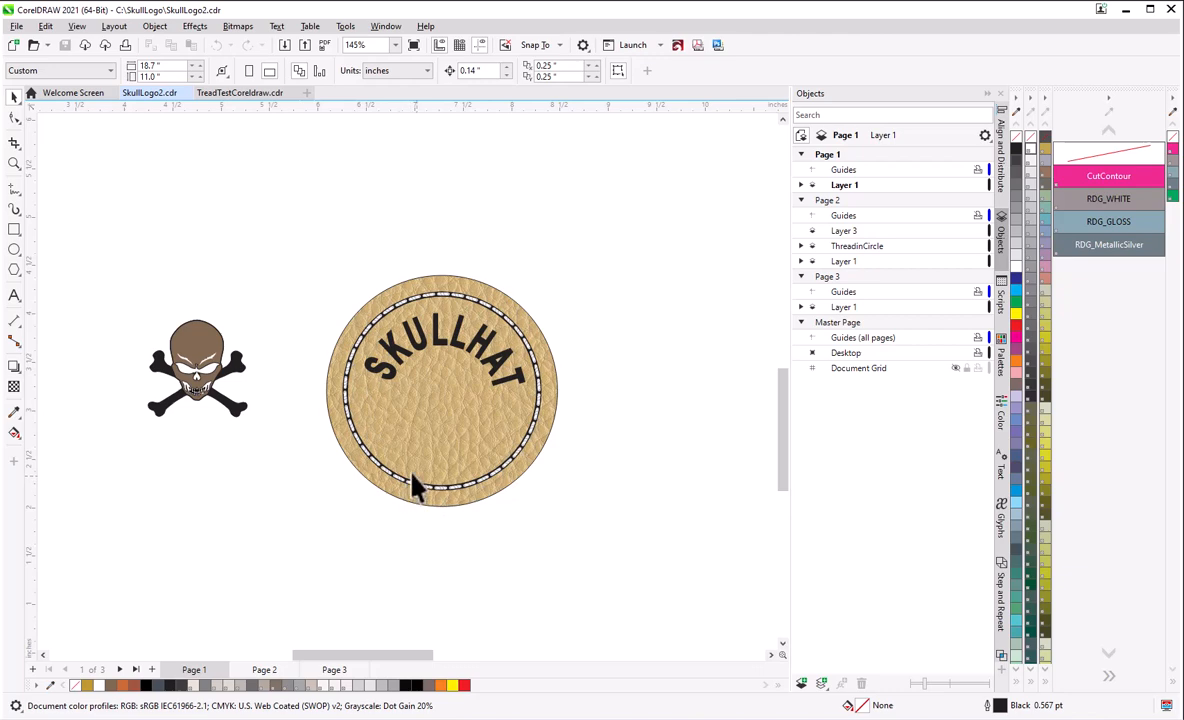
scroll(418, 485, up, 6)
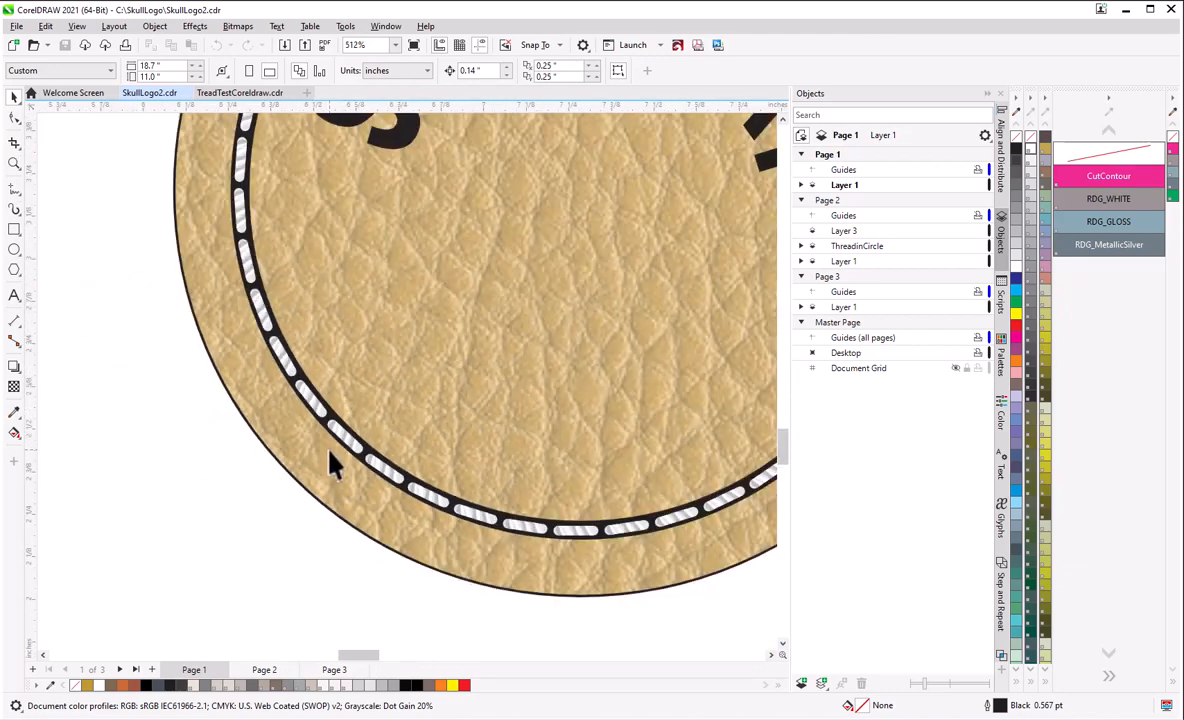
scroll(329, 453, down, 4)
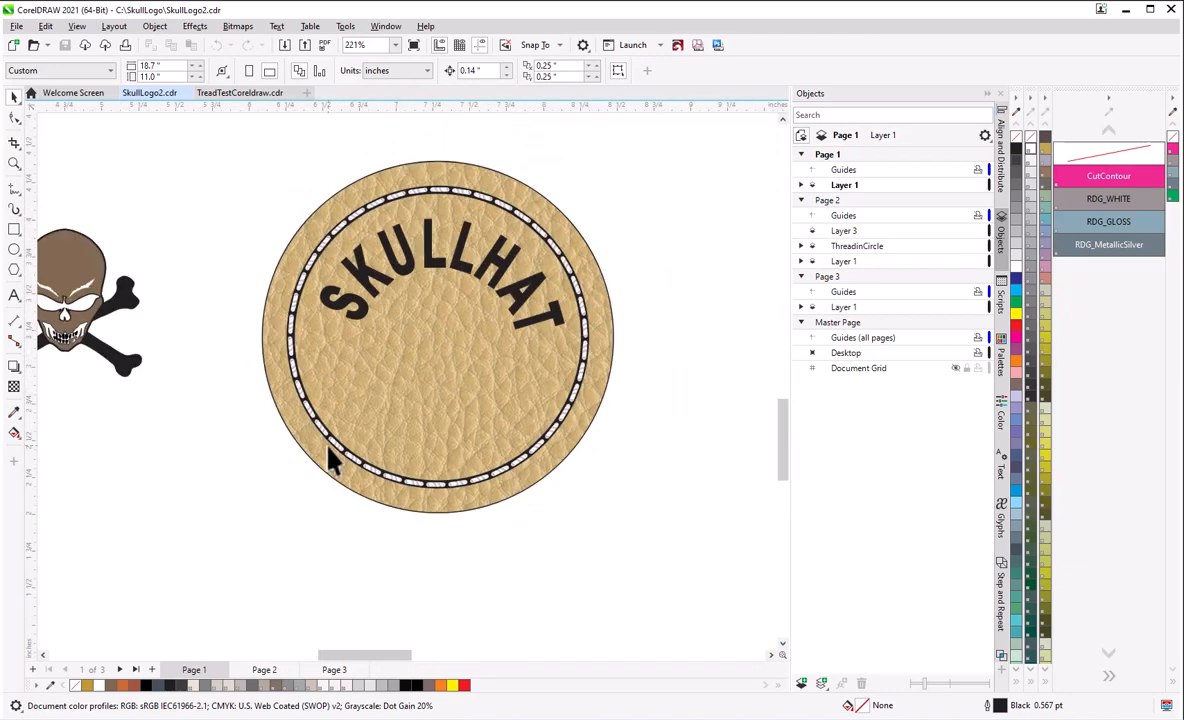
scroll(330, 460, down, 3)
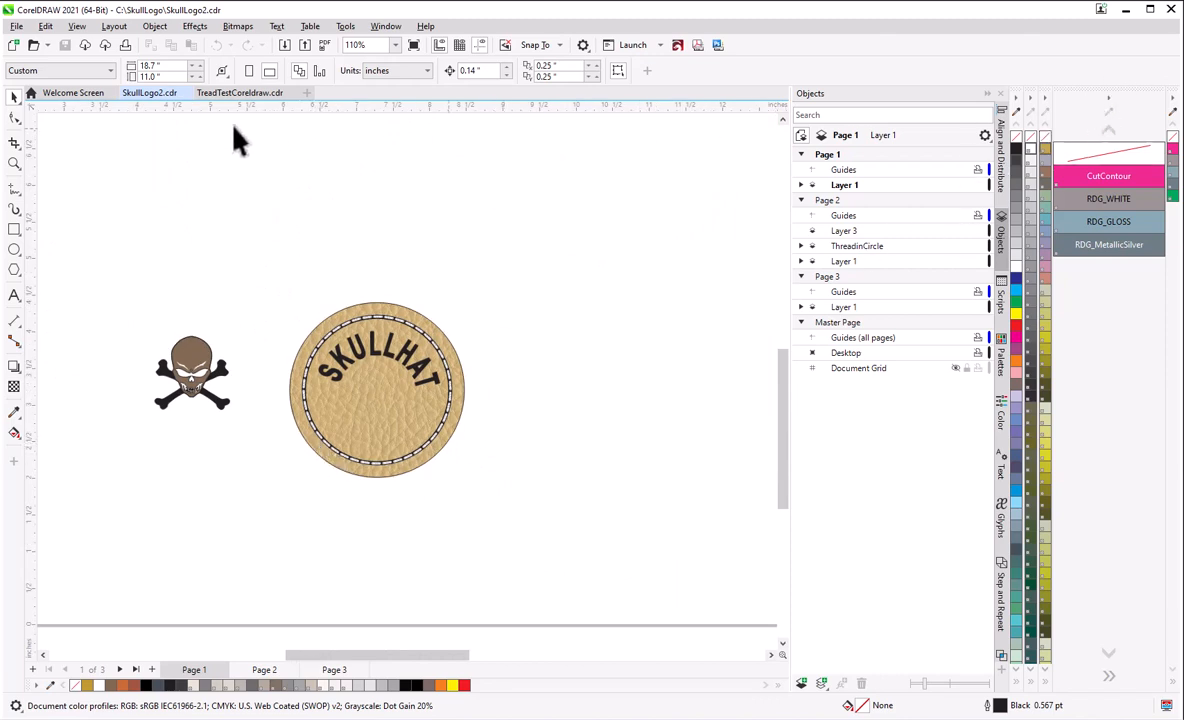
- Return to TreadTestCoreldraw.cdr and examine the lowest loose horizontal stitch beside the square outline
click(250, 94)
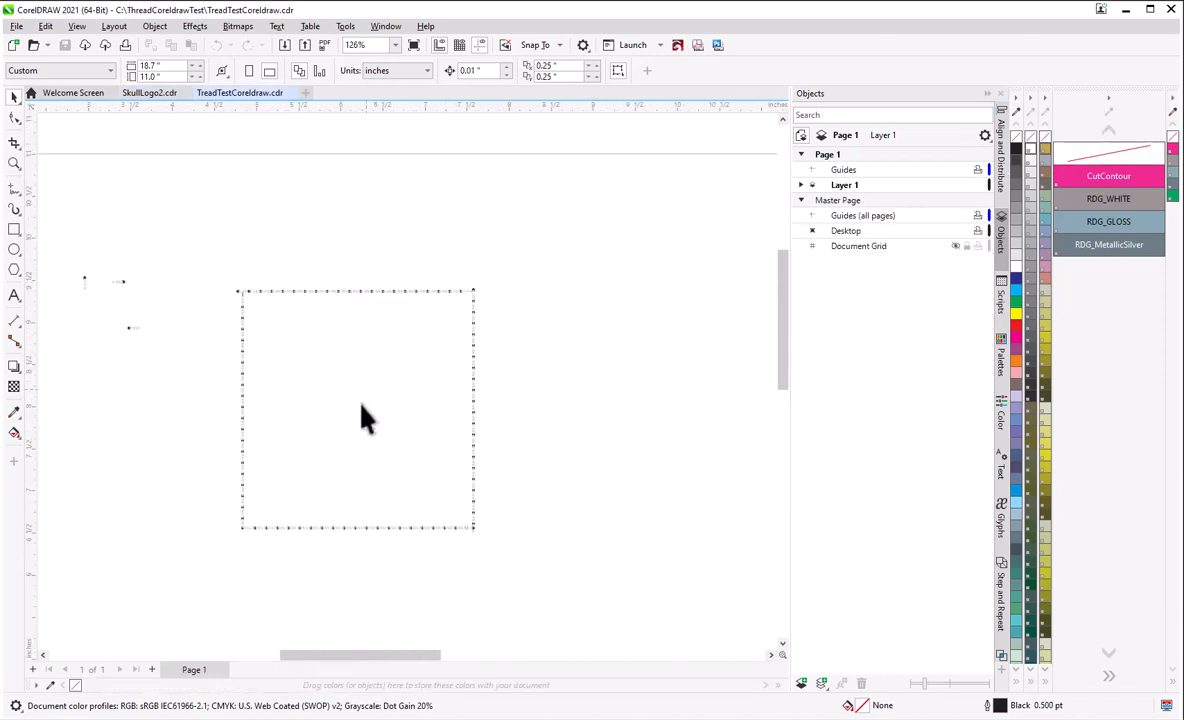
scroll(365, 422, down, 3)
scroll(293, 426, up, 4)
scroll(400, 402, down, 4)
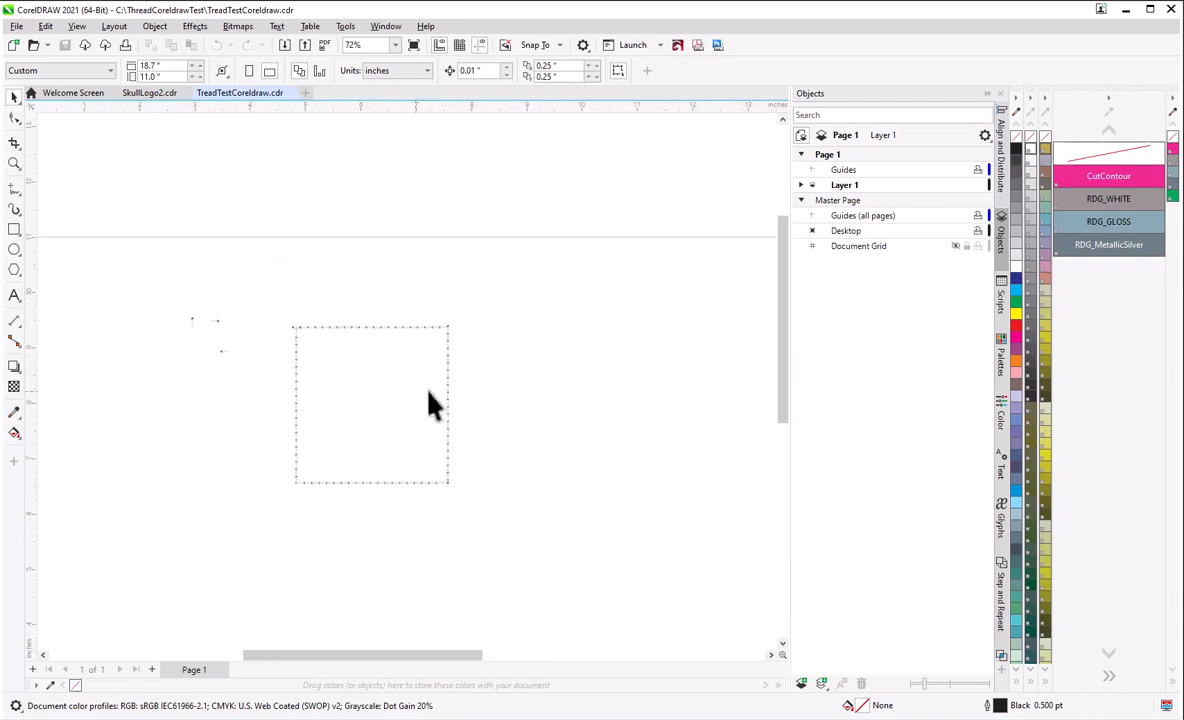
scroll(193, 365, up, 3)
scroll(160, 340, up, 7)
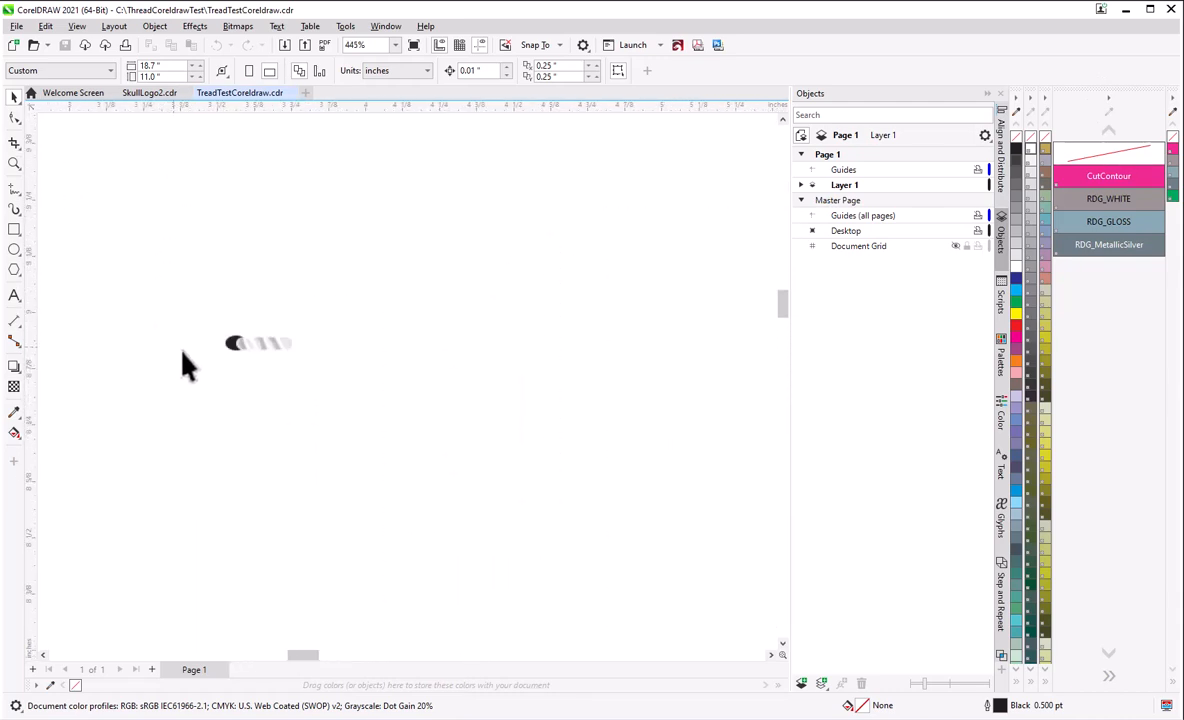
scroll(232, 392, up, 9)
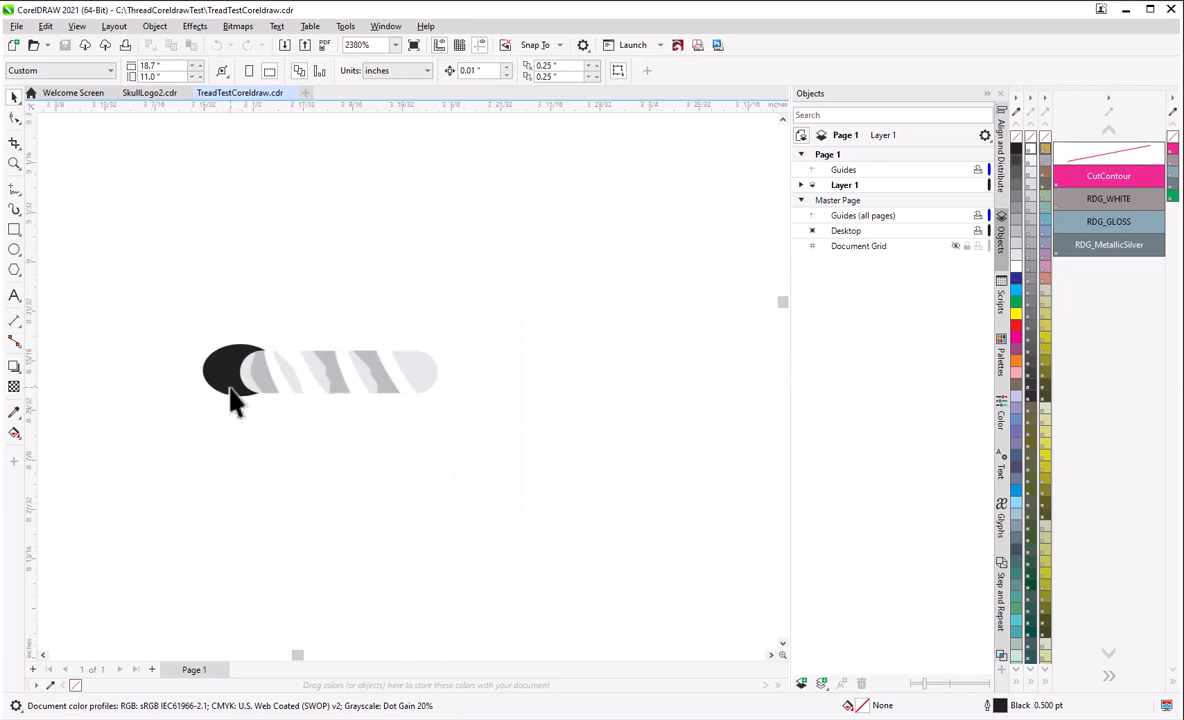
- Duplicate the loose horizontal stitch group and place the copy just below it, at about X 3.59 and Y 8.72 inches
click(300, 388)
scroll(305, 390, down, 3)
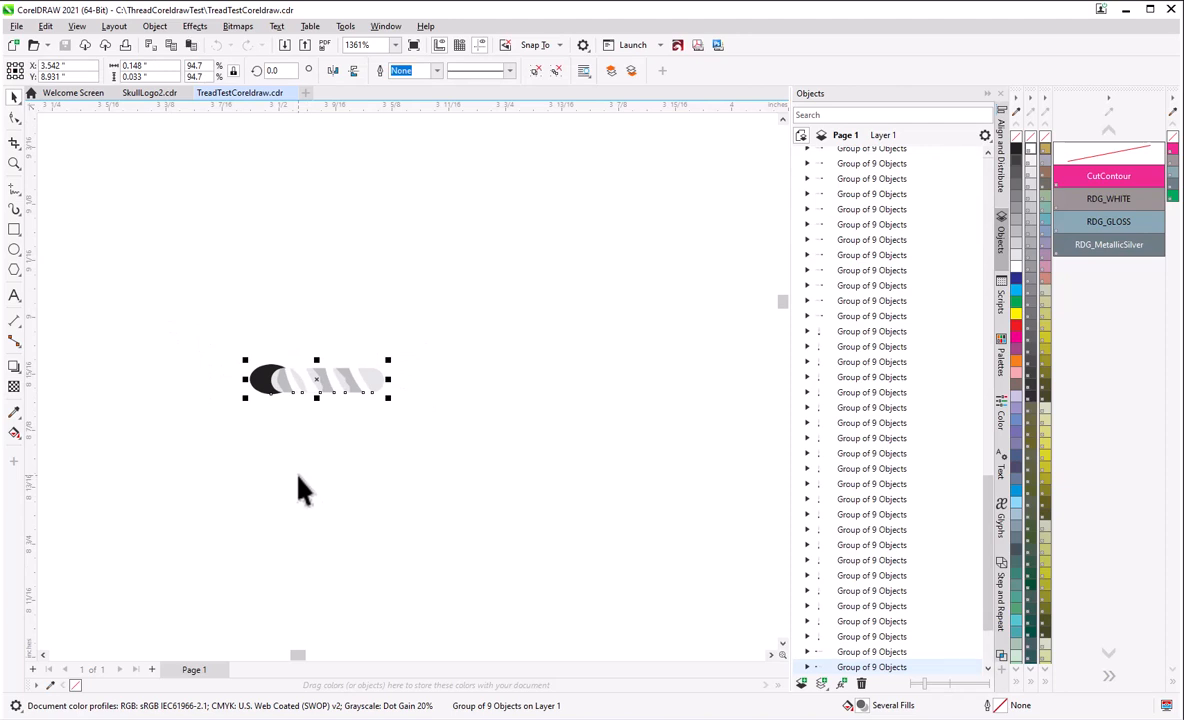
key(shift+Page_Up)
scroll(326, 429, down, 3)
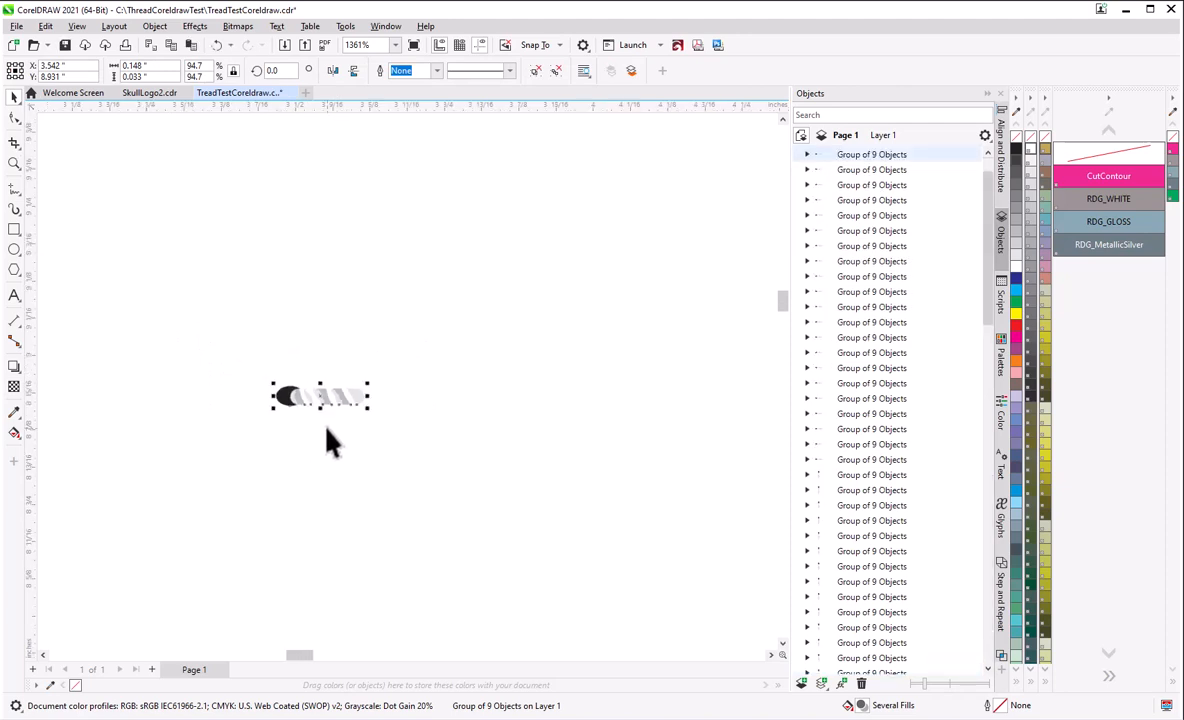
scroll(333, 443, down, 3)
drag(322, 397, 348, 505)
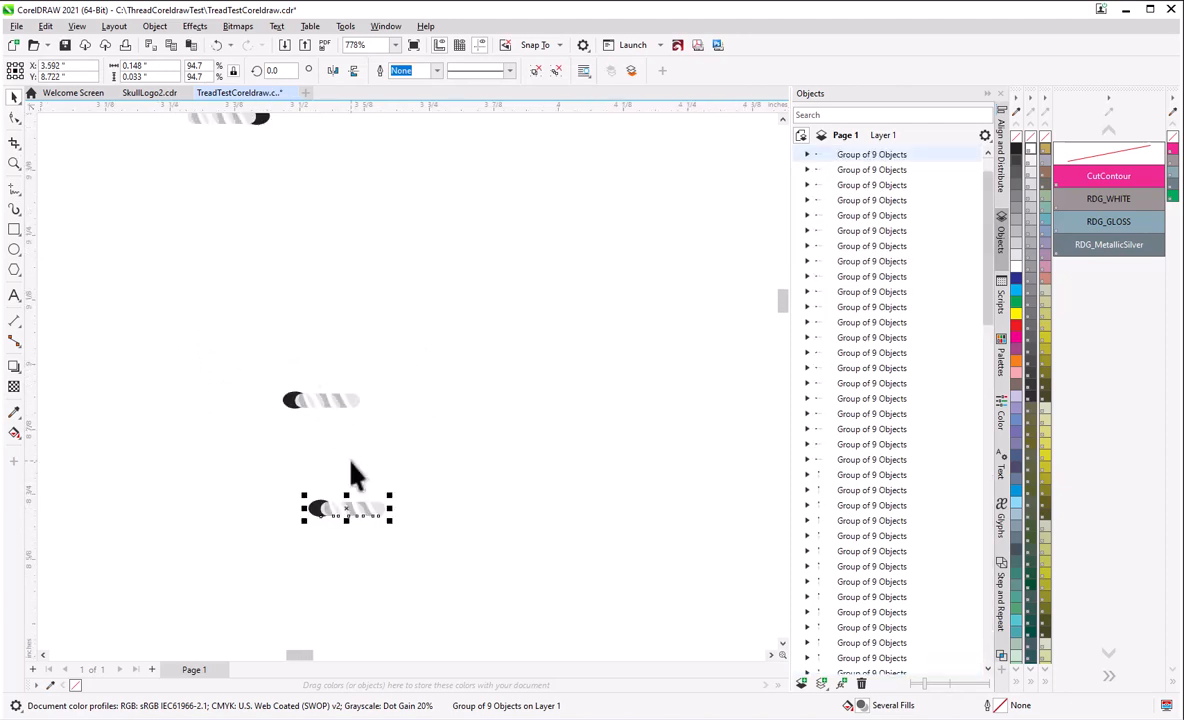
- Ungroup all parts of the copied stitch and move its black ellipse off the thread, to about X 3.52 and Y 8.70 inches
scroll(344, 540, up, 5)
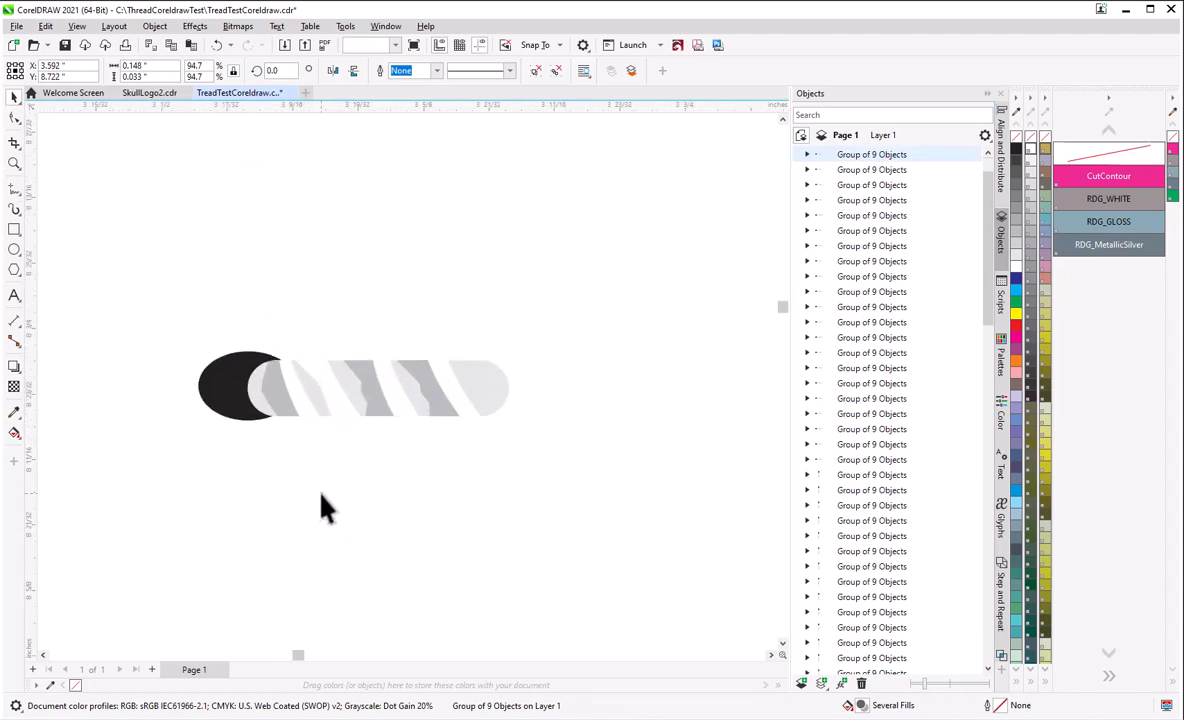
click(344, 410)
right_click(344, 408)
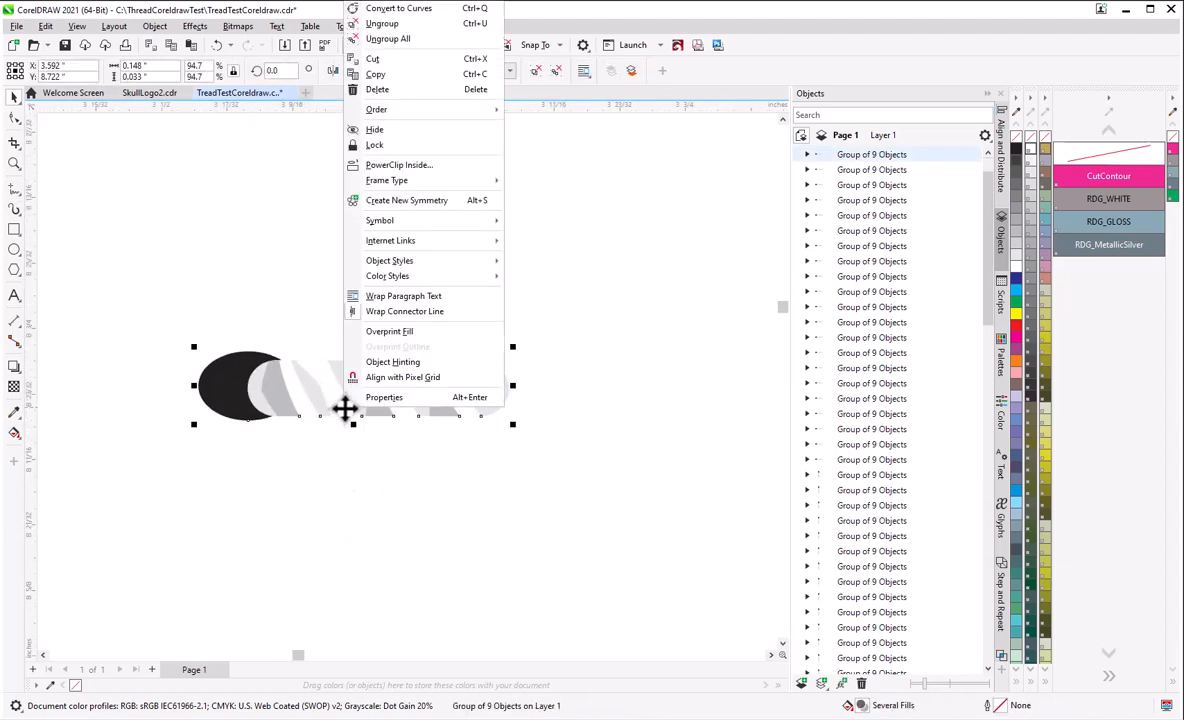
click(408, 39)
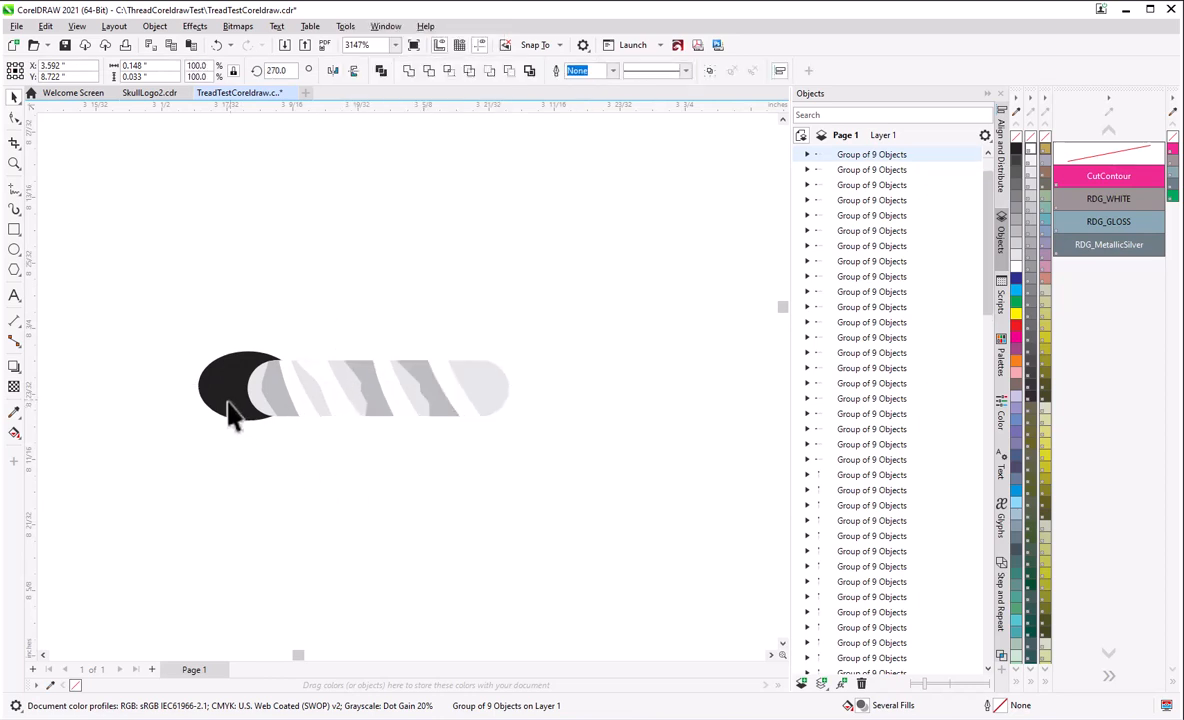
drag(230, 396, 180, 452)
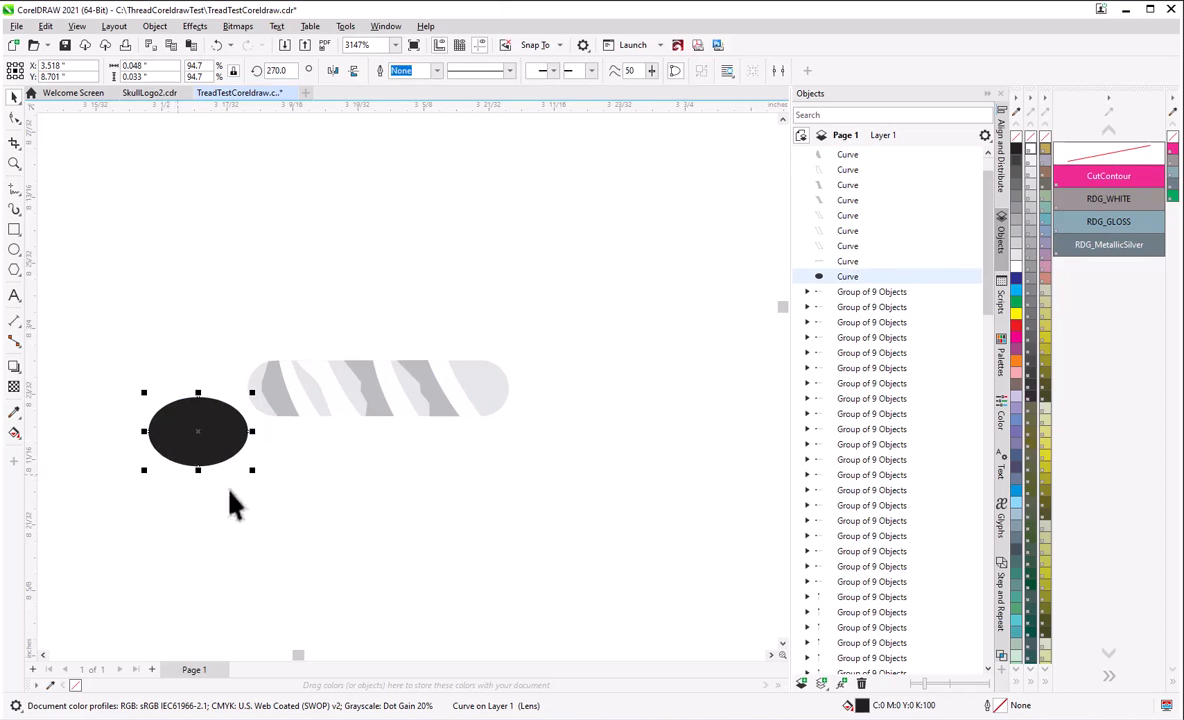
click(315, 520)
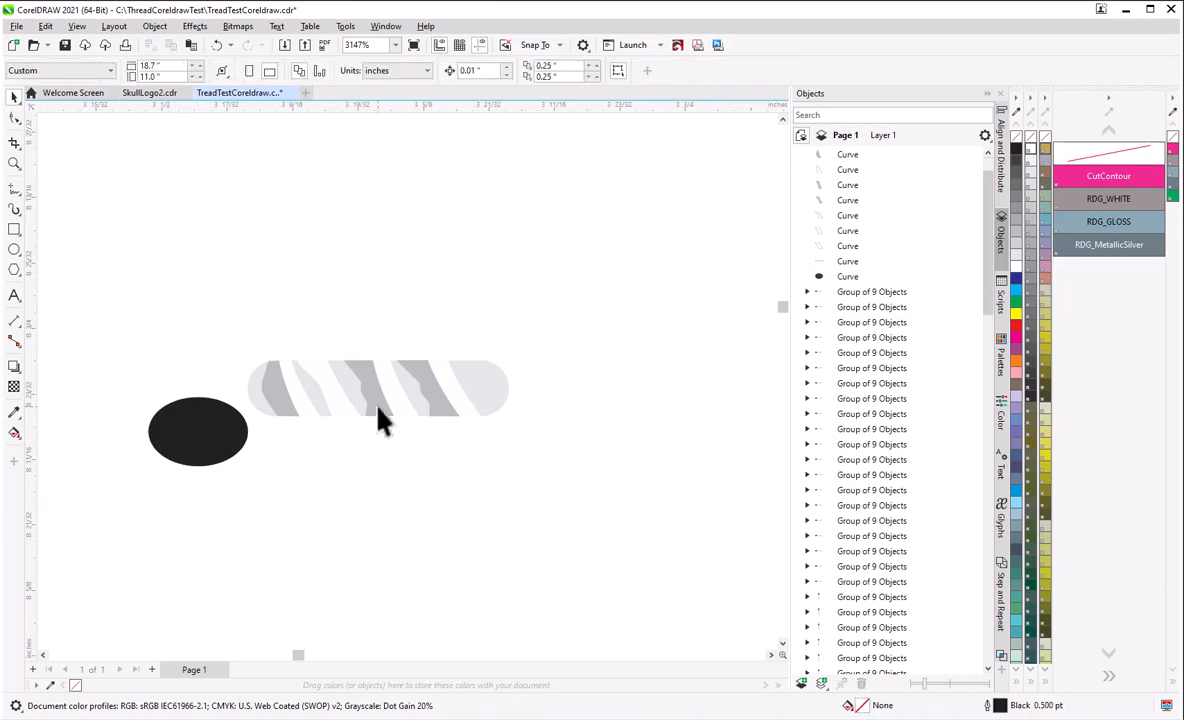
- Inspect the separate dark grey twist shapes of the ungrouped thread by selecting them one after another
scroll(305, 410, up, 3)
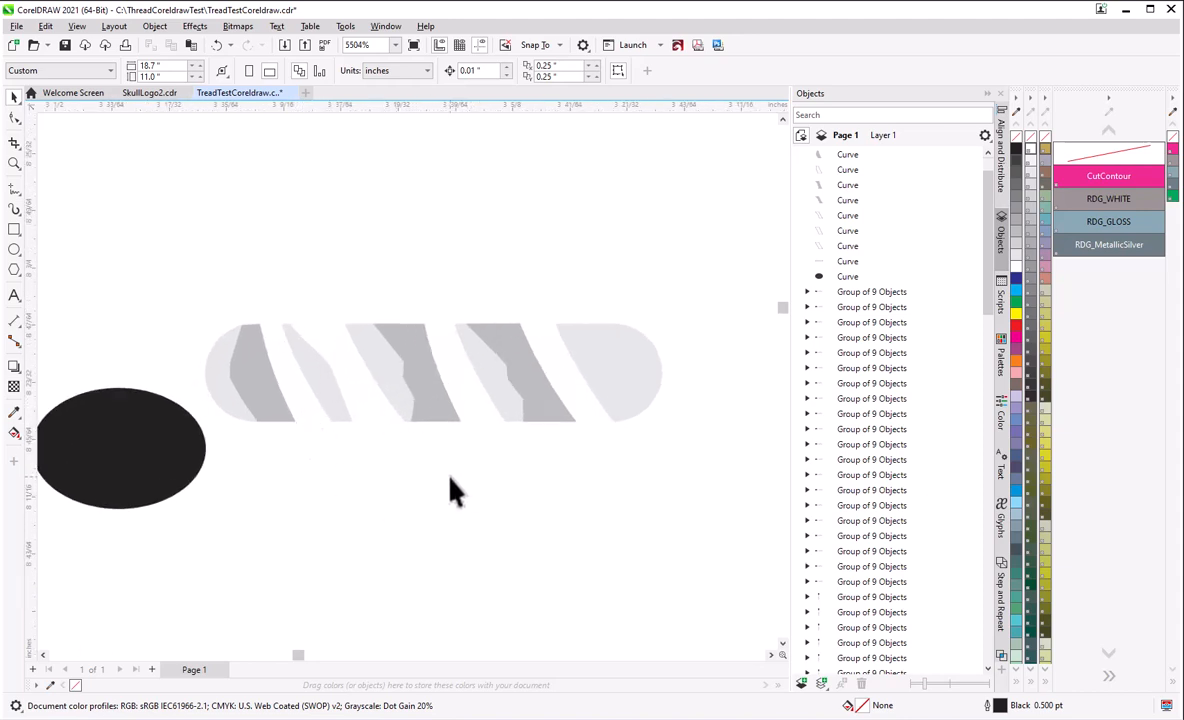
scroll(440, 489, down, 1)
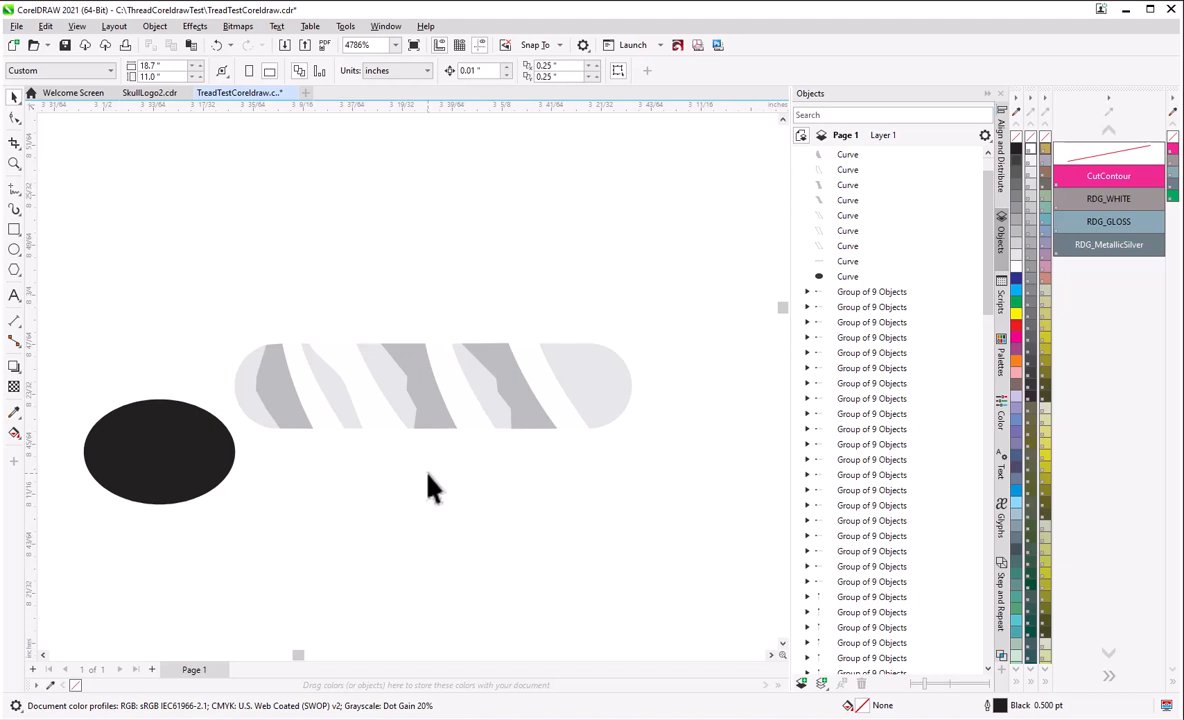
click(280, 388)
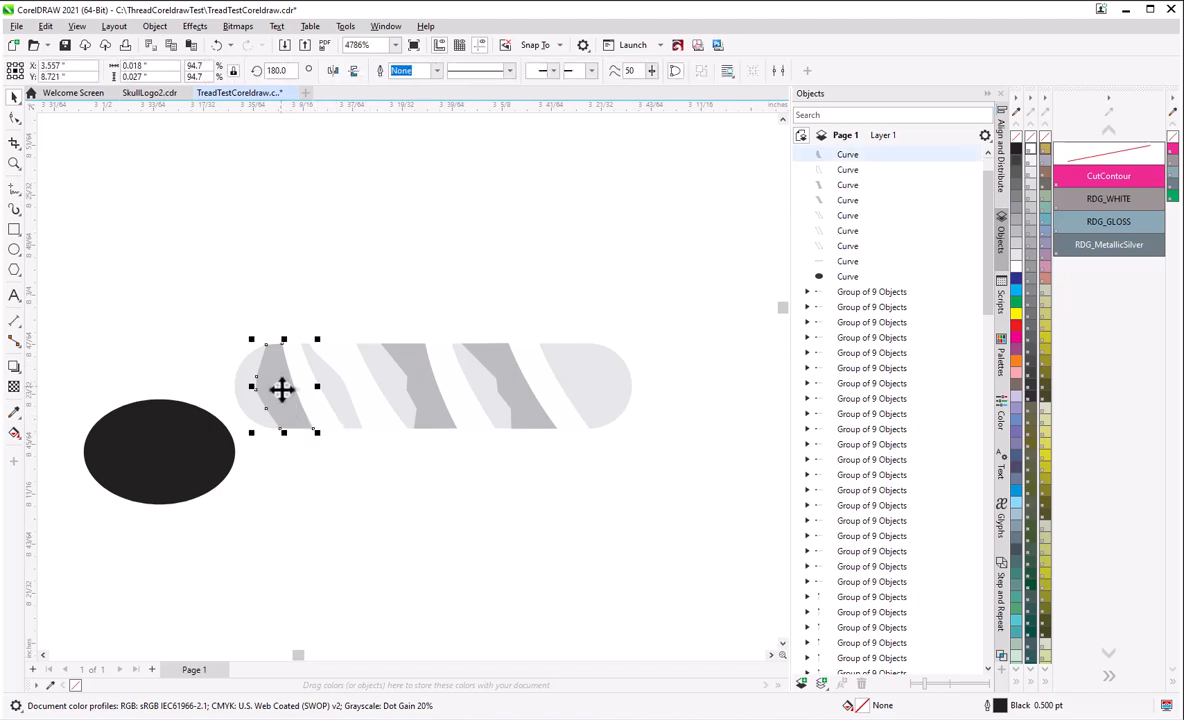
click(423, 400)
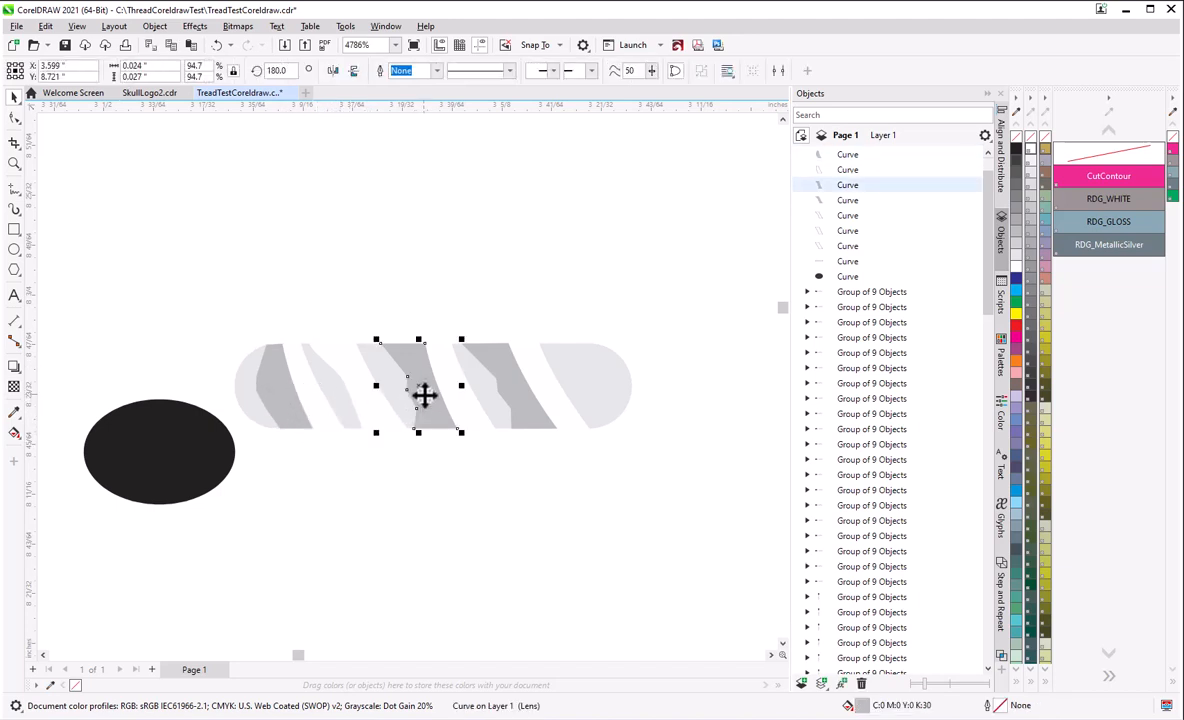
click(540, 412)
- Move the light grey rounded base shape below the thread's twist shapes, and undo that move
click(620, 408)
scroll(605, 402, up, 3)
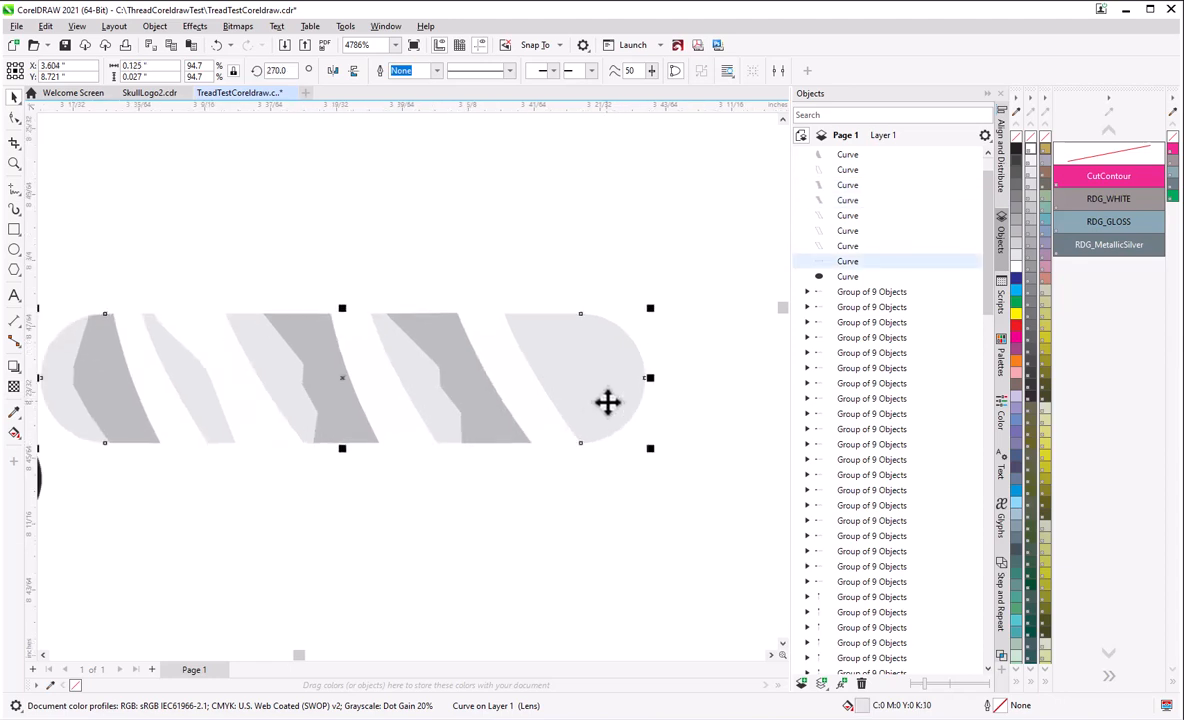
scroll(604, 401, up, 3)
scroll(604, 401, down, 2)
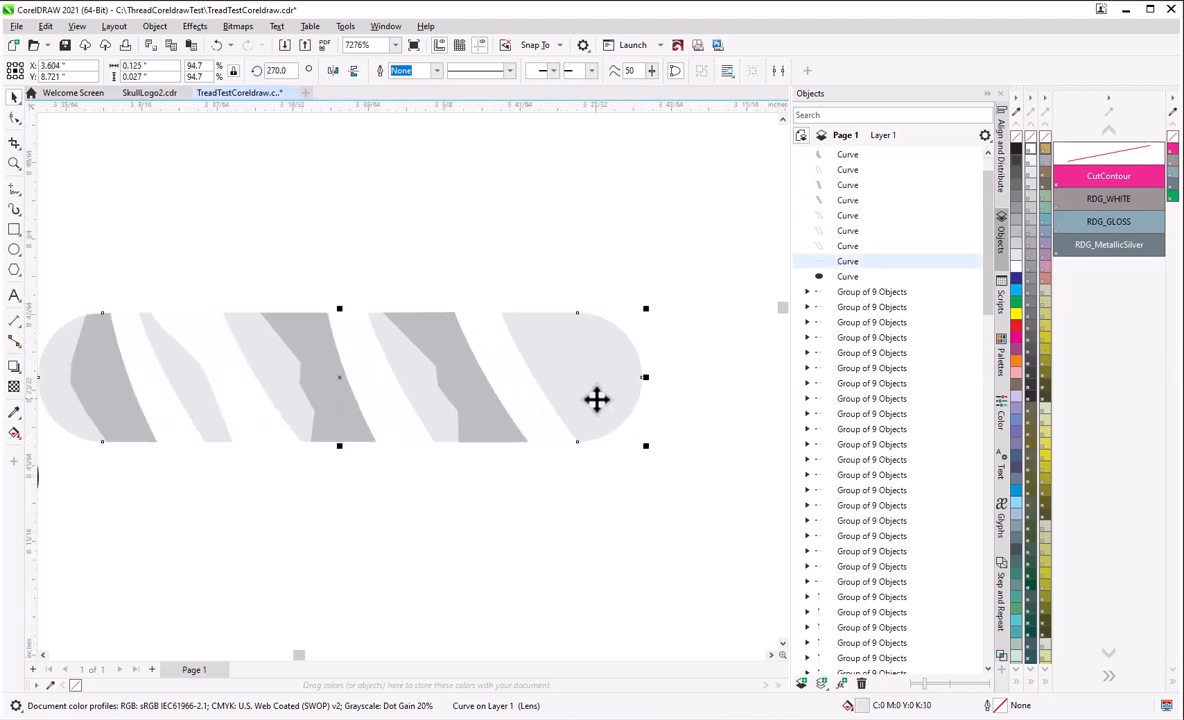
scroll(373, 418, down, 1)
drag(539, 386, 598, 528)
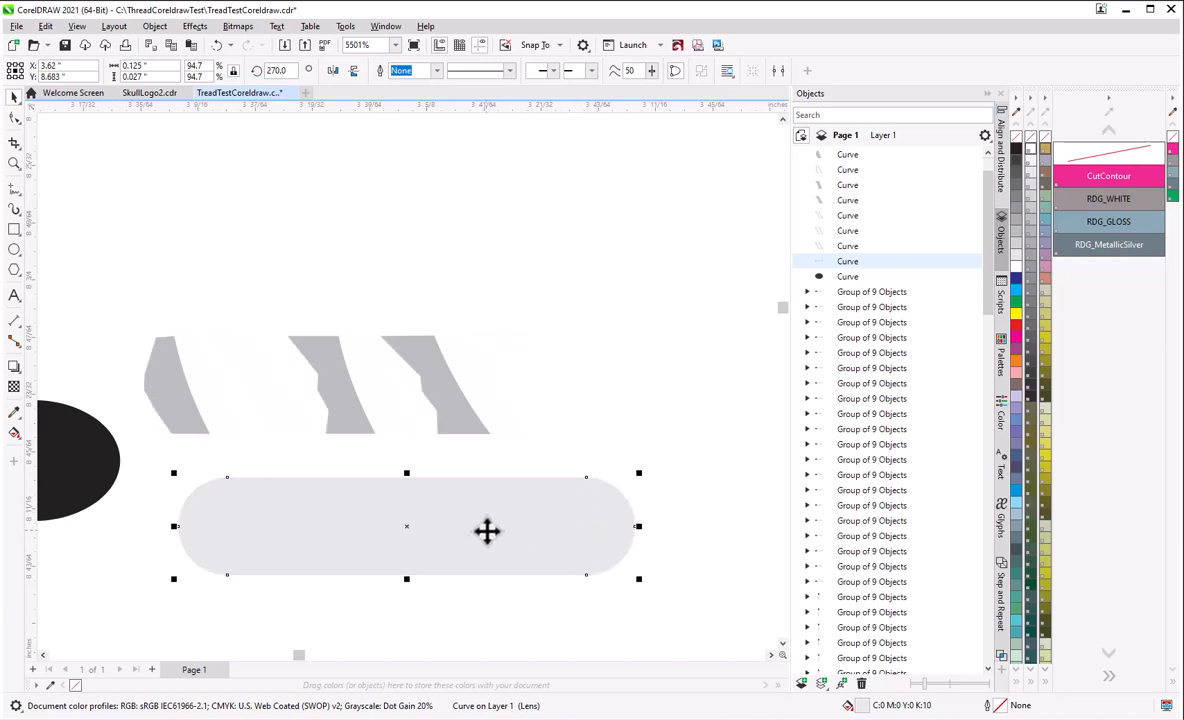
key(ctrl+z)
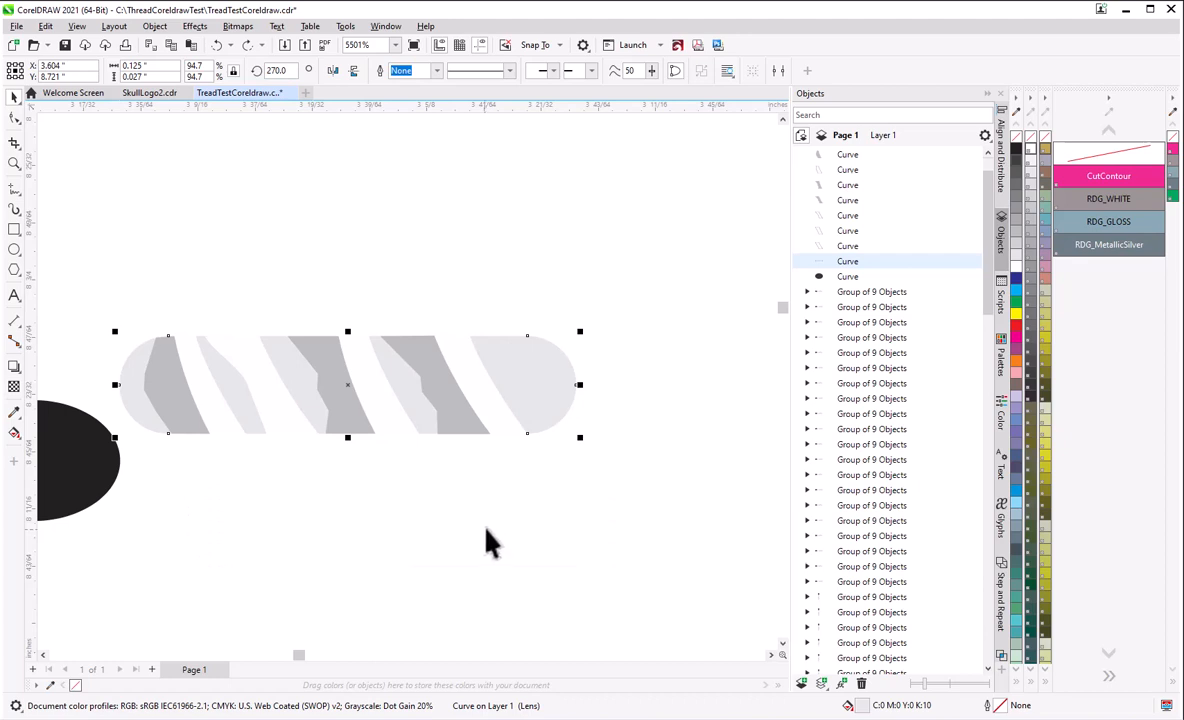
- Undo the move of the black ellipse and delete the whole ungrouped stitch copy below the original
scroll(490, 540, down, 2)
key(ctrl+z)
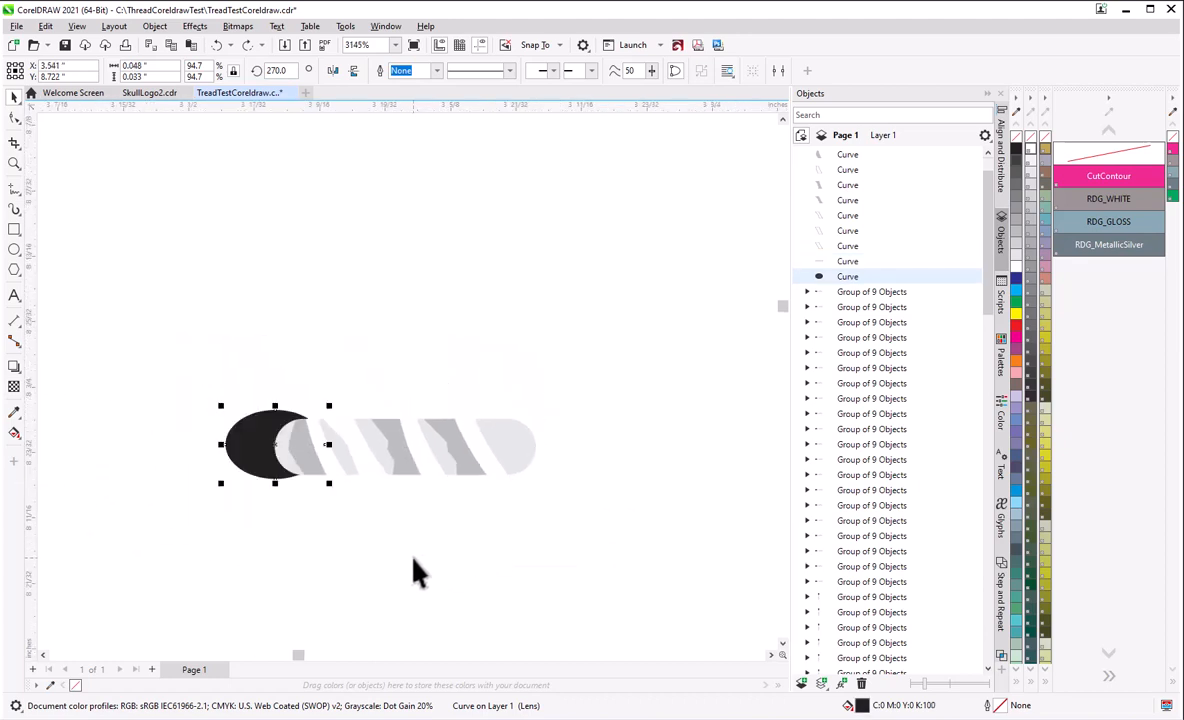
click(417, 572)
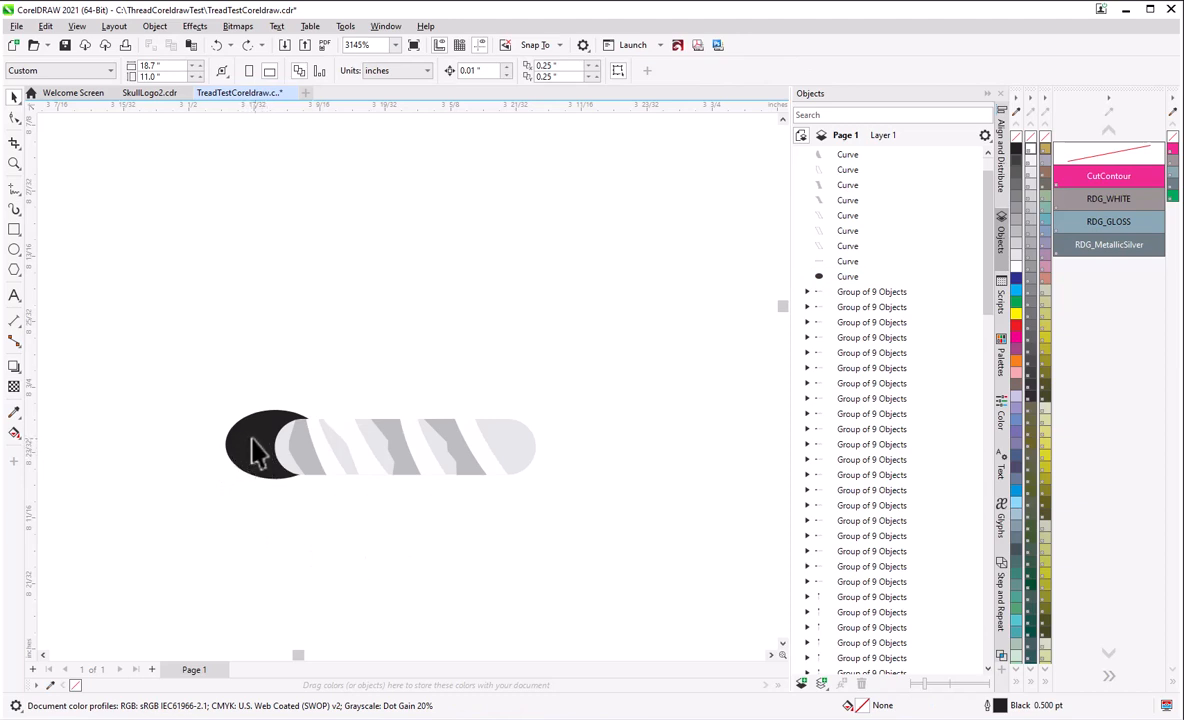
scroll(447, 522, down, 1)
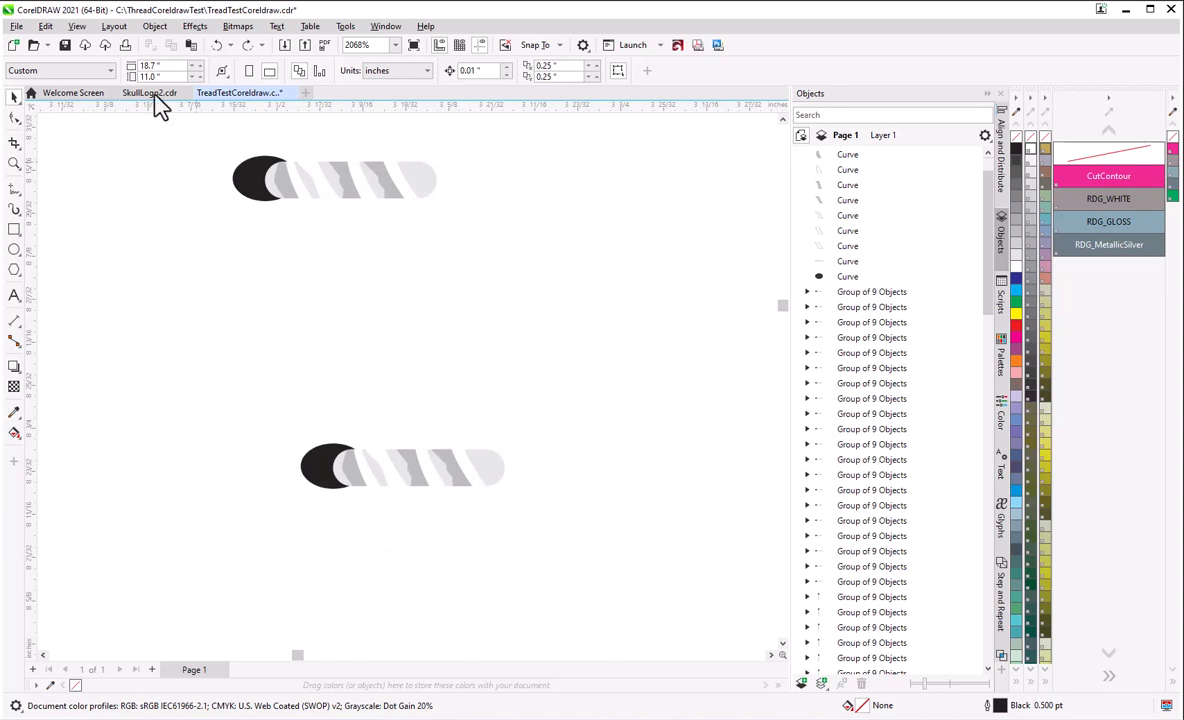
click(46, 28)
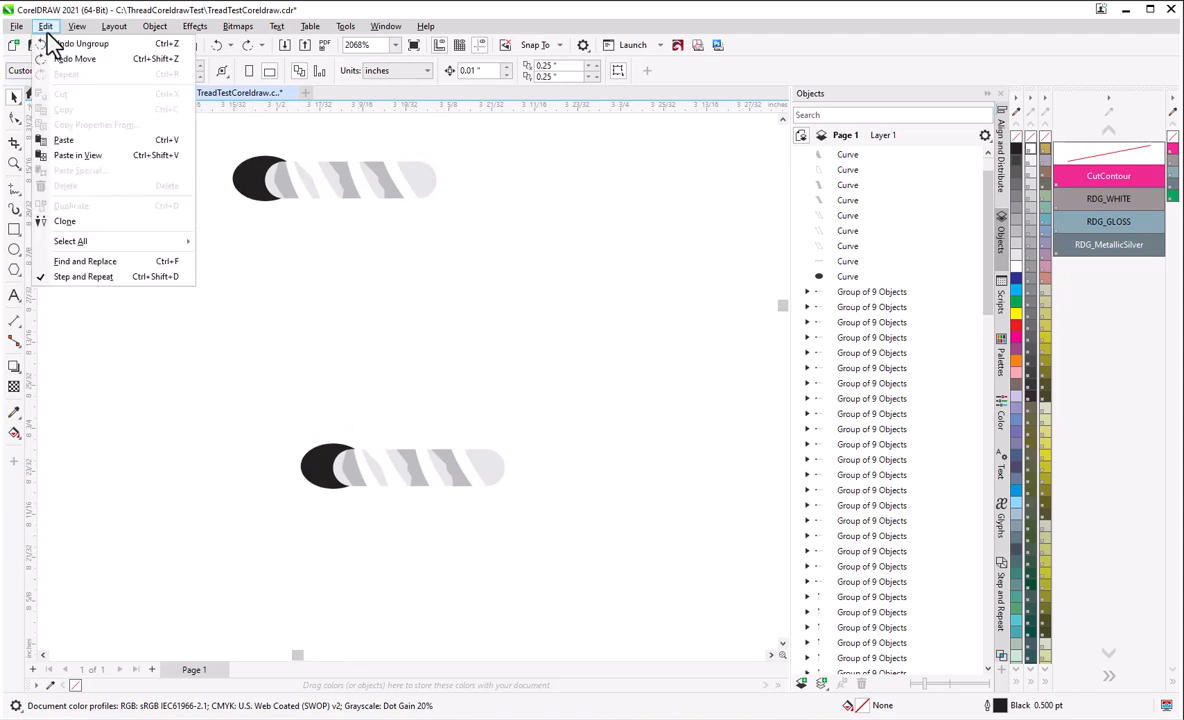
click(98, 393)
drag(222, 356, 605, 597)
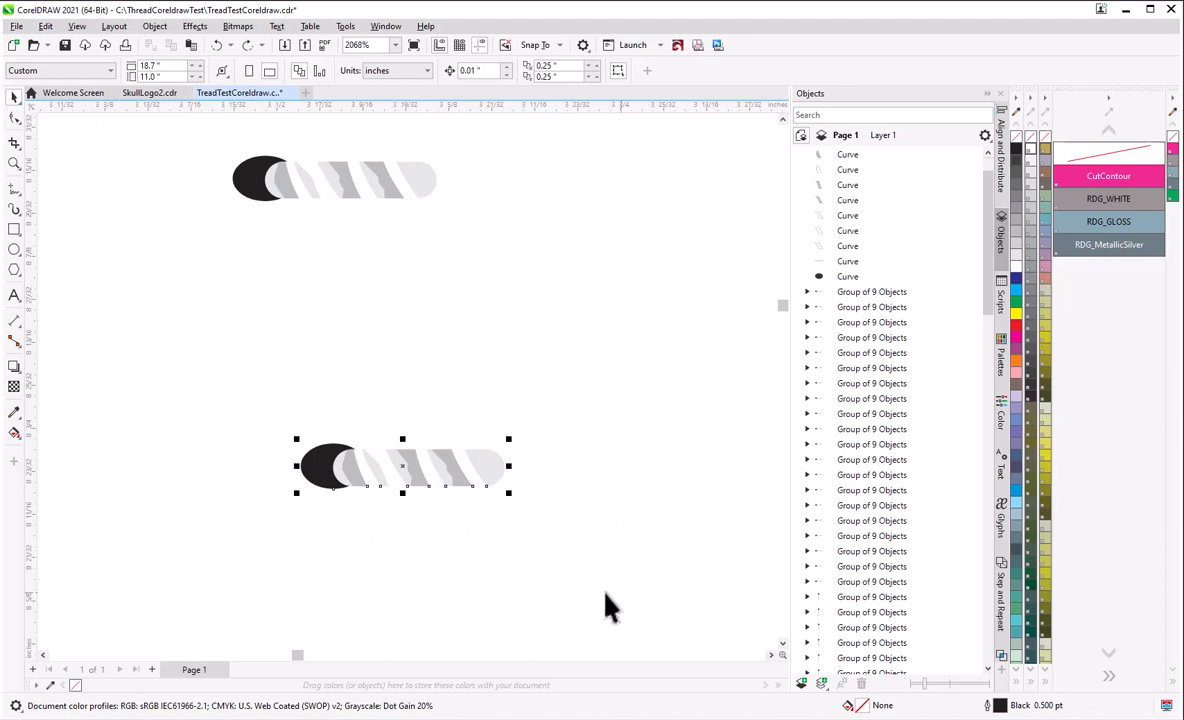
key(Delete)
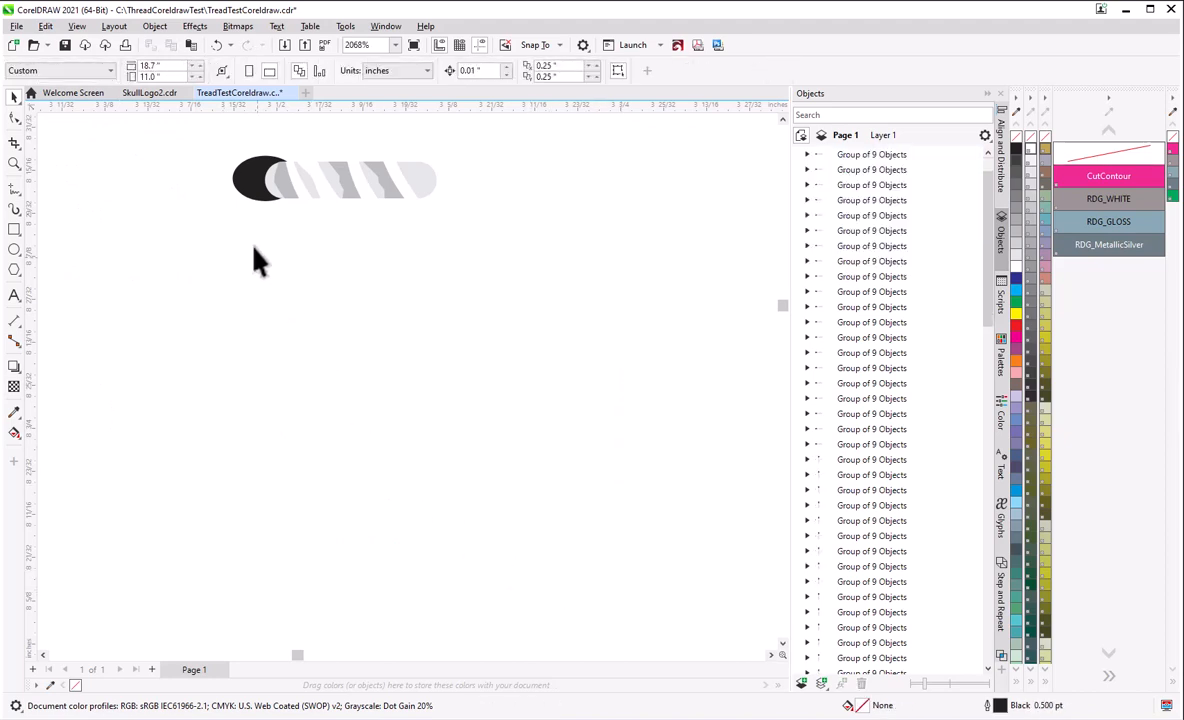
- Duplicate the remaining horizontal stitch group and place the copy below it, at about X 3.589 and Y 8.747 inches
drag(198, 133, 540, 296)
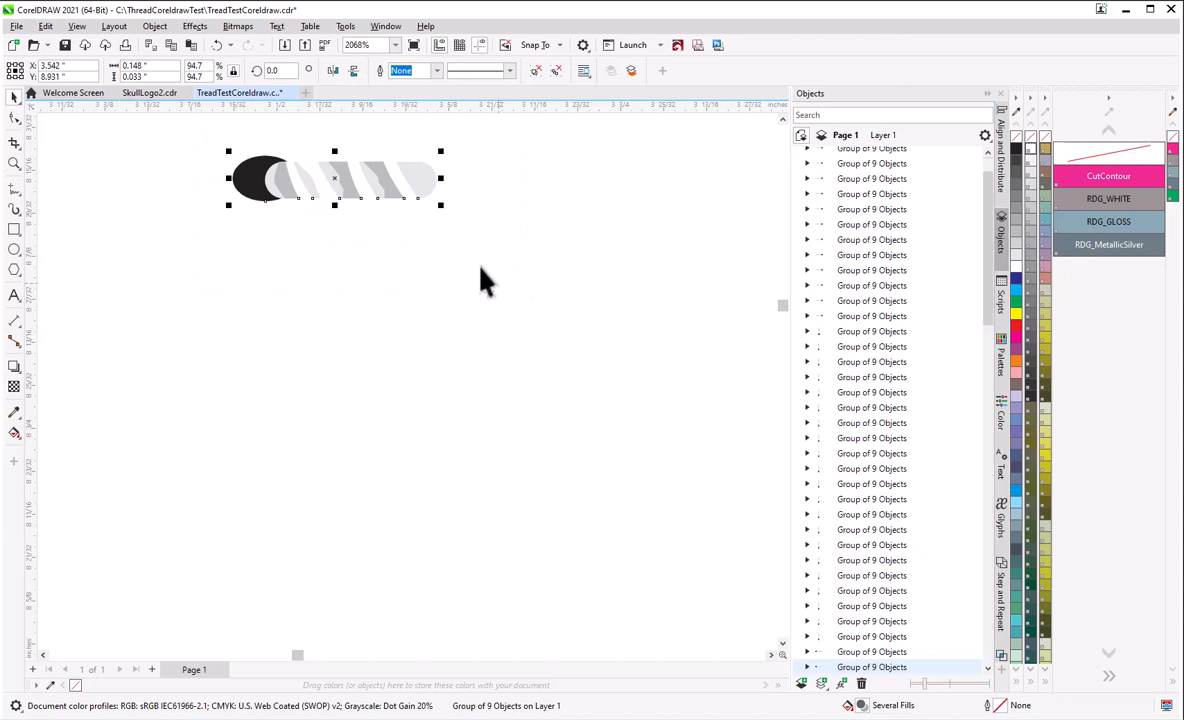
drag(338, 188, 401, 436)
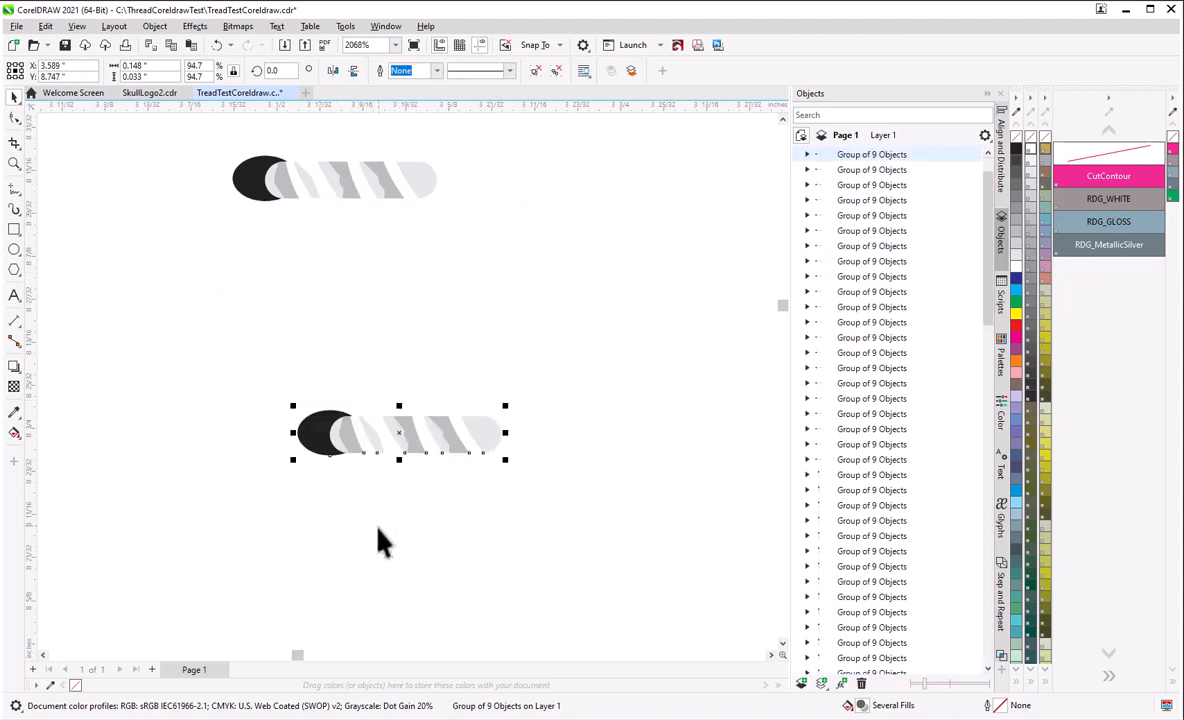
click(399, 529)
scroll(348, 505, down, 1)
scroll(391, 489, up, 3)
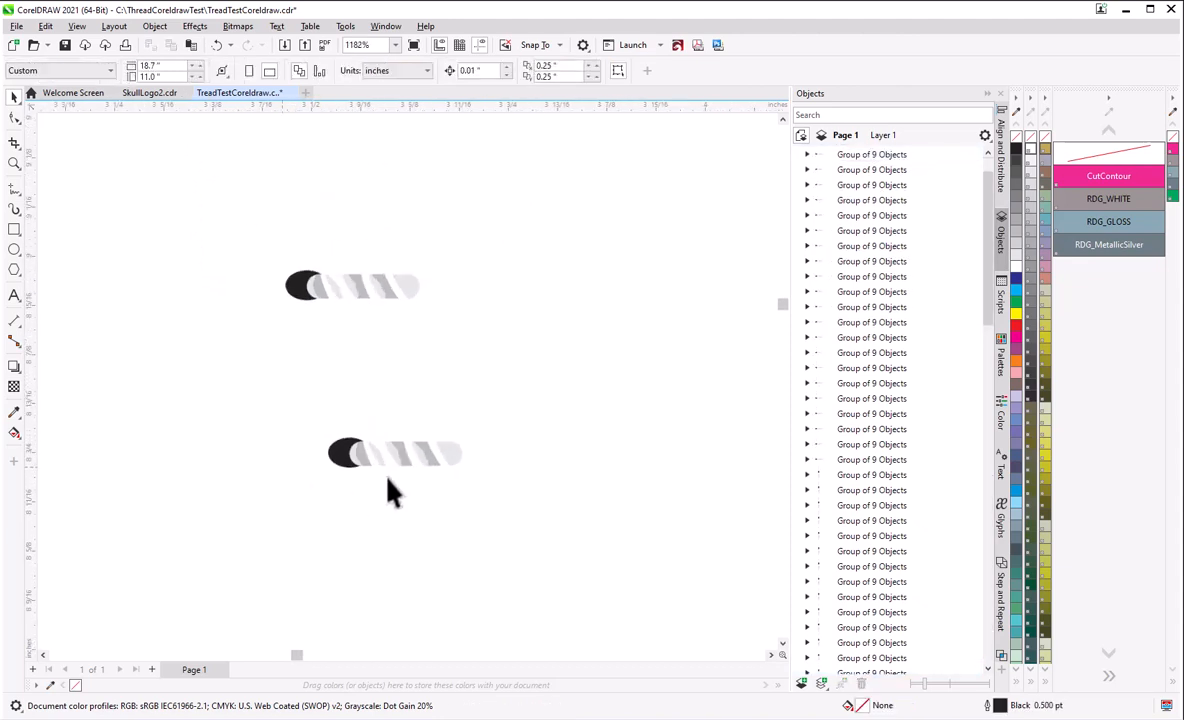
click(344, 447)
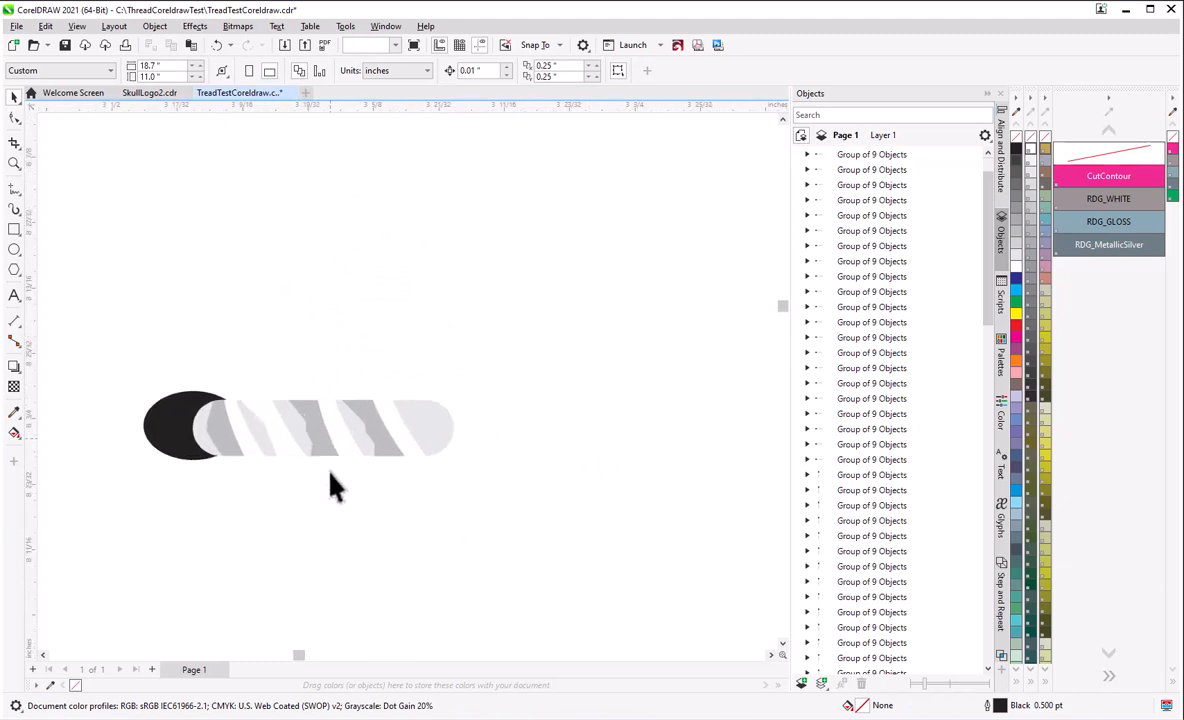
scroll(320, 509, down, 1)
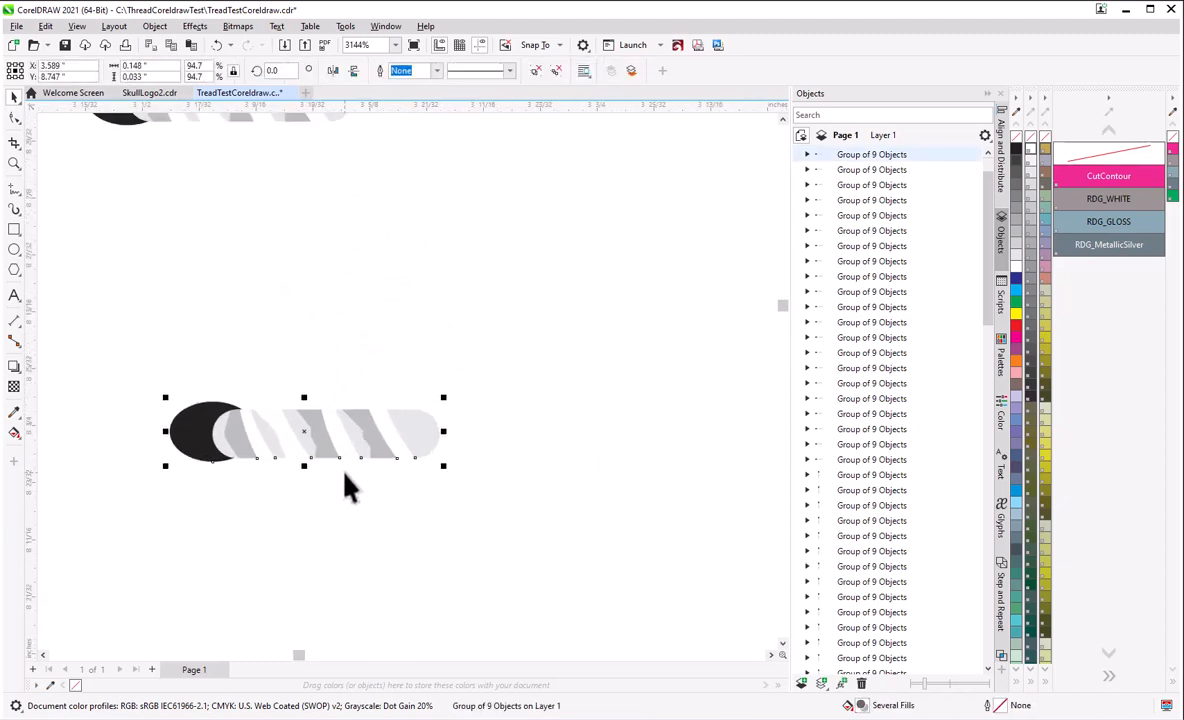
scroll(331, 506, down, 1)
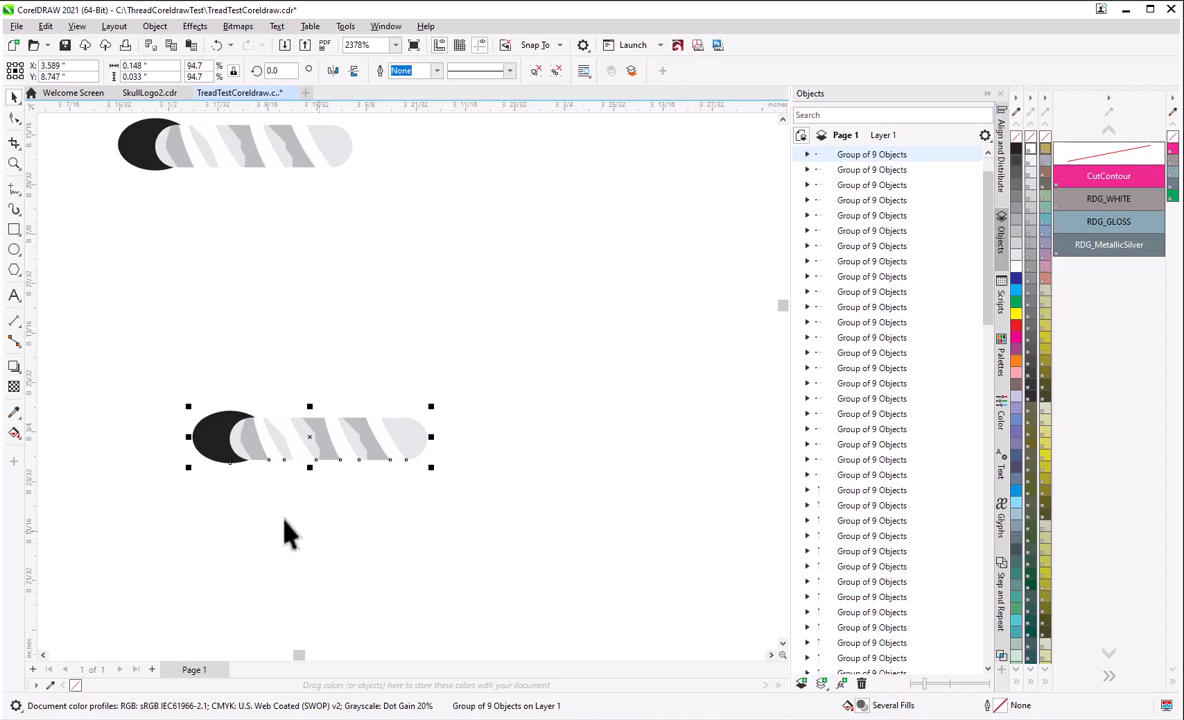
- Duplicate the lower stitch horizontally so the copy overlaps its rounded end, at about X 3.718 and Y 8.747 inches
click(358, 440)
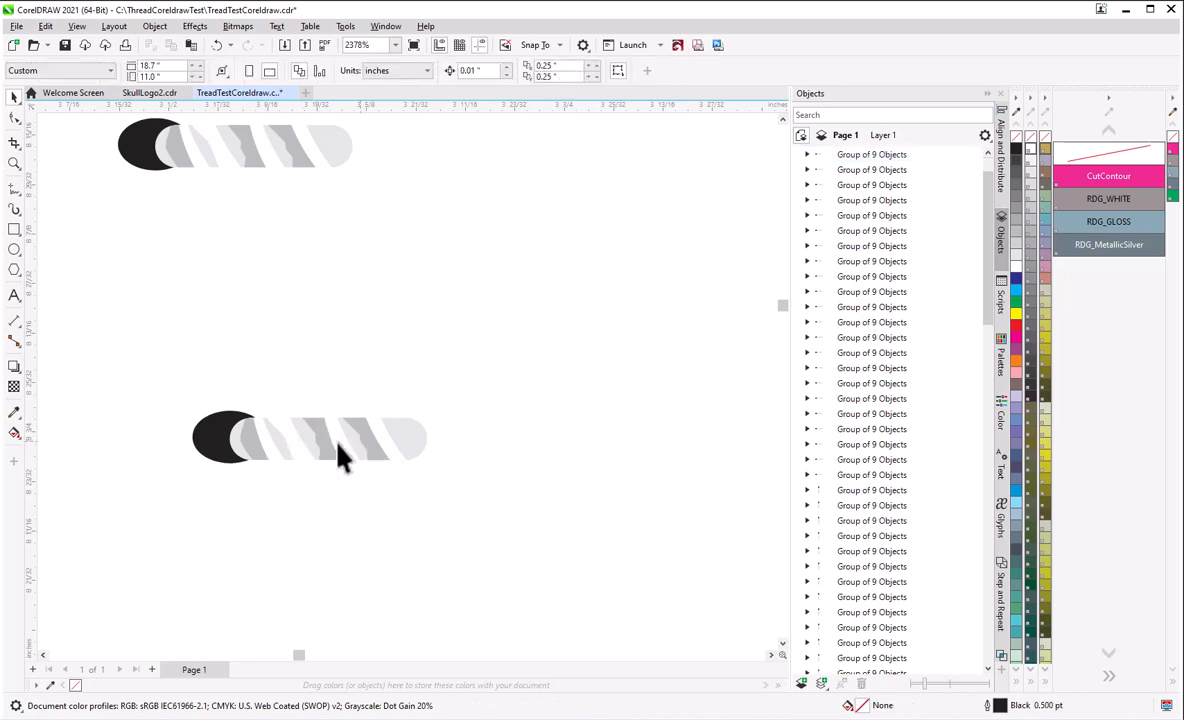
click(314, 443)
drag(310, 438, 523, 455)
click(449, 489)
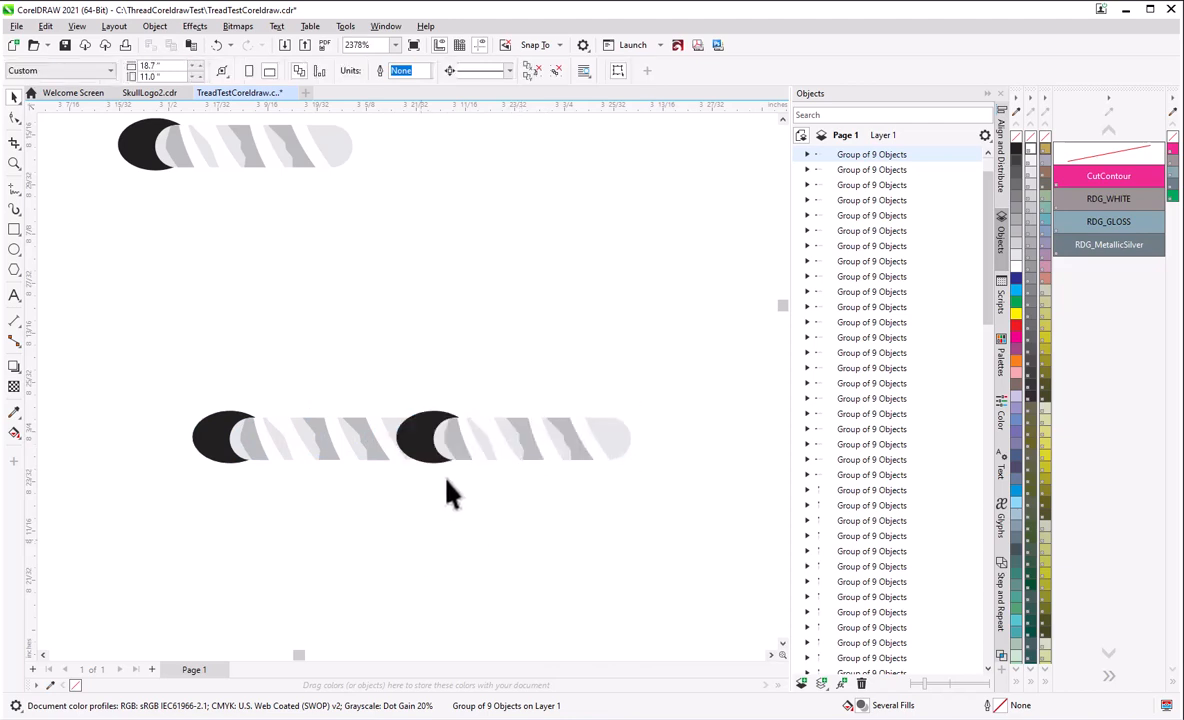
scroll(378, 449, up, 2)
scroll(378, 449, down, 2)
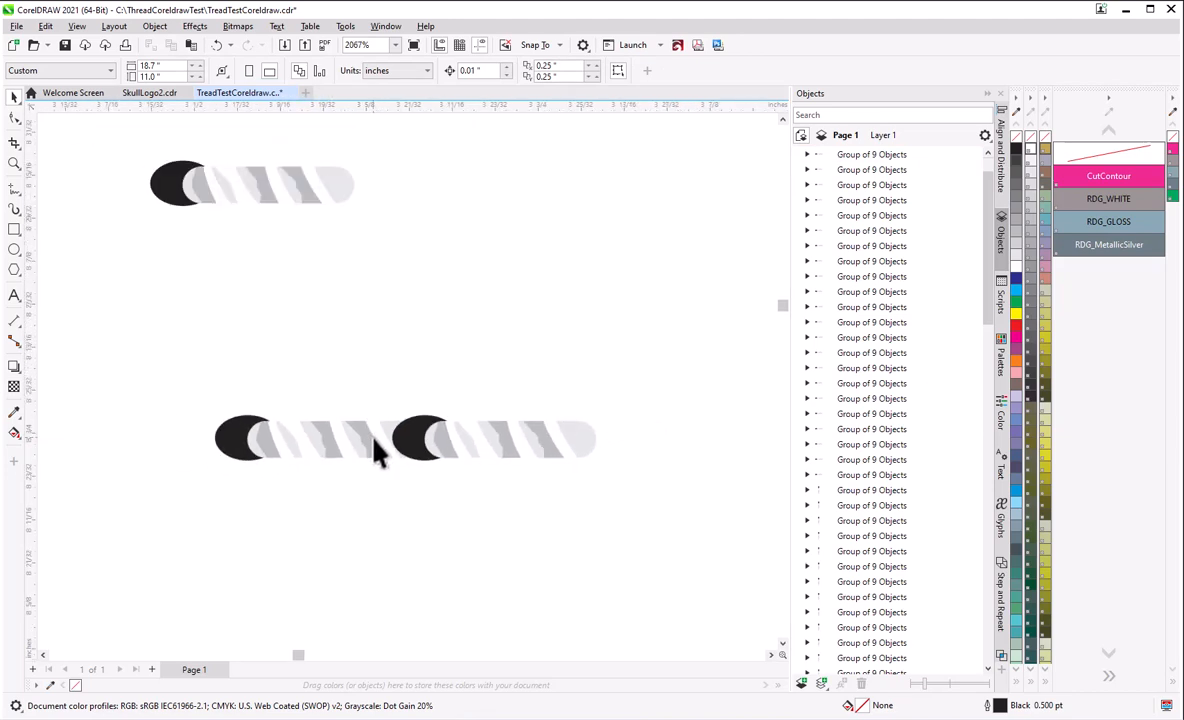
scroll(378, 449, up, 2)
- Send the second stitch back one level so its black ellipse sits behind the first stitch's rounded end
click(418, 455)
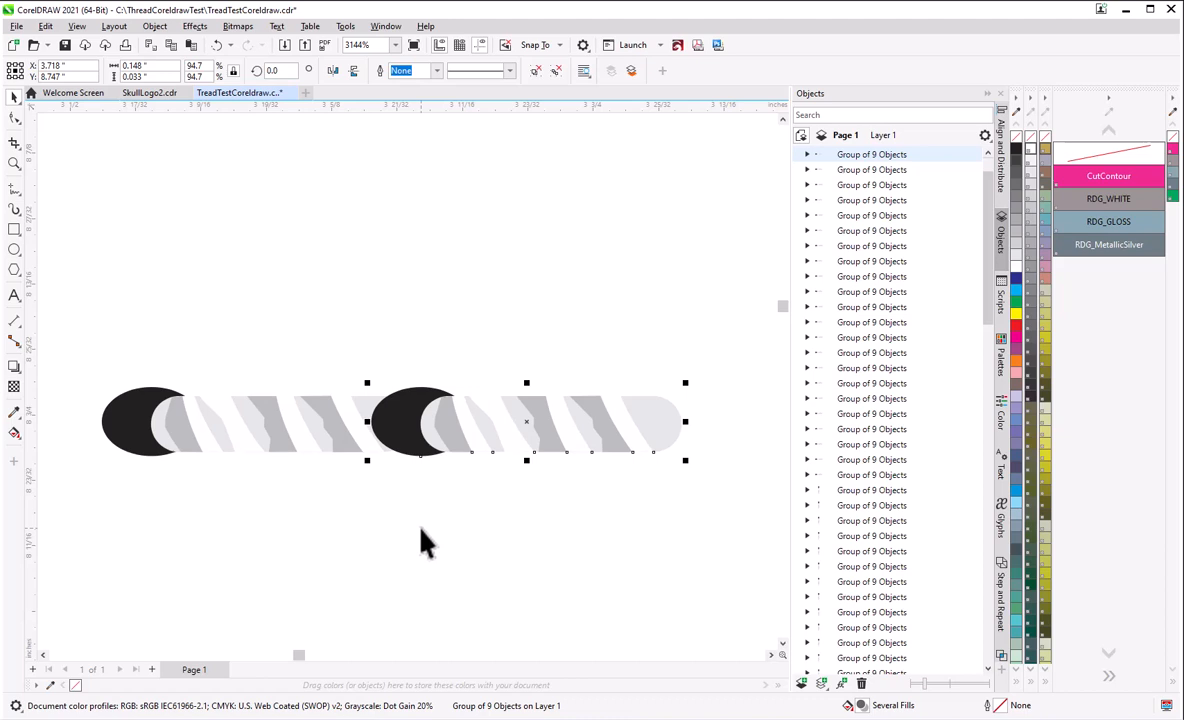
key(ctrl+Page_Down)
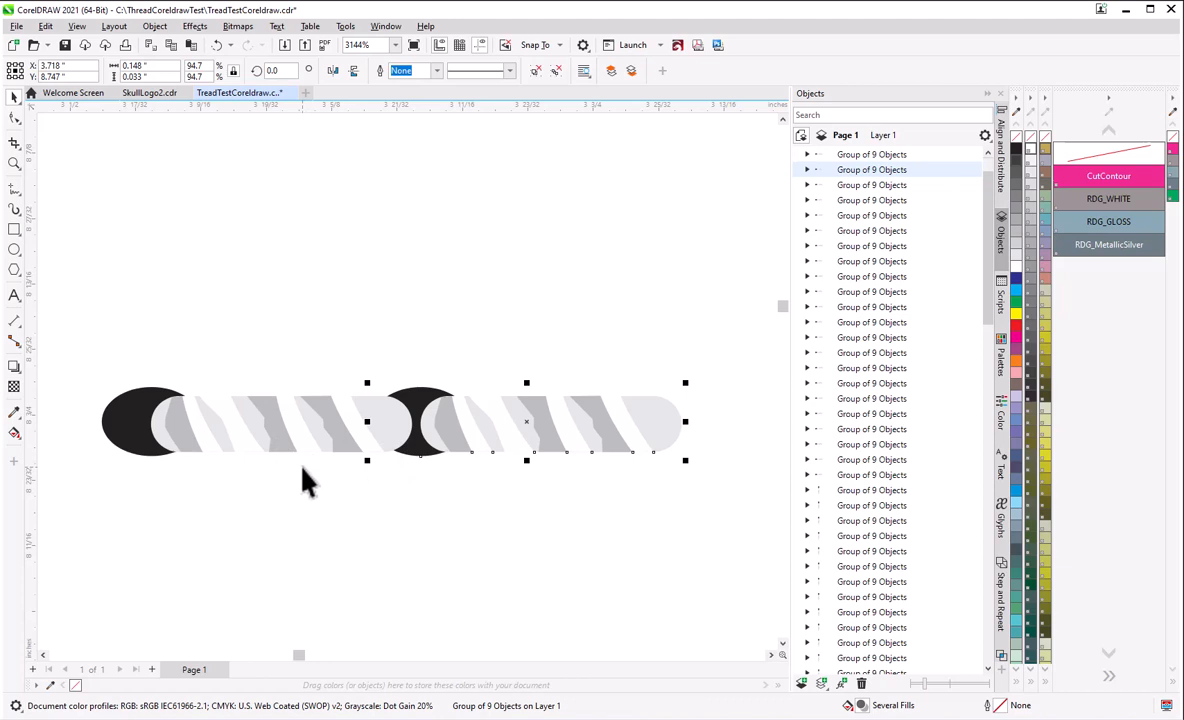
scroll(290, 487, down, 1)
click(402, 547)
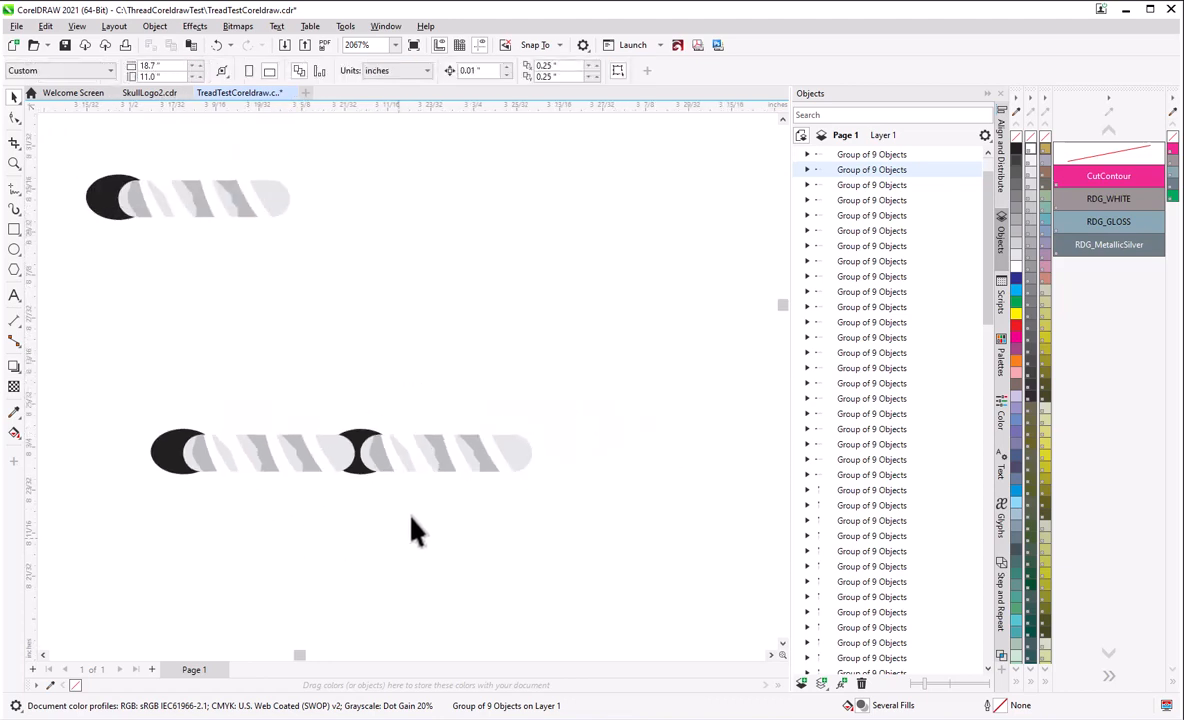
scroll(450, 520, down, 1)
scroll(450, 520, up, 1)
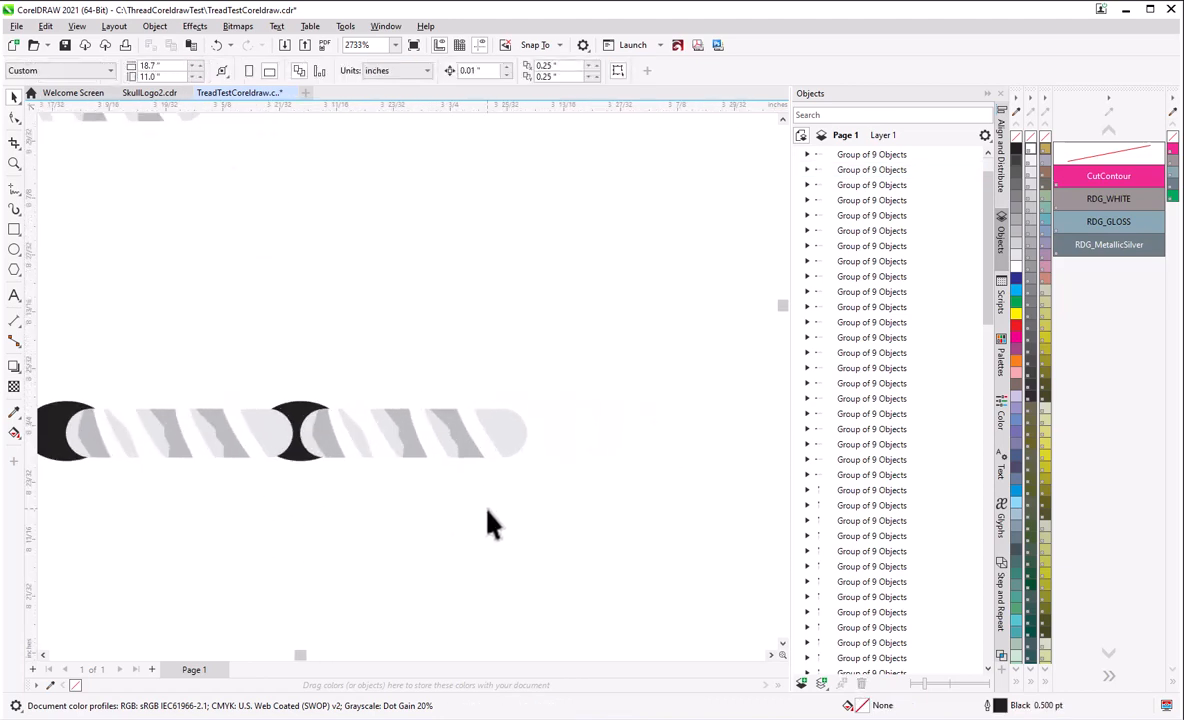
- Set the document's nudge distance to 0.148 inches, matching the width of the stitch group
click(386, 455)
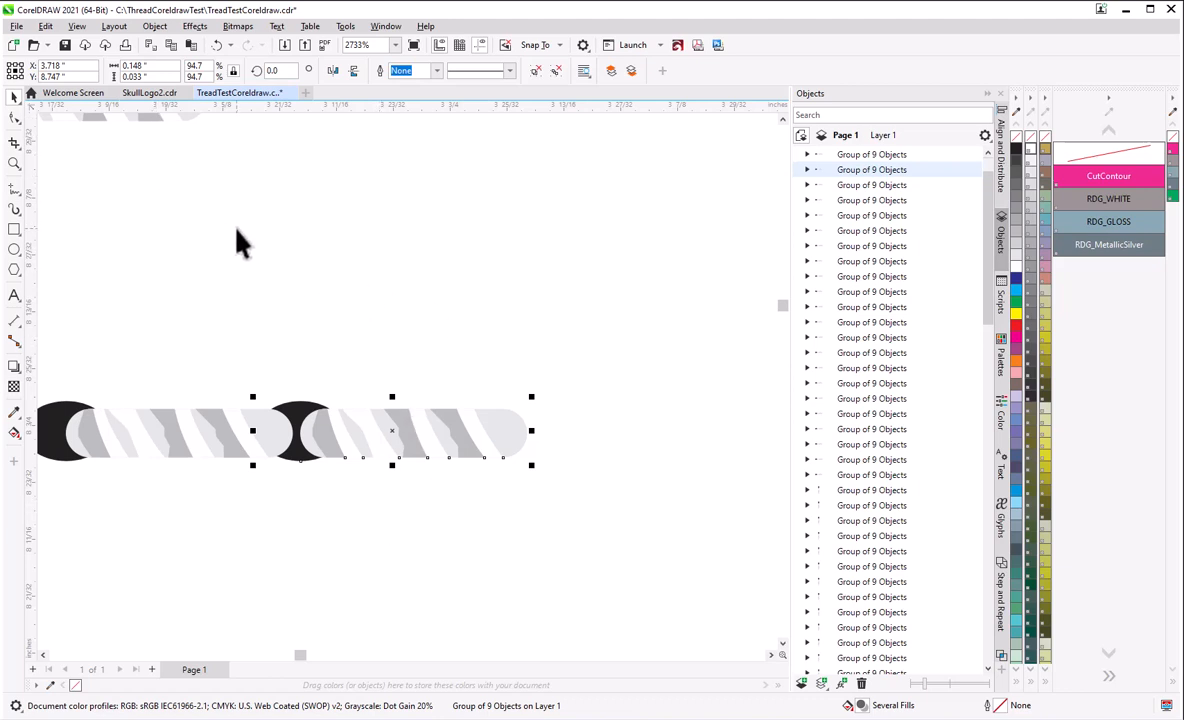
click(404, 548)
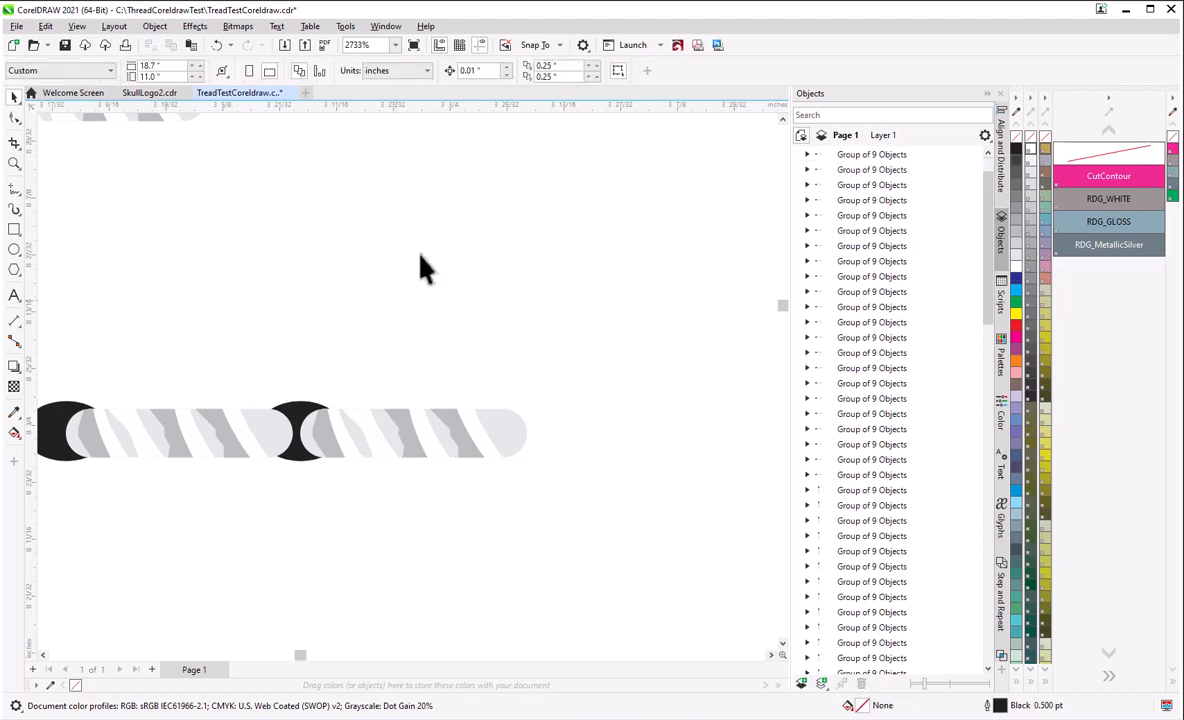
click(472, 70)
text(.148)
key(Return)
- Duplicate the second stitch in place, move the copy along the row to about X 3.771 inches, and delete it
scroll(291, 310, down, 1)
click(388, 397)
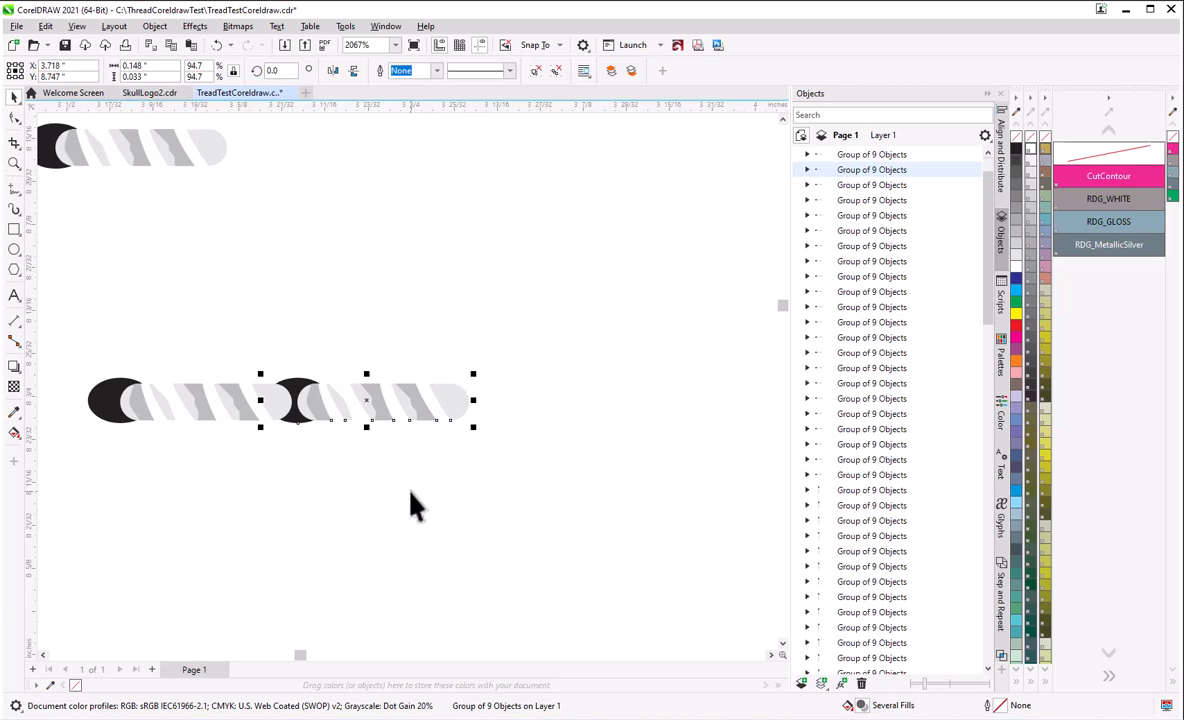
key(shift+Page_Up)
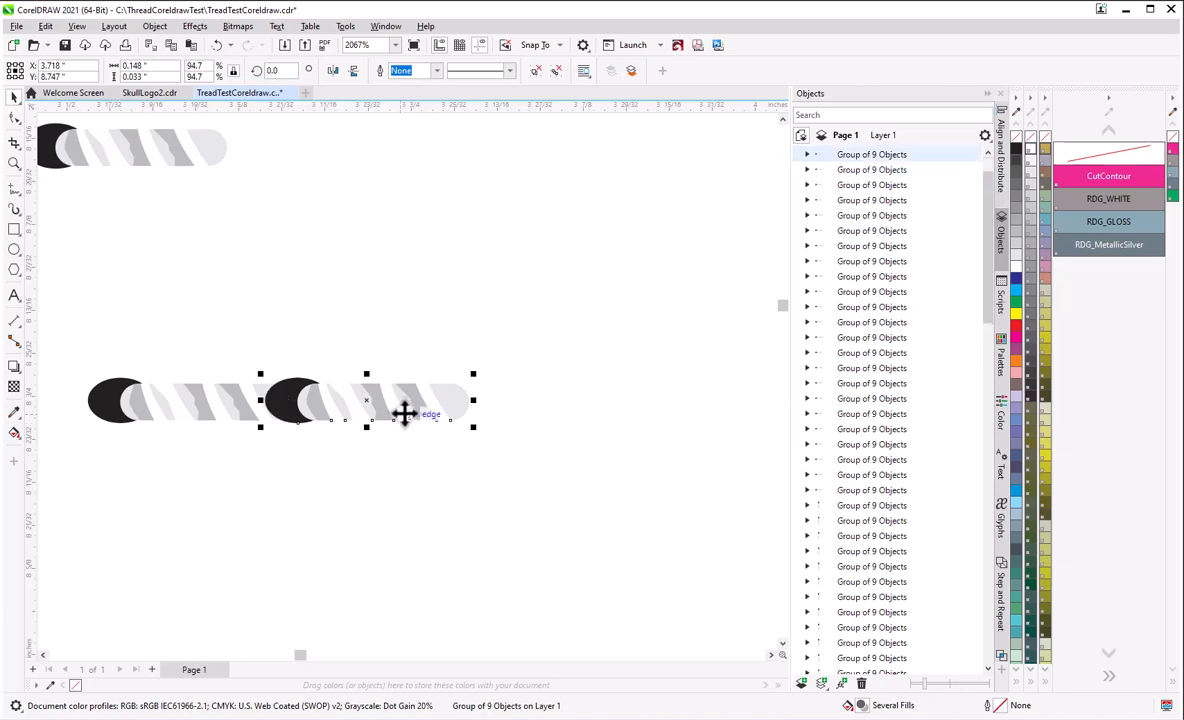
click(404, 413)
drag(420, 412, 476, 418)
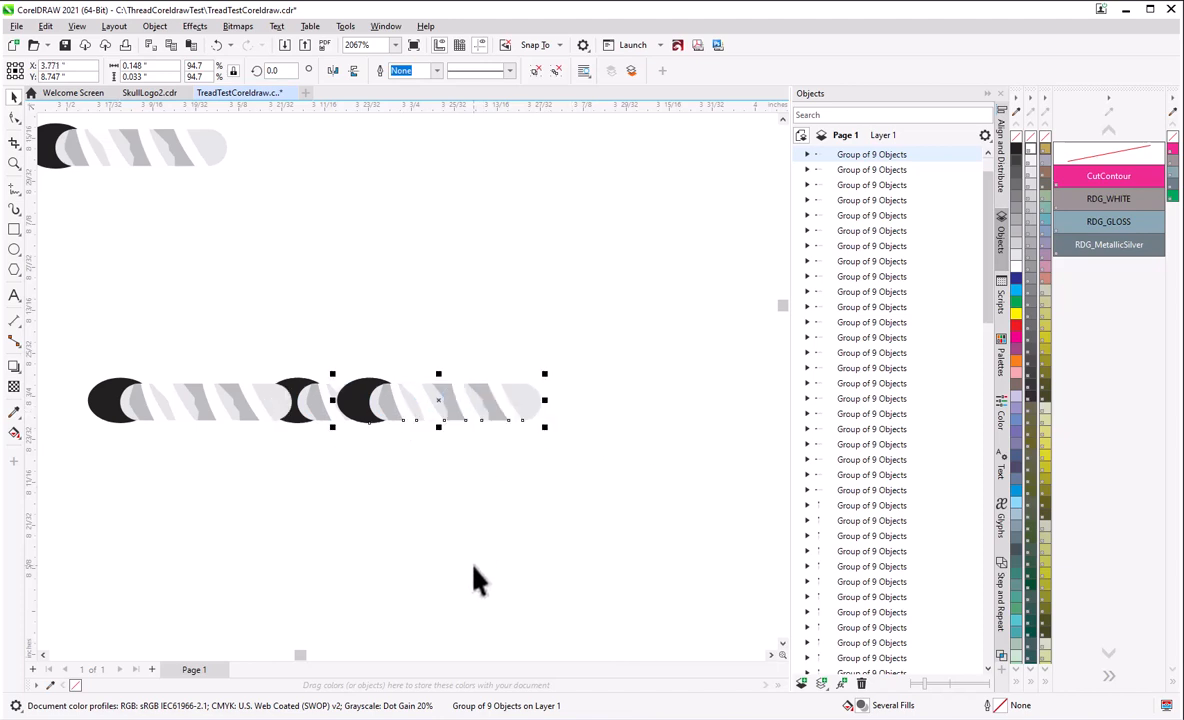
key(Delete)
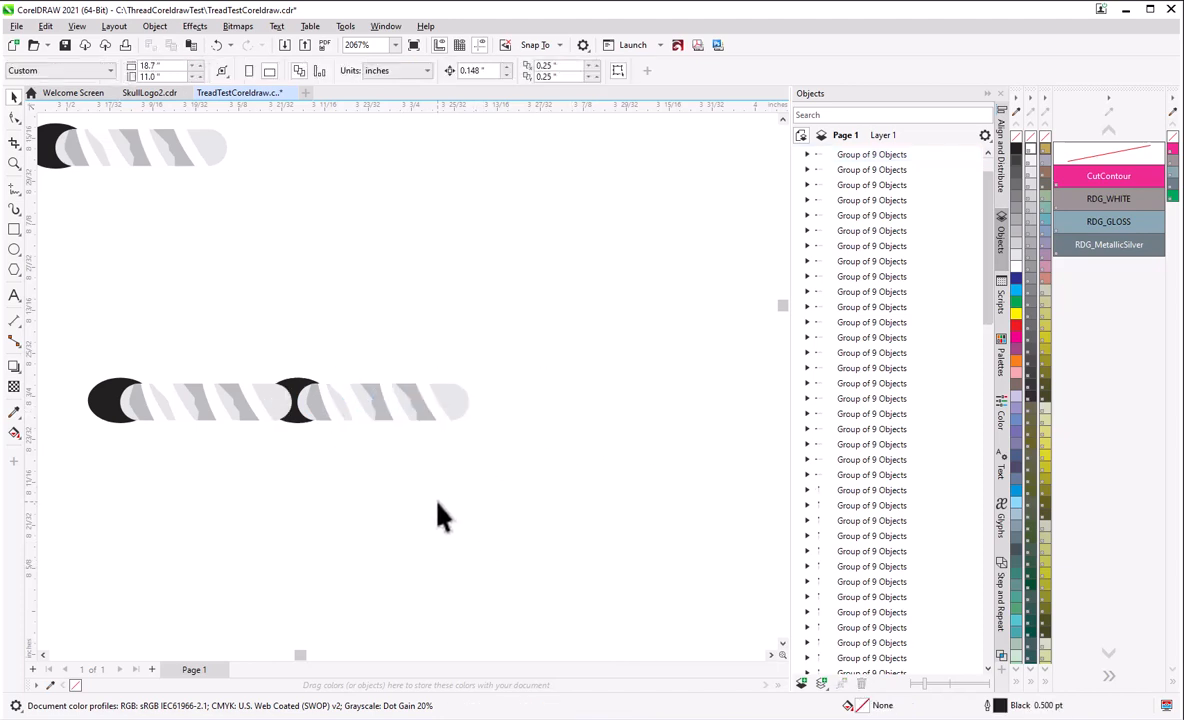
- Place a copy of the second stitch 0.148 inches further along the row, and delete that copy
click(393, 417)
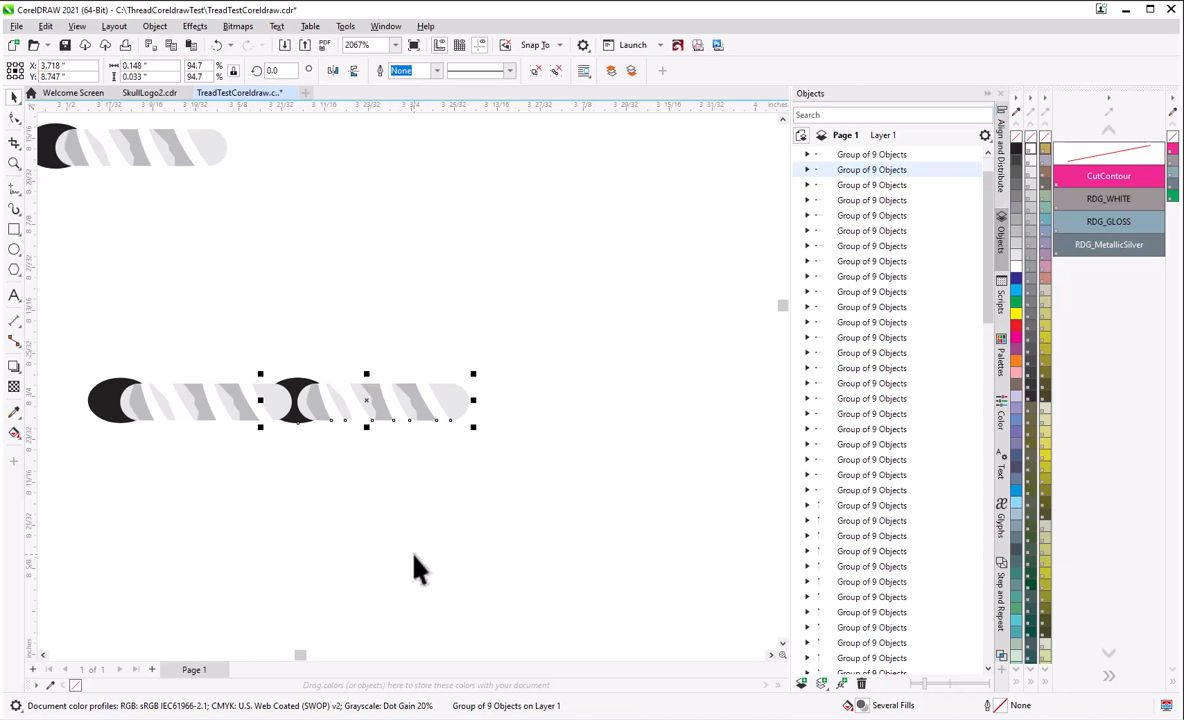
key(ctrl+d)
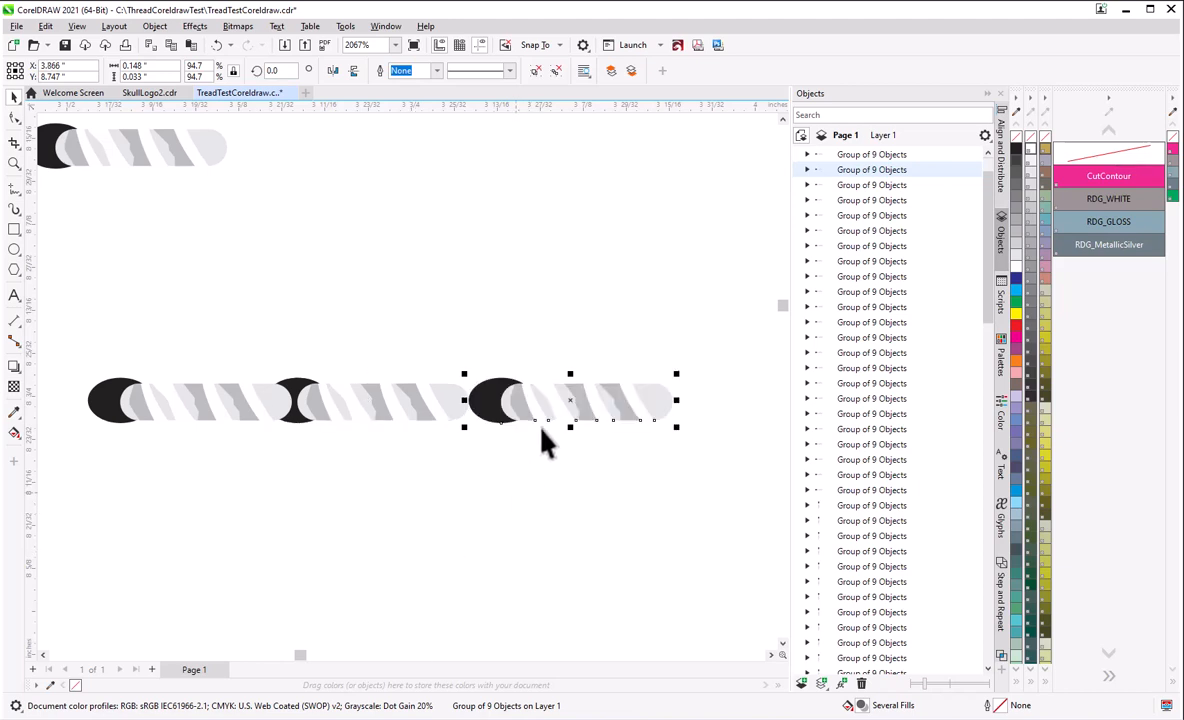
scroll(505, 410, up, 3)
scroll(429, 413, down, 4)
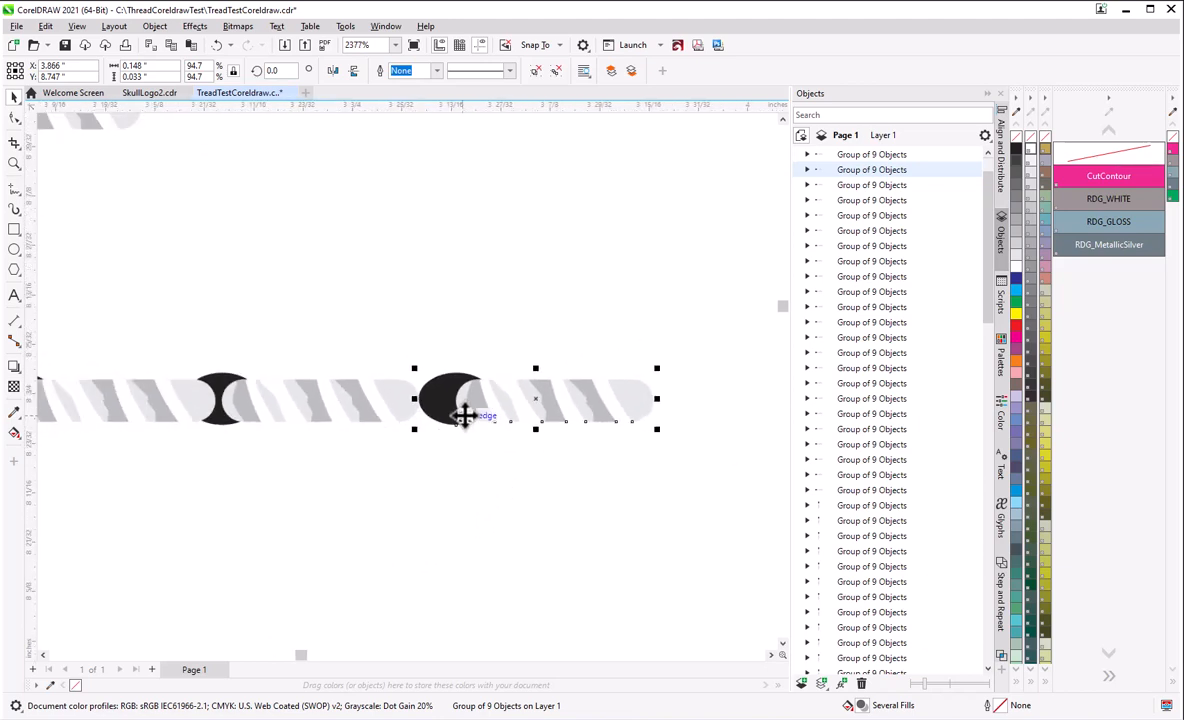
scroll(384, 413, up, 5)
scroll(494, 392, down, 2)
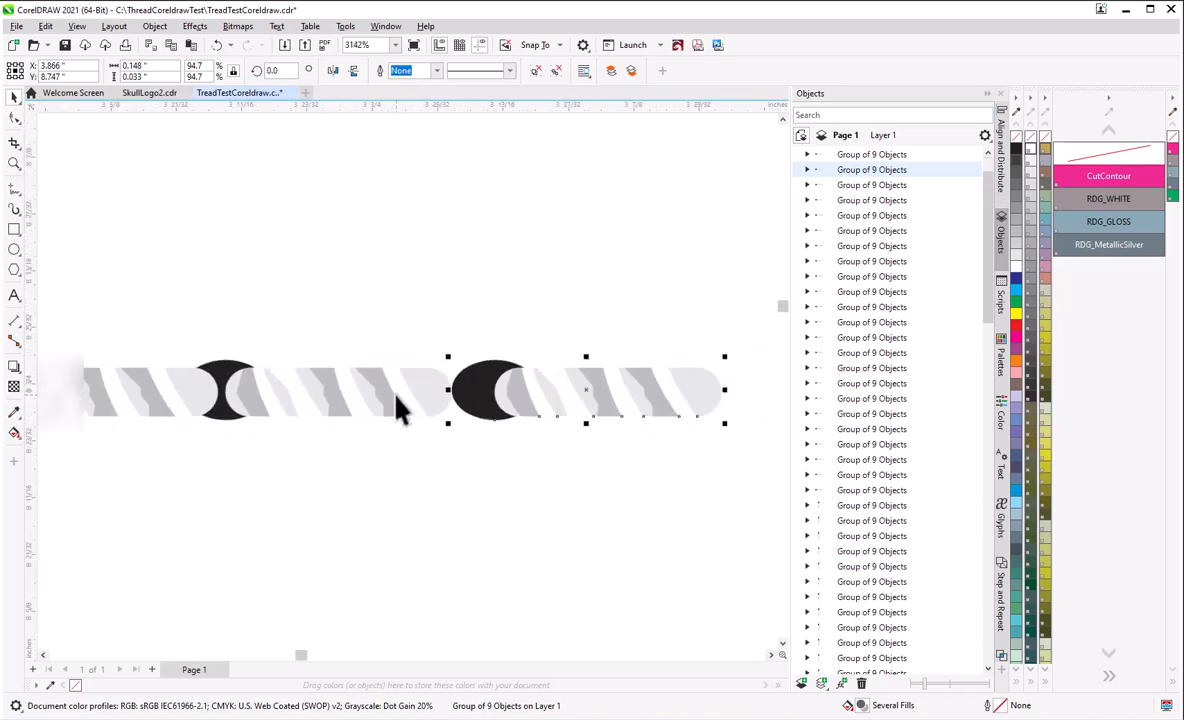
scroll(445, 405, up, 2)
scroll(440, 405, down, 2)
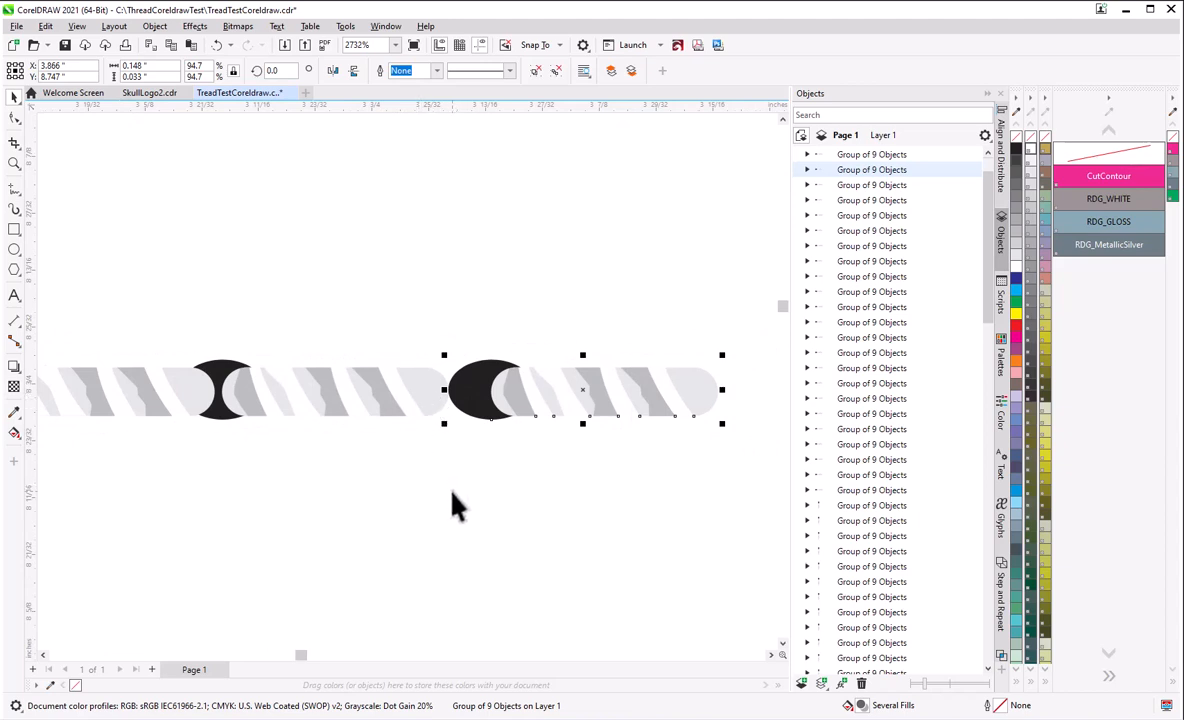
scroll(345, 480, down, 1)
key(Delete)
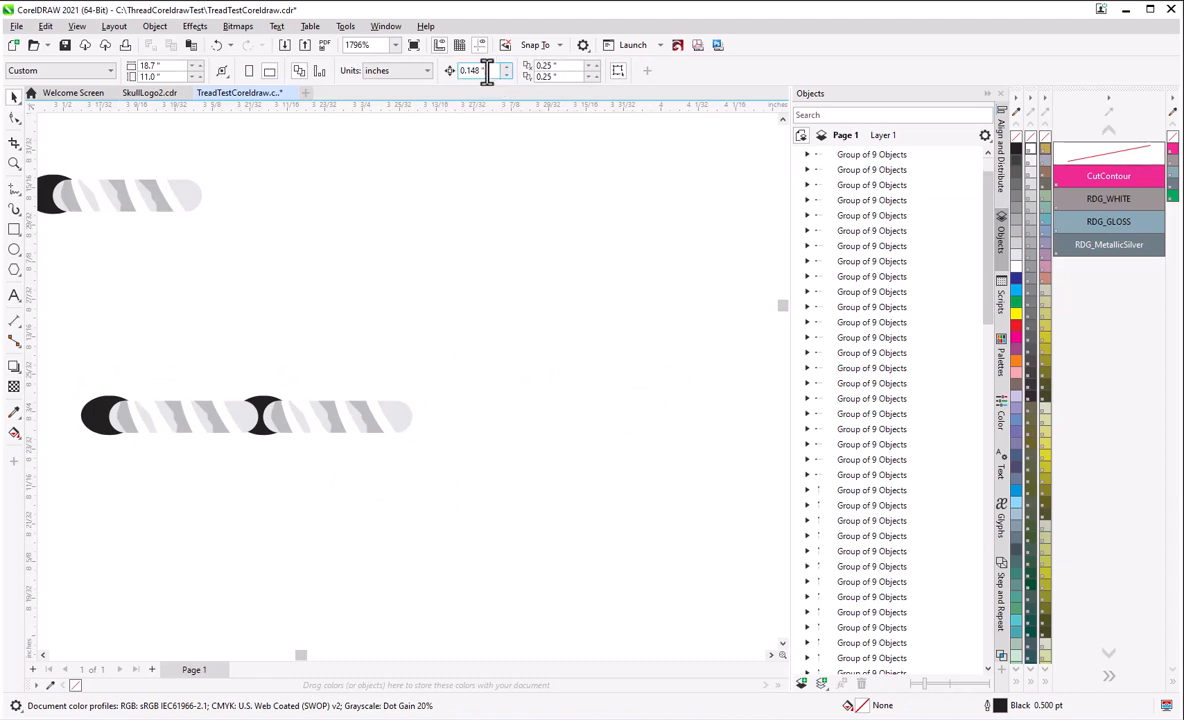
- Reduce the nudge distance and place a copy of the second stitch further along the row, at about X 3.848 inches
drag(488, 75, 441, 80)
key(BackSpace)
key(Return)
click(370, 421)
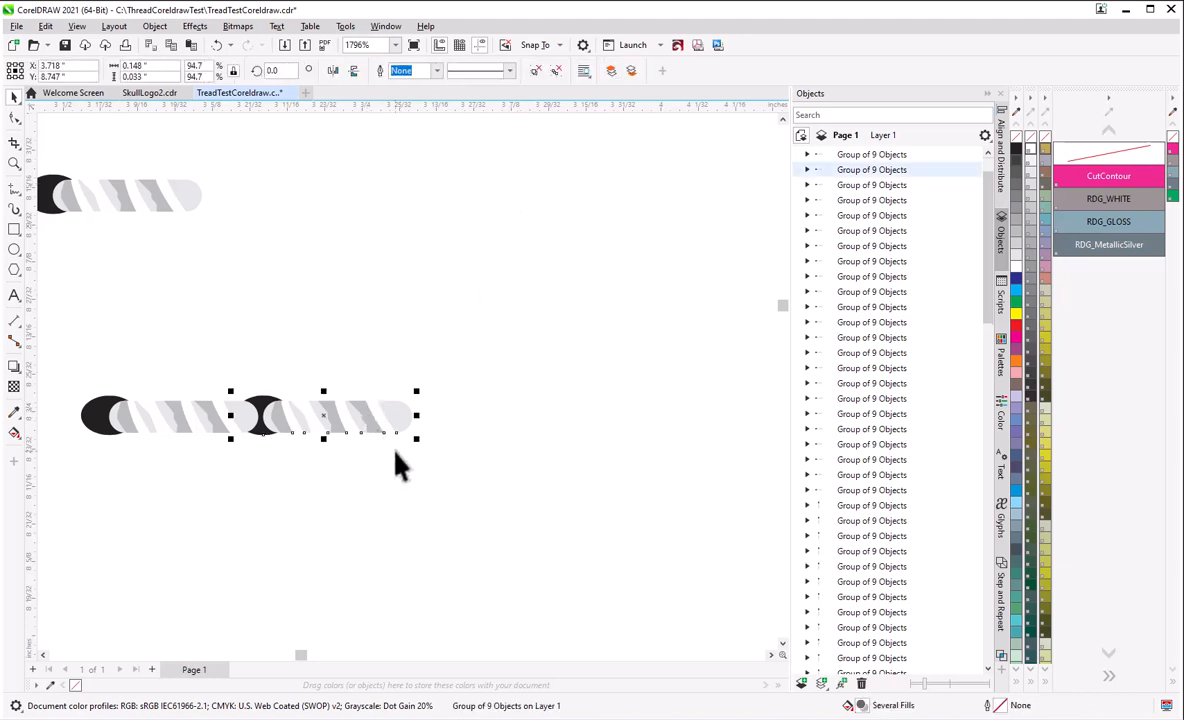
key(ctrl+d)
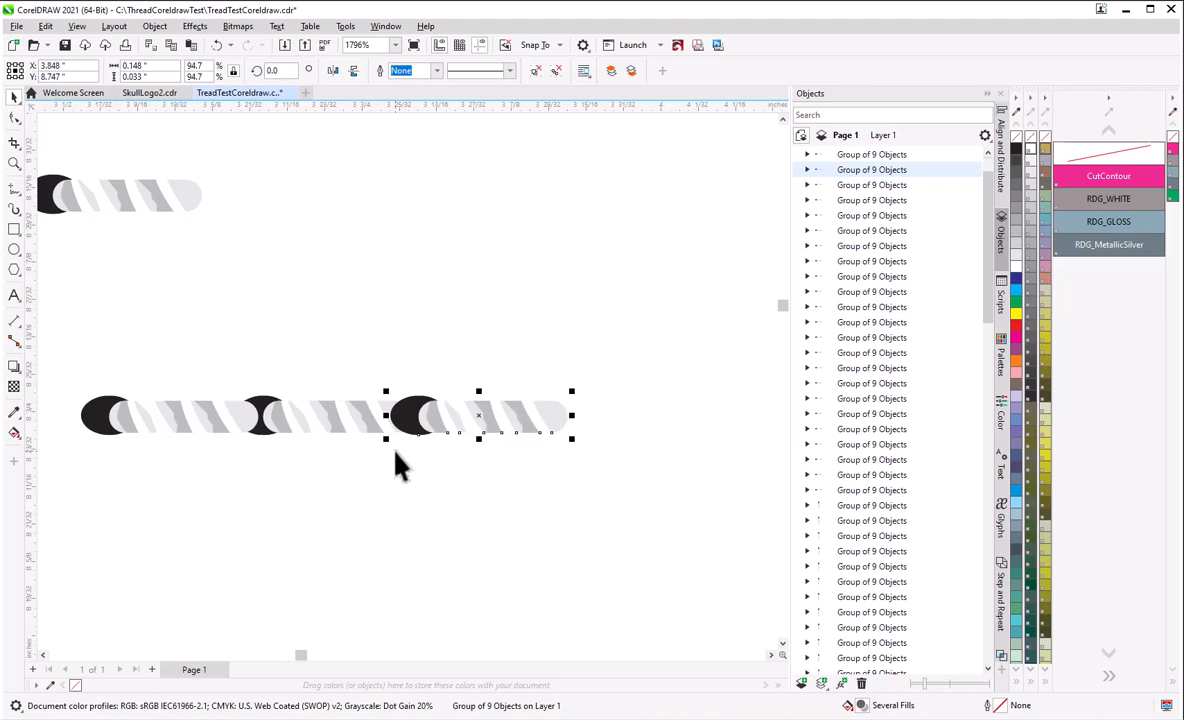
- Send the third stitch back one level so its black ellipse sits behind the second stitch's rounded end
scroll(402, 420, up, 4)
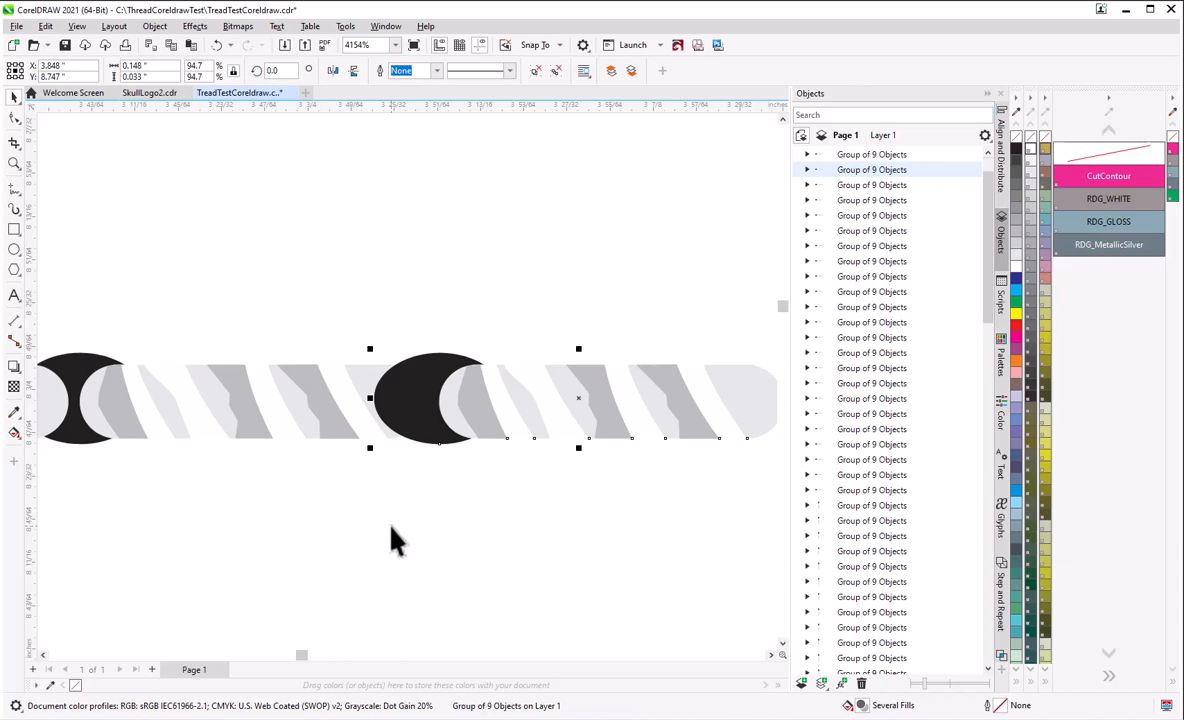
key(ctrl+Page_Down)
scroll(406, 458, down, 1)
scroll(346, 476, down, 2)
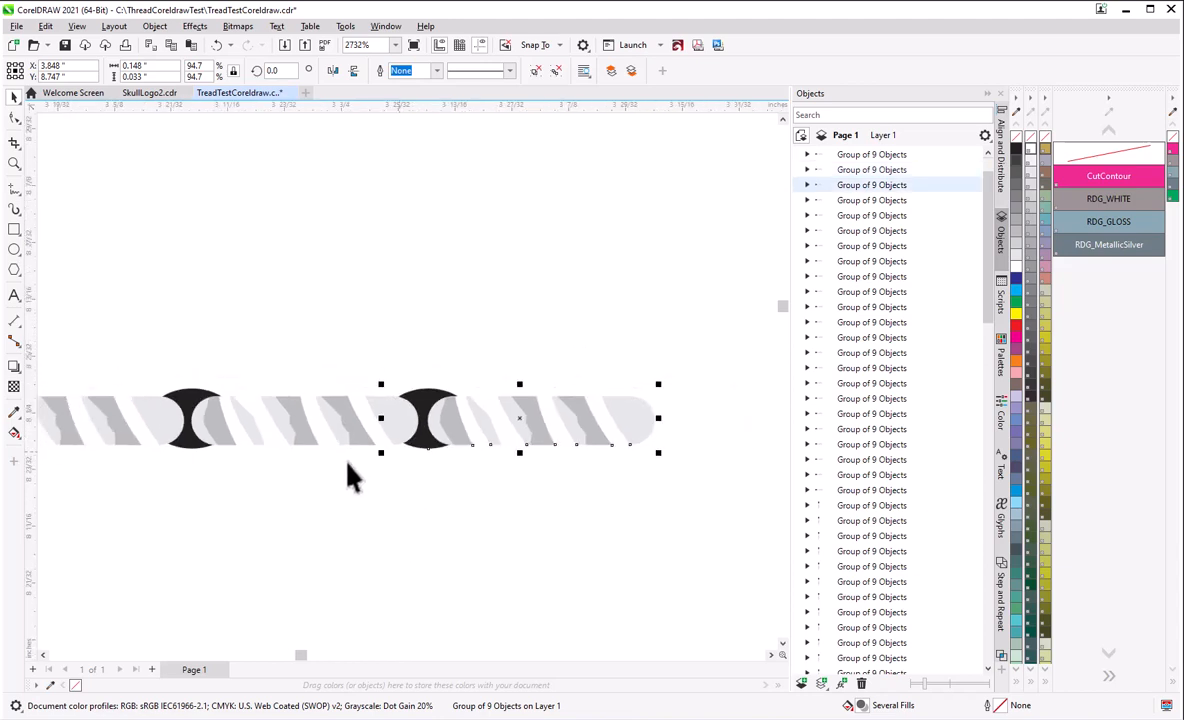
- Examine the joins between the three layered stitches and compare them with the finished stitched square border
scroll(444, 548, down, 2)
click(431, 540)
scroll(430, 475, up, 1)
scroll(430, 477, up, 3)
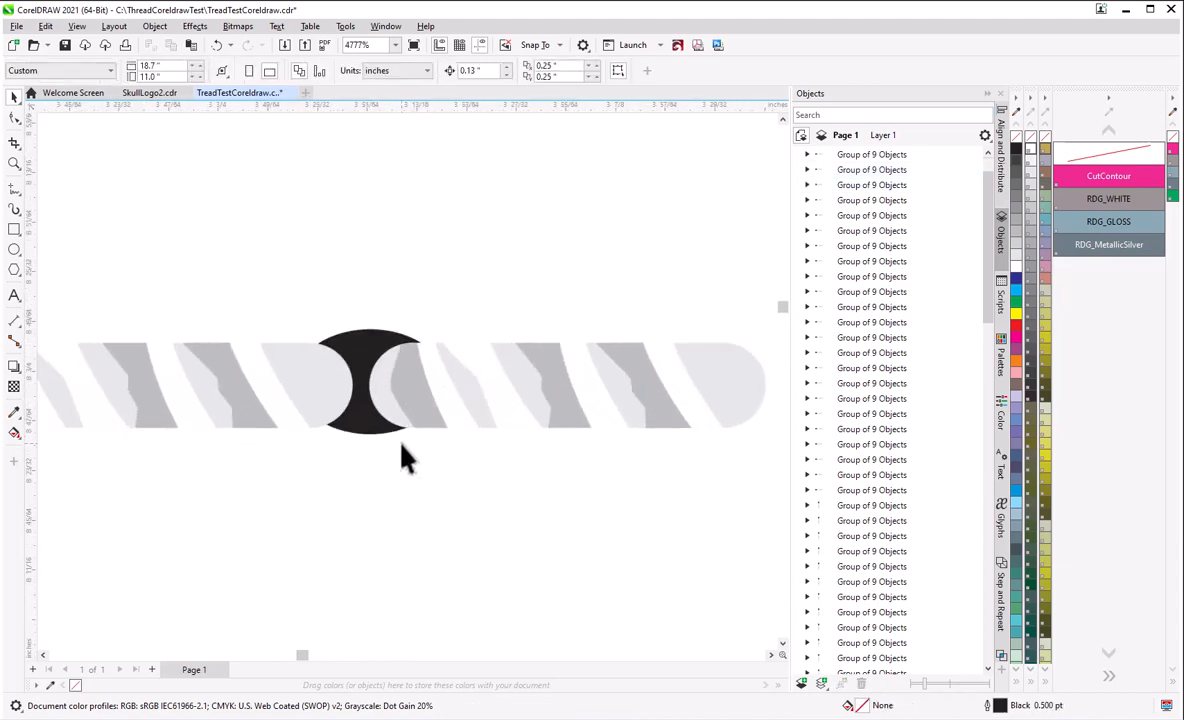
scroll(365, 420, up, 1)
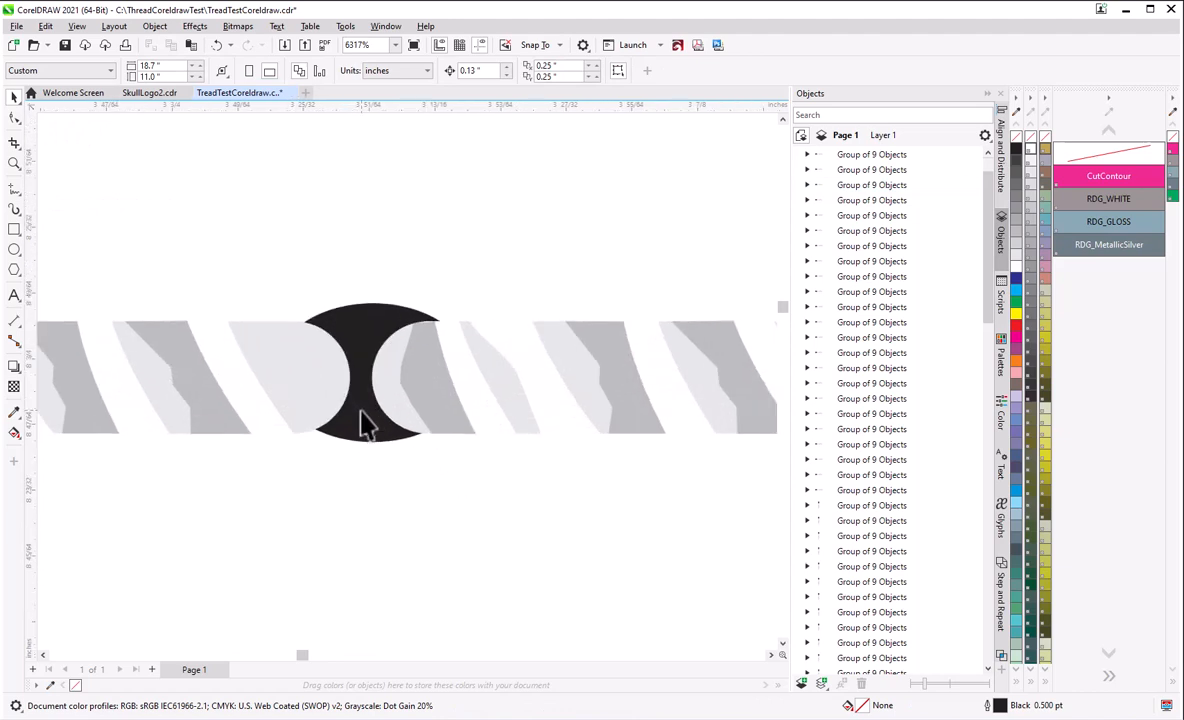
scroll(365, 410, down, 2)
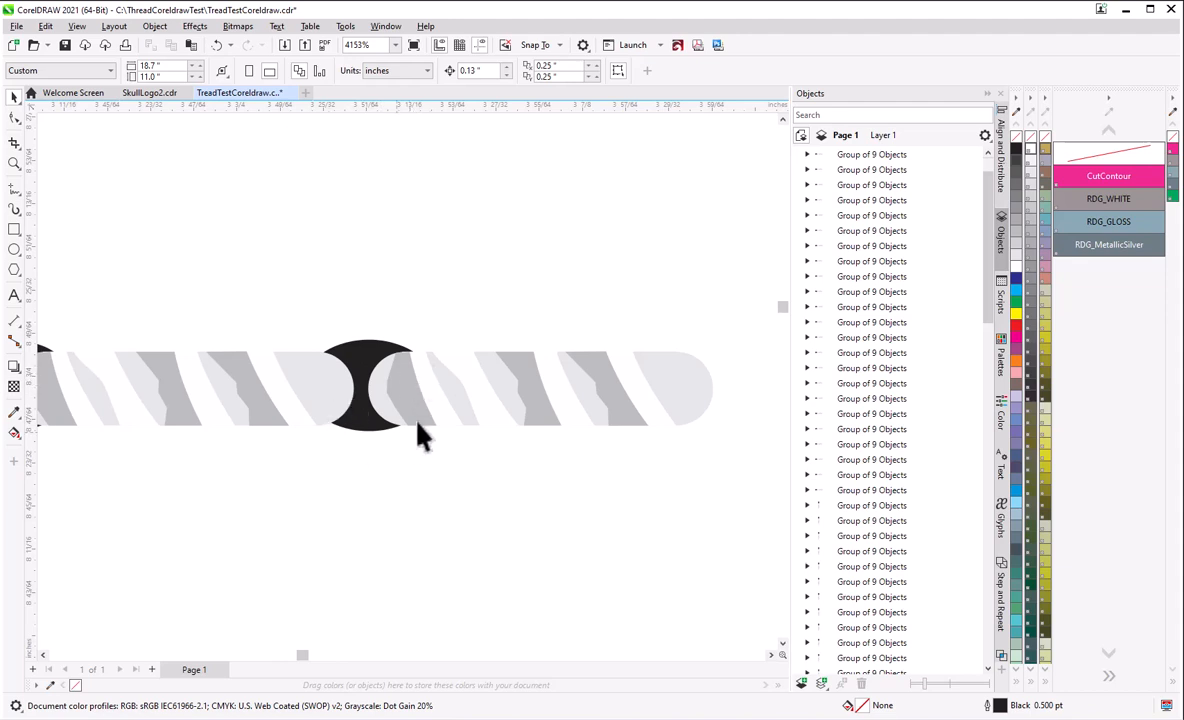
scroll(380, 405, down, 2)
scroll(399, 415, down, 8)
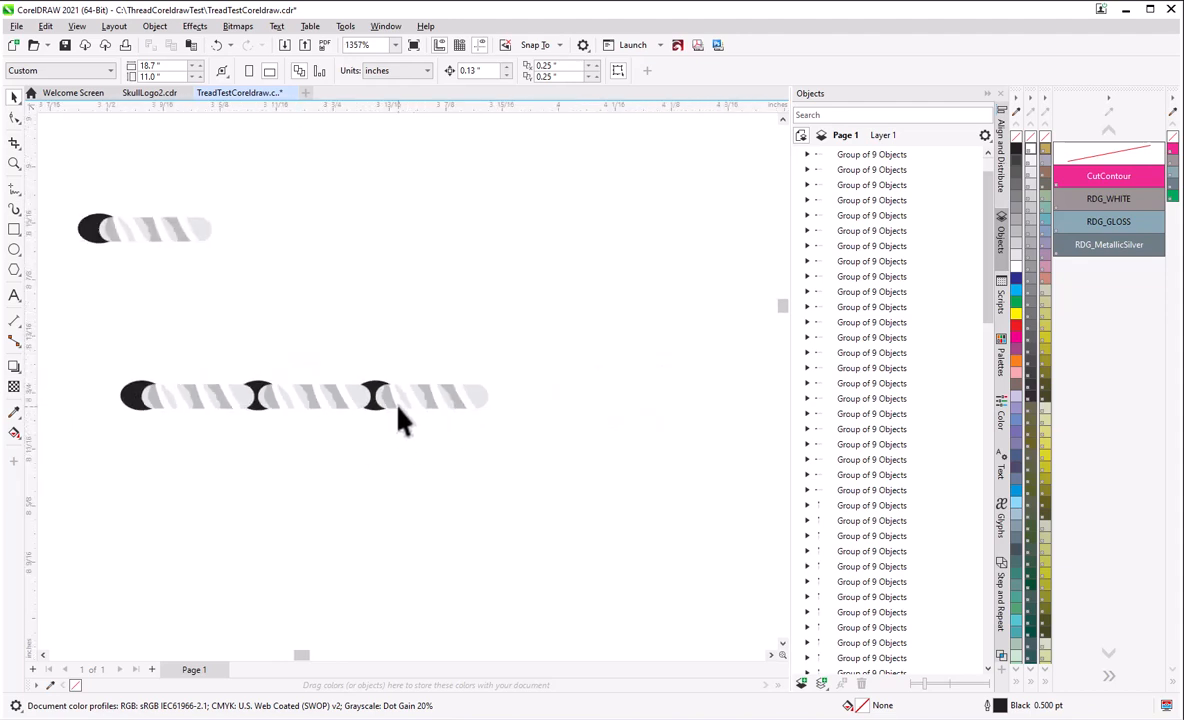
scroll(528, 424, up, 6)
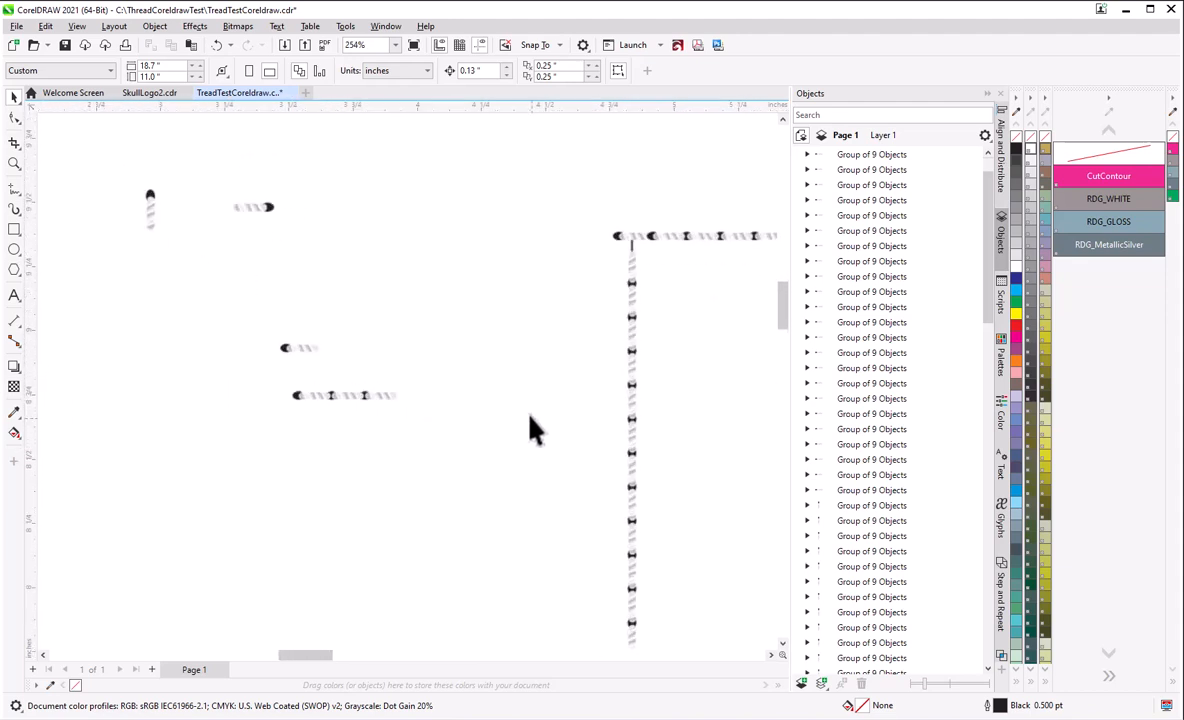
scroll(662, 395, up, 6)
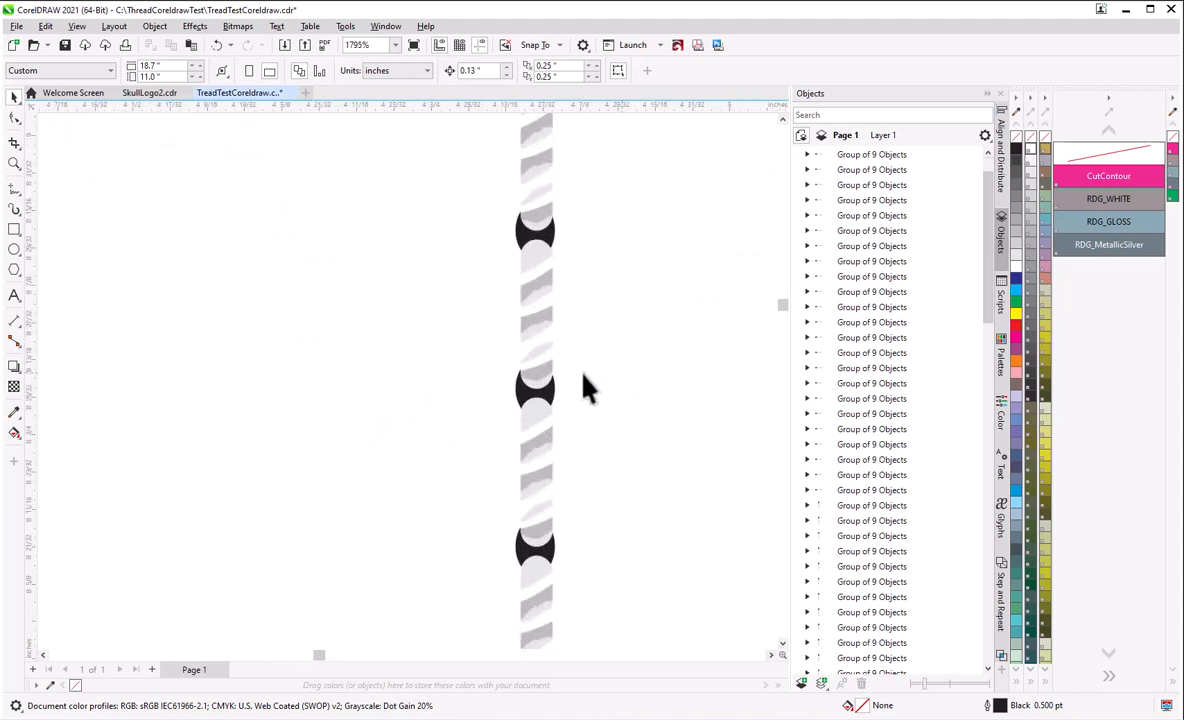
scroll(445, 402, down, 7)
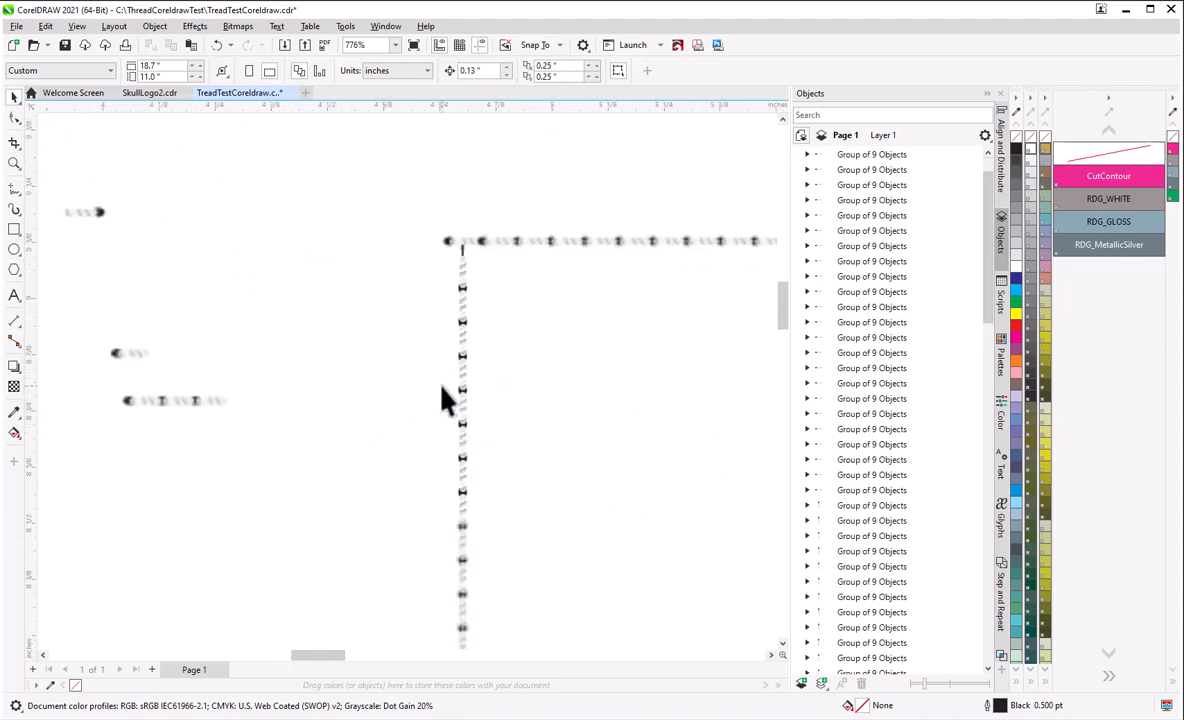
scroll(445, 400, down, 5)
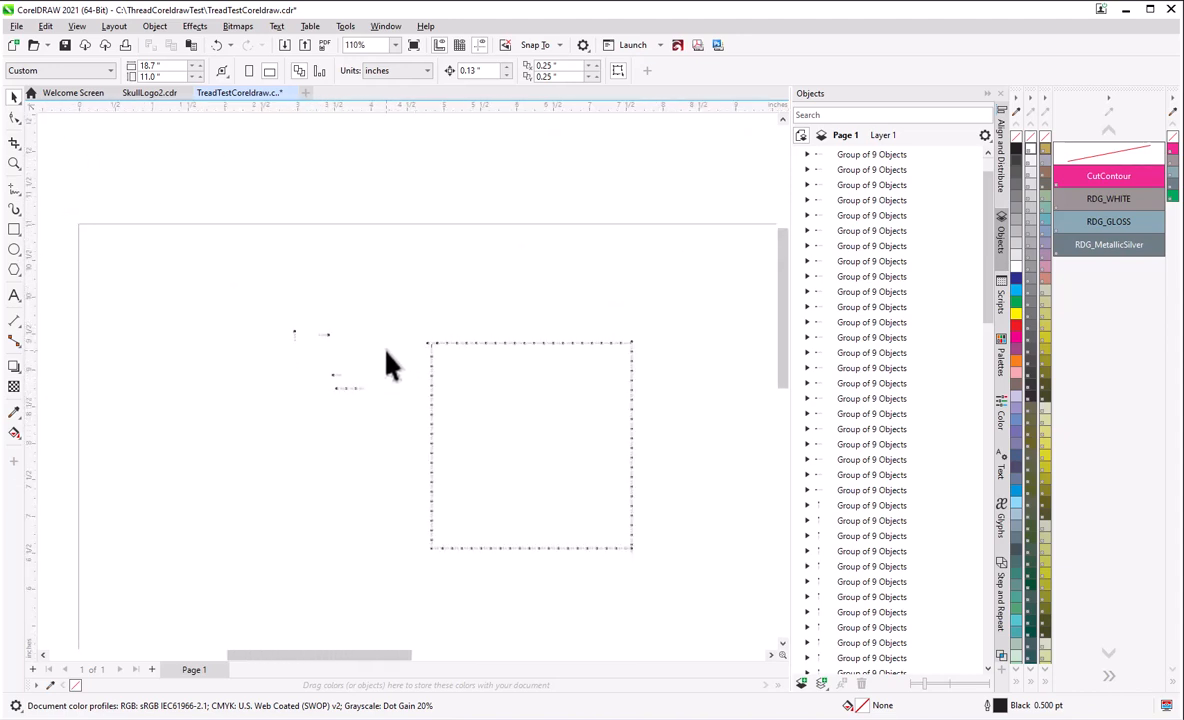
scroll(402, 492, up, 3)
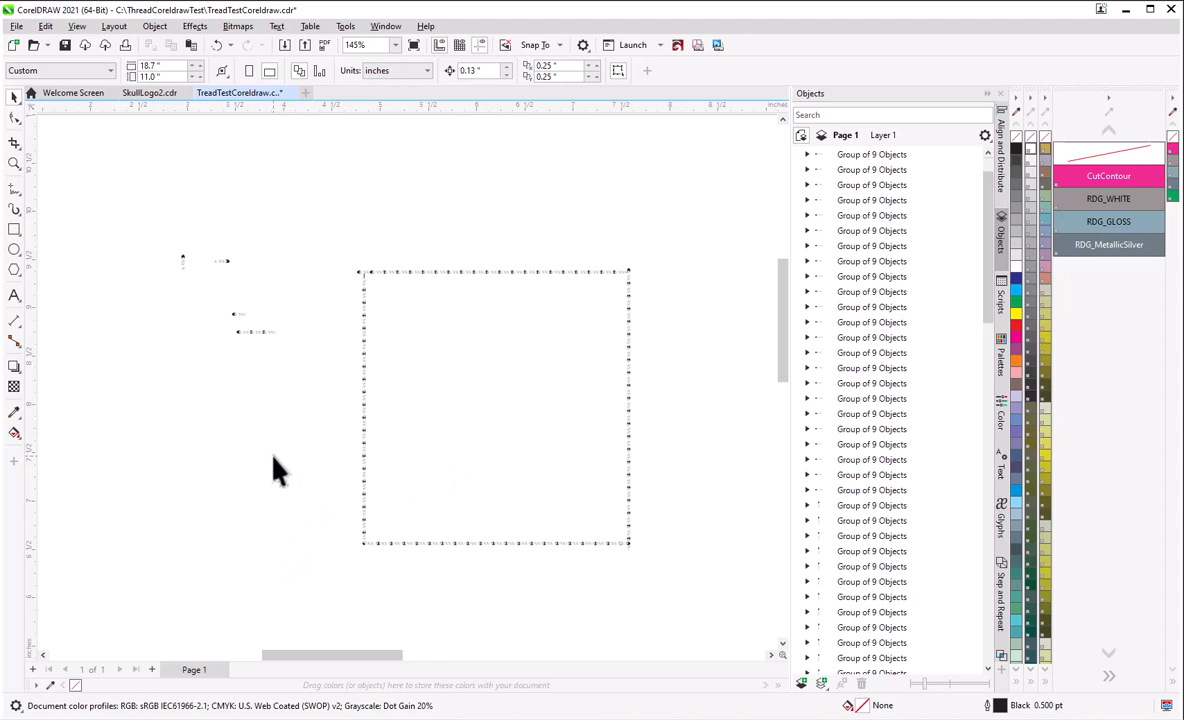
- Switch to the SkullLogo2.cdr drawing and examine the objects on page 1's Layer 1, including the round badge's group of three
click(148, 96)
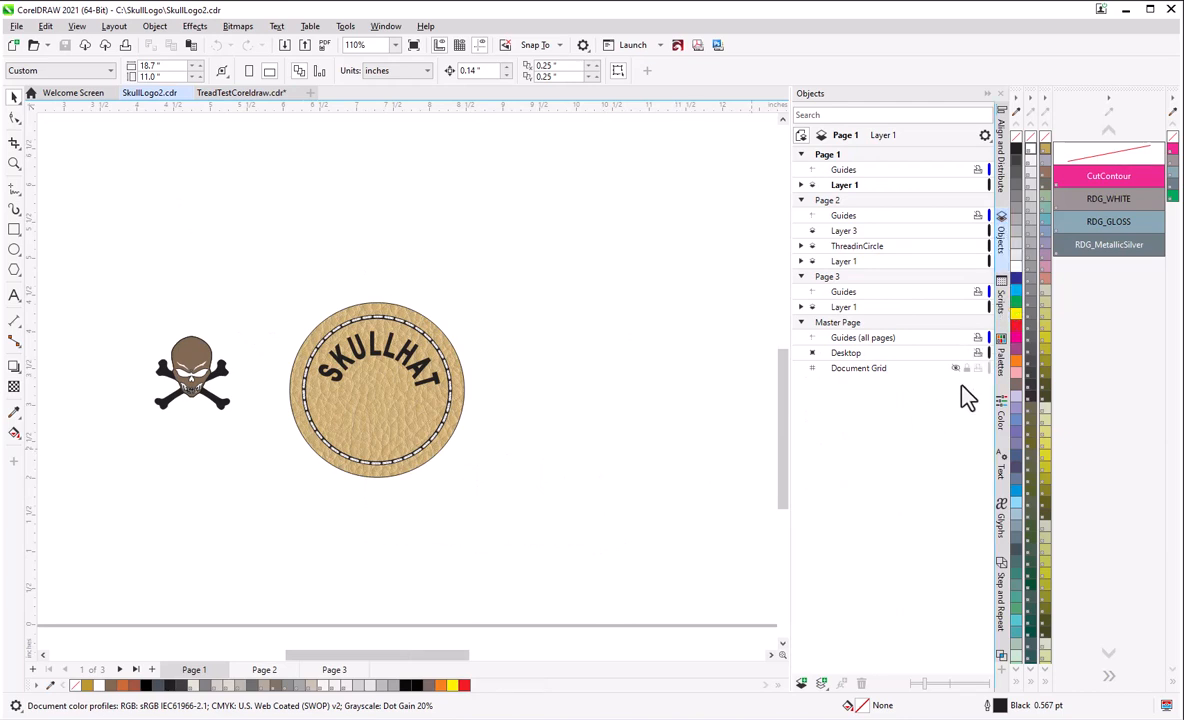
click(800, 185)
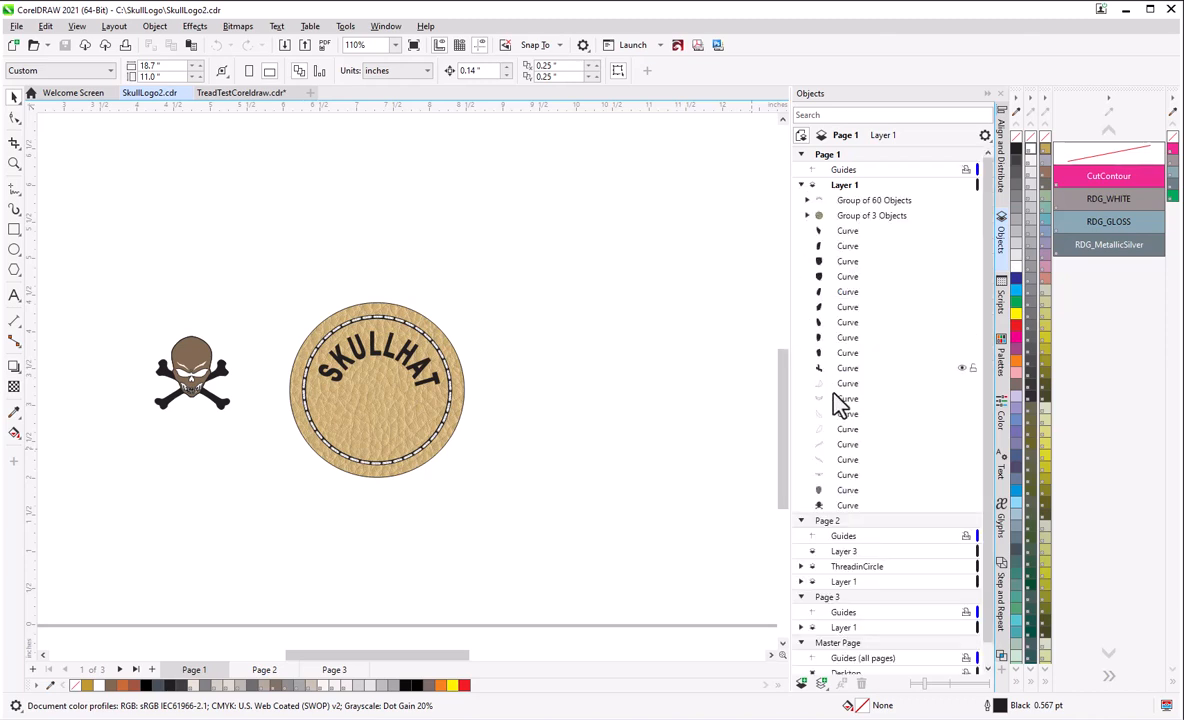
scroll(888, 465, down, 1)
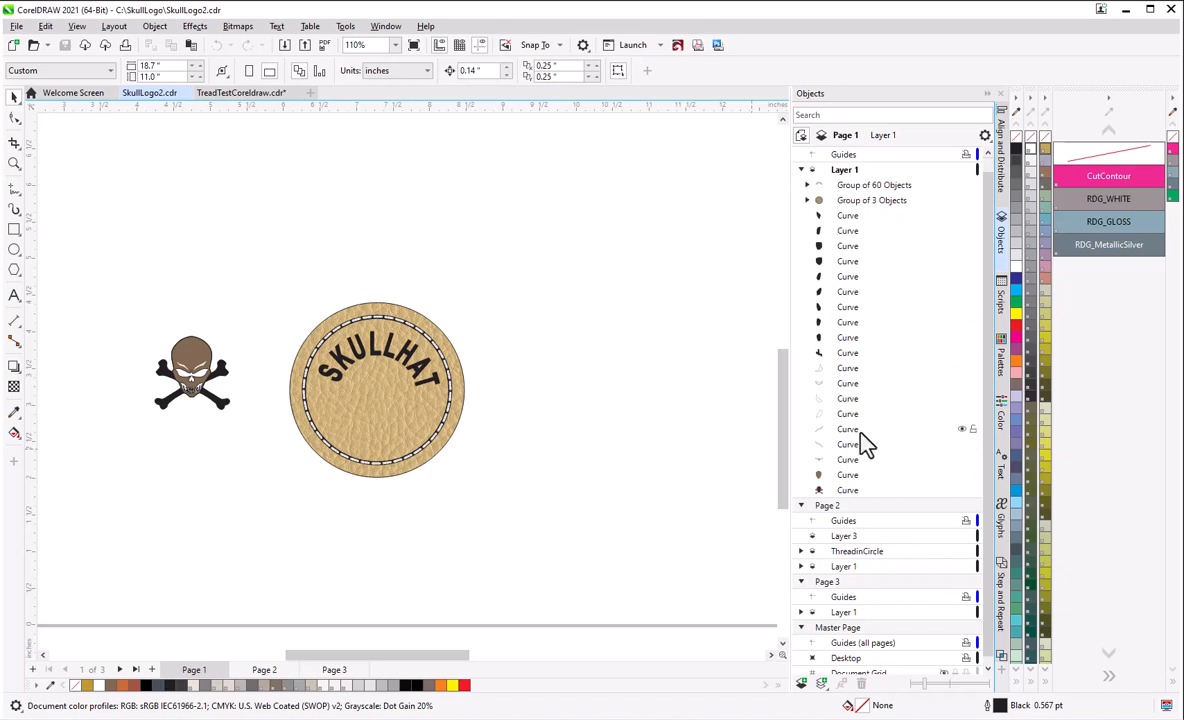
scroll(861, 430, down, 1)
scroll(861, 430, up, 2)
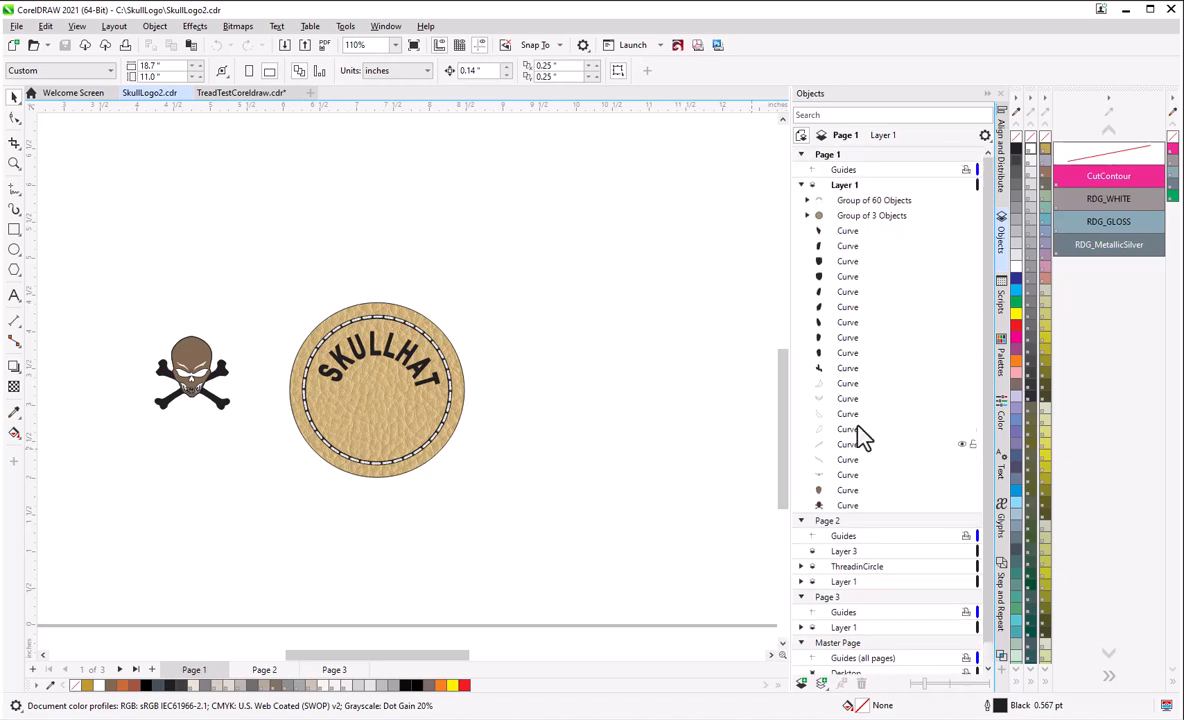
right_click(868, 220)
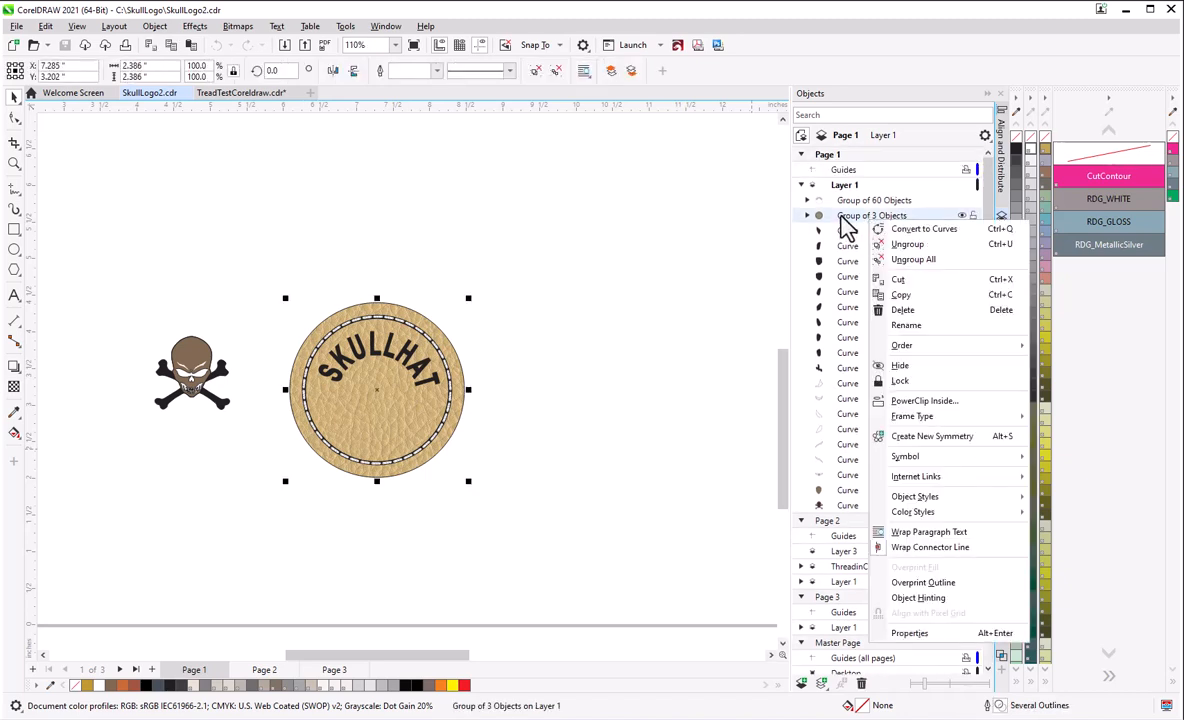
click(840, 215)
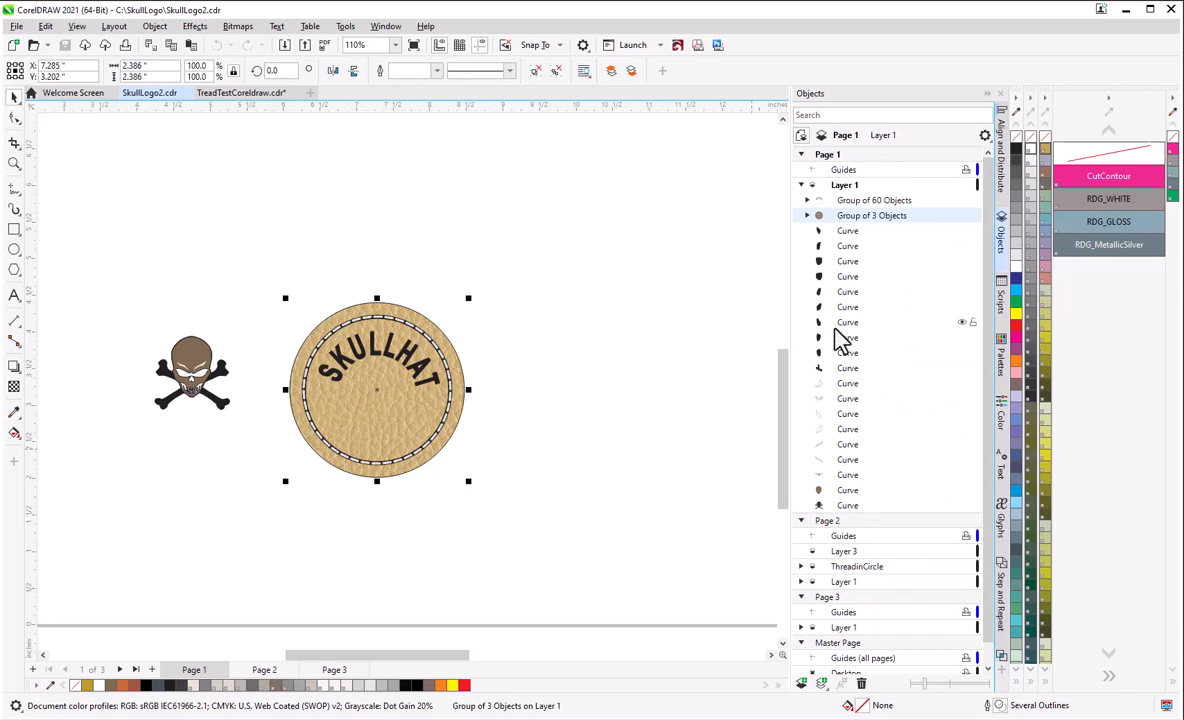
click(802, 186)
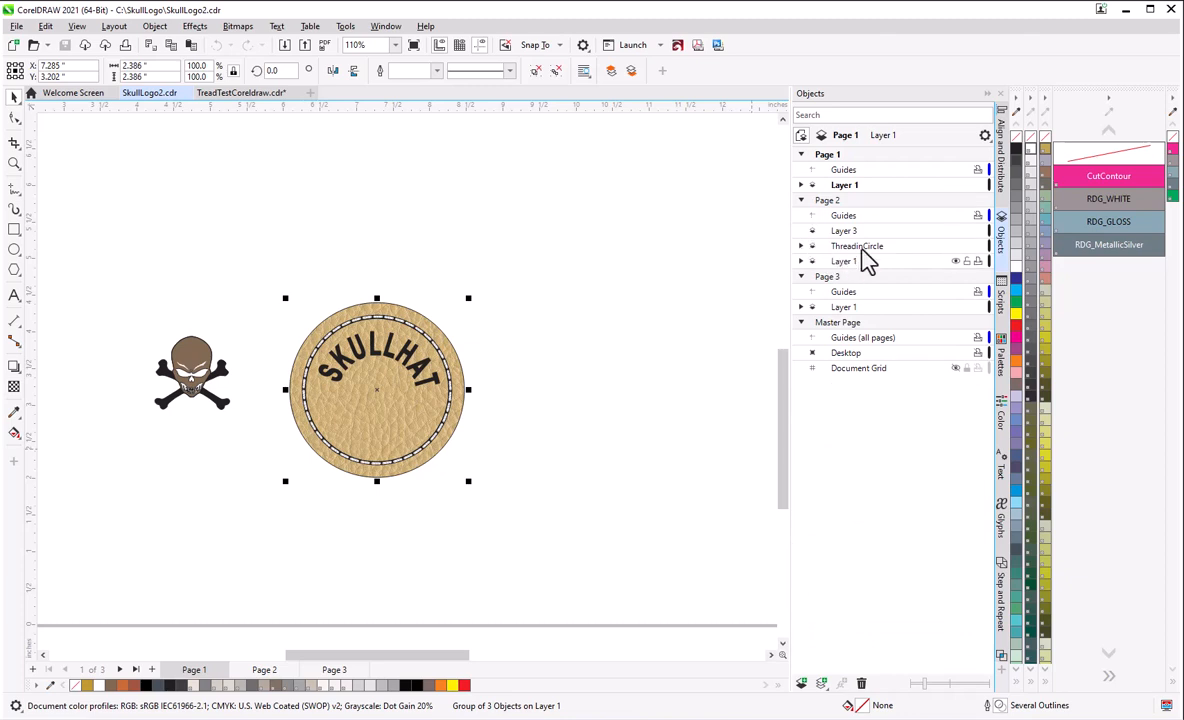
click(802, 186)
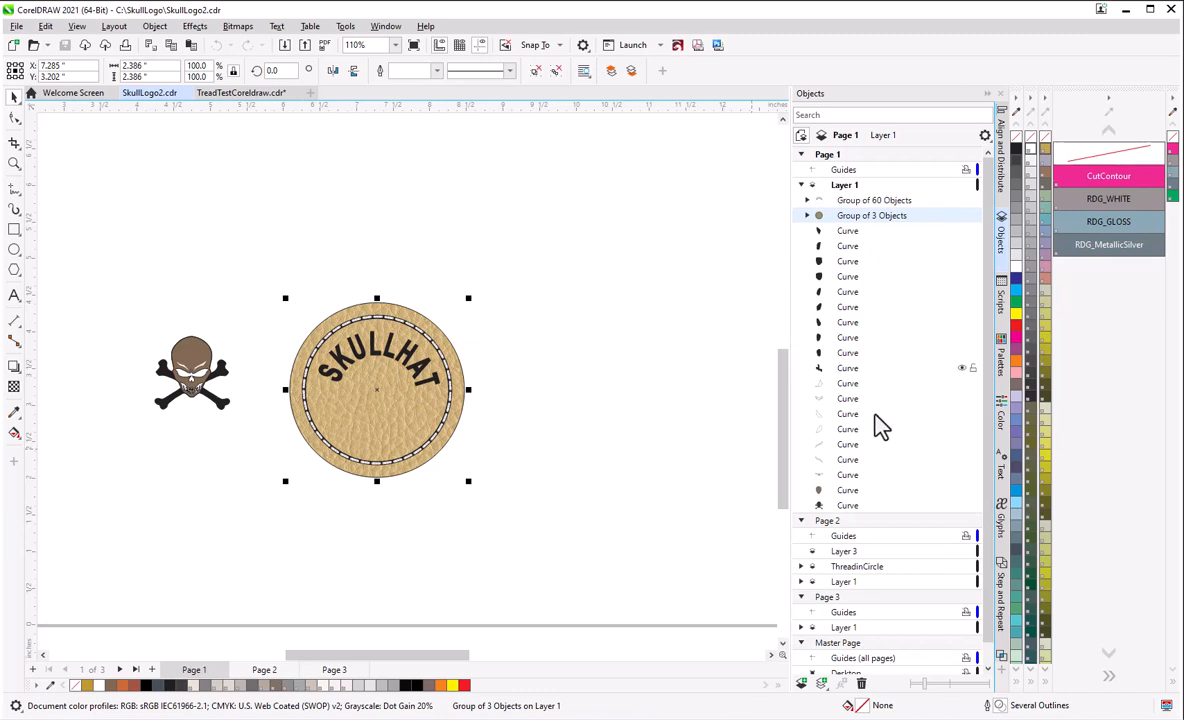
right_click(866, 217)
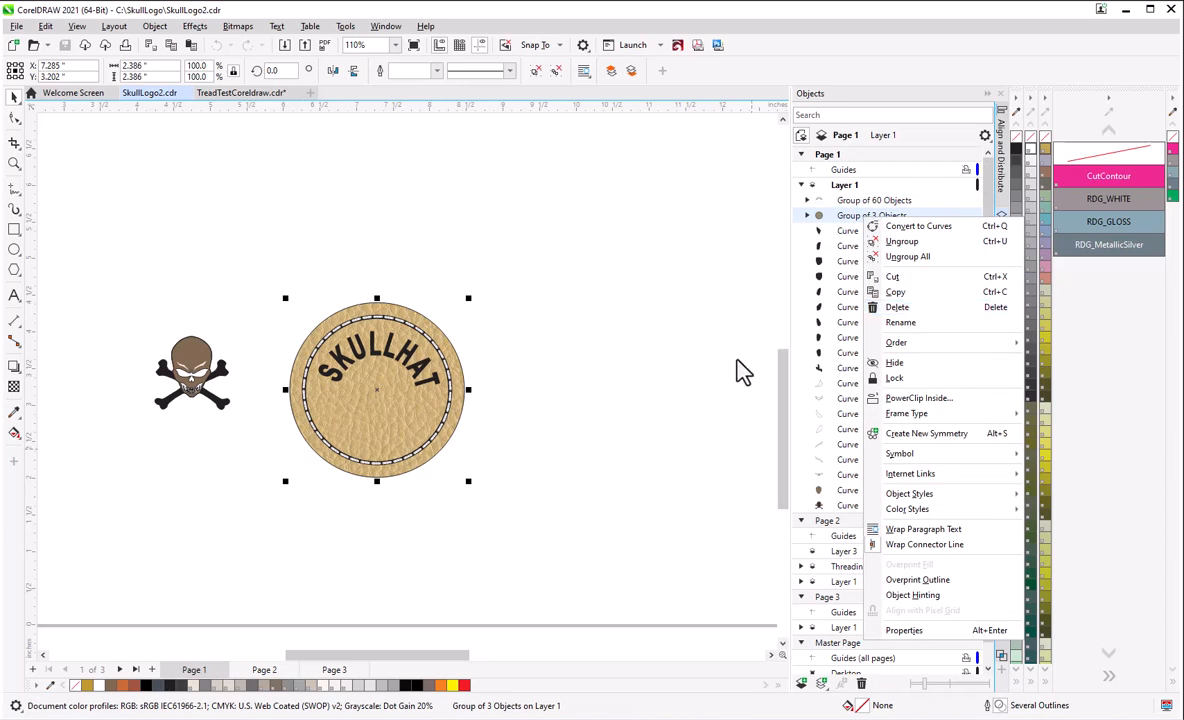
click(692, 372)
click(368, 423)
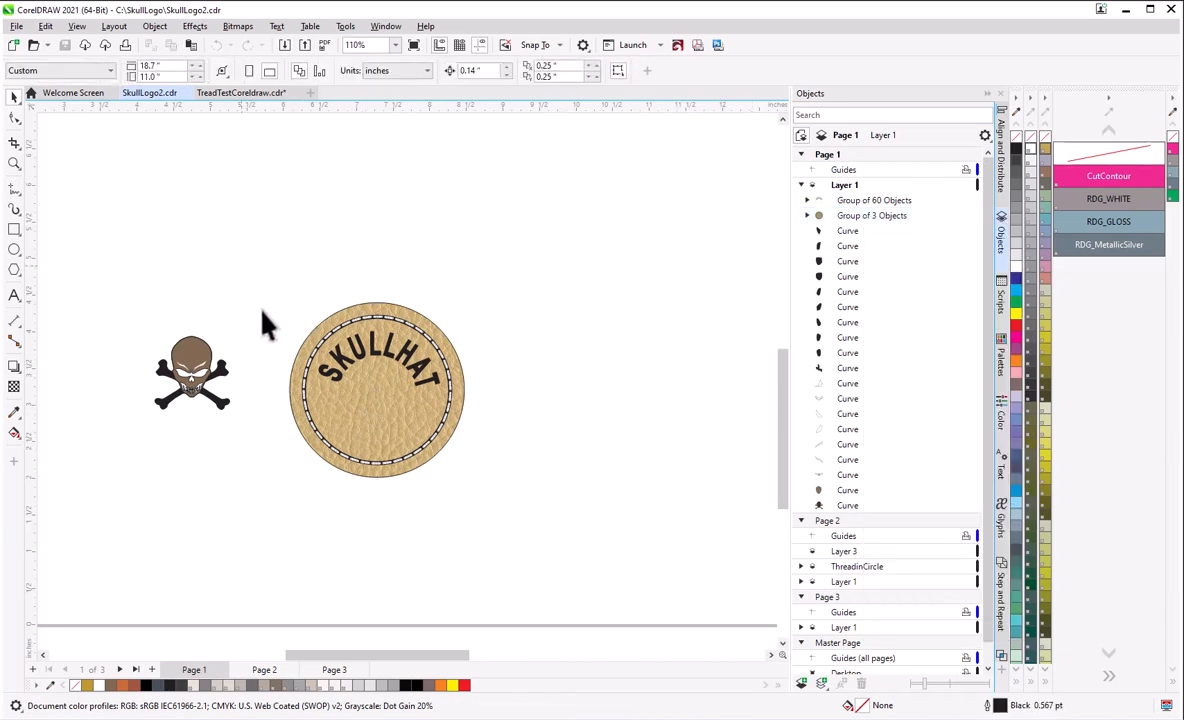
- Copy the round SKULLHAT leather badge with its stitched ring from SkullLogo2.cdr and paste it into the thread test drawing
drag(241, 265, 576, 555)
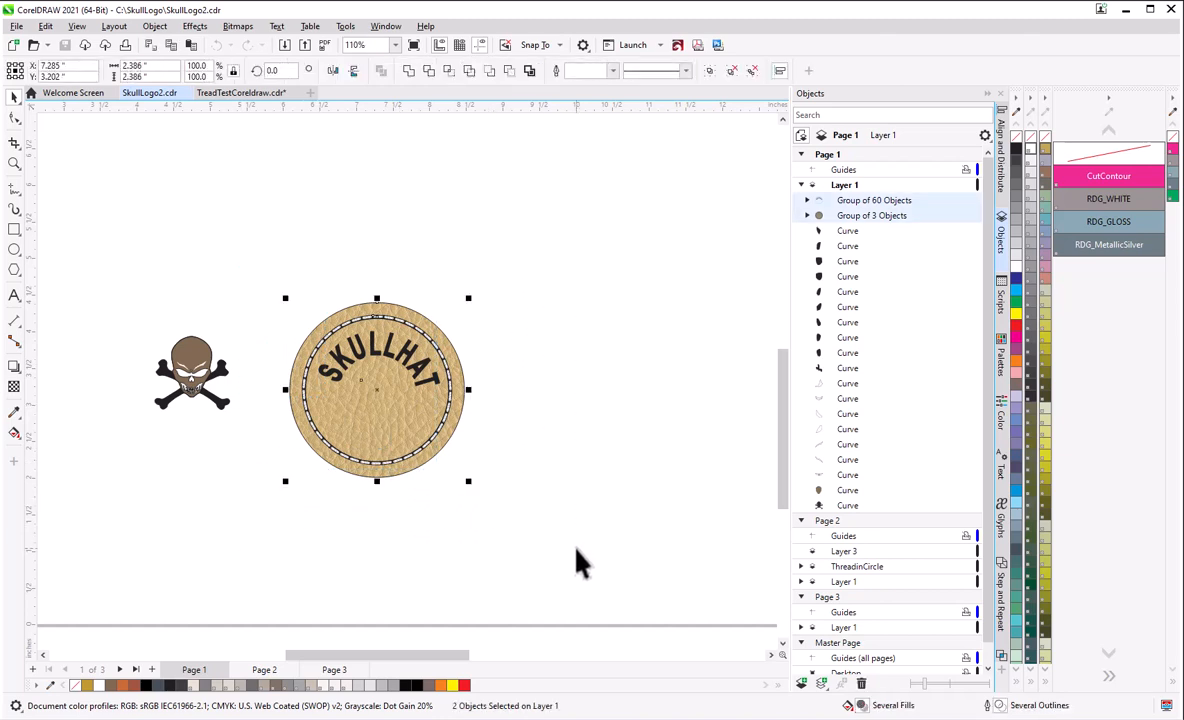
click(252, 93)
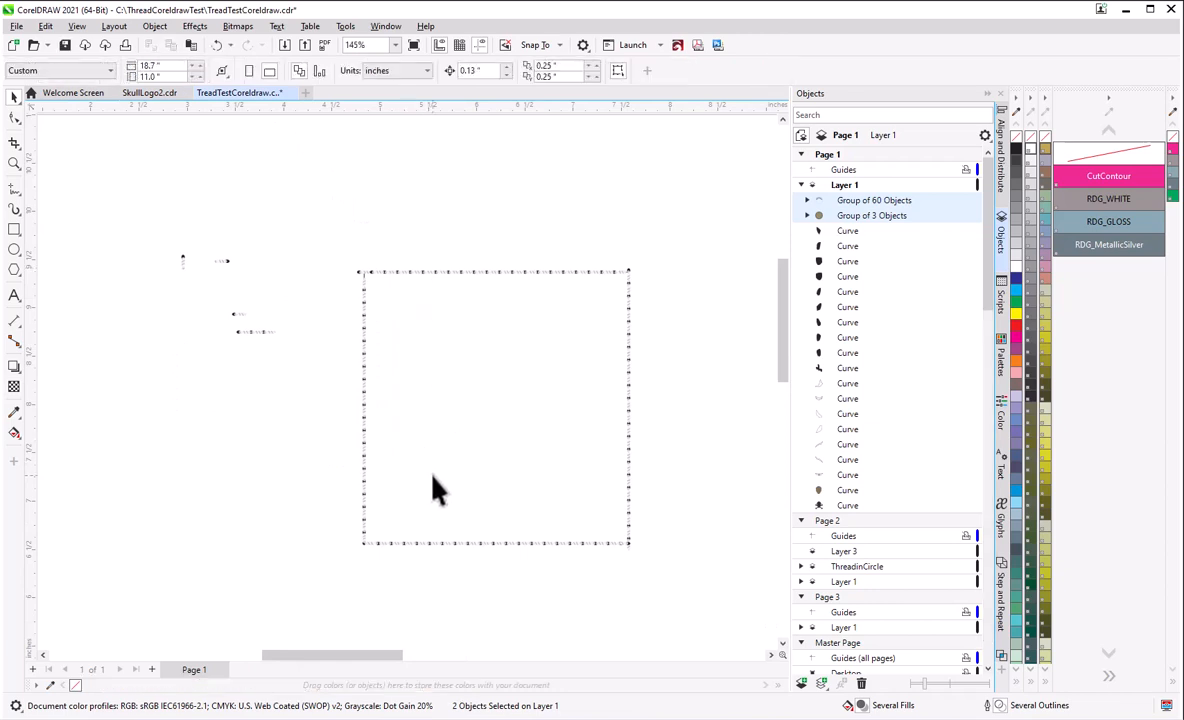
key(ctrl+v)
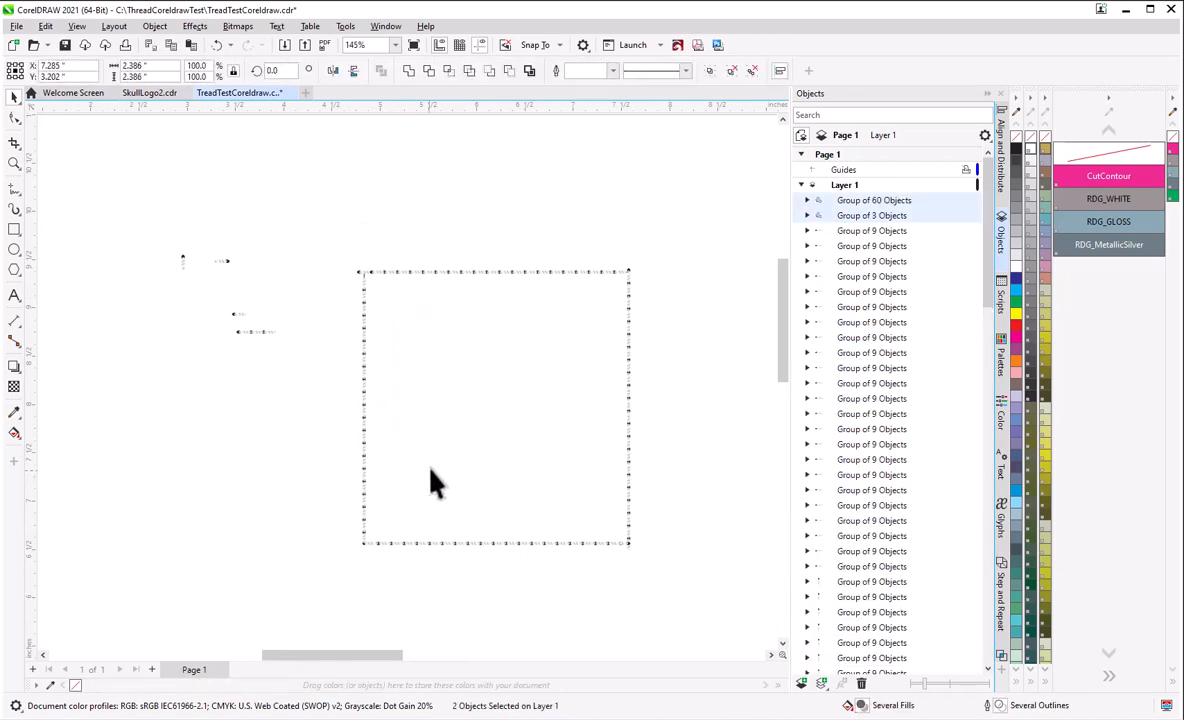
scroll(430, 460, down, 4)
scroll(430, 449, down, 2)
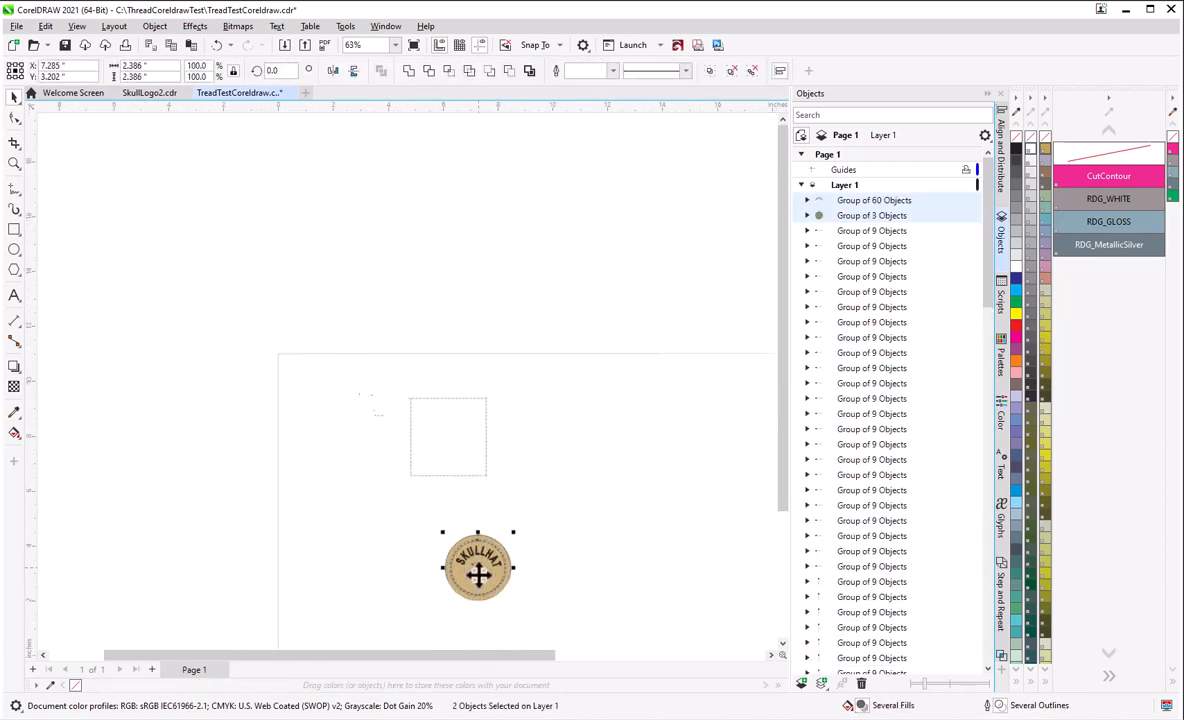
scroll(462, 560, up, 4)
click(476, 557)
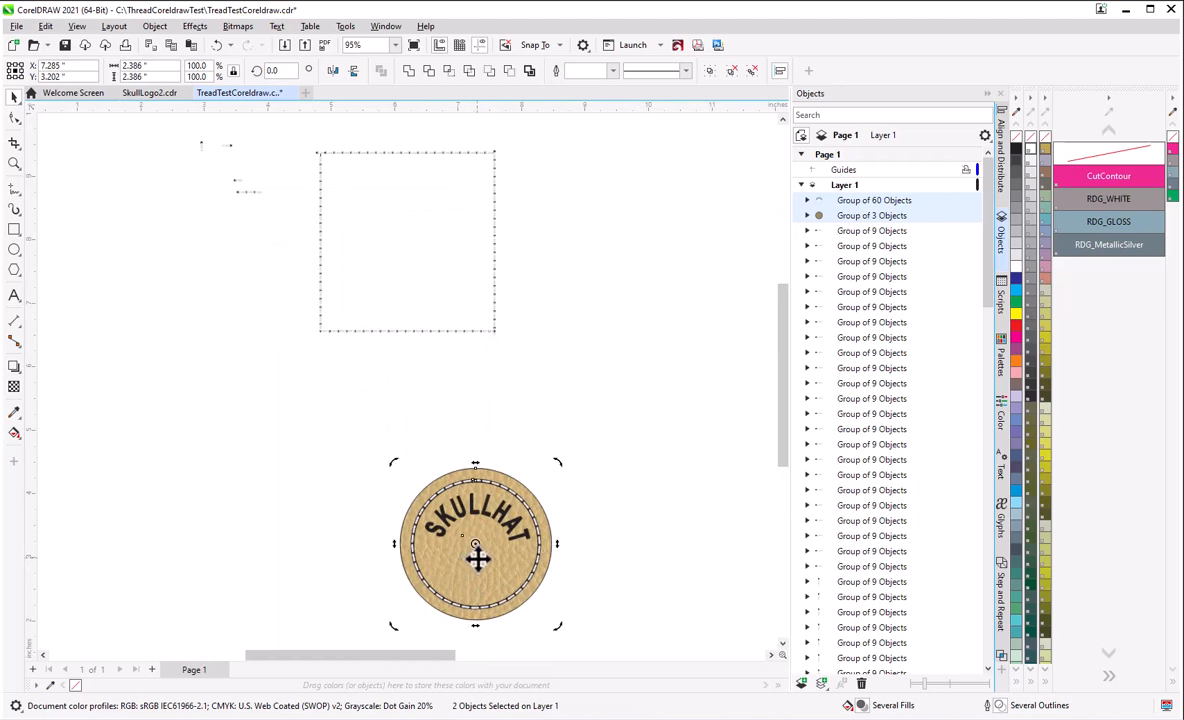
right_click(476, 557)
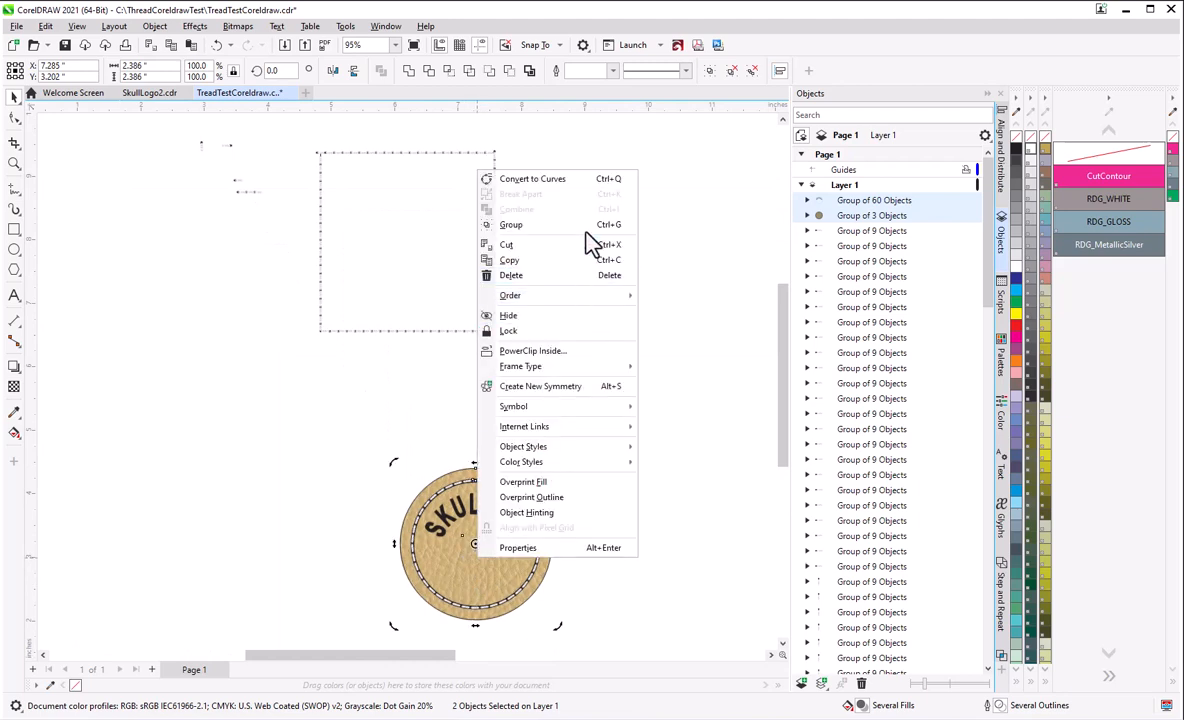
click(340, 400)
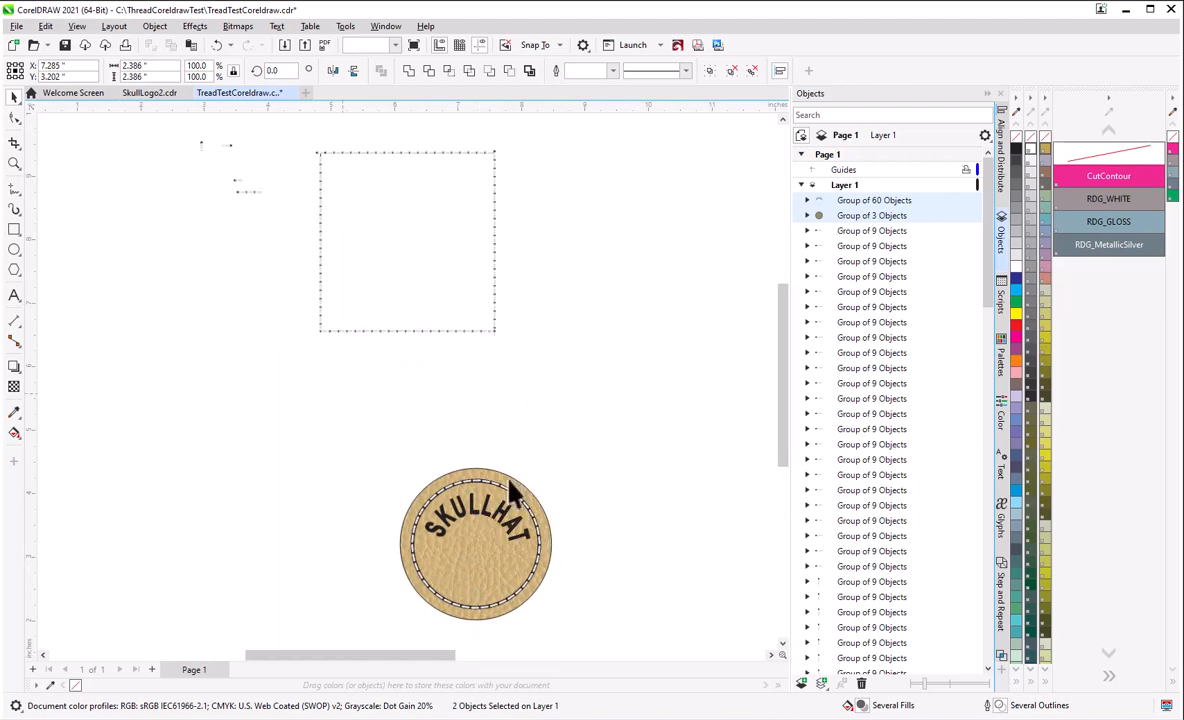
- Ungroup the pasted badge's group of three objects so its two ellipses and leather PowerClip ellipse are separate
click(498, 590)
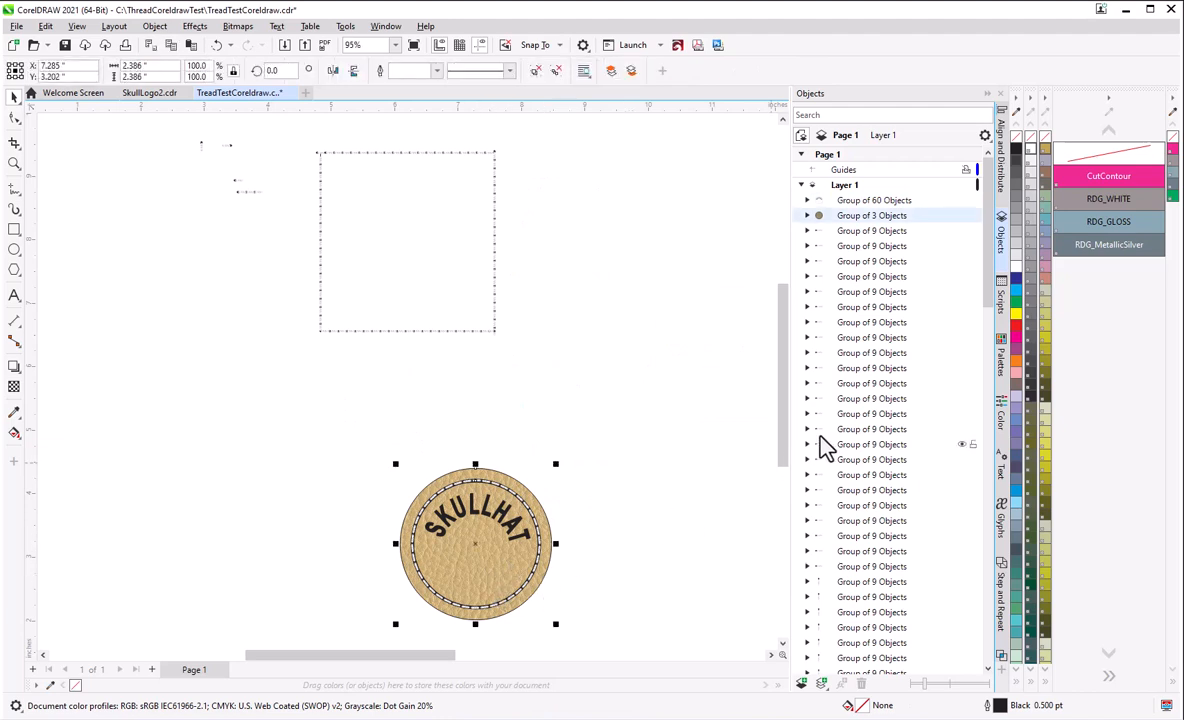
right_click(898, 226)
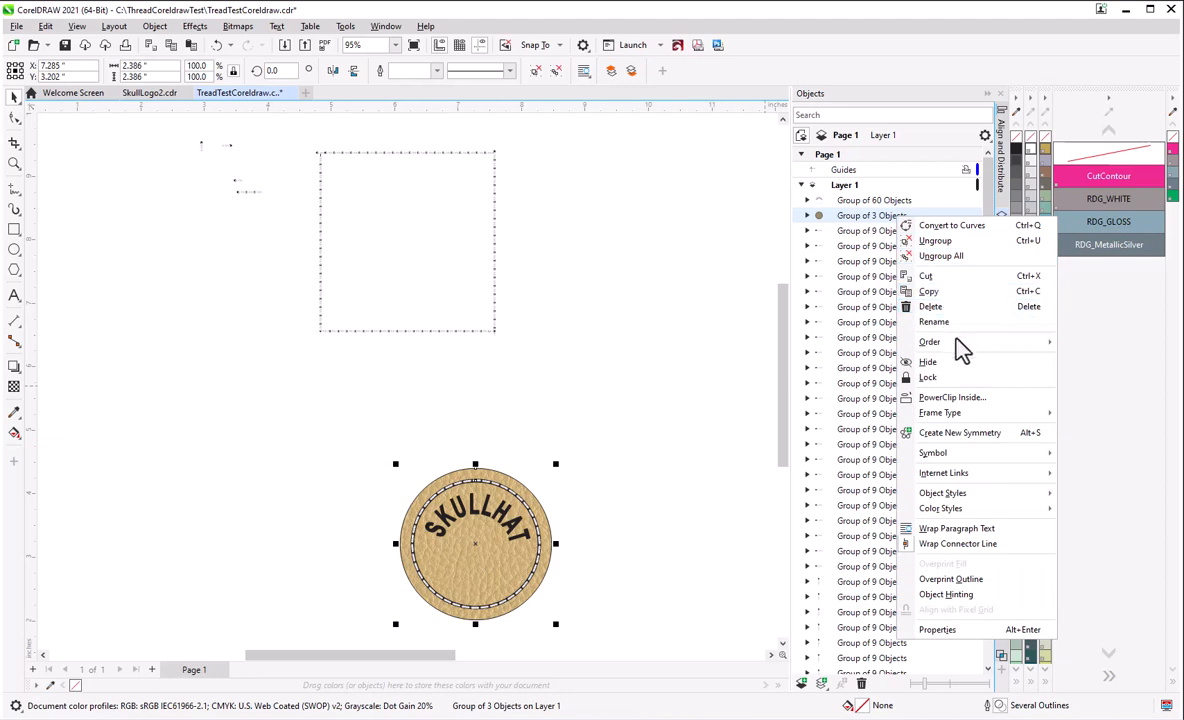
click(893, 241)
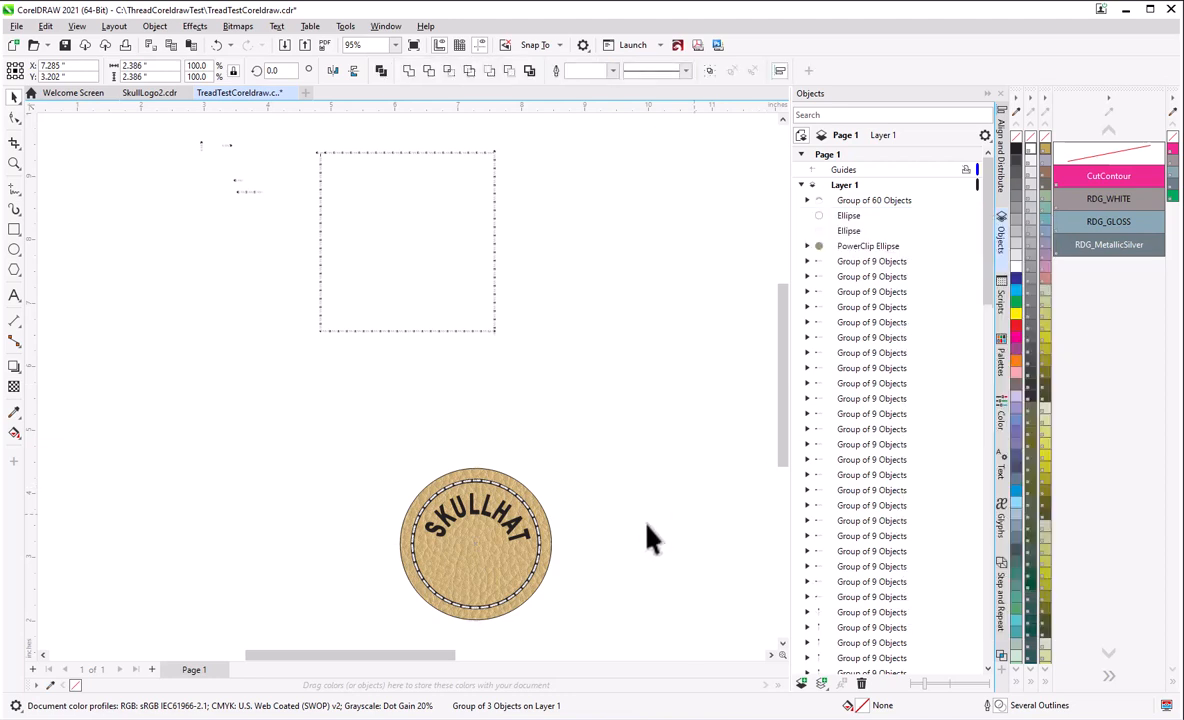
click(588, 556)
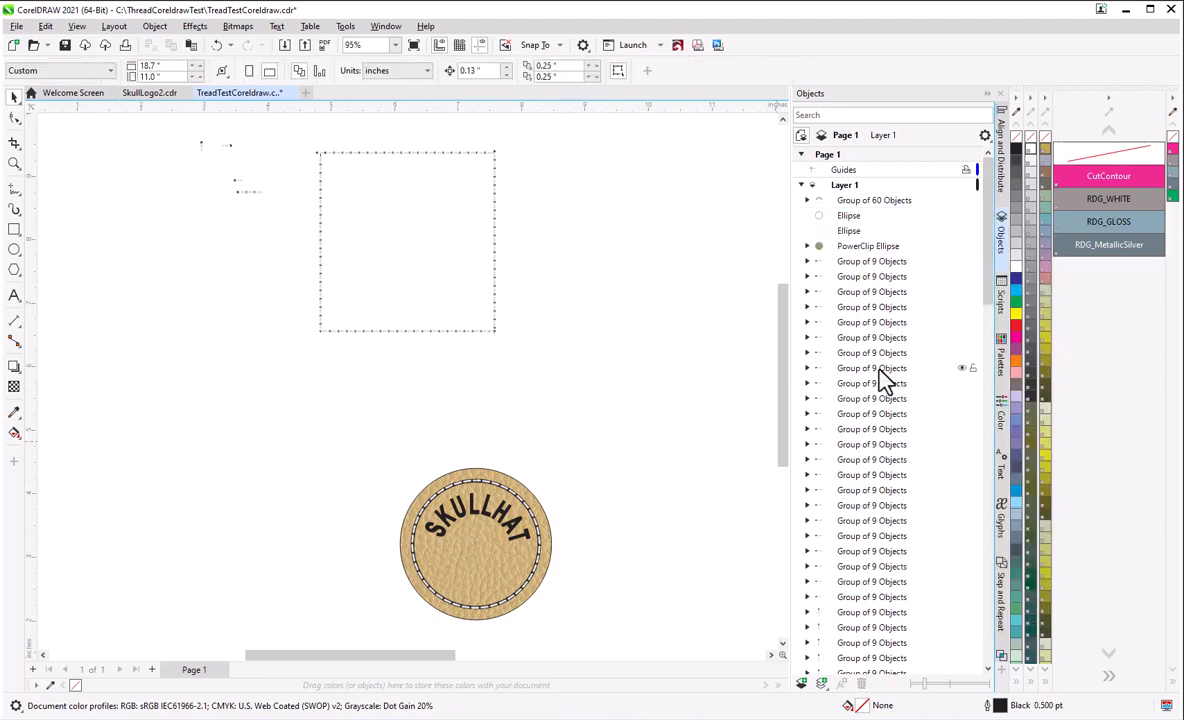
- Pull the badge apart, moving the 4 pt ring to about X 3.811, the thin circle to X 1.681 and the leather circle to X 10.18 inches
click(478, 575)
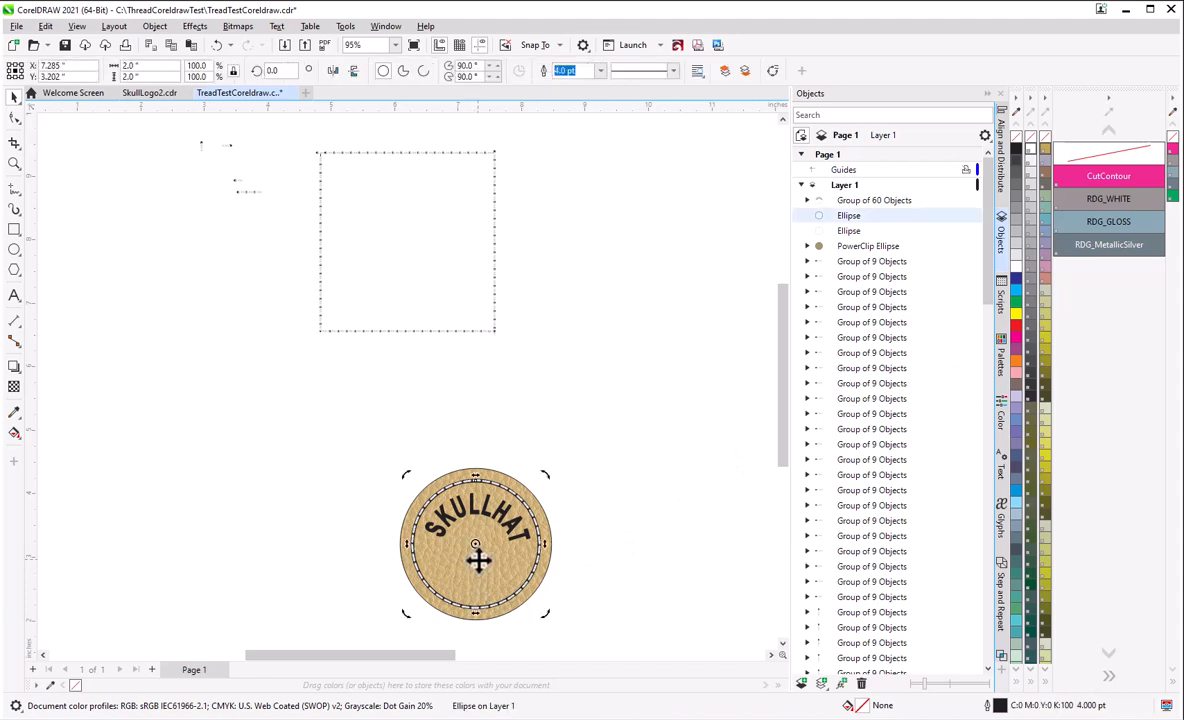
drag(478, 560, 258, 560)
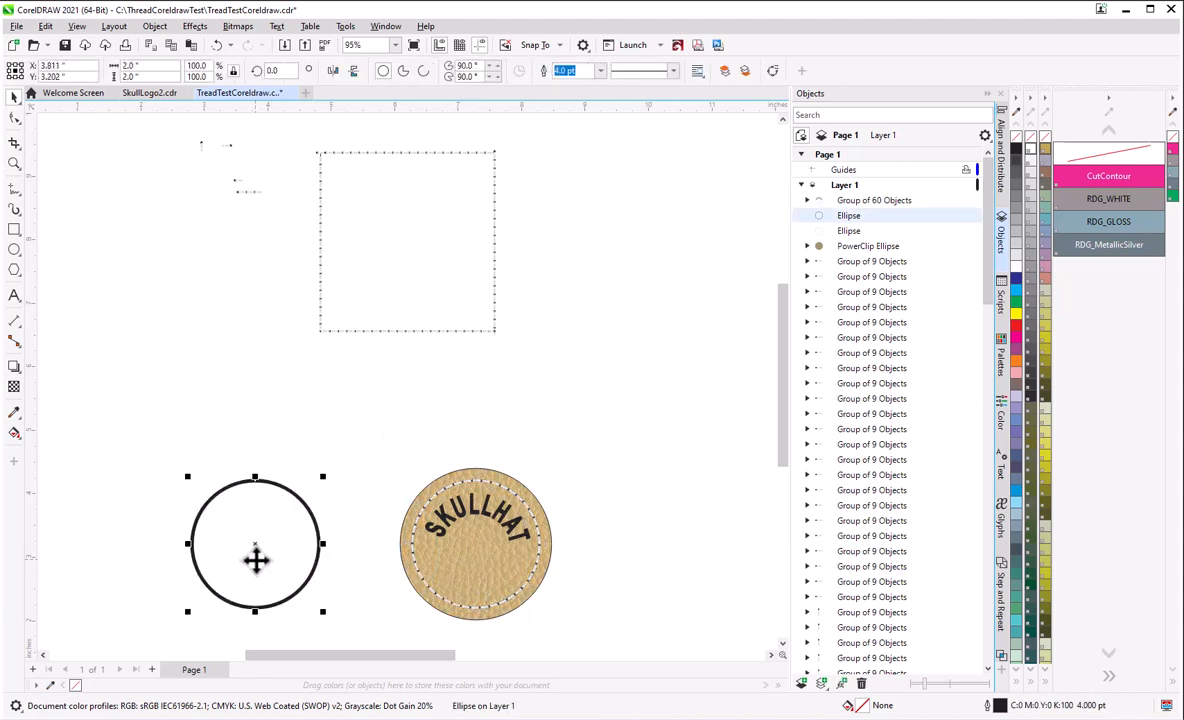
click(484, 563)
drag(484, 563, 82, 575)
click(467, 522)
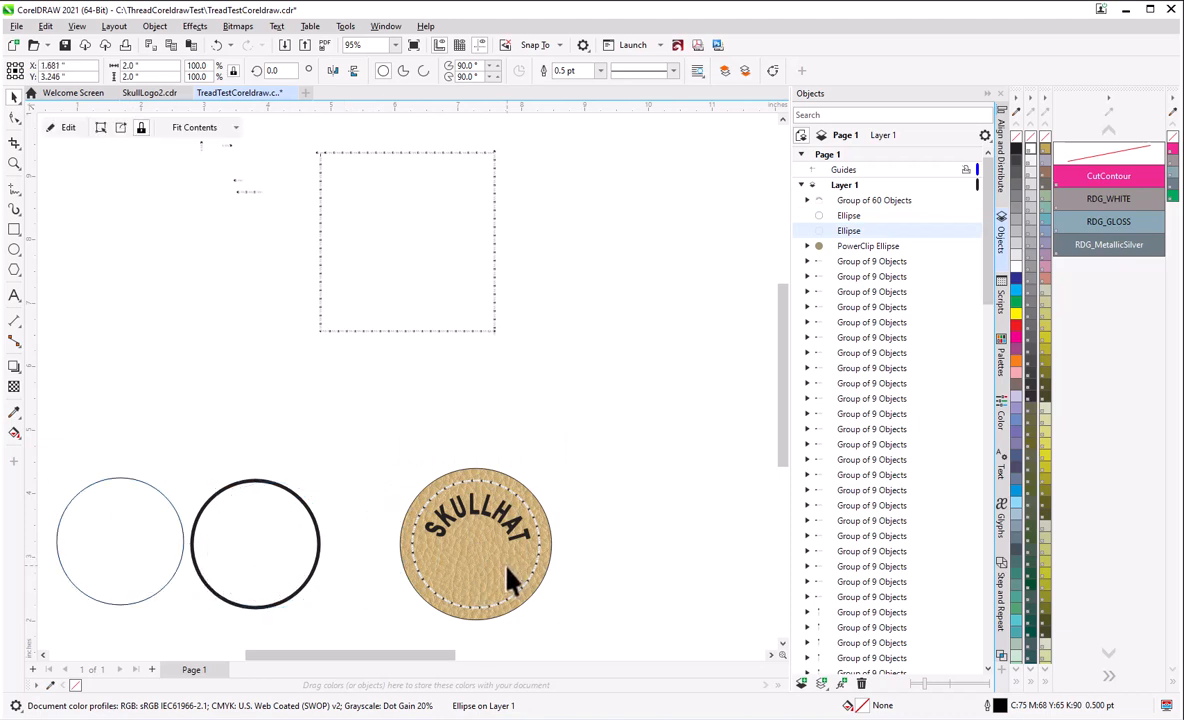
drag(489, 566, 673, 541)
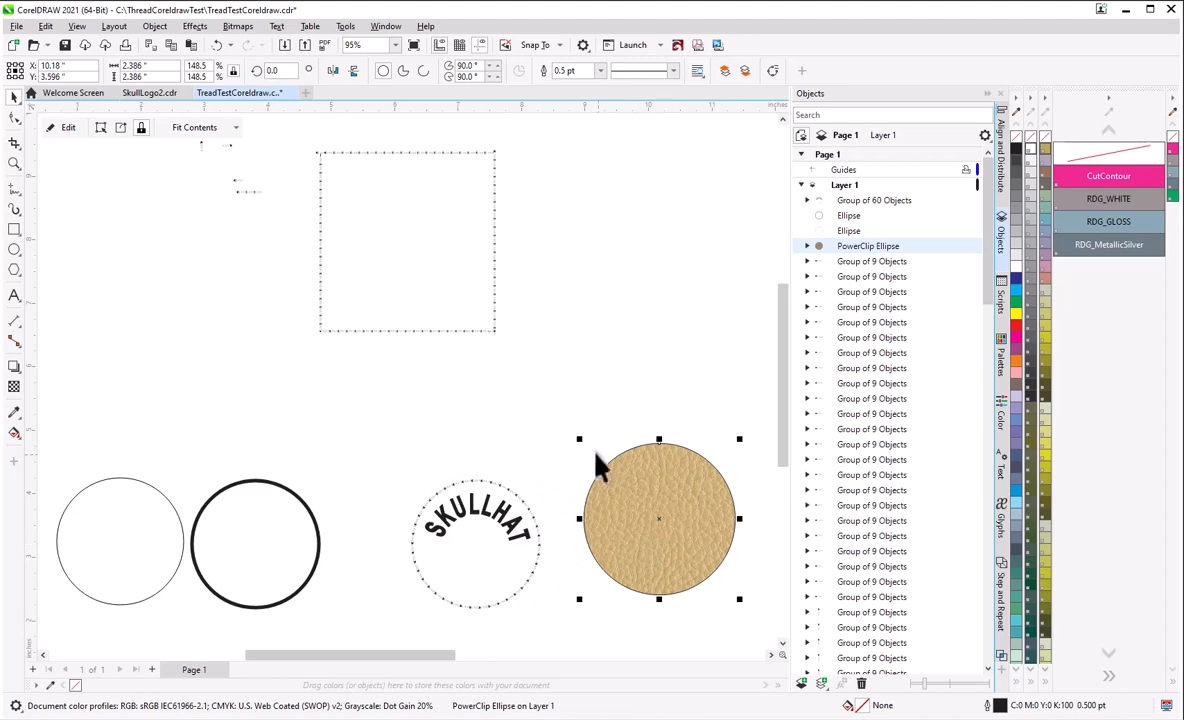
- Enlarge the leather circle to about 4.595 inches across and place it over the stitched square at about X 7.218, Y 6.776 inches
drag(582, 437, 443, 302)
drag(576, 408, 479, 313)
scroll(445, 300, up, 1)
scroll(445, 300, up, 3)
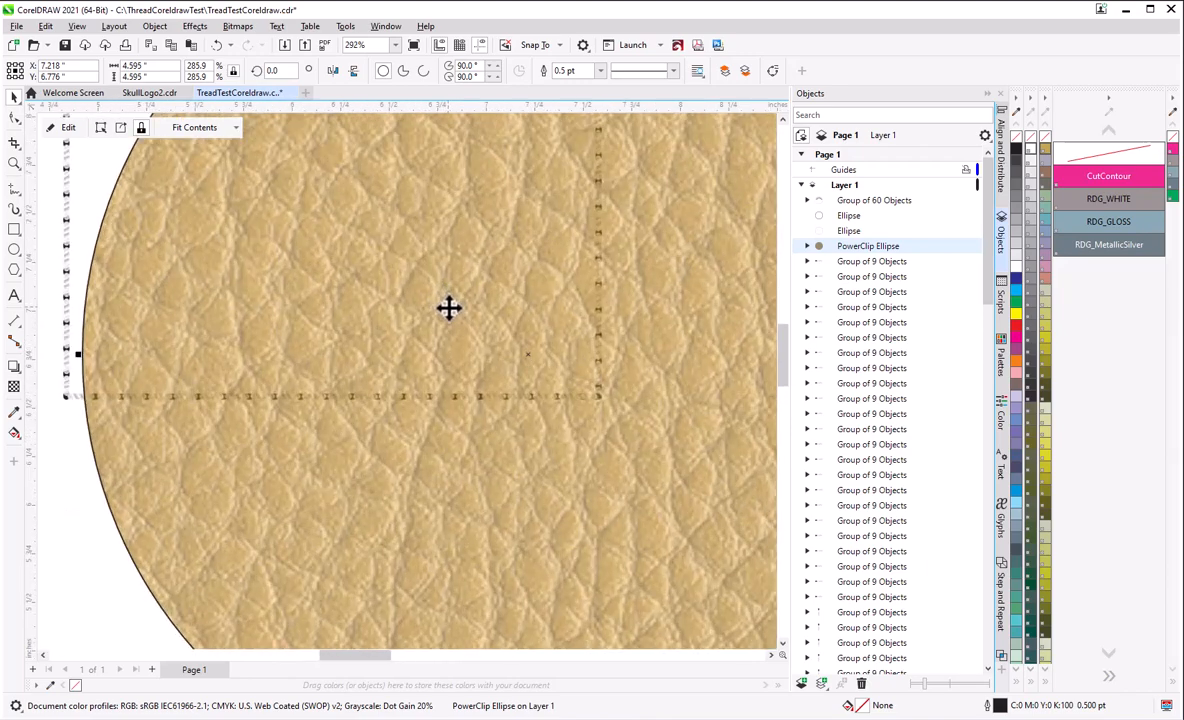
- Send the leather PowerClip circle backward one level at a time until it lies behind the square's right-side and lower-right stitches
scroll(481, 349, up, 2)
scroll(526, 399, down, 3)
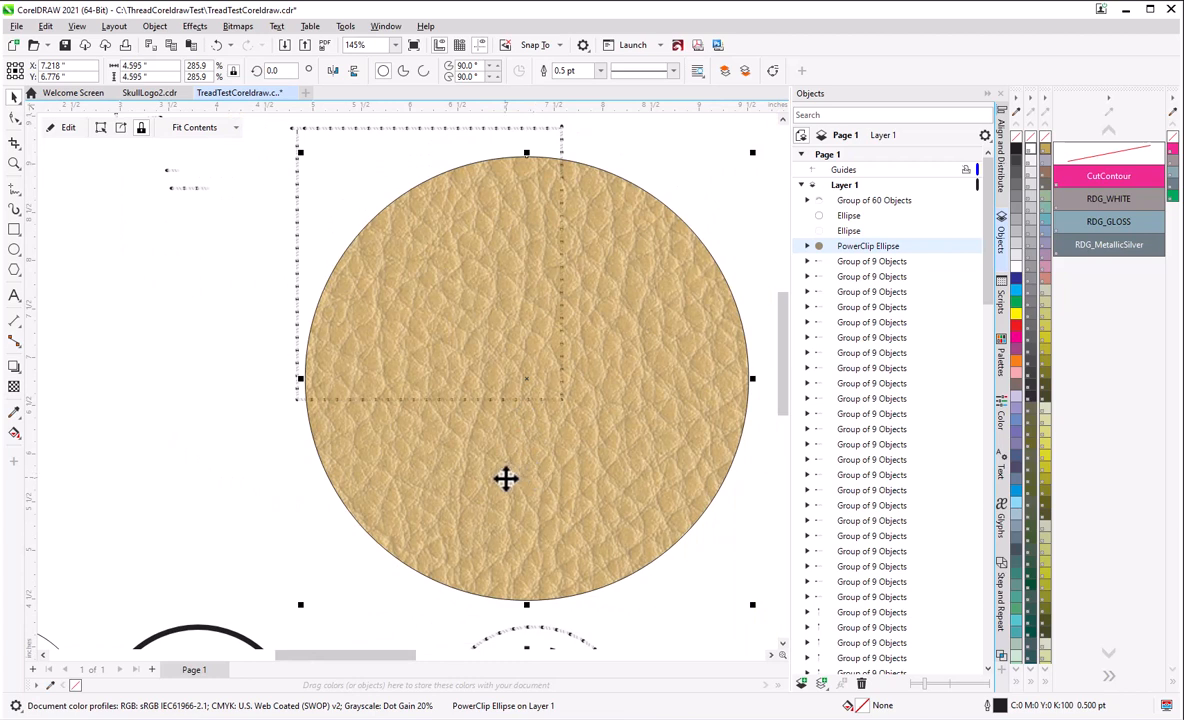
key(ctrl+Page_Down)
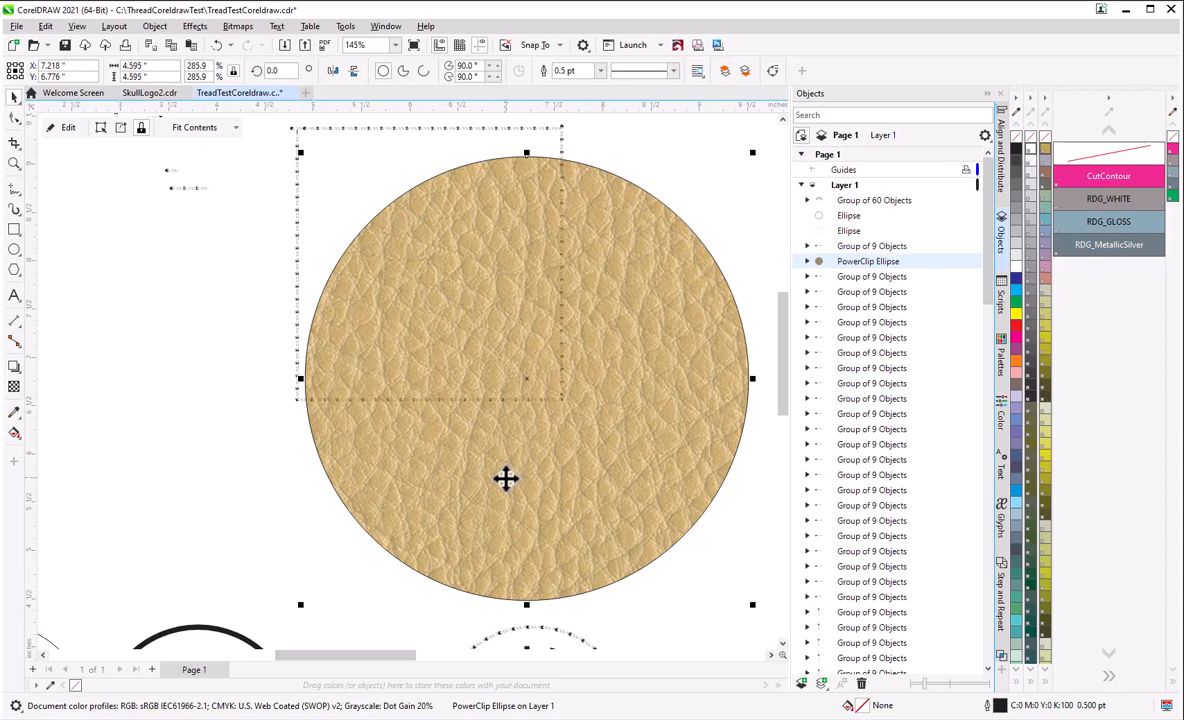
key(ctrl+Page_Down)
key(ctrl+Page_Down)
key(ctrl+Page_Down)
key(ctrl+Page_Down)
key(ctrl+Page_Down)
key(ctrl+Page_Down)
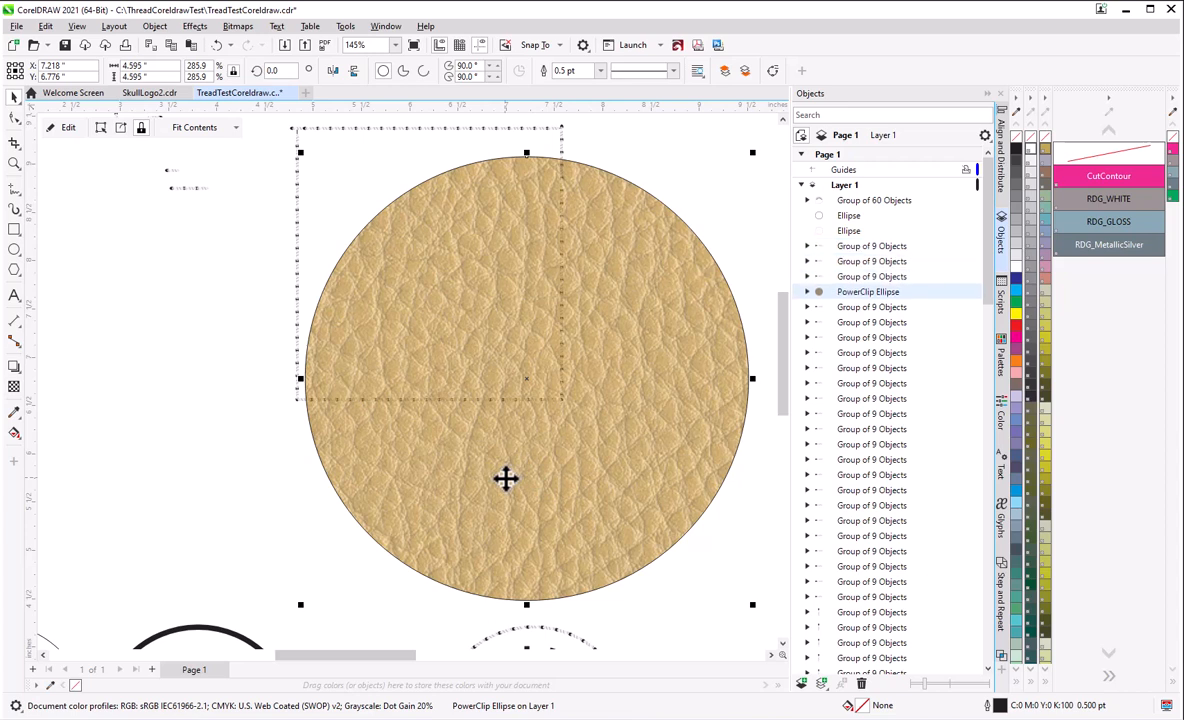
key(ctrl+Page_Down)
key(ctrl+Page_Down)
key(ctrl+Page_Down)
key(ctrl+Page_Down)
key(ctrl+Page_Down)
key(ctrl+Page_Down)
key(ctrl+Page_Down)
key(ctrl+Page_Down)
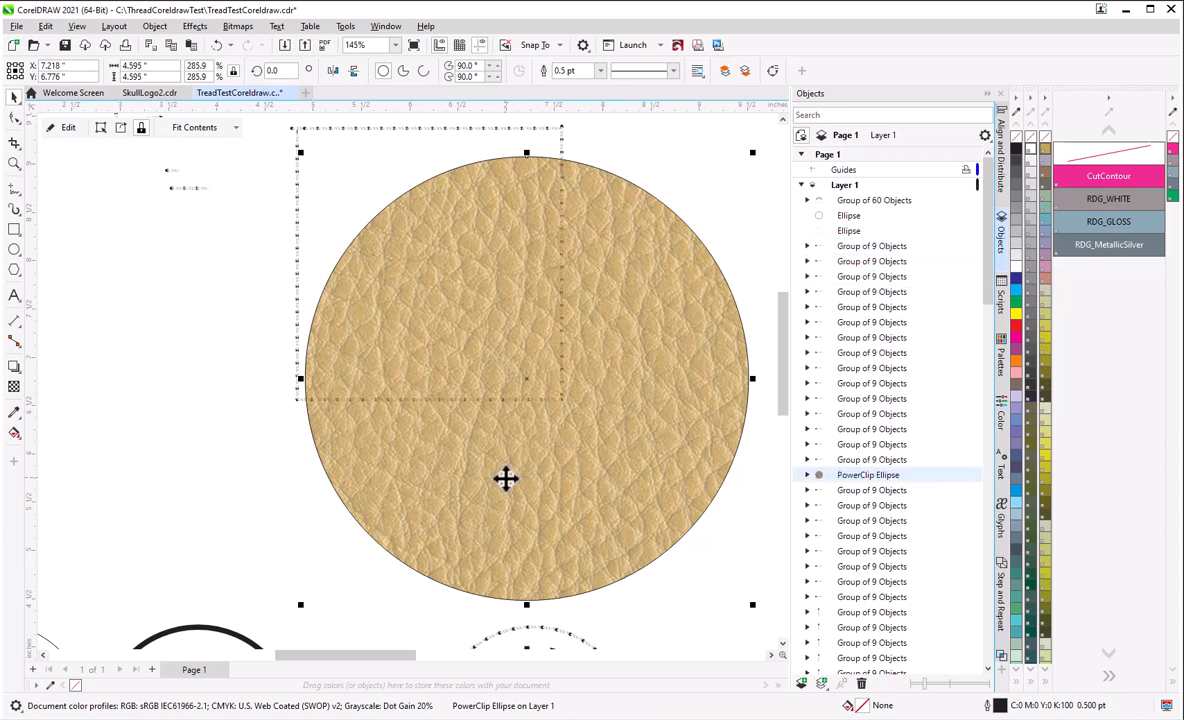
key(ctrl+Page_Down)
key(ctrl+Page_Down)
key(ctrl+Page_Down)
key(ctrl+Page_Down)
key(ctrl+Page_Down)
key(ctrl+Page_Down)
key(ctrl+Page_Down)
key(ctrl+Page_Down)
key(ctrl+Page_Down)
key(ctrl+Page_Down)
key(ctrl+Page_Down)
key(ctrl+Page_Down)
key(ctrl+Page_Down)
key(ctrl+Page_Down)
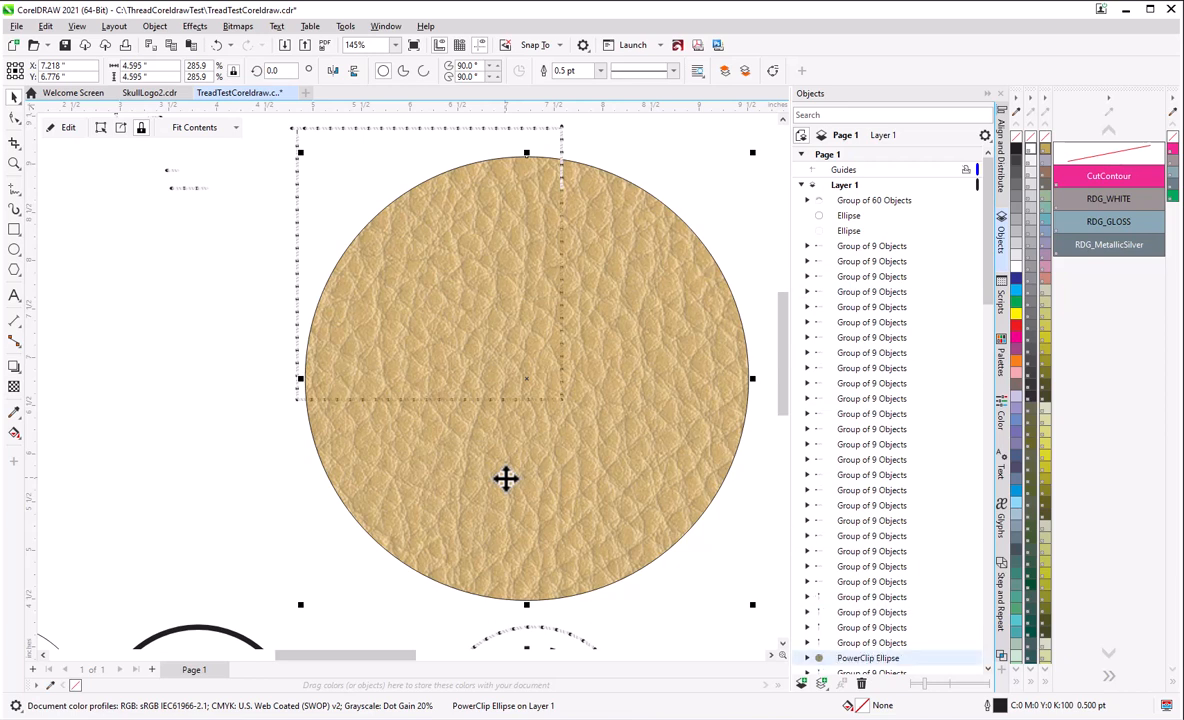
key(ctrl+Page_Down)
key(ctrl+Page_Down)
key(ctrl+Page_Down)
key(ctrl+Page_Down)
key(ctrl+Page_Down)
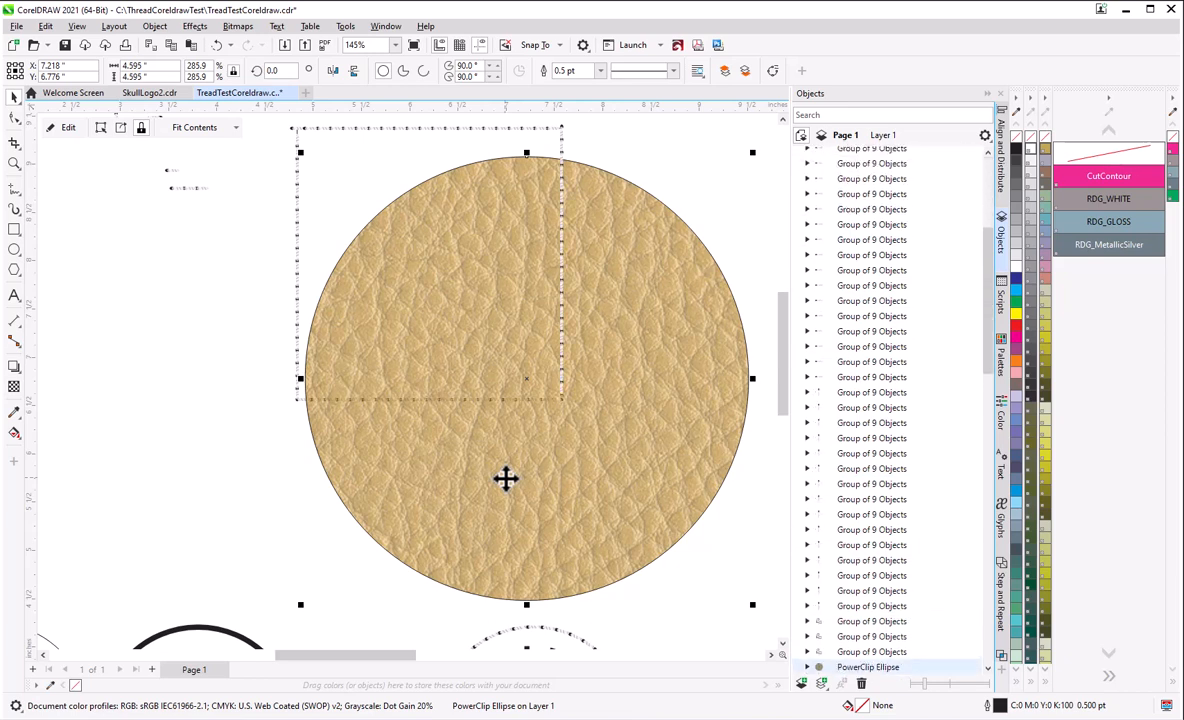
key(ctrl+Page_Down)
key(ctrl+Page_Down)
key(ctrl+Page_Down)
key(ctrl+Page_Down)
key(ctrl+Page_Down)
key(ctrl+Page_Down)
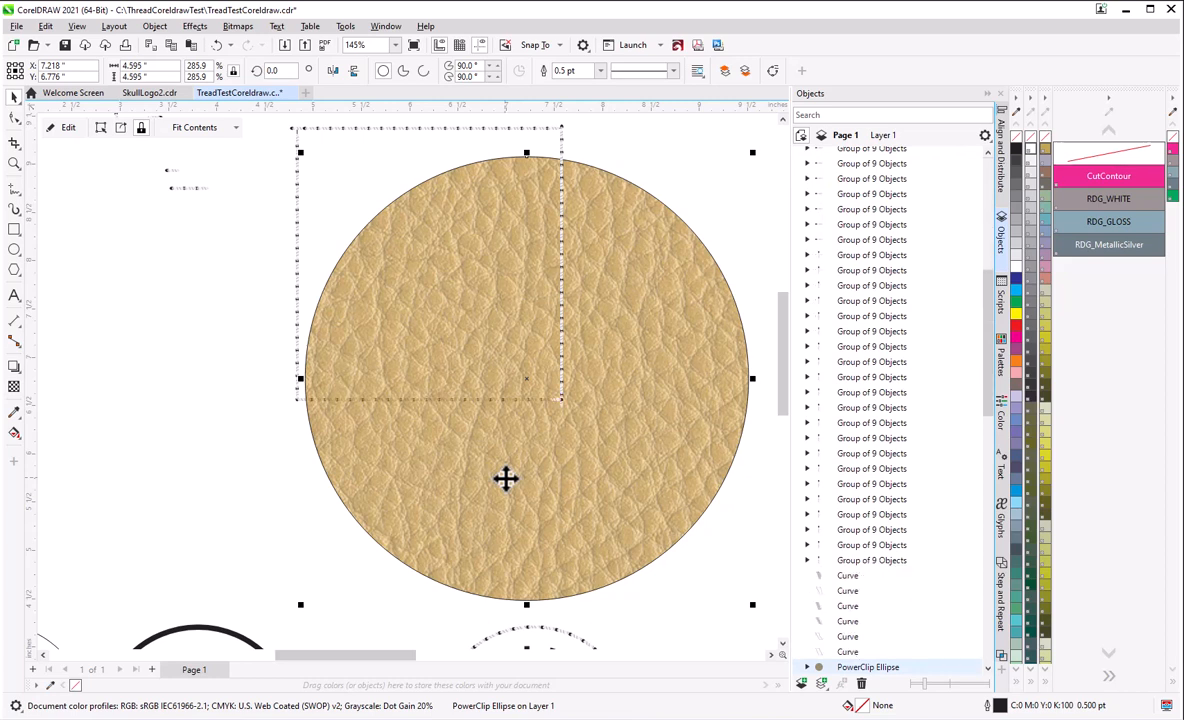
key(ctrl+Page_Down)
key(ctrl+Page_Down)
key(ctrl+Page_Down)
key(ctrl+Page_Down)
key(ctrl+Page_Down)
key(ctrl+Page_Down)
key(ctrl+Page_Down)
key(ctrl+Page_Down)
key(ctrl+Page_Down)
key(ctrl+Page_Down)
key(ctrl+Page_Down)
key(ctrl+Page_Down)
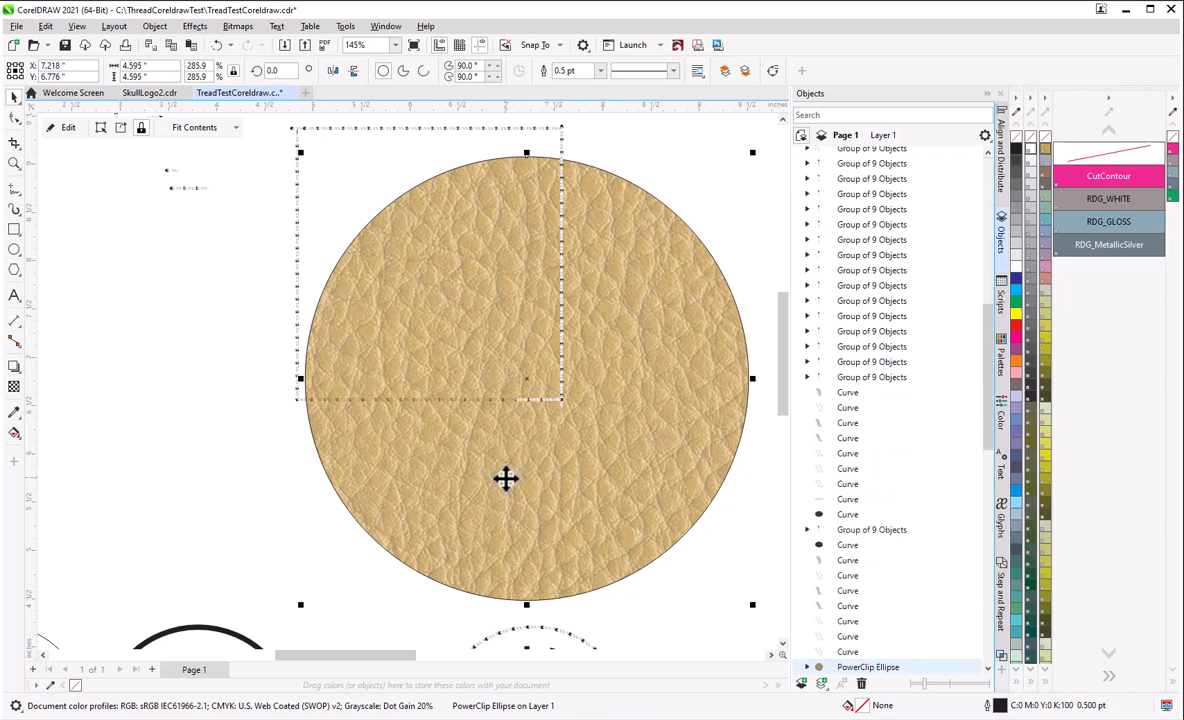
key(ctrl+Page_Down)
key(ctrl+Page_Down)
key(ctrl+Page_Down)
key(ctrl+Page_Down)
key(ctrl+Page_Down)
key(ctrl+Page_Down)
key(ctrl+Page_Down)
key(ctrl+Page_Down)
key(ctrl+Page_Down)
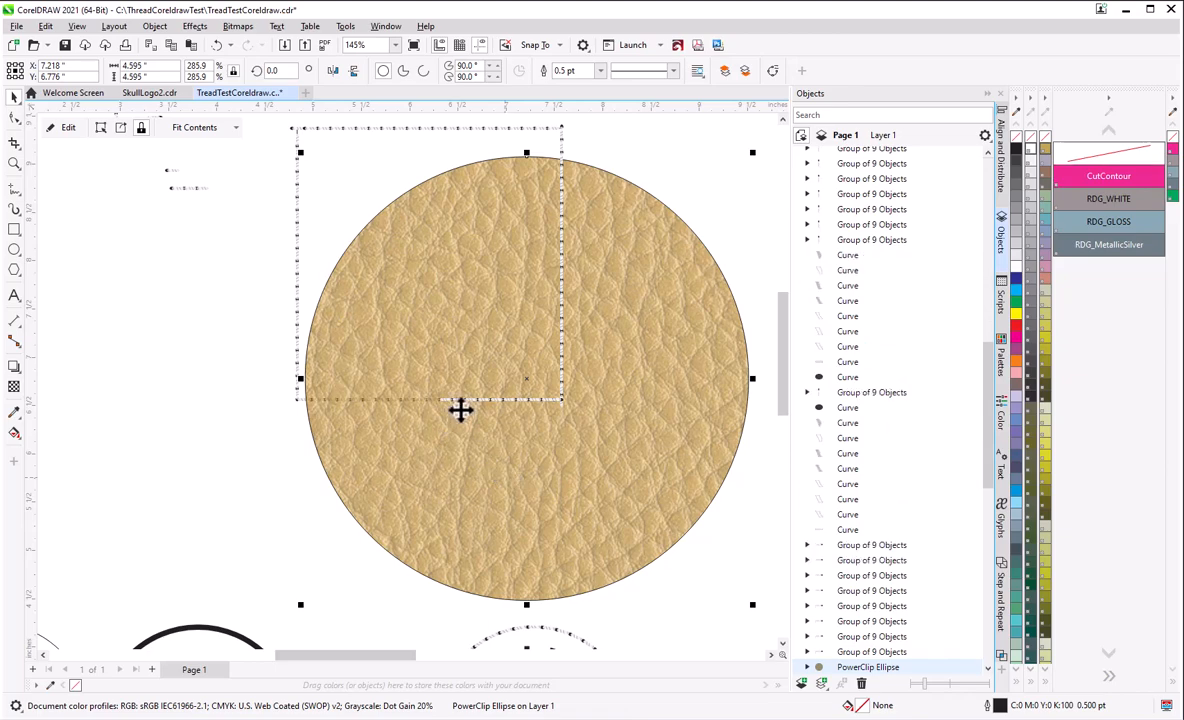
- Examine the stitched square's lower-right corner and right side up close against the leather texture
scroll(460, 410, up, 6)
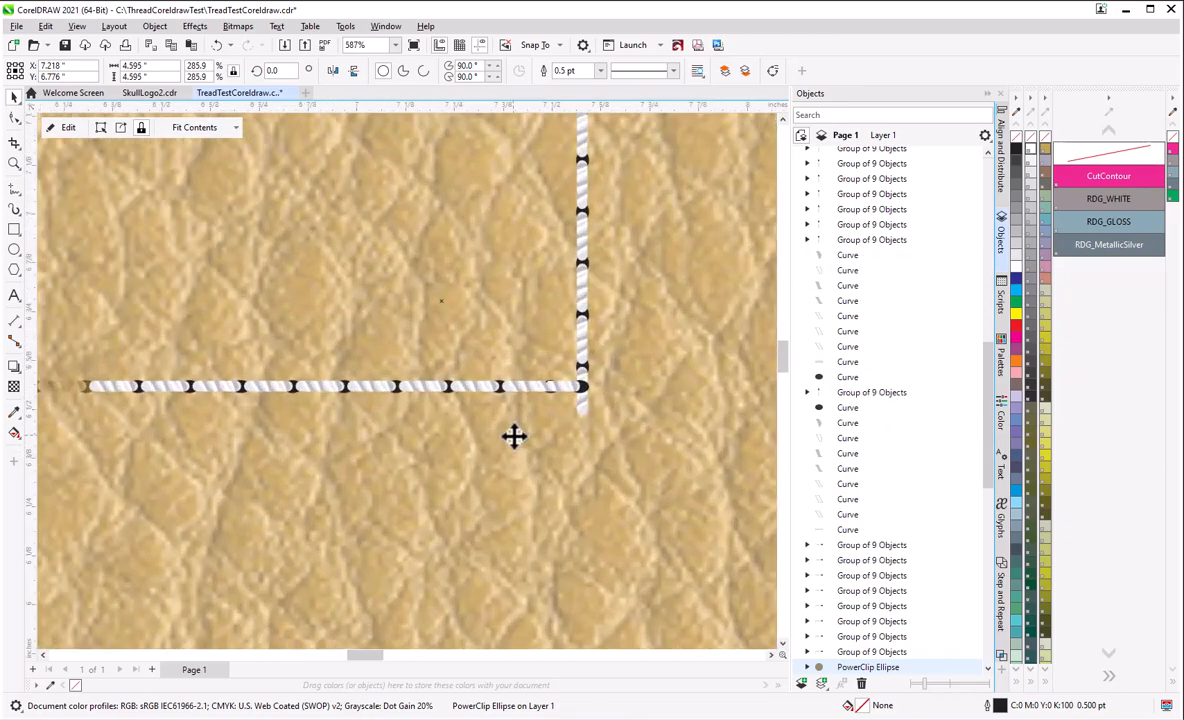
scroll(484, 465, down, 2)
scroll(556, 318, up, 3)
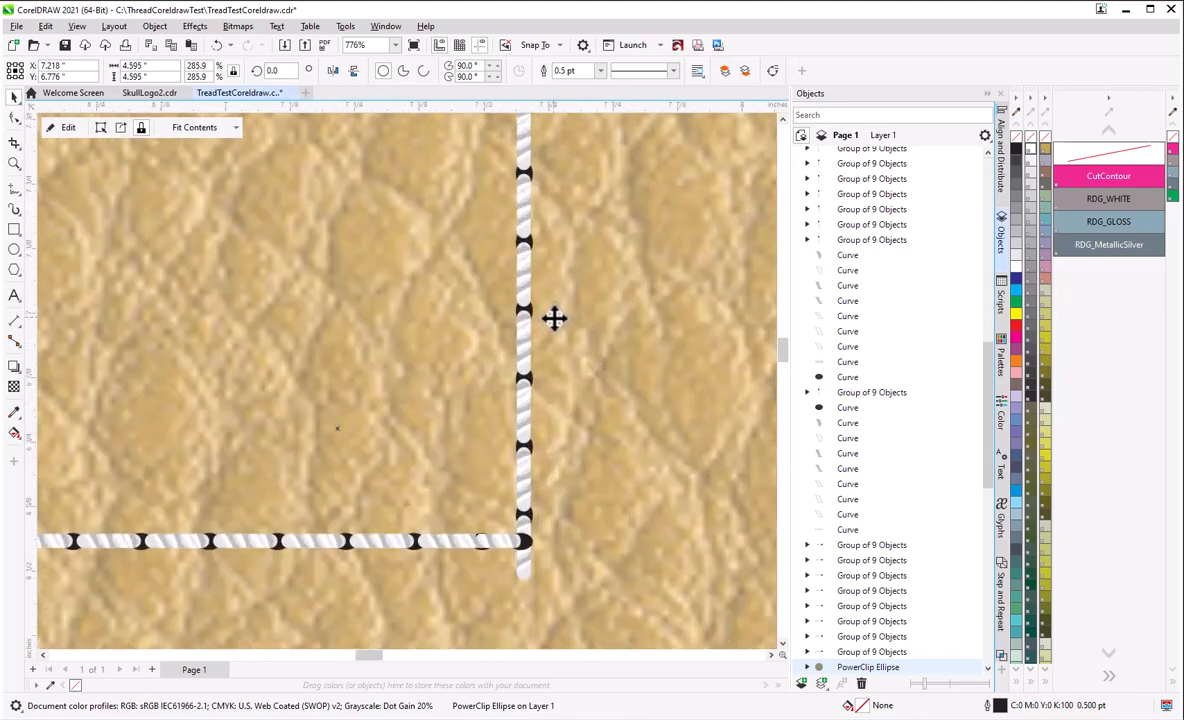
scroll(554, 318, up, 2)
scroll(505, 318, up, 1)
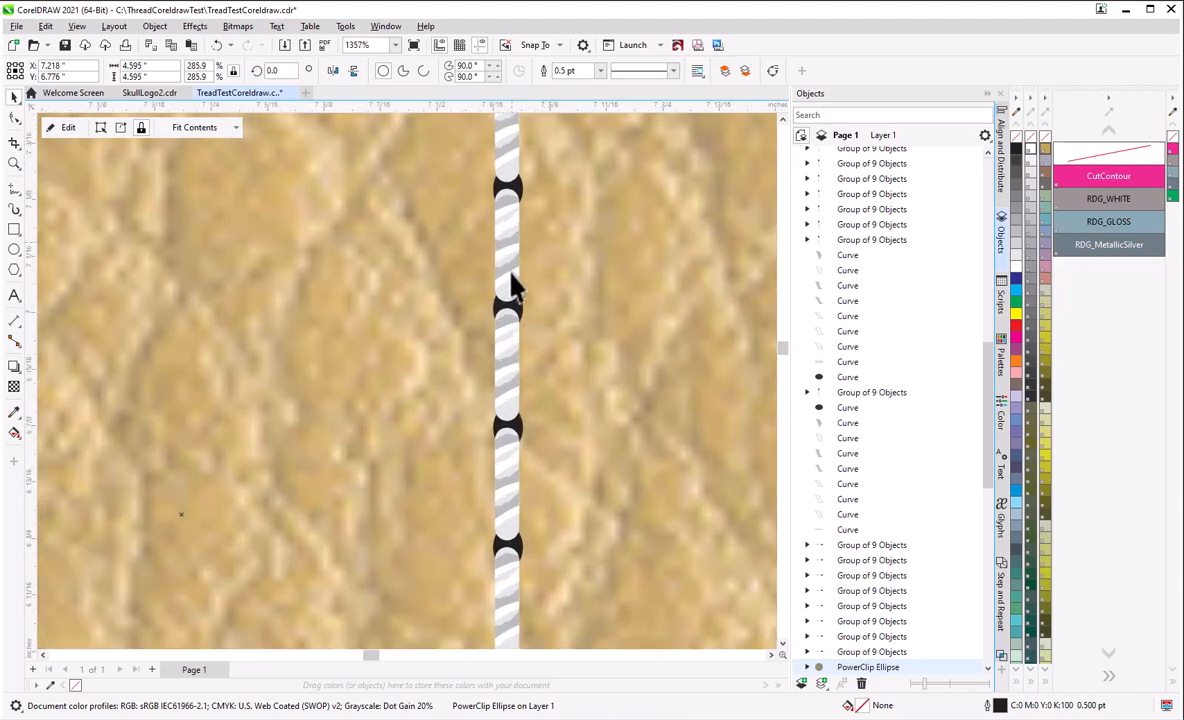
scroll(476, 356, down, 8)
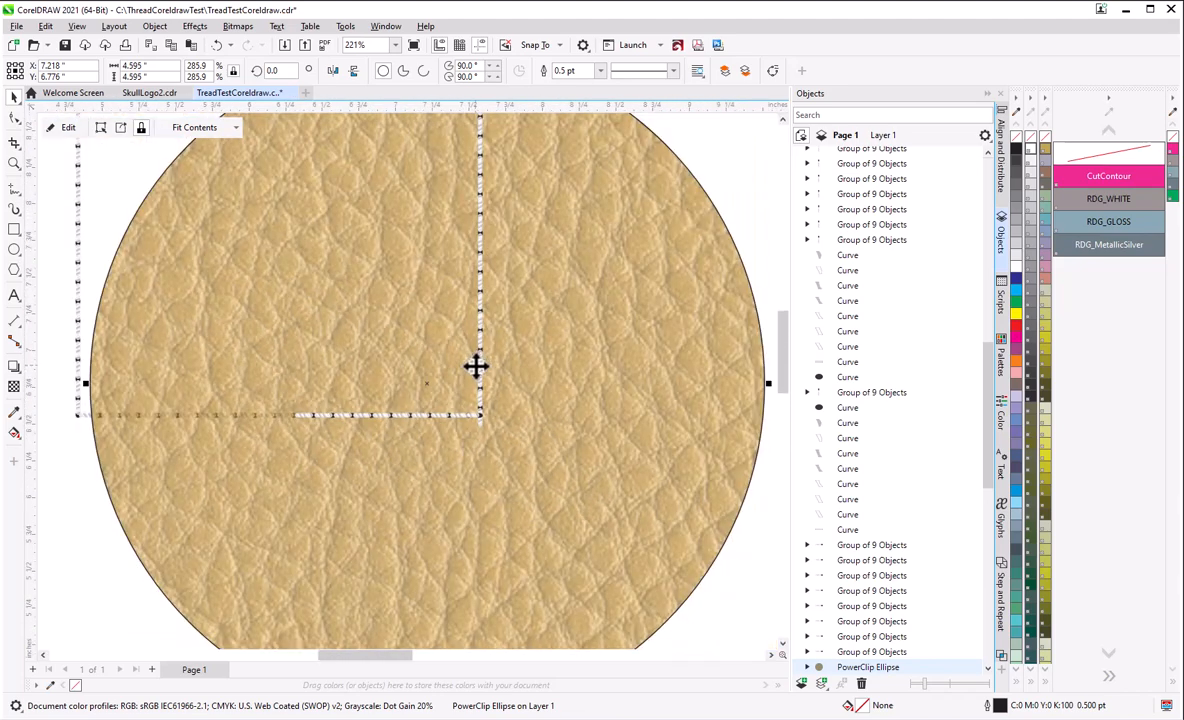
scroll(476, 366, down, 5)
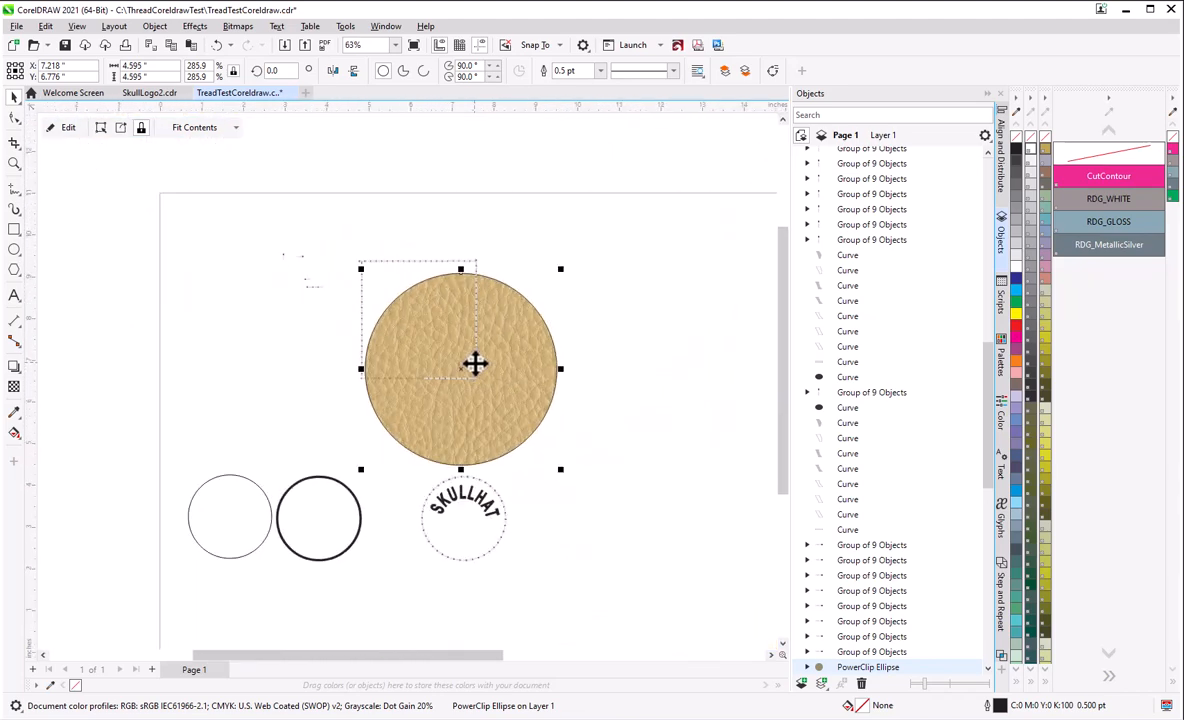
scroll(474, 364, down, 1)
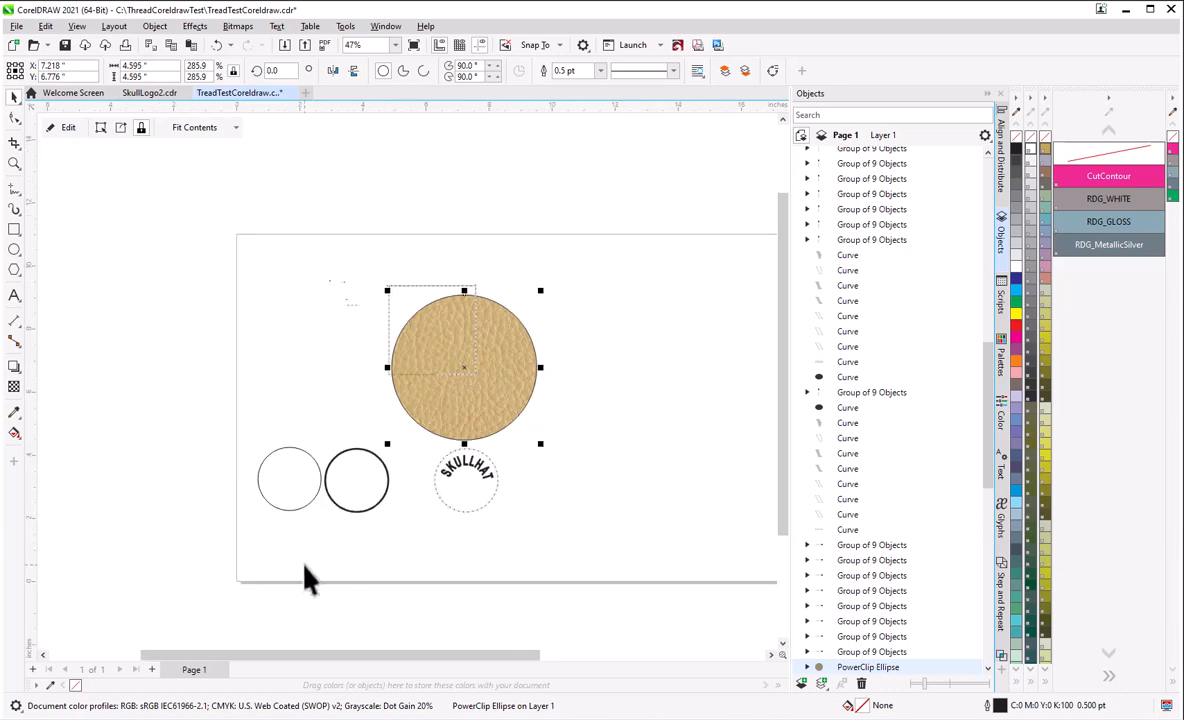
- Copy the complete SKULLHAT leather badge from SkullLogo2.cdr, paste it into the thread test drawing, and place it at about X 12.191, Y 5.367 inches
click(150, 93)
click(351, 431)
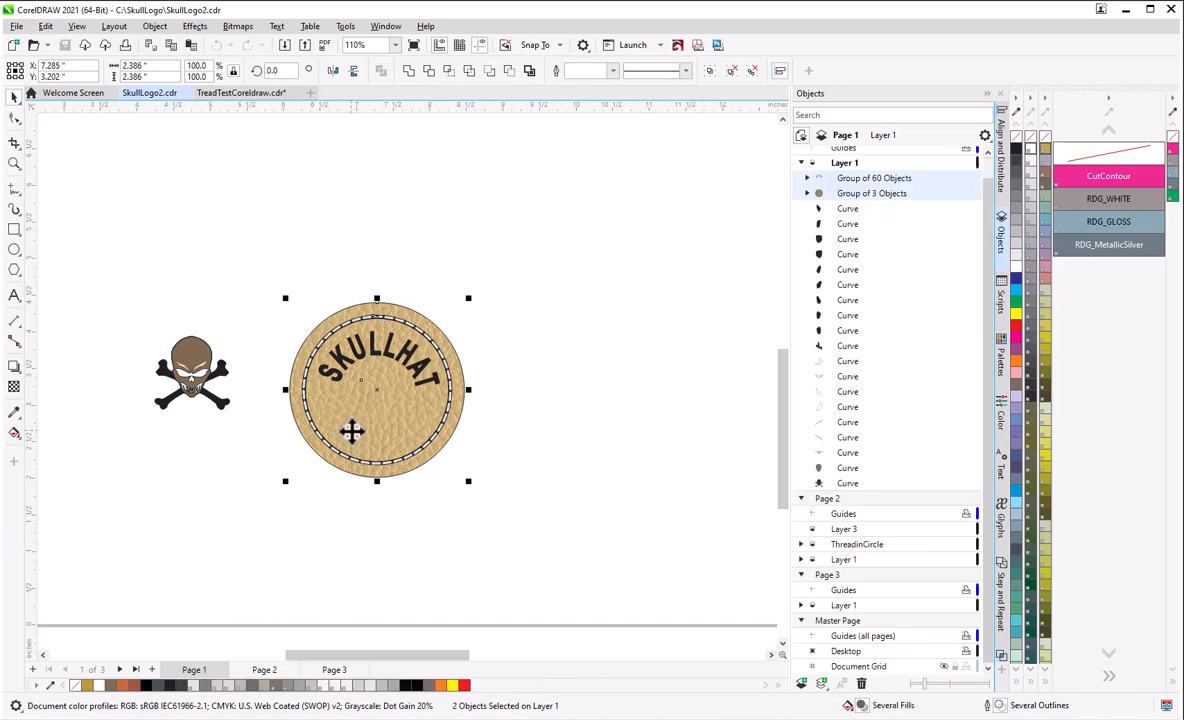
right_click(351, 431)
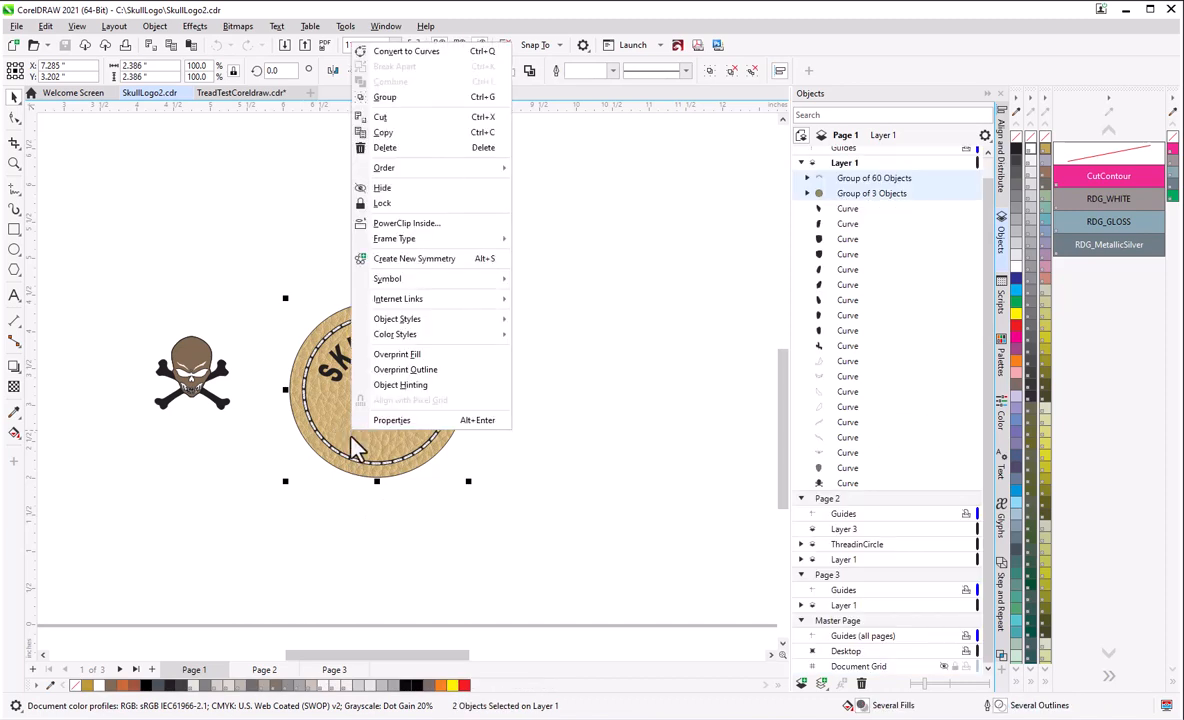
click(405, 133)
click(245, 93)
key(ctrl+v)
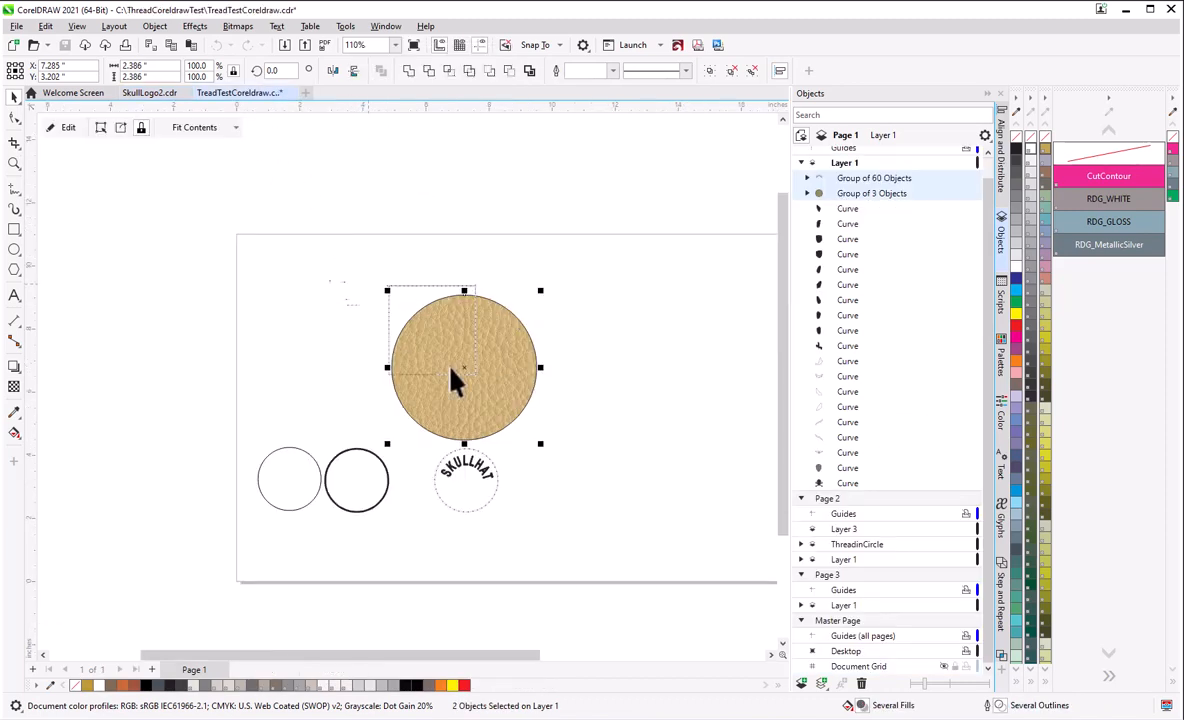
click(642, 526)
right_click(642, 526)
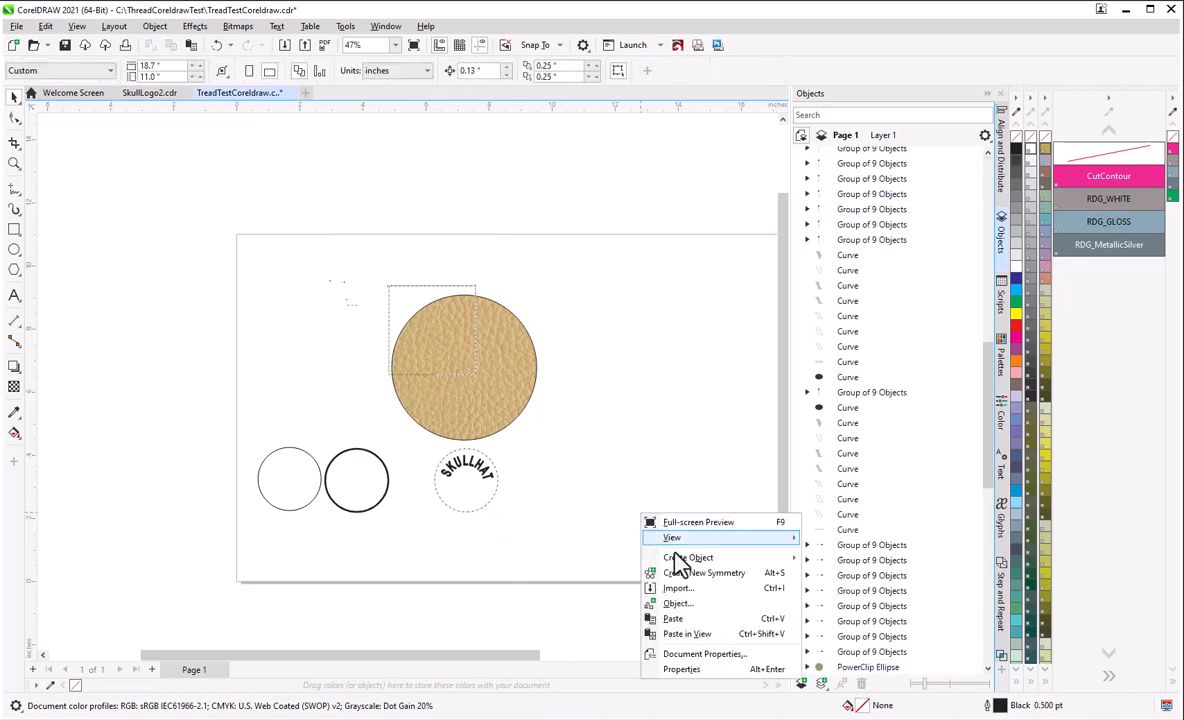
click(682, 629)
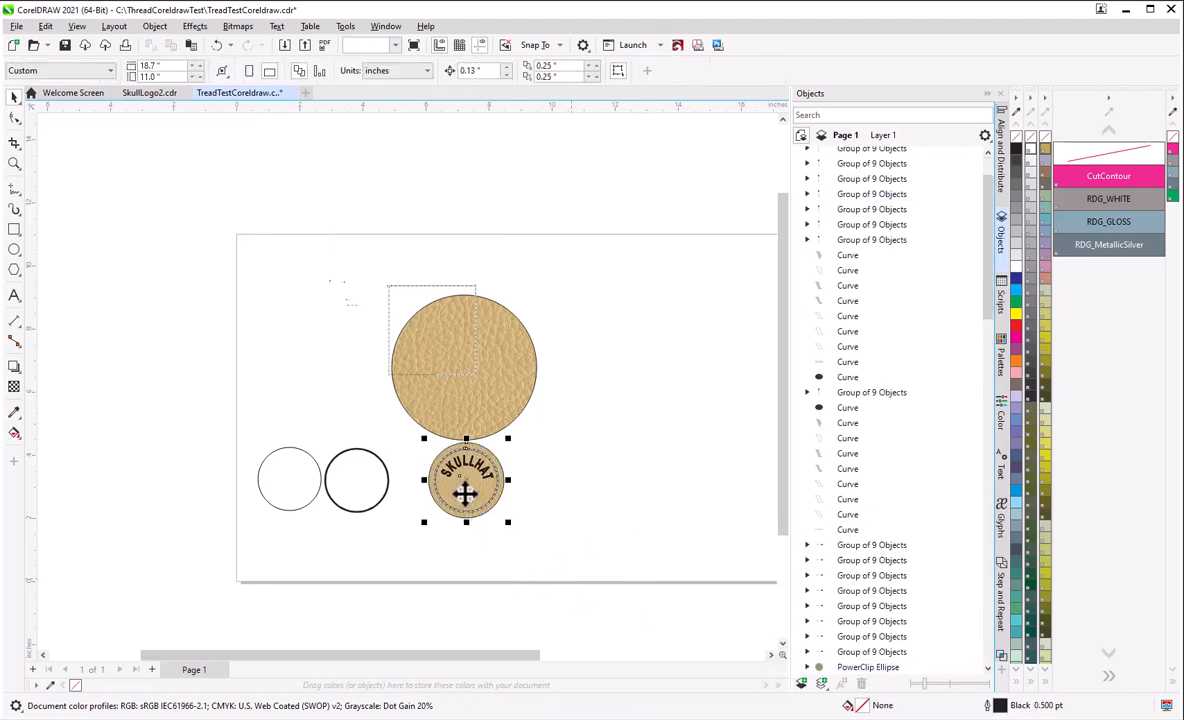
drag(463, 481, 622, 418)
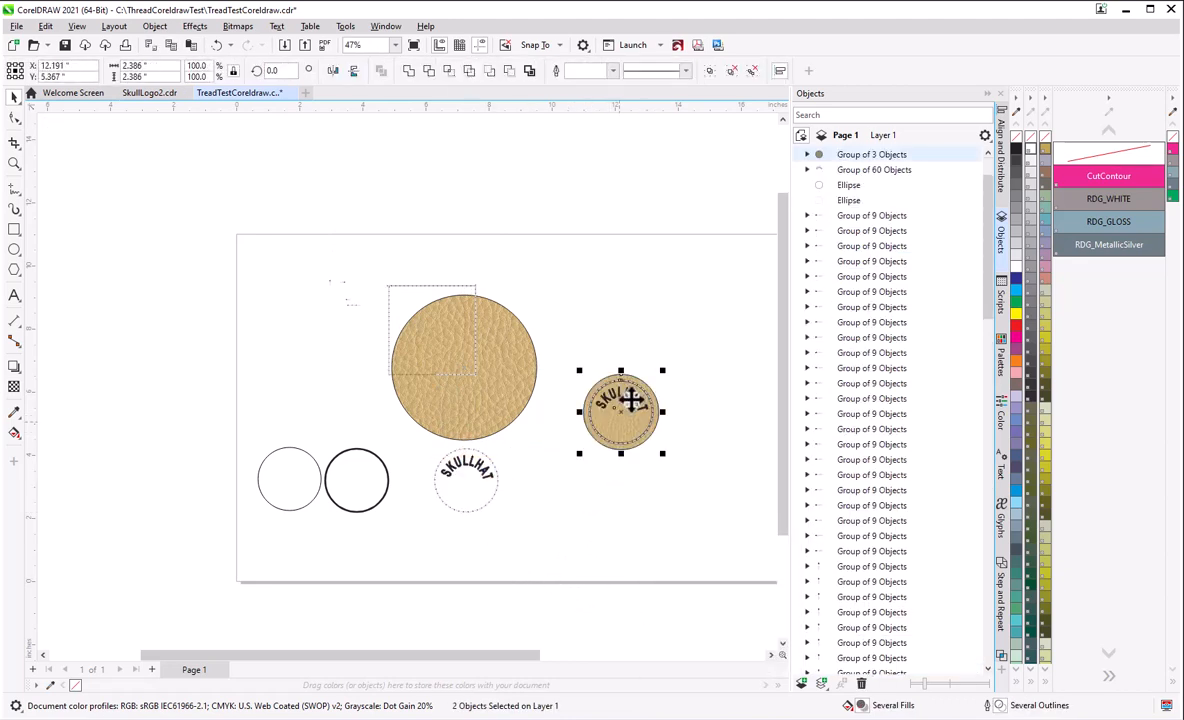
- Examine the stitched ring and lettering on the pasted SKULLHAT badge alongside the large leather circle
scroll(623, 420, up, 5)
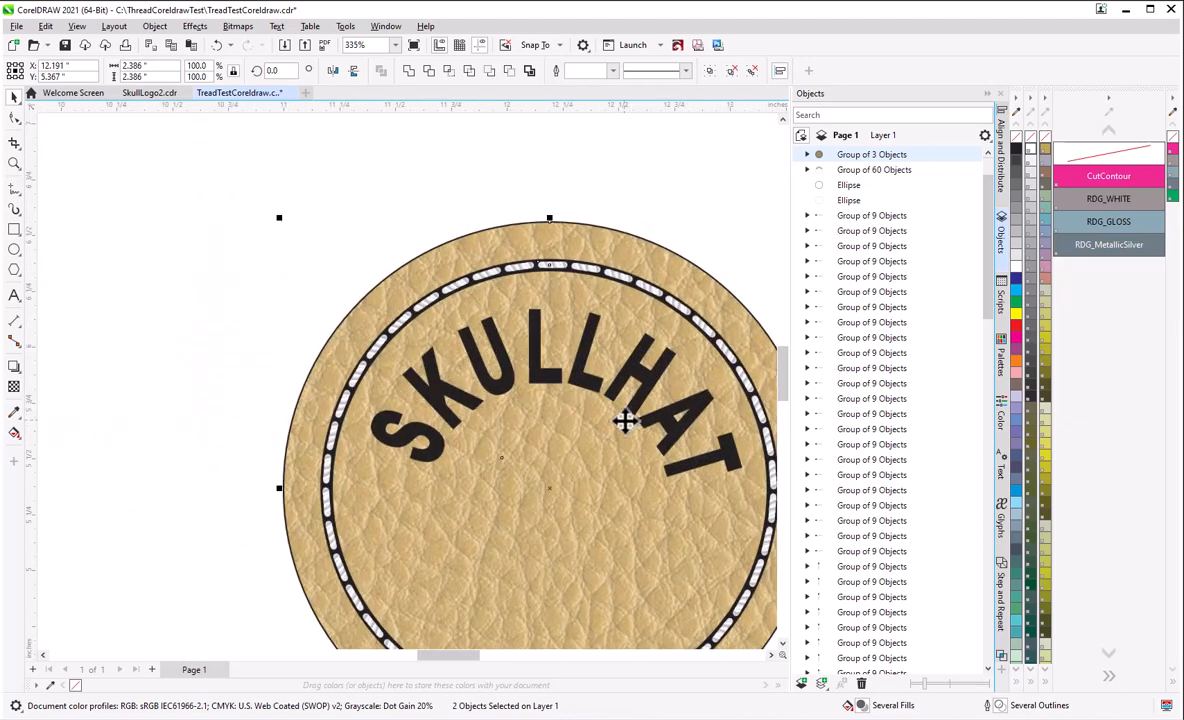
scroll(495, 392, up, 1)
scroll(400, 385, down, 1)
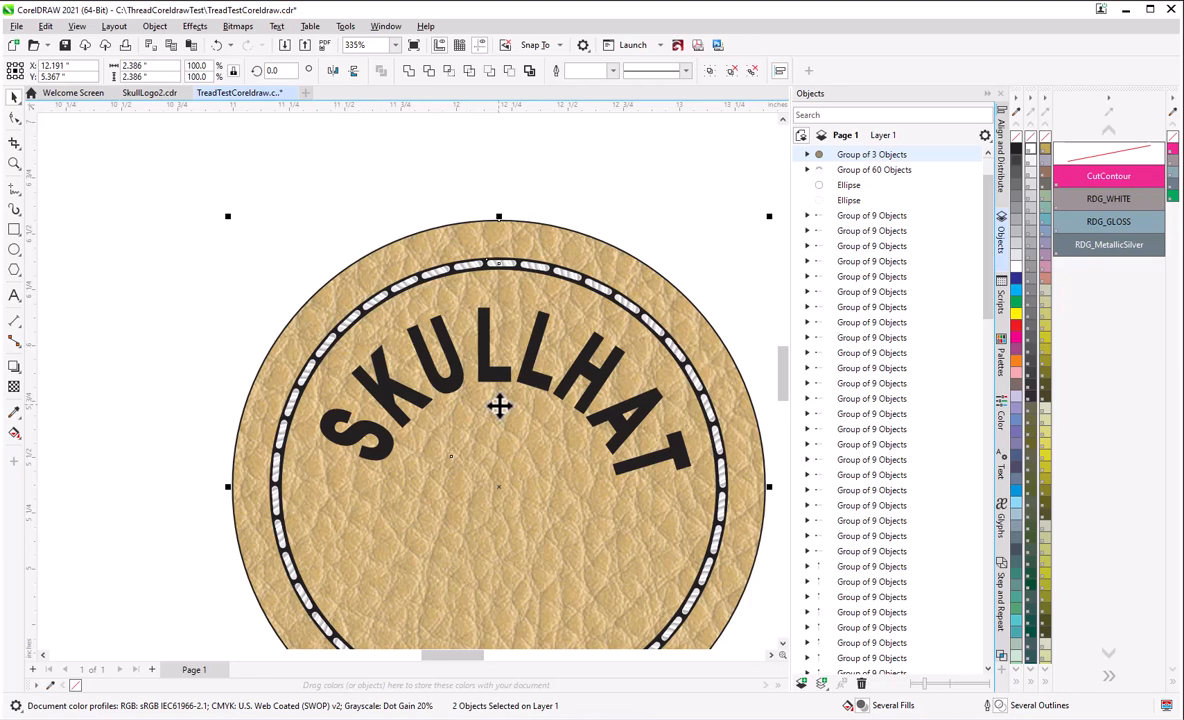
scroll(499, 405, down, 4)
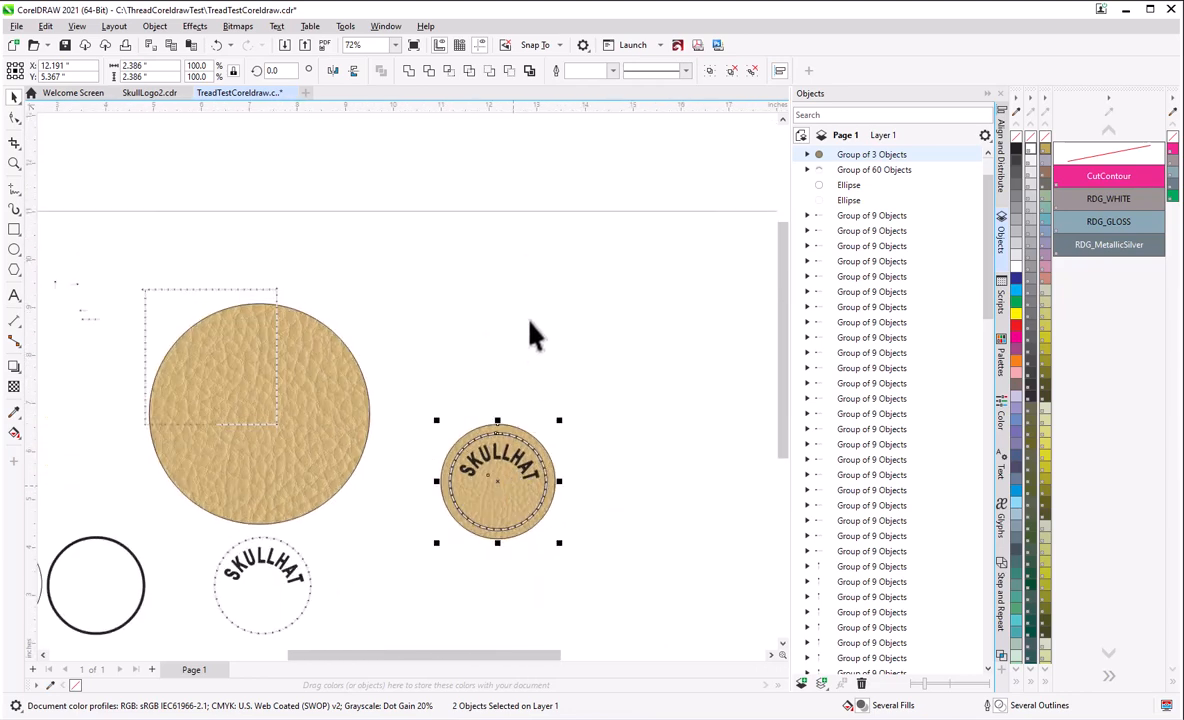
click(547, 375)
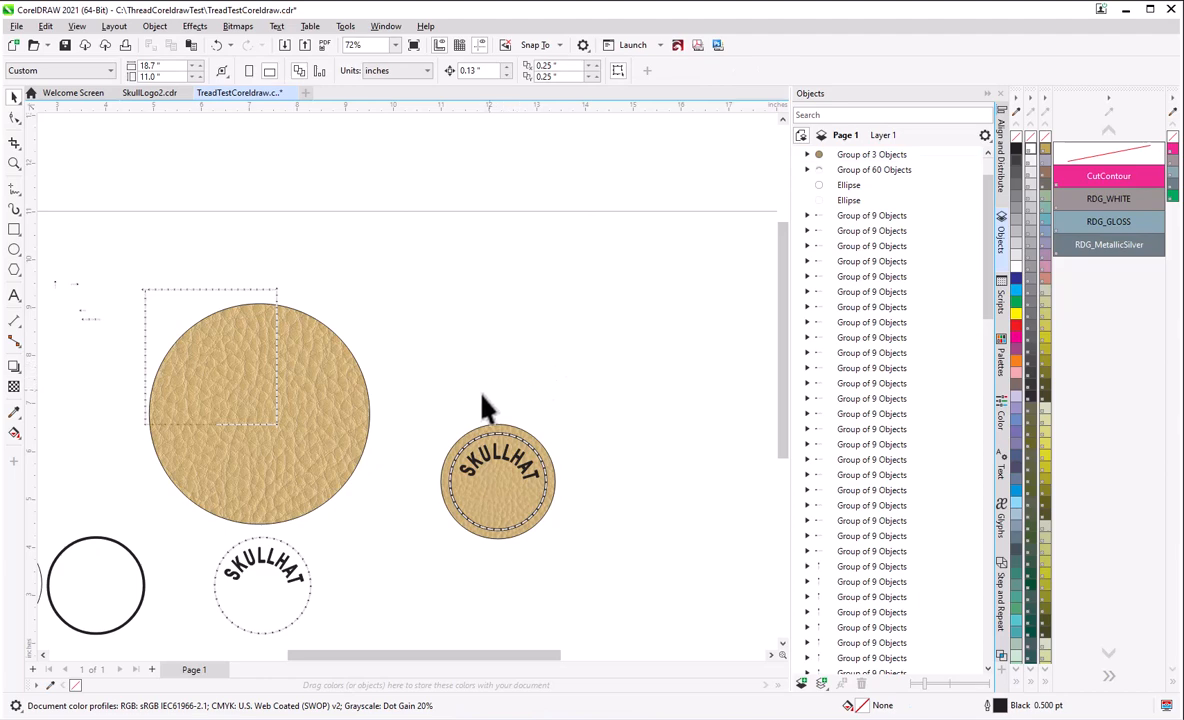
scroll(395, 428, up, 1)
scroll(300, 435, down, 3)
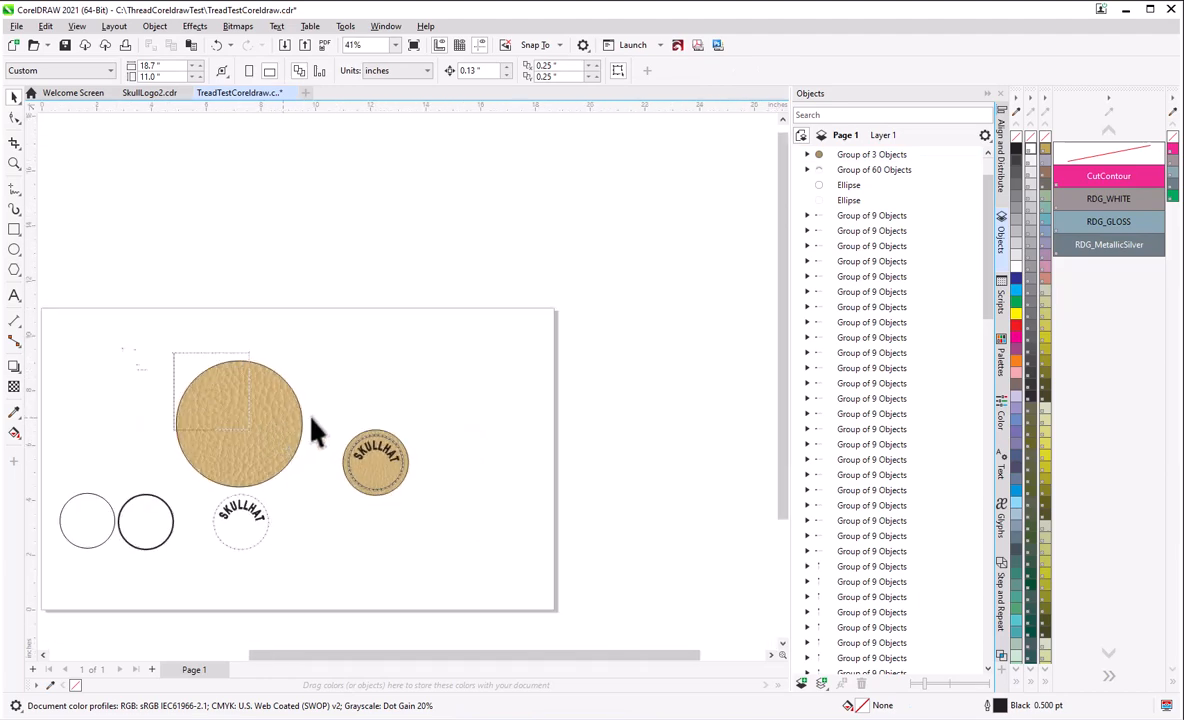
- Draw a circle about 3.059 inches across between the large leather circle and the badge, centred at about X 11.268, Y 7.864 inches
scroll(250, 425, up, 2)
scroll(197, 410, up, 3)
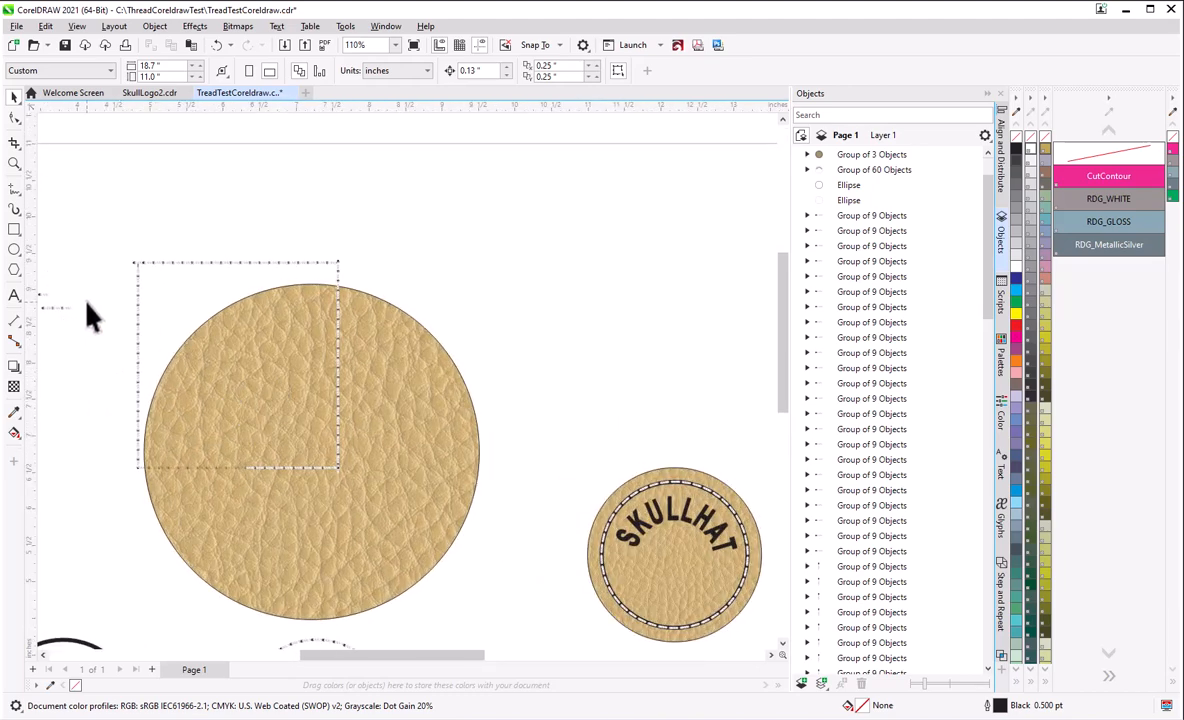
click(14, 249)
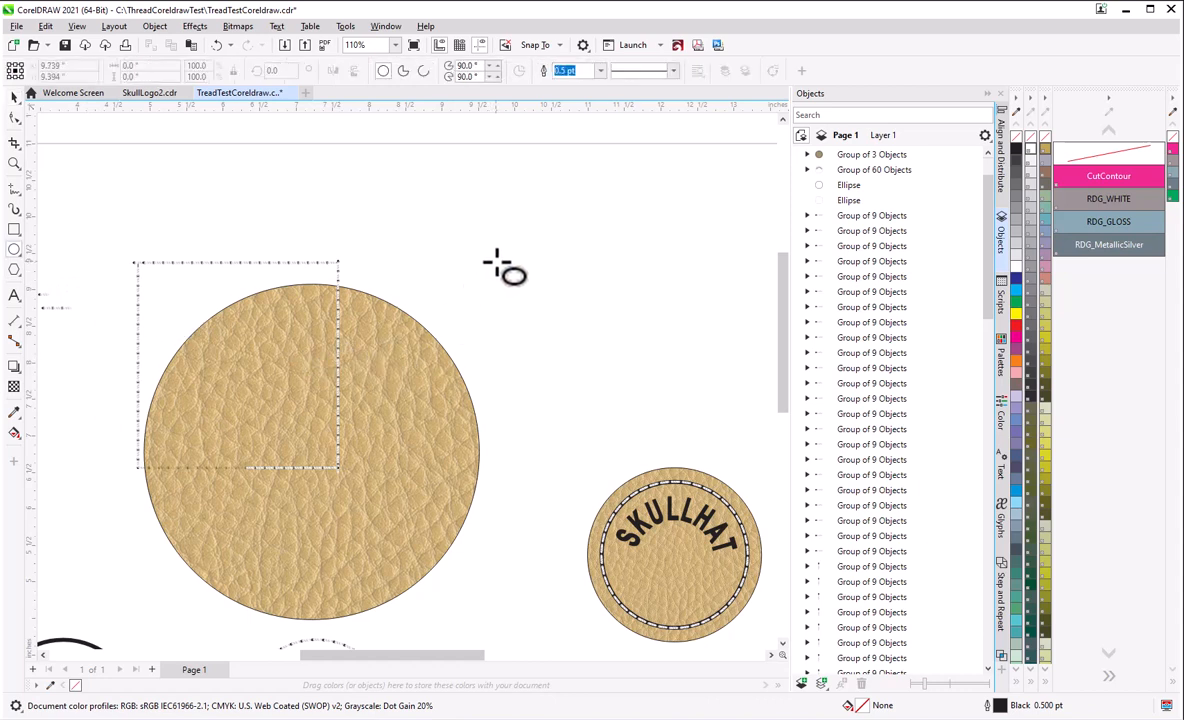
drag(494, 262, 720, 480)
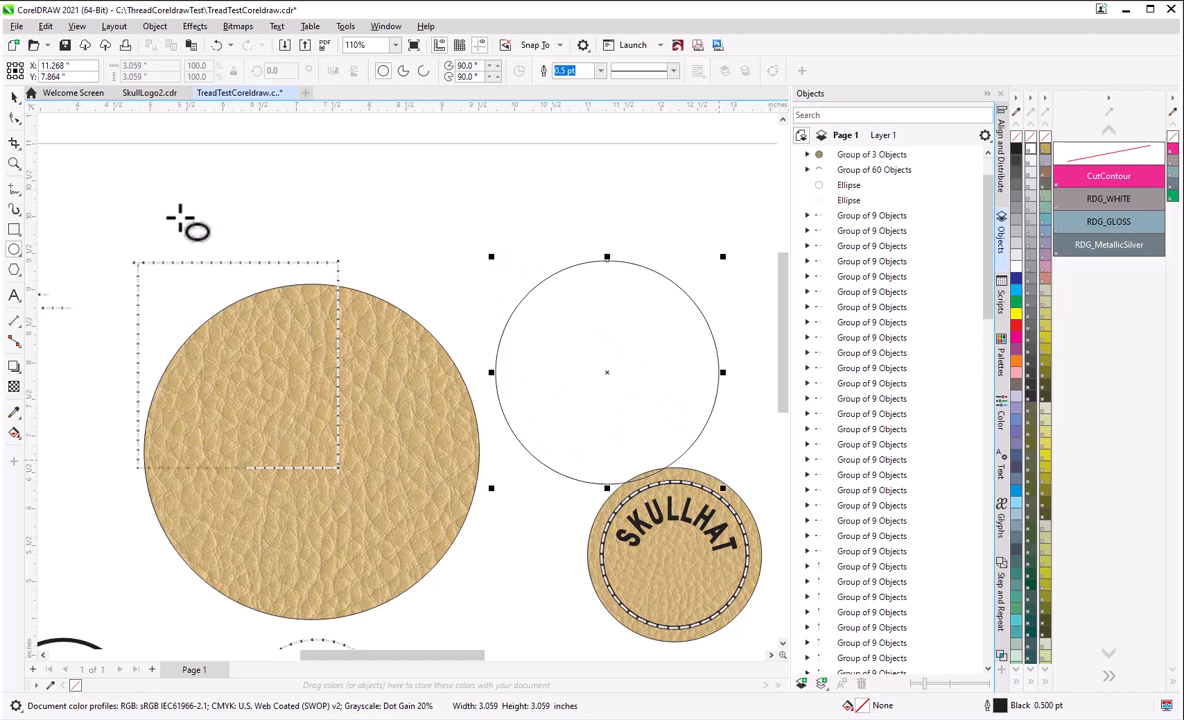
click(14, 97)
- Move the large leather circle off the stitched square to about X 17.042, Y 7.822 inches
scroll(415, 405, down, 3)
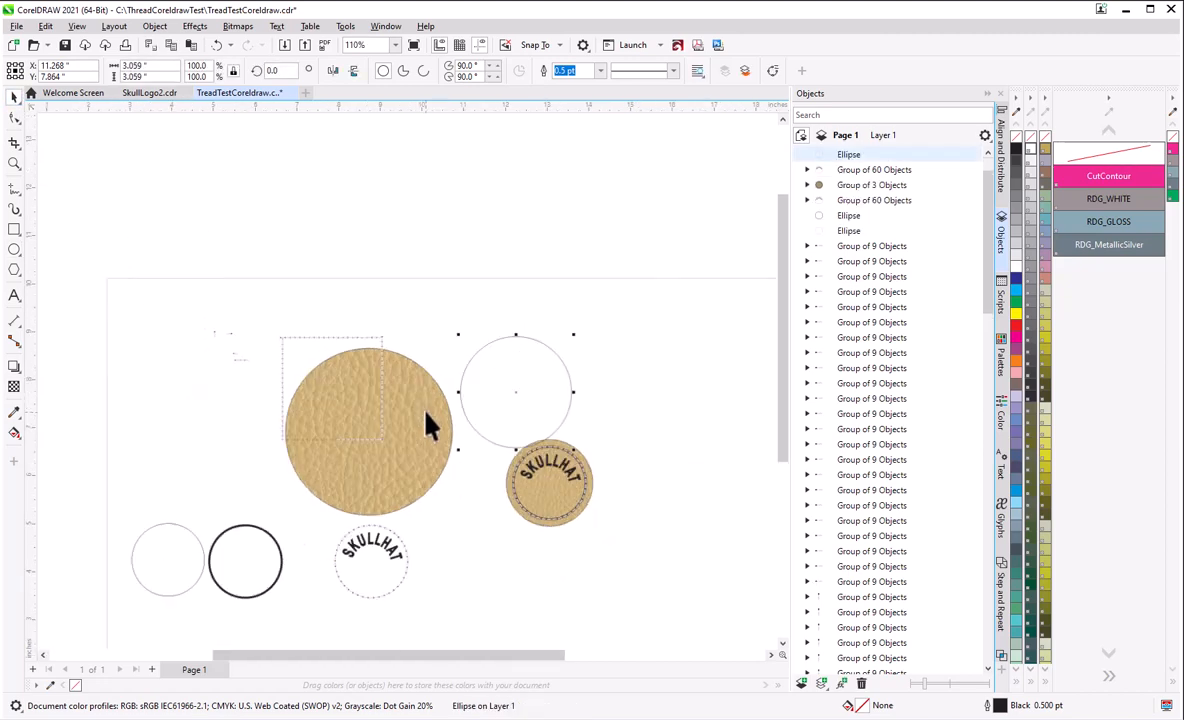
scroll(360, 420, down, 2)
click(356, 456)
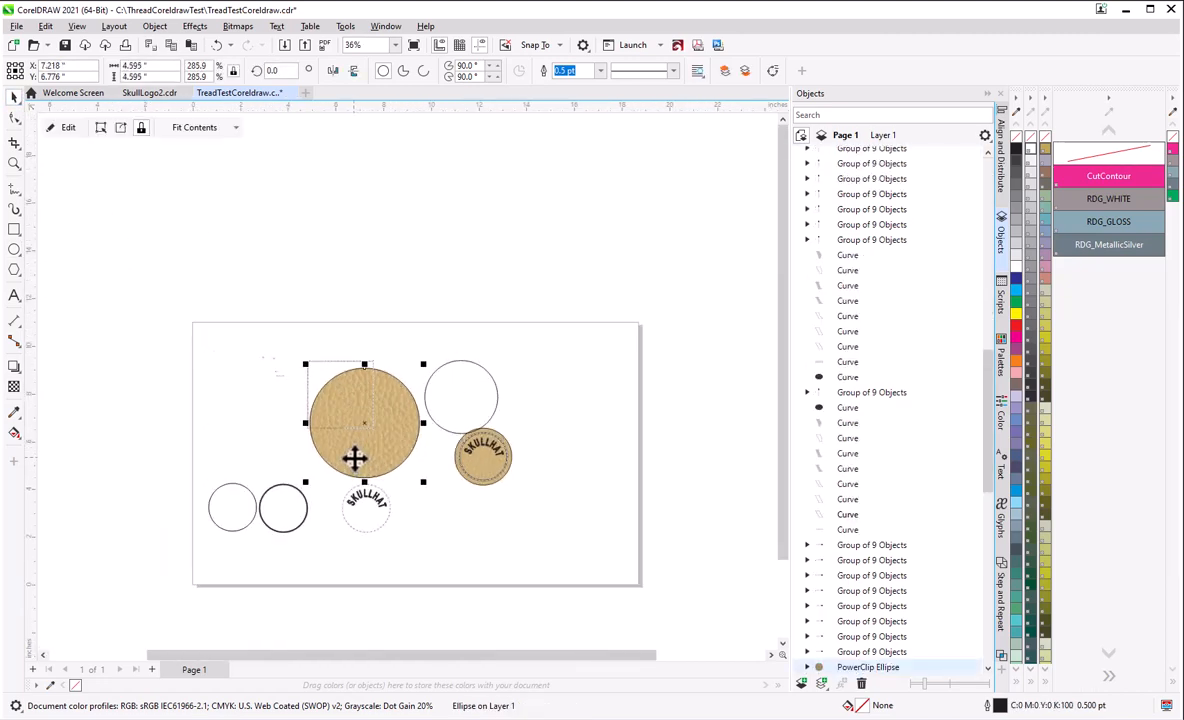
drag(355, 458, 595, 449)
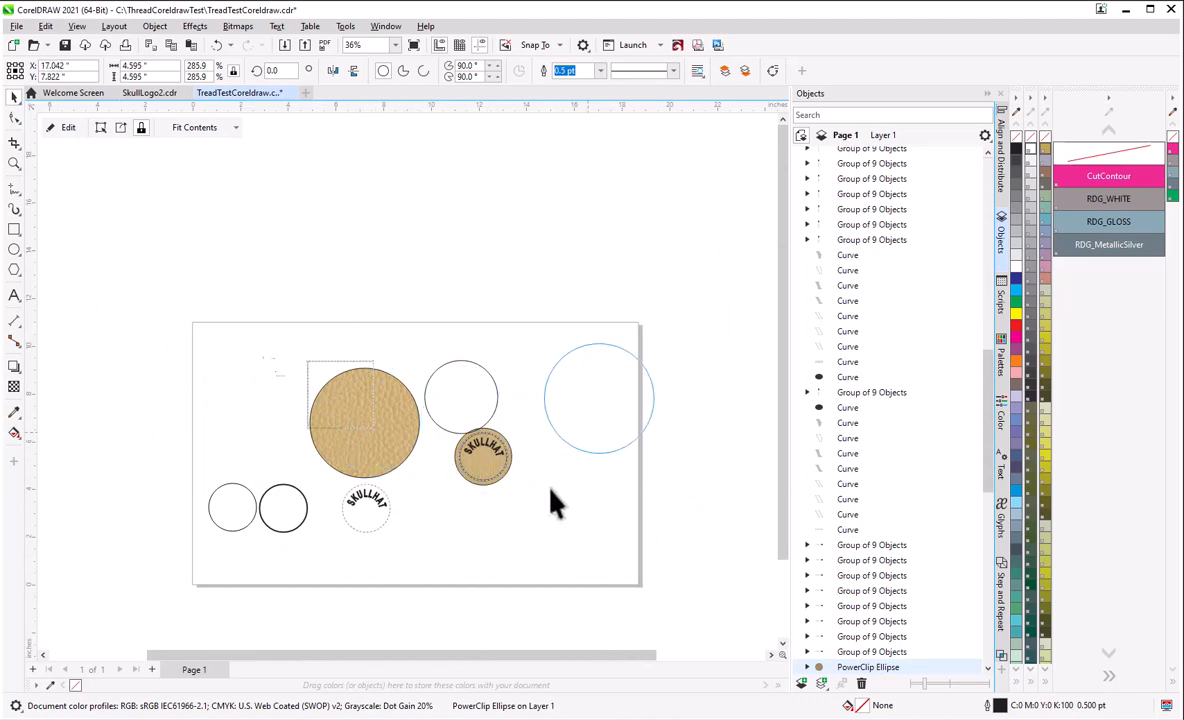
- Move the pasted SKULLHAT badge down clear of the empty circle, beside the SKULLHAT lettering with the stitched ring, and deselect it
scroll(614, 453, up, 1)
scroll(550, 470, up, 3)
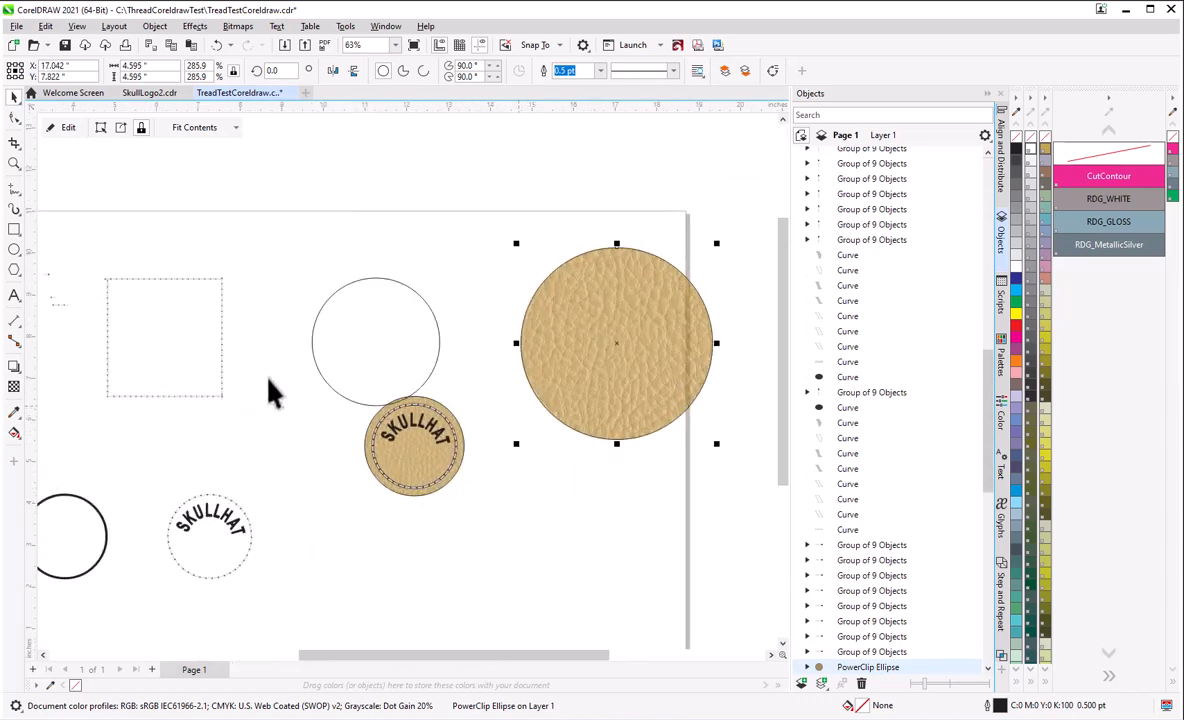
drag(268, 381, 530, 548)
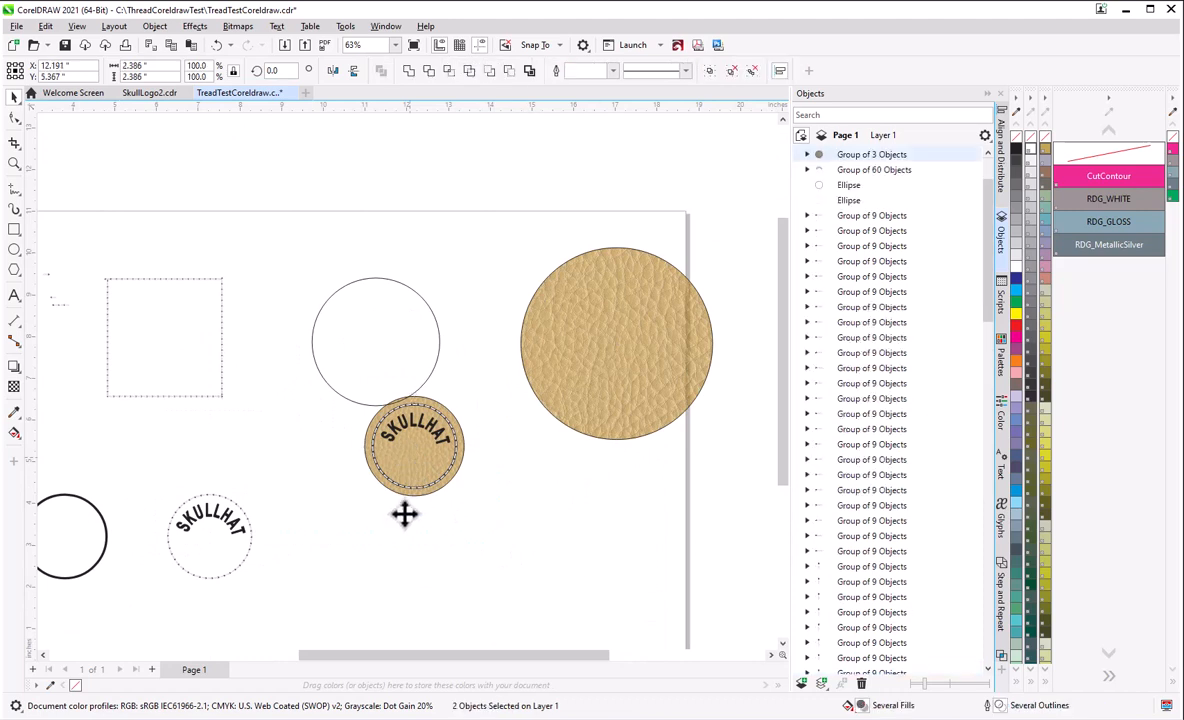
drag(411, 459, 311, 595)
click(508, 548)
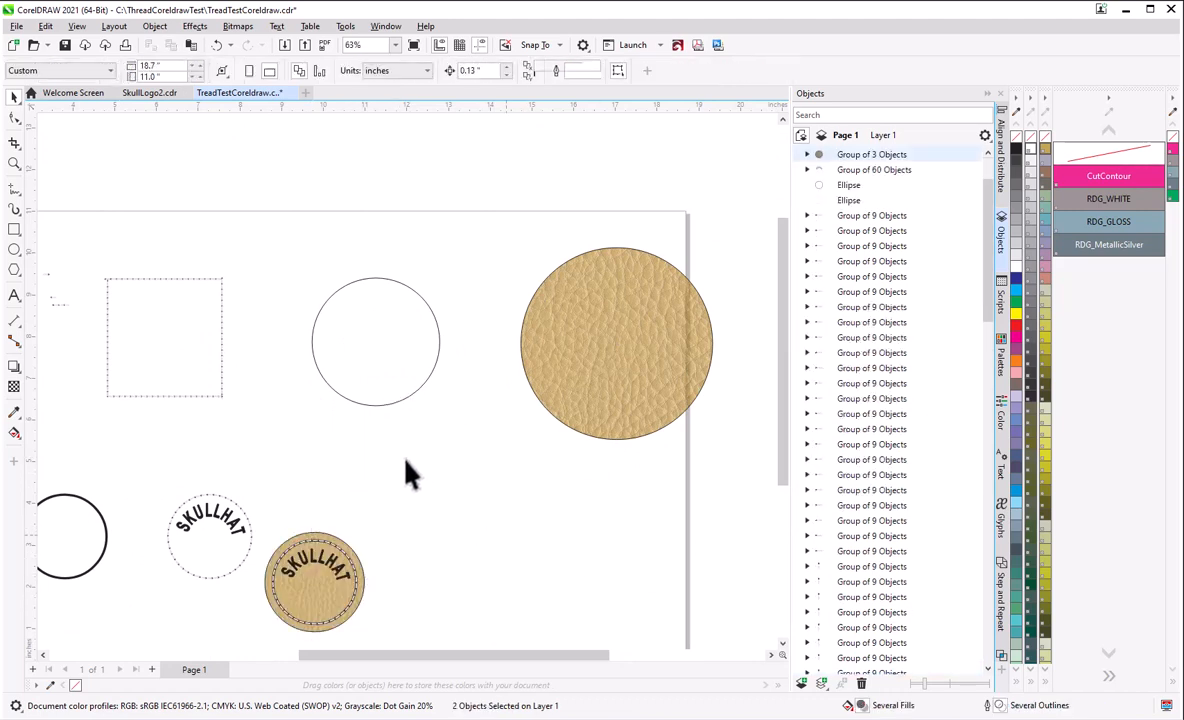
- Shrink the large leather circle to about 3.614 inches across and lay it over the empty circle at about X 11.361, Y 7.777 inches
drag(572, 415, 480, 420)
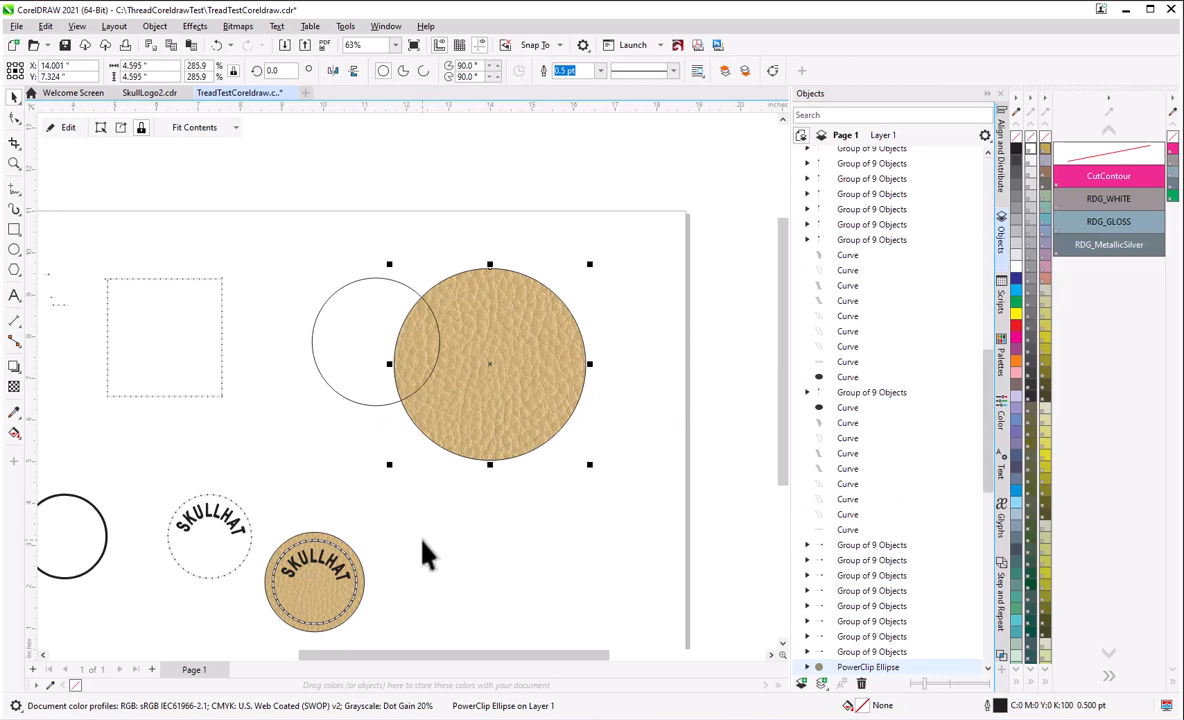
click(484, 550)
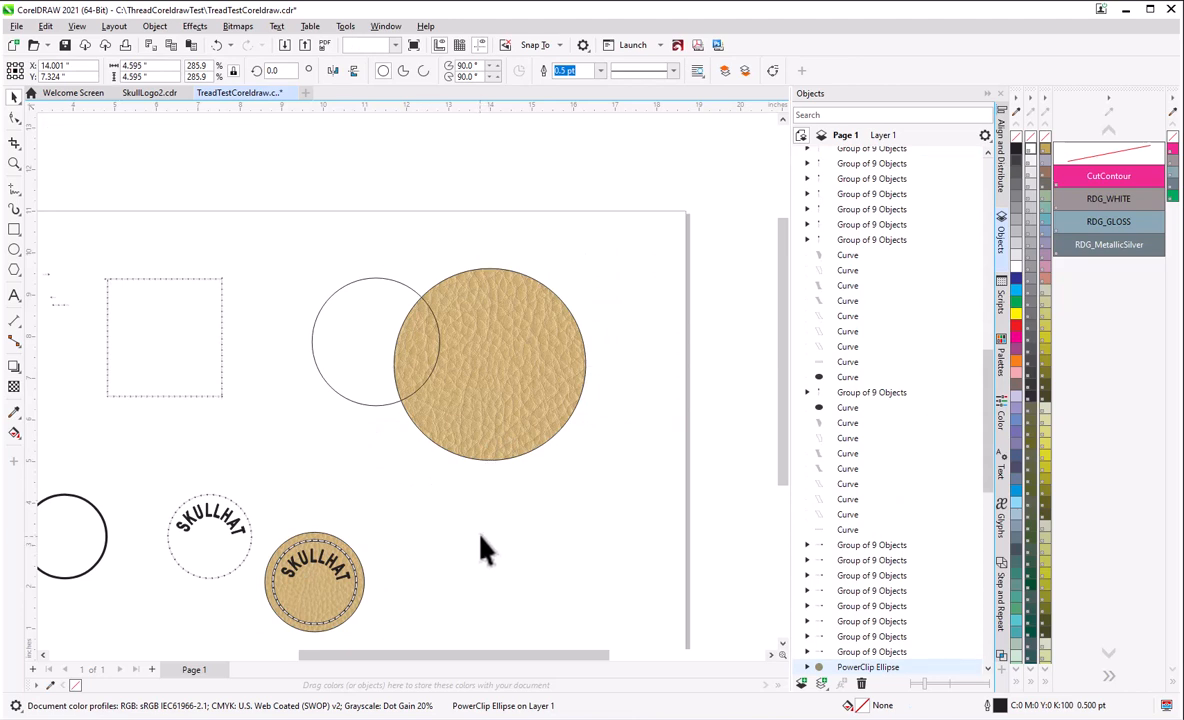
click(500, 450)
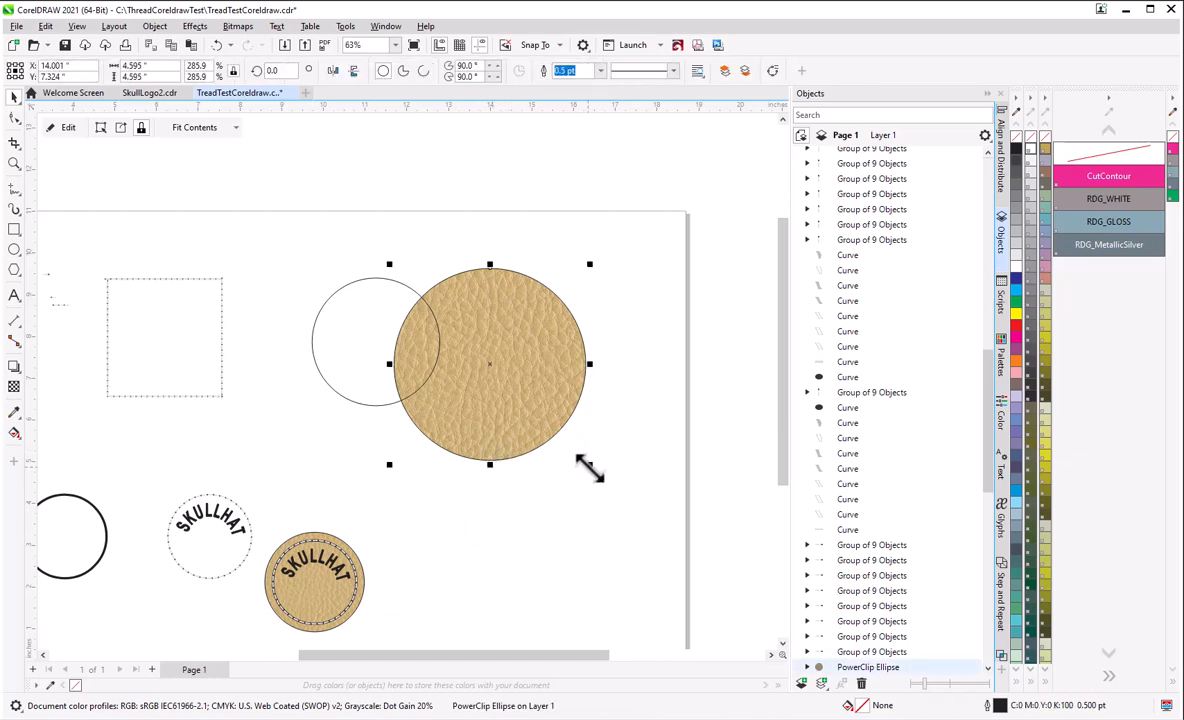
drag(589, 467, 400, 386)
scroll(386, 360, up, 3)
drag(457, 421, 487, 464)
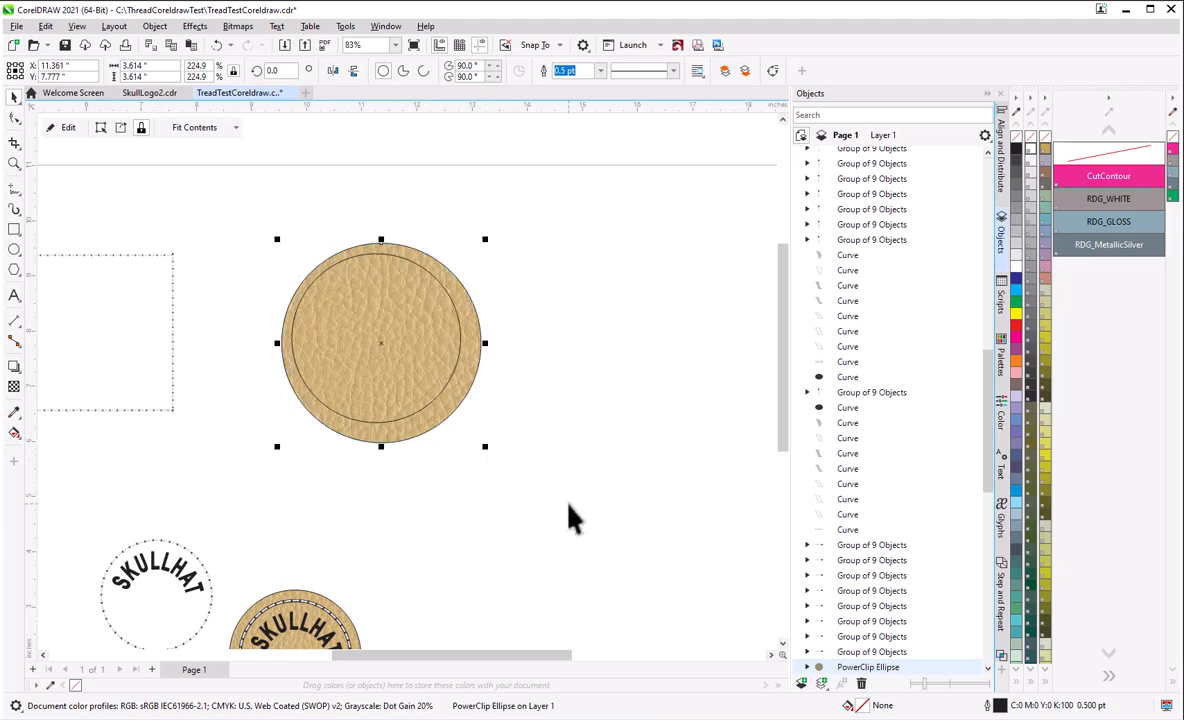
- Move the leather circle clear of the empty circle to about X 15.47, Y 8.242 inches and deselect it
click(562, 503)
drag(442, 420, 670, 400)
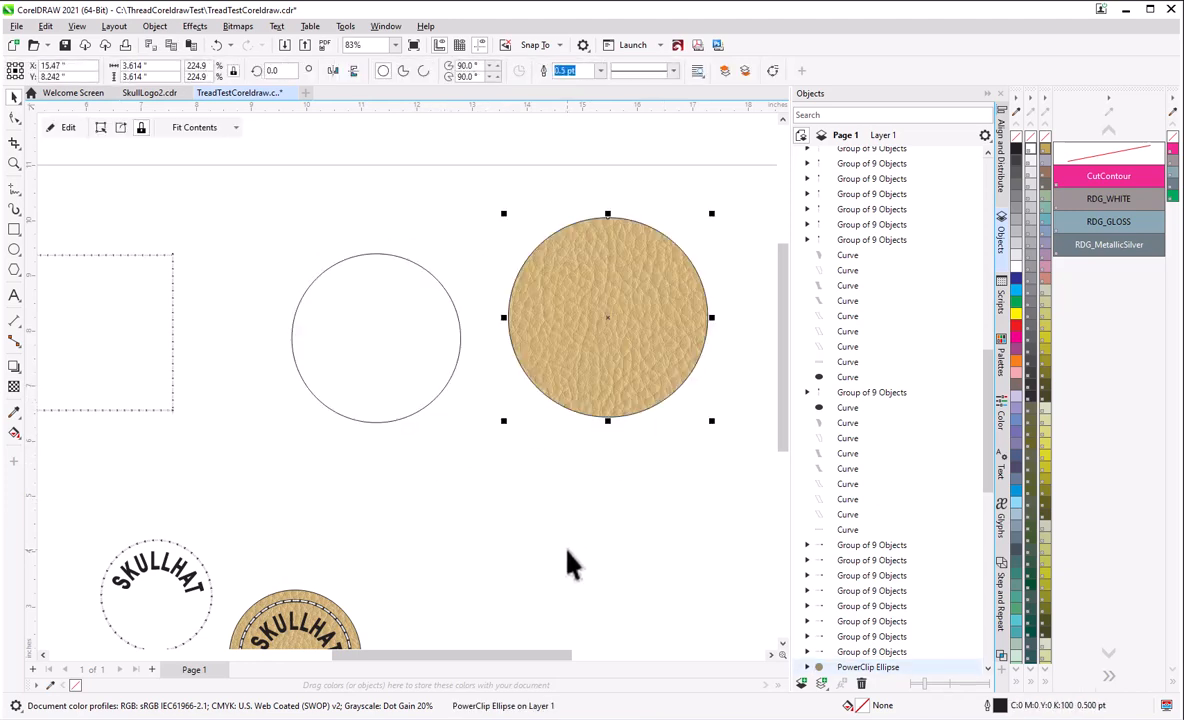
click(565, 556)
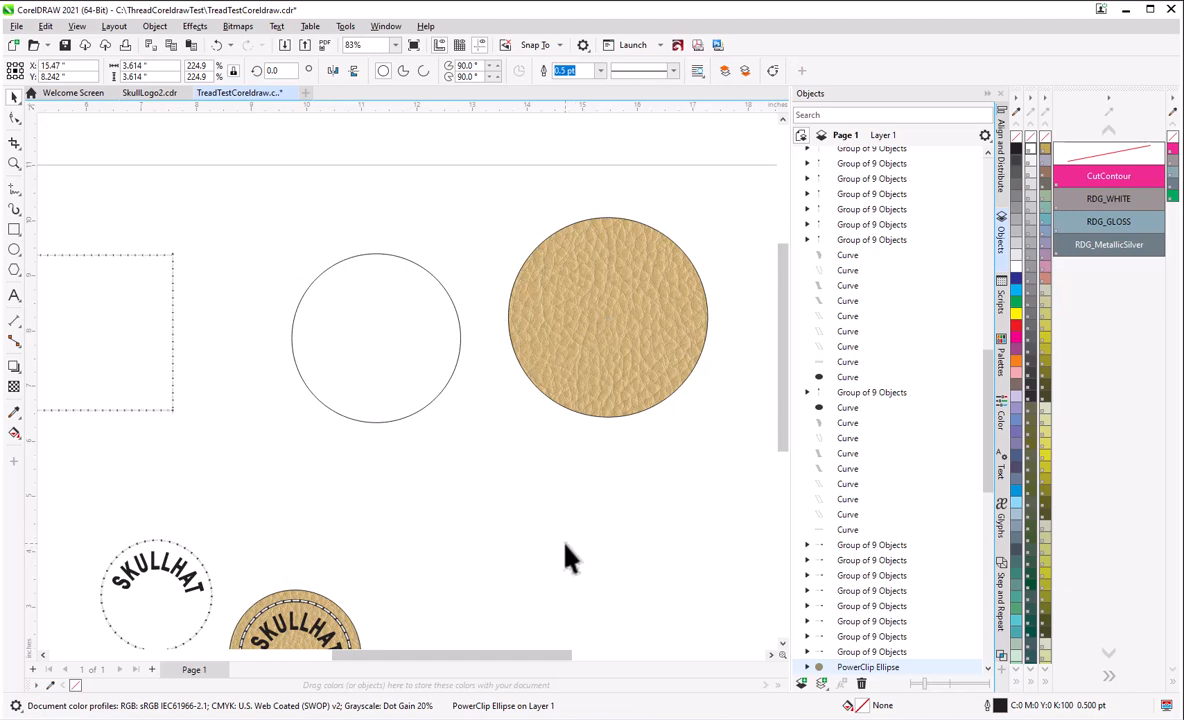
click(155, 26)
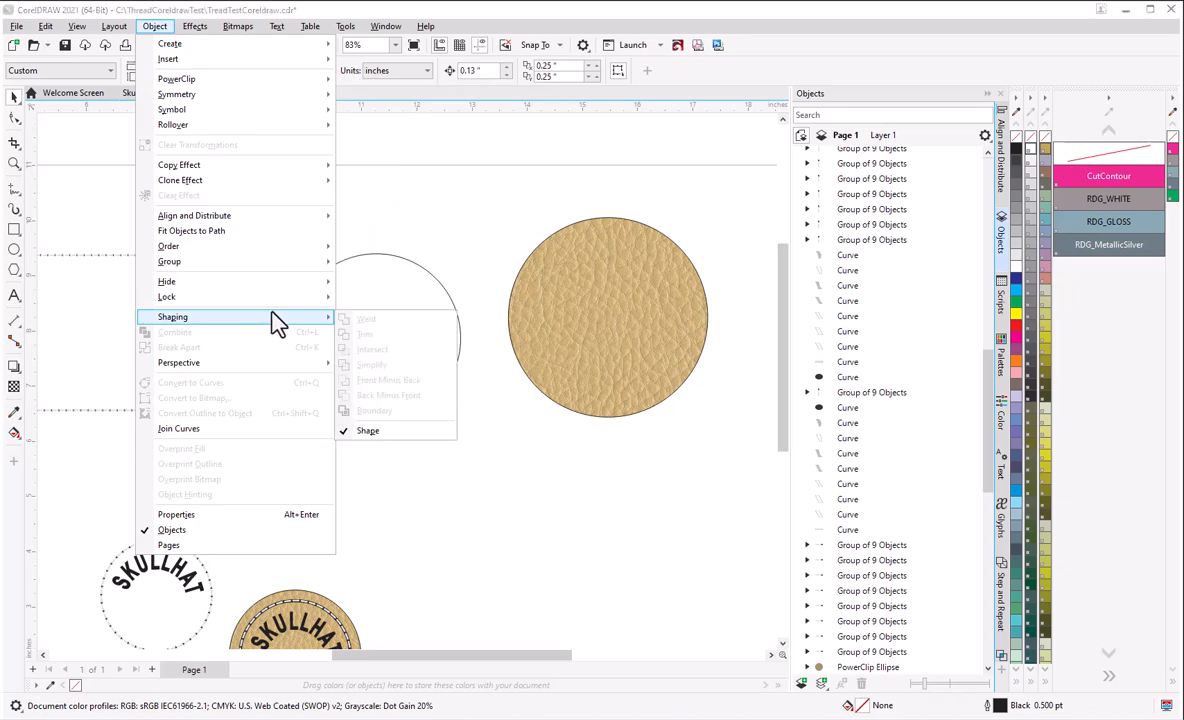
mouse_move(213, 80)
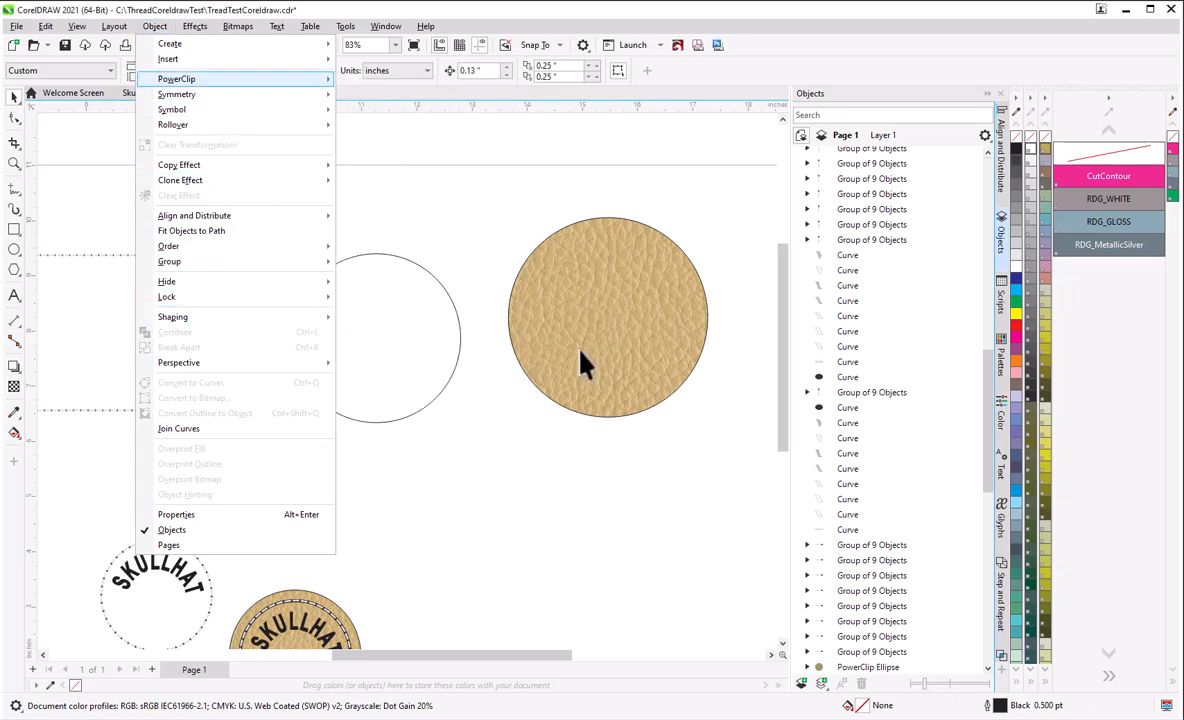
click(555, 388)
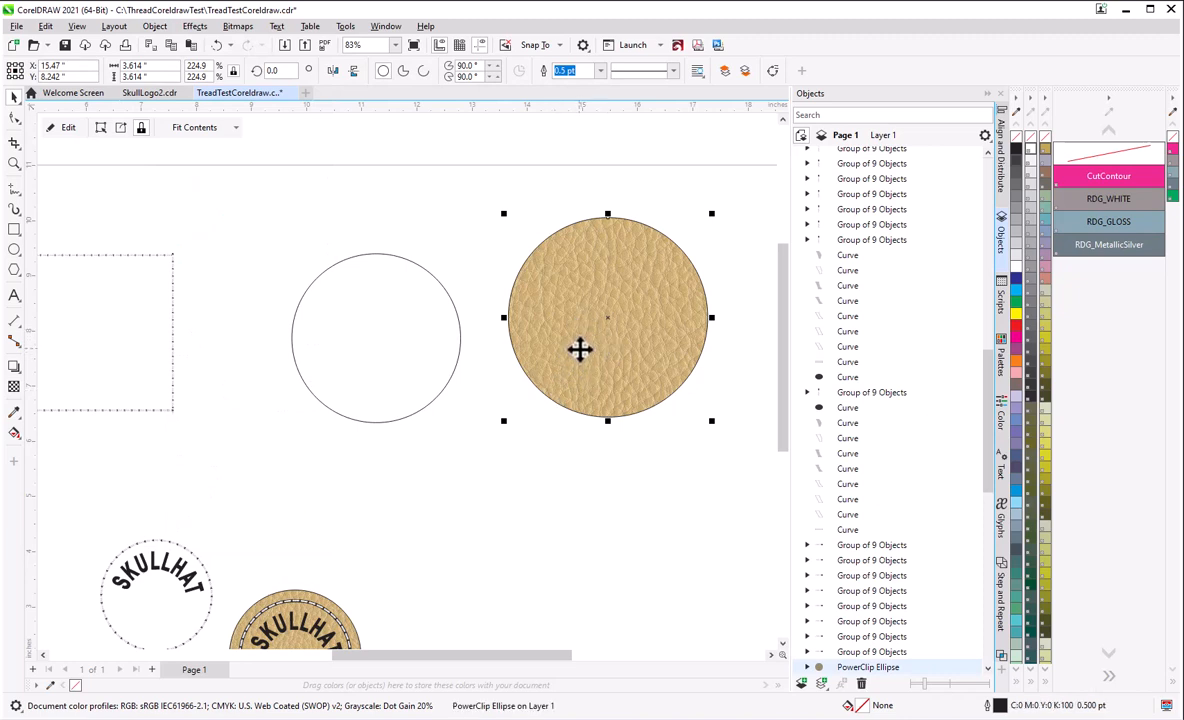
click(490, 541)
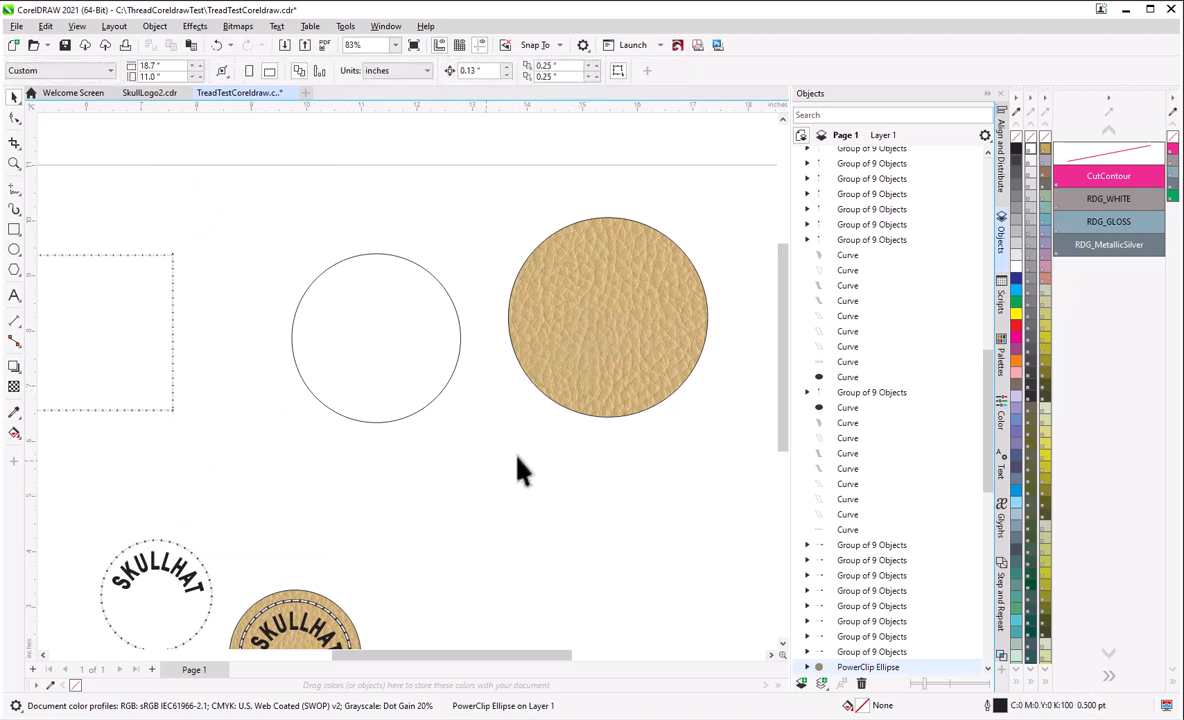
click(152, 28)
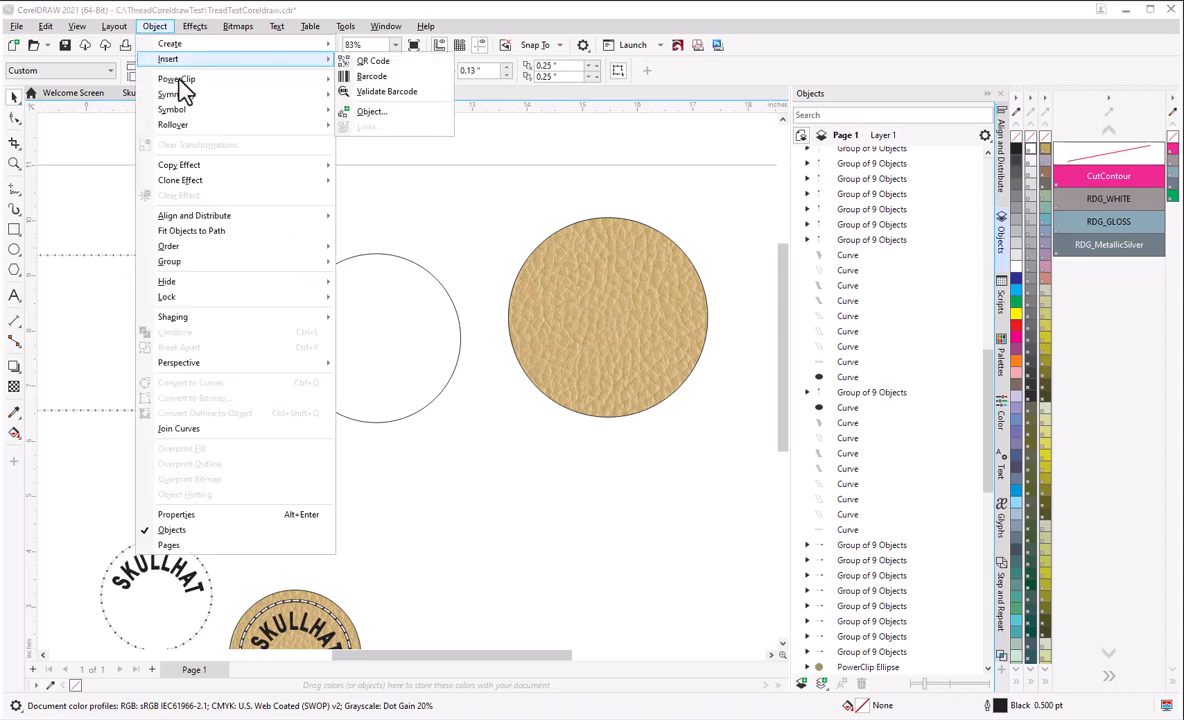
mouse_move(257, 83)
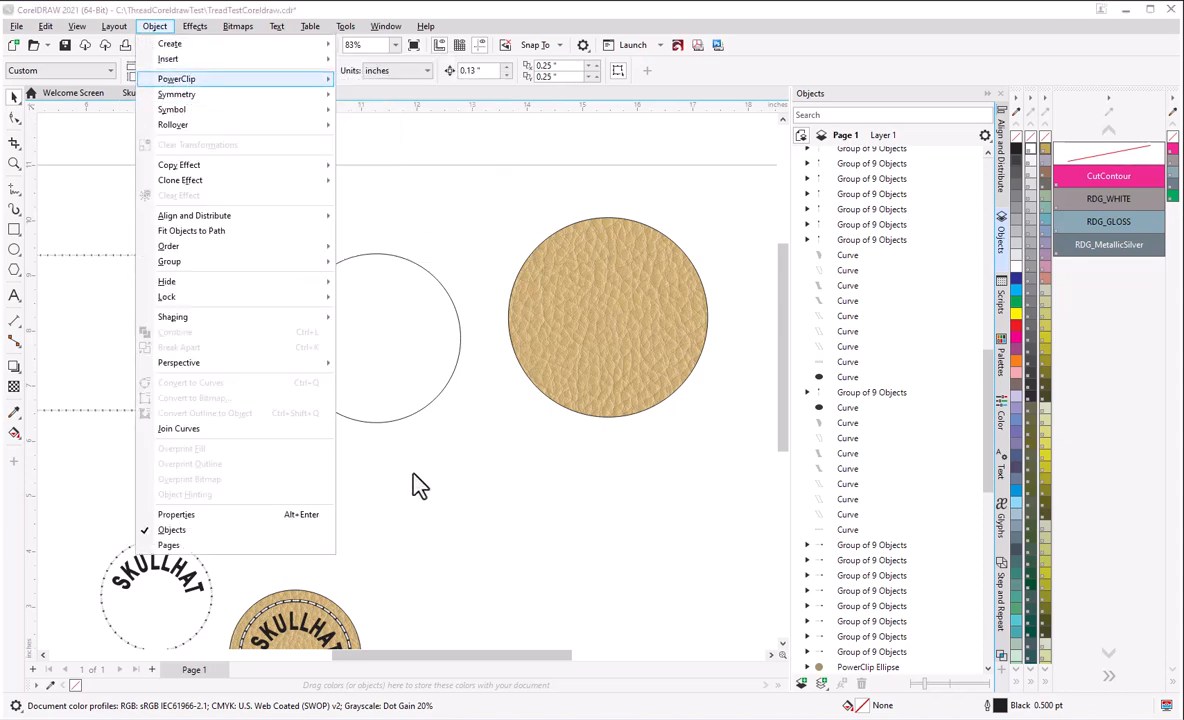
click(432, 435)
click(418, 410)
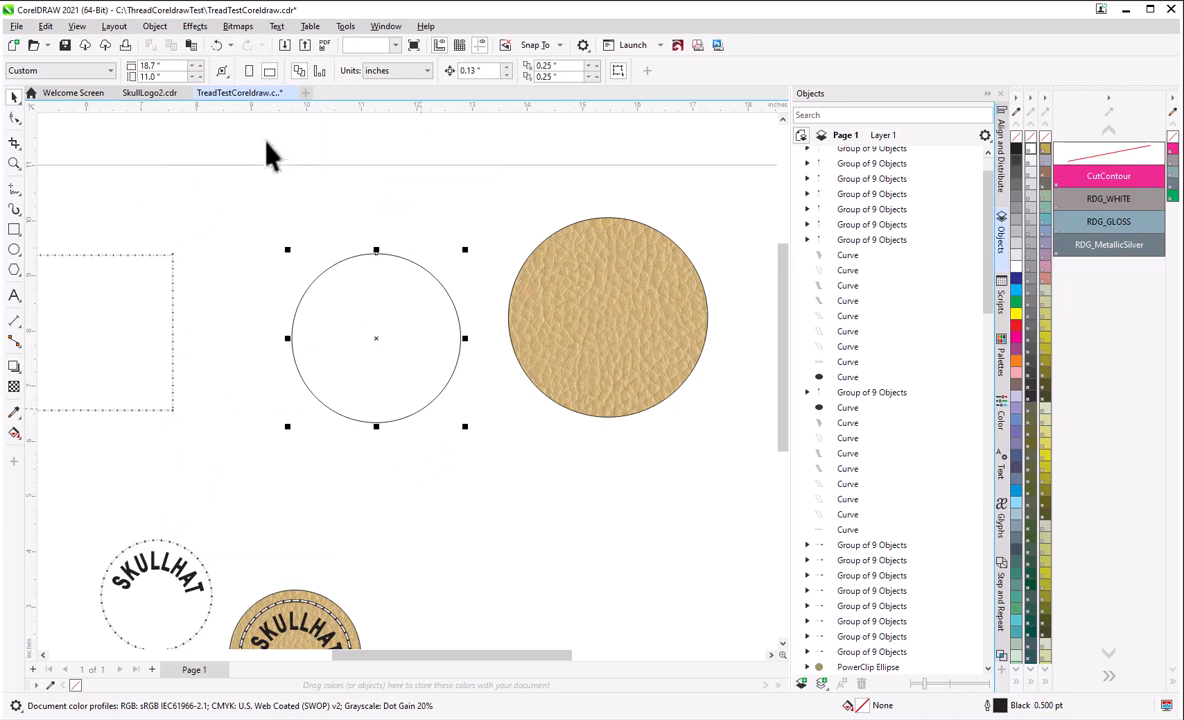
click(155, 28)
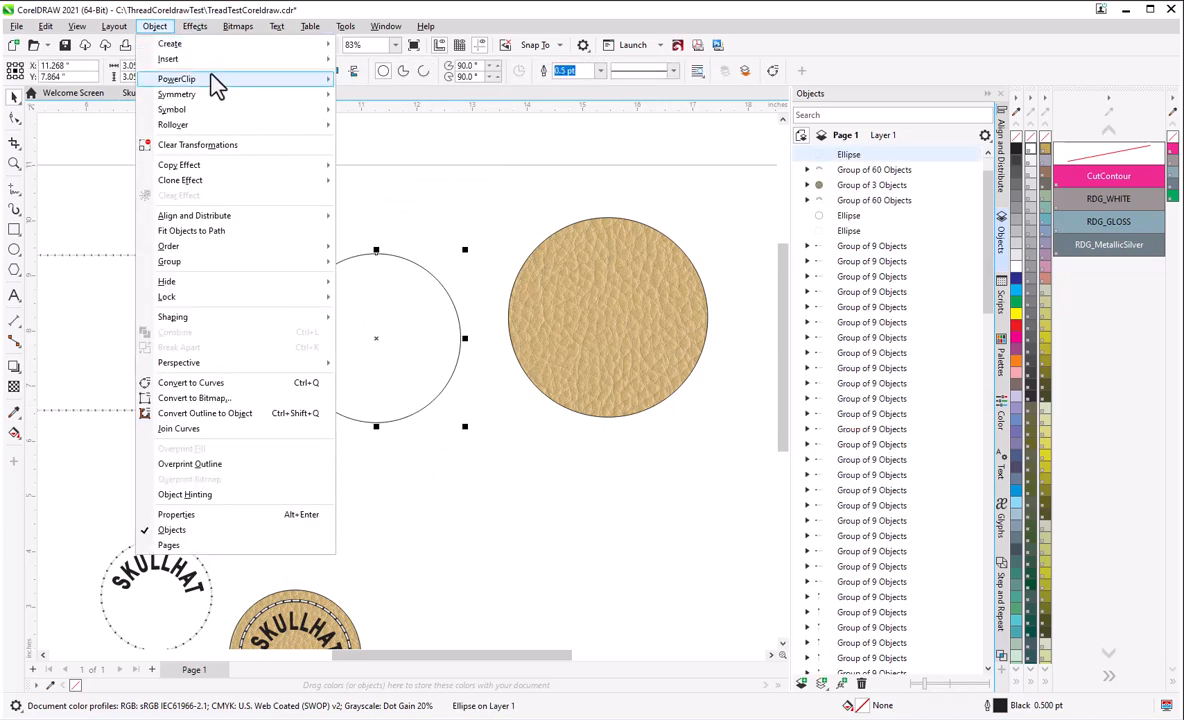
mouse_move(318, 80)
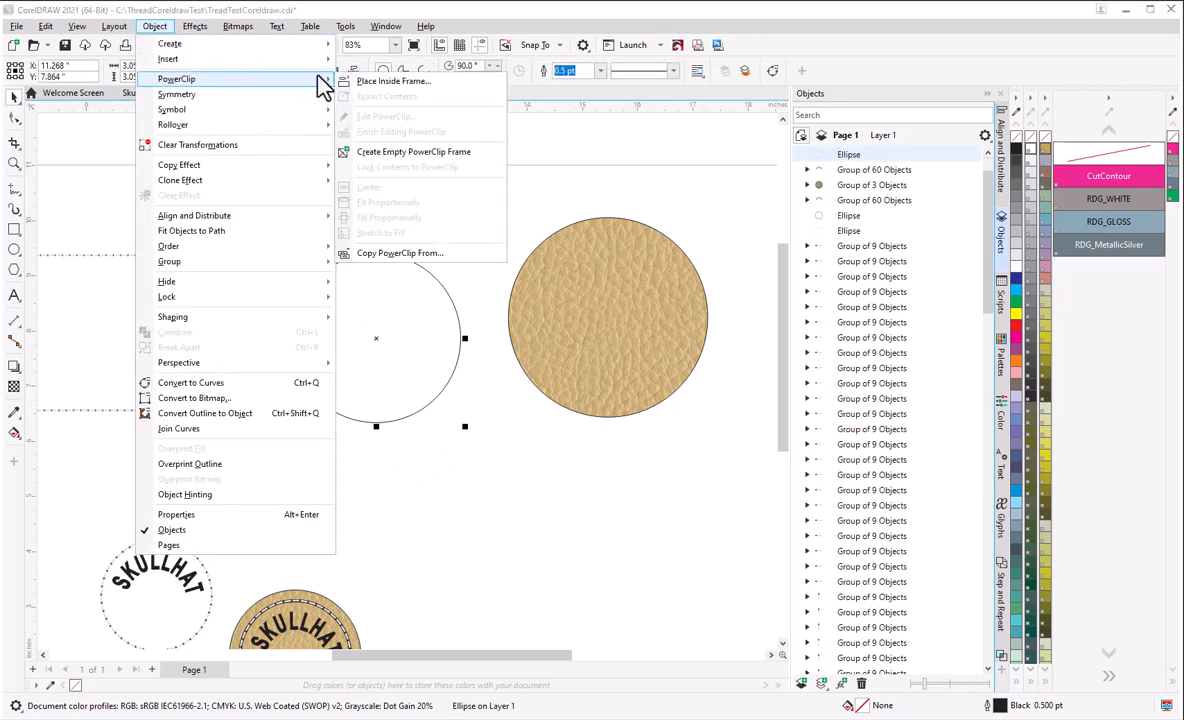
click(387, 82)
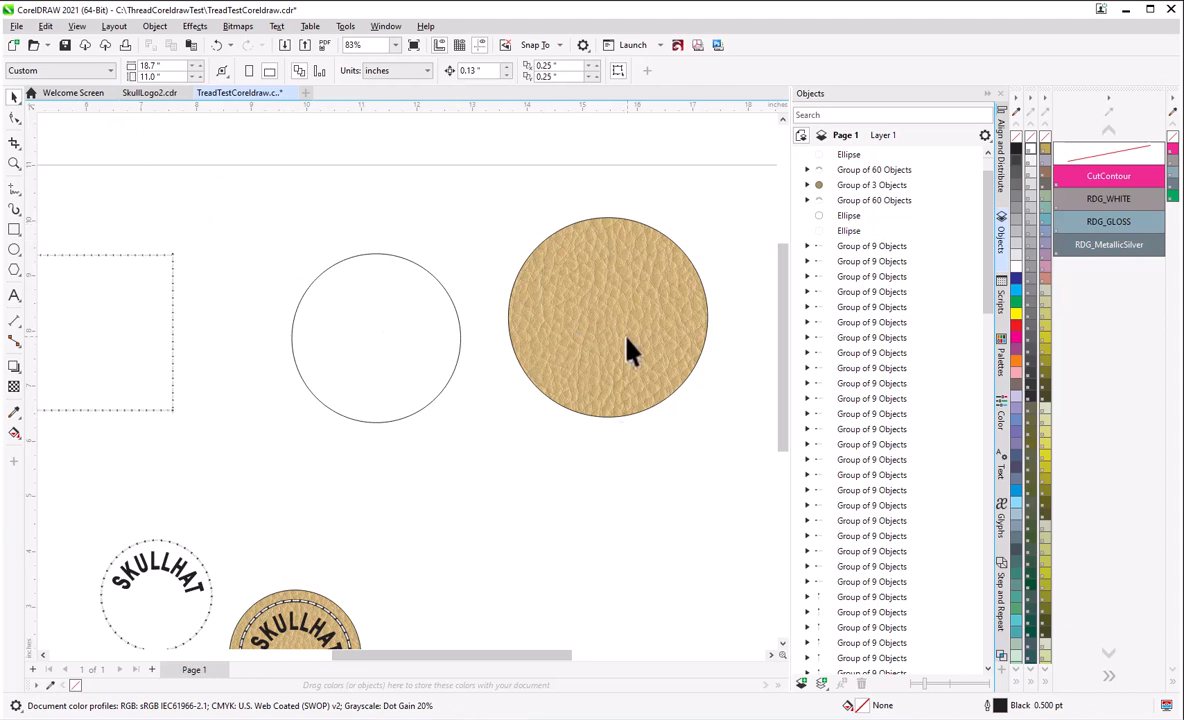
- PowerClip the leather circle inside the empty 3.059-inch circle as its frame, and deselect the result
click(627, 340)
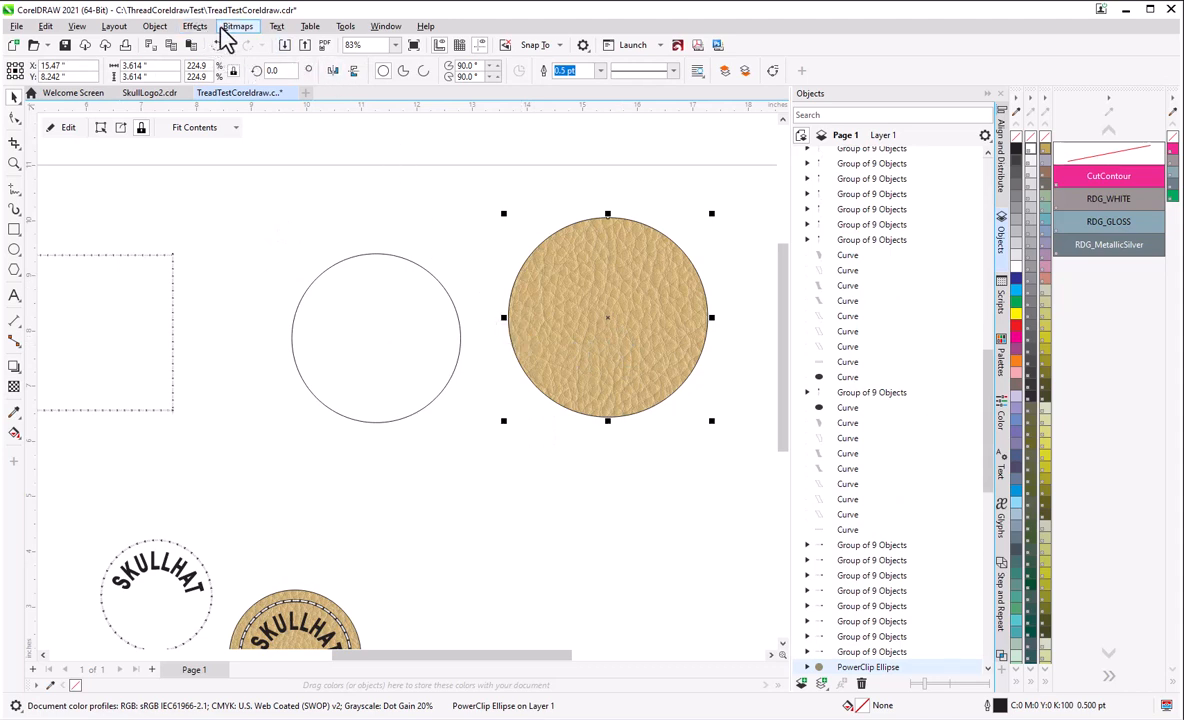
click(160, 30)
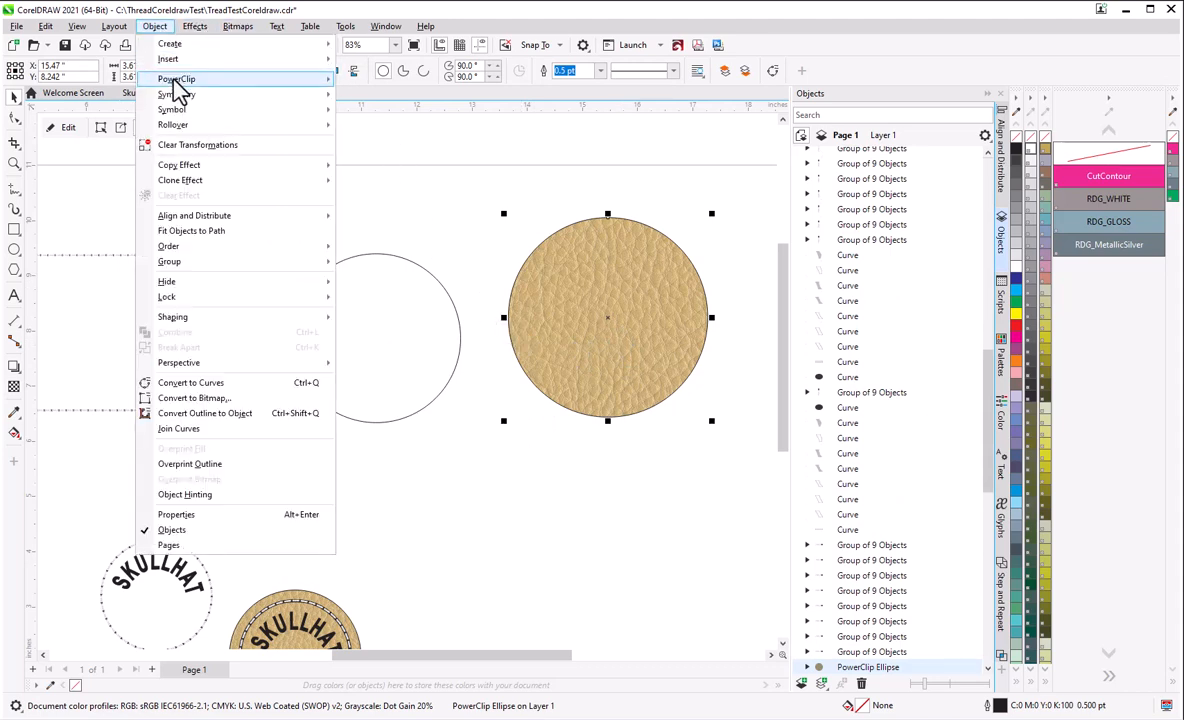
mouse_move(270, 88)
click(388, 82)
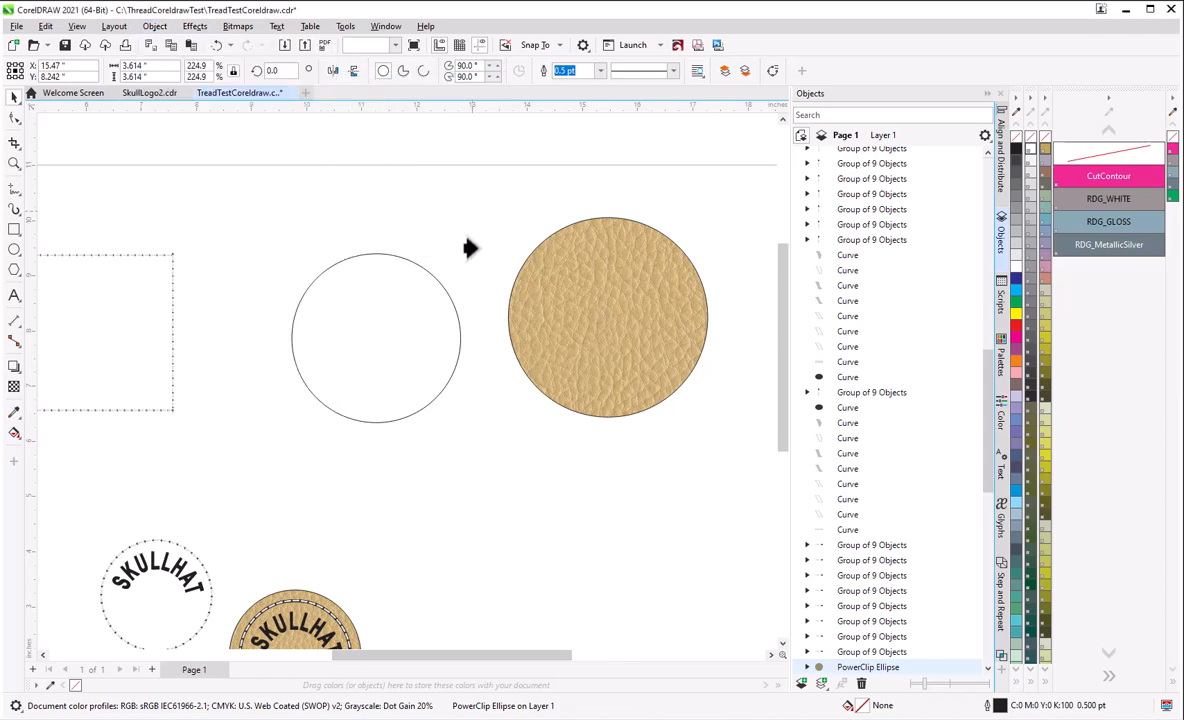
click(417, 272)
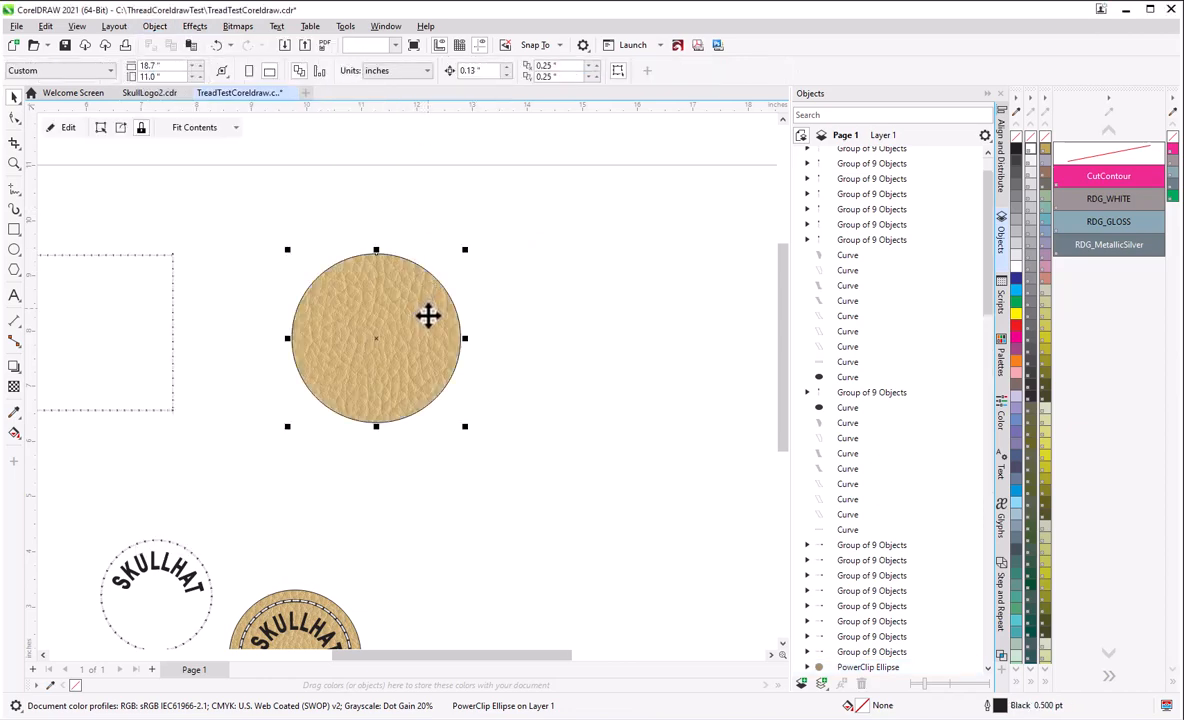
scroll(590, 402, down, 1)
scroll(423, 346, up, 2)
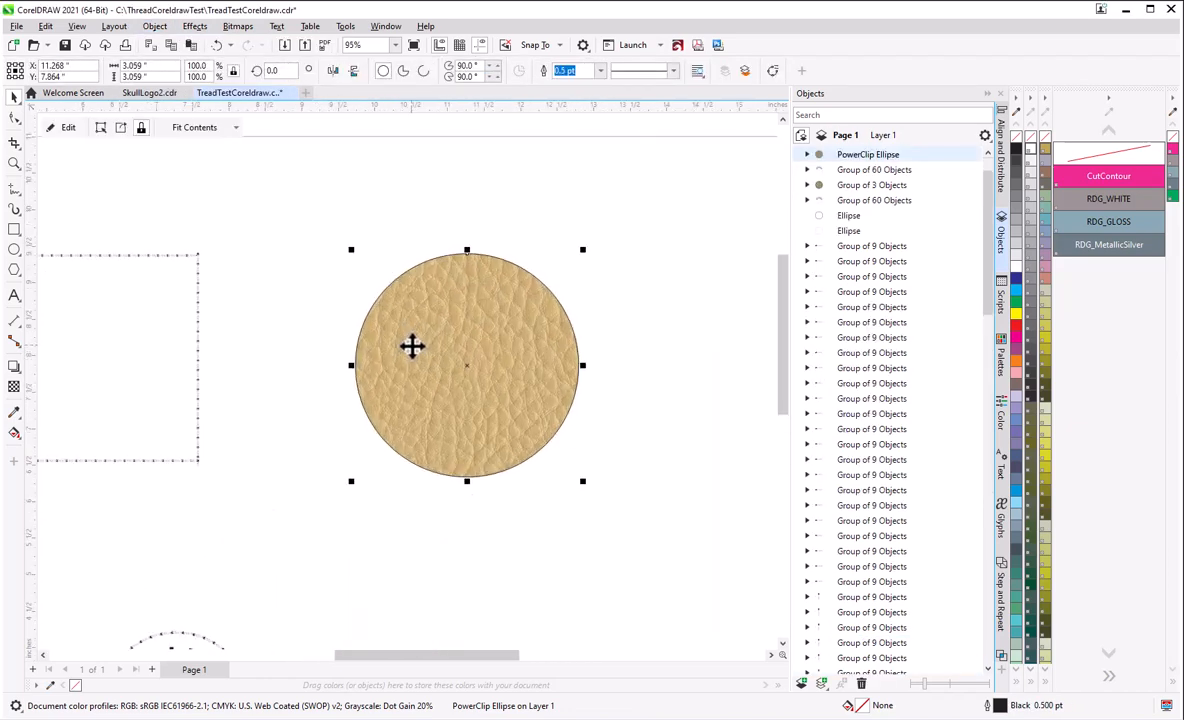
click(282, 435)
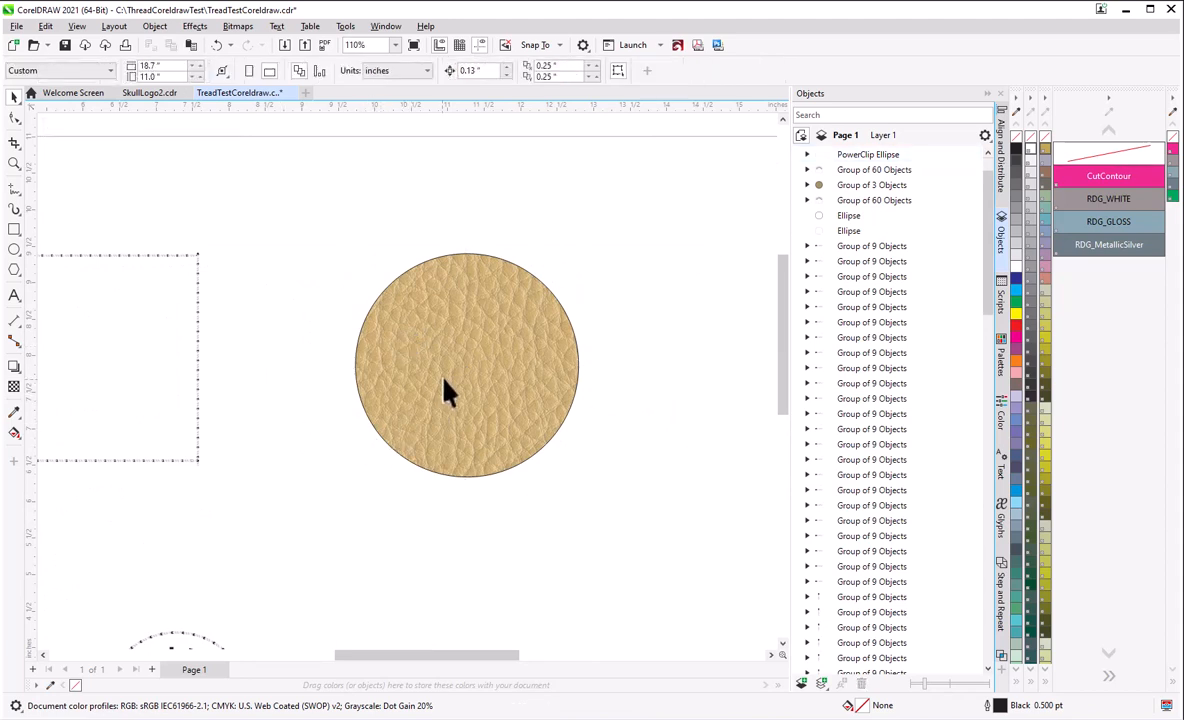
- Examine the leather-filled circle up close and alongside the stitched square and the SKULLHAT pieces
scroll(447, 392, up, 2)
scroll(447, 390, down, 2)
scroll(410, 394, down, 2)
scroll(211, 391, up, 3)
scroll(290, 408, down, 2)
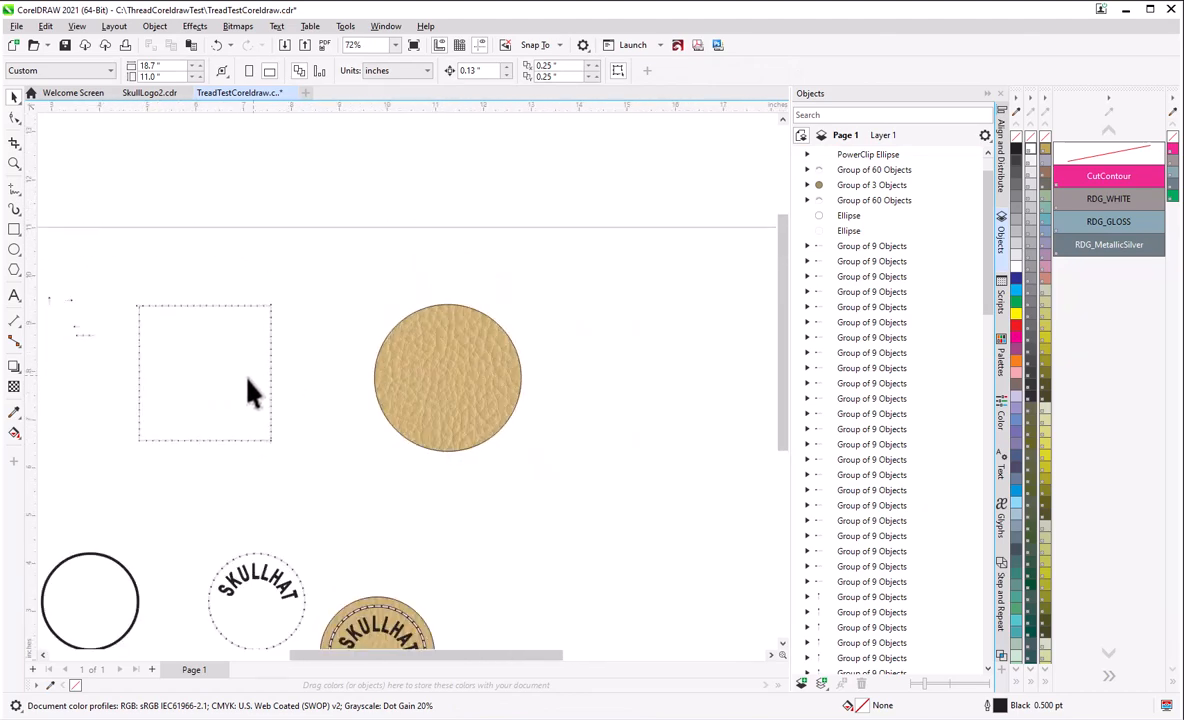
scroll(444, 391, up, 3)
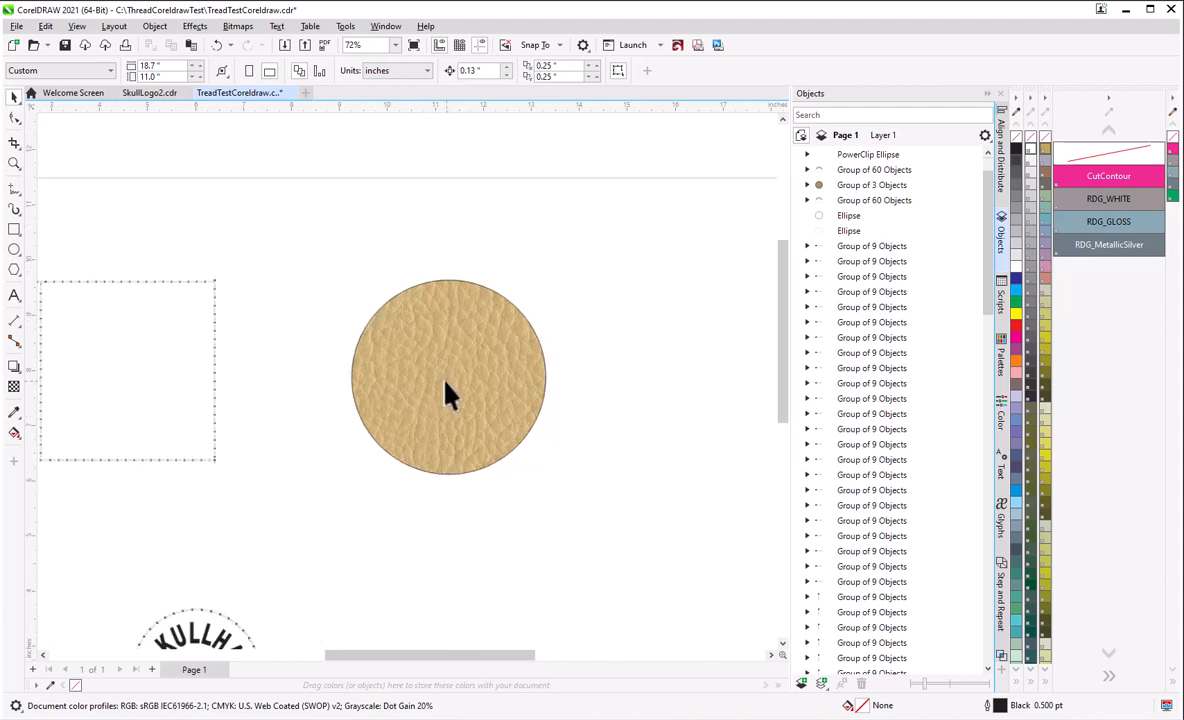
scroll(455, 397, down, 1)
scroll(452, 413, down, 1)
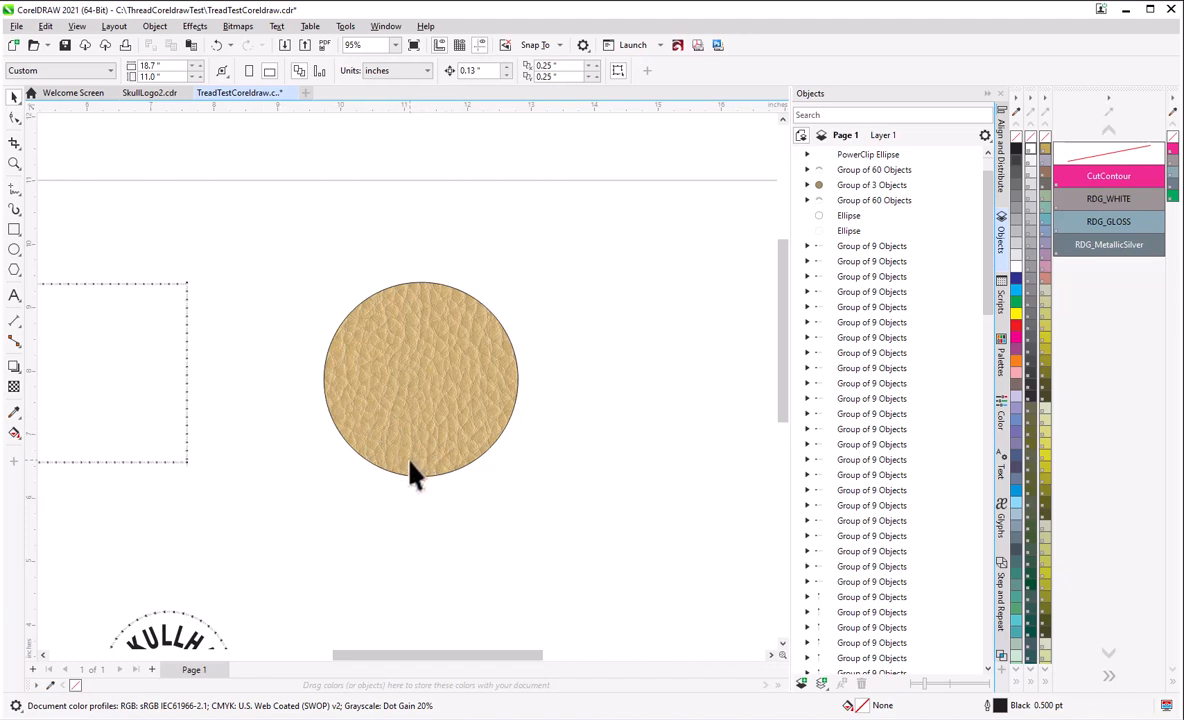
- Draw a circle about 2.291 inches across and centre it on the leather-filled circle at X 11.268, Y 7.864 inches
click(14, 251)
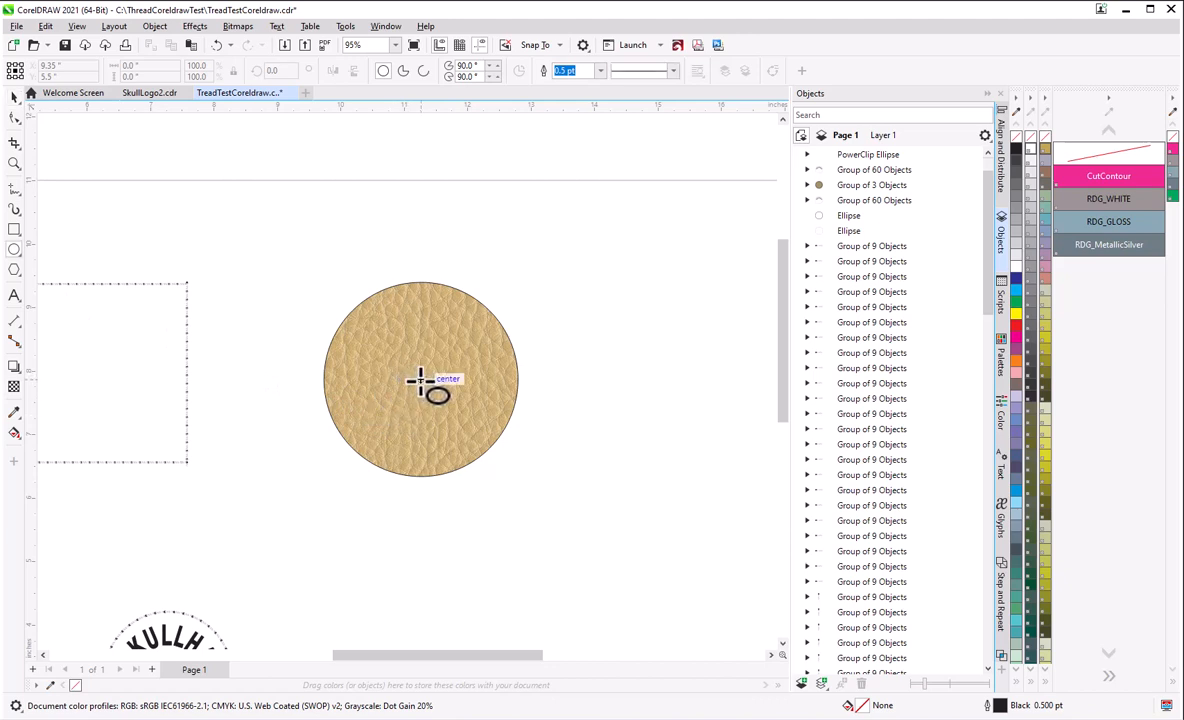
drag(420, 381, 567, 494)
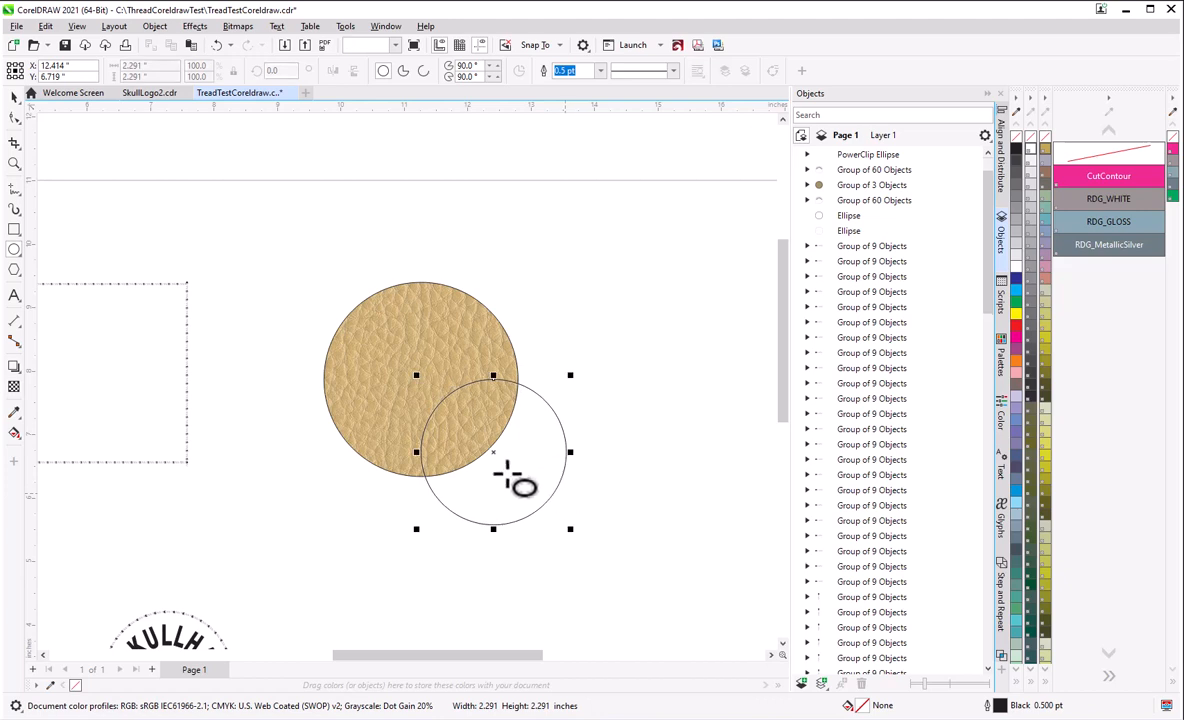
drag(493, 455, 420, 381)
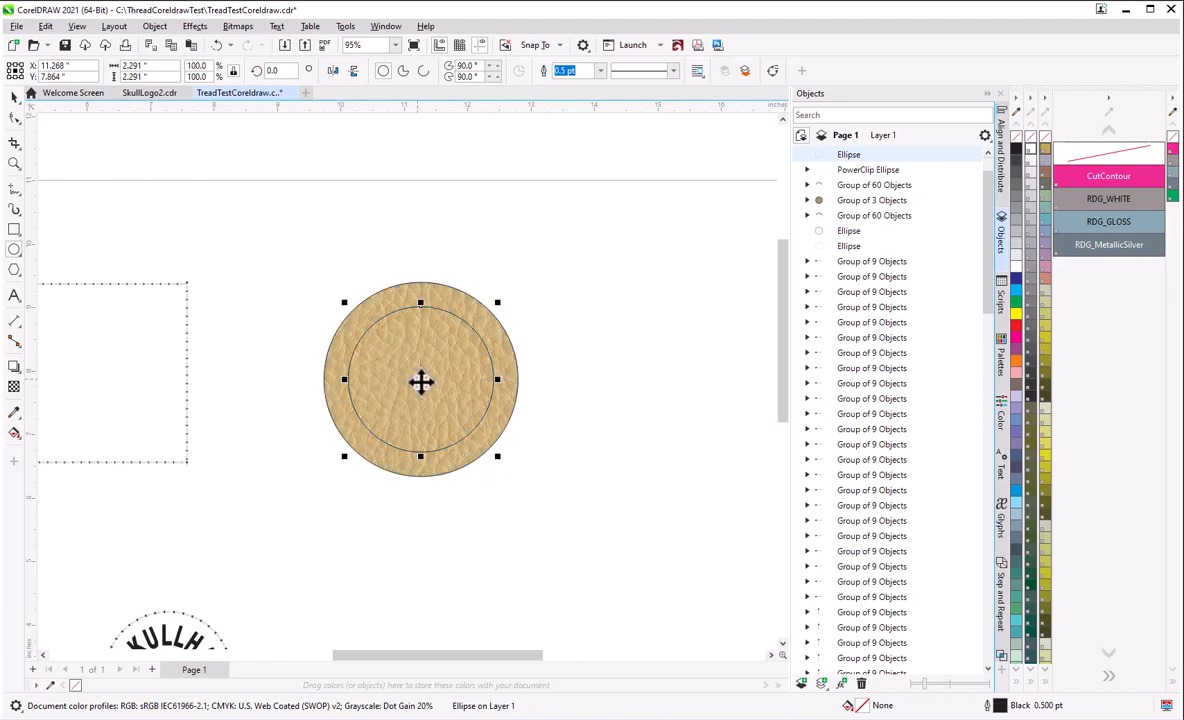
click(604, 437)
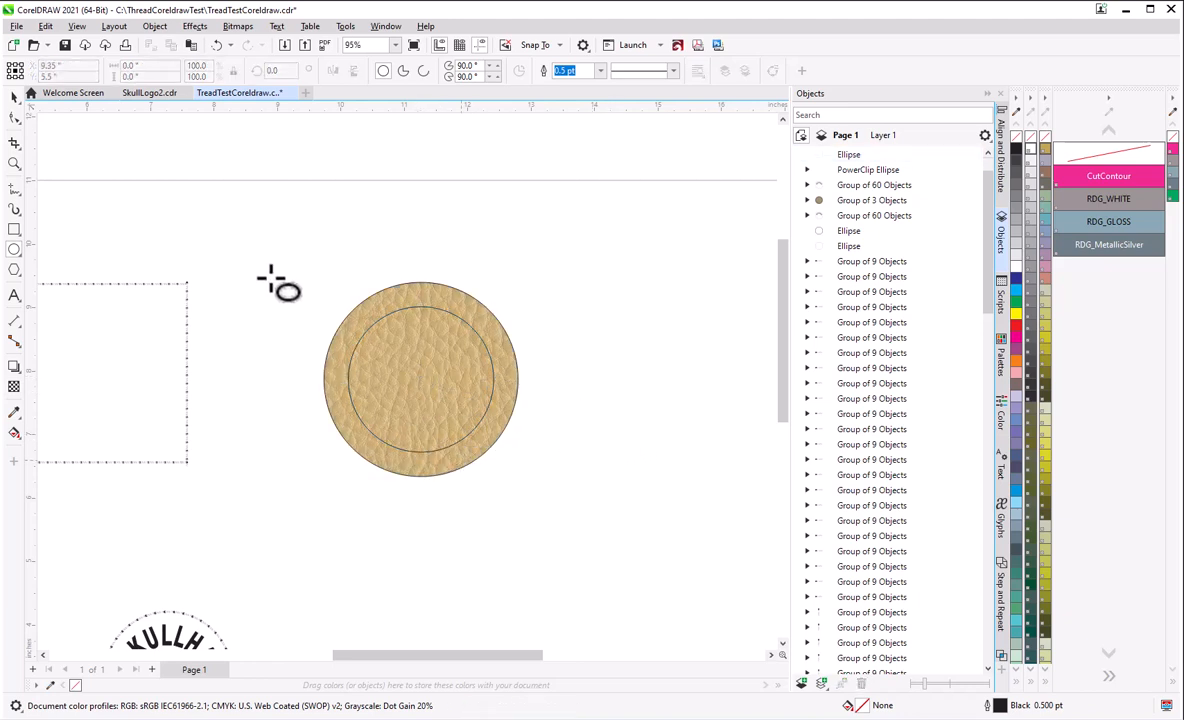
- Enlarge the inner circle slightly about its centre so it sits closer to the leather circle's edge, and deselect it
click(14, 98)
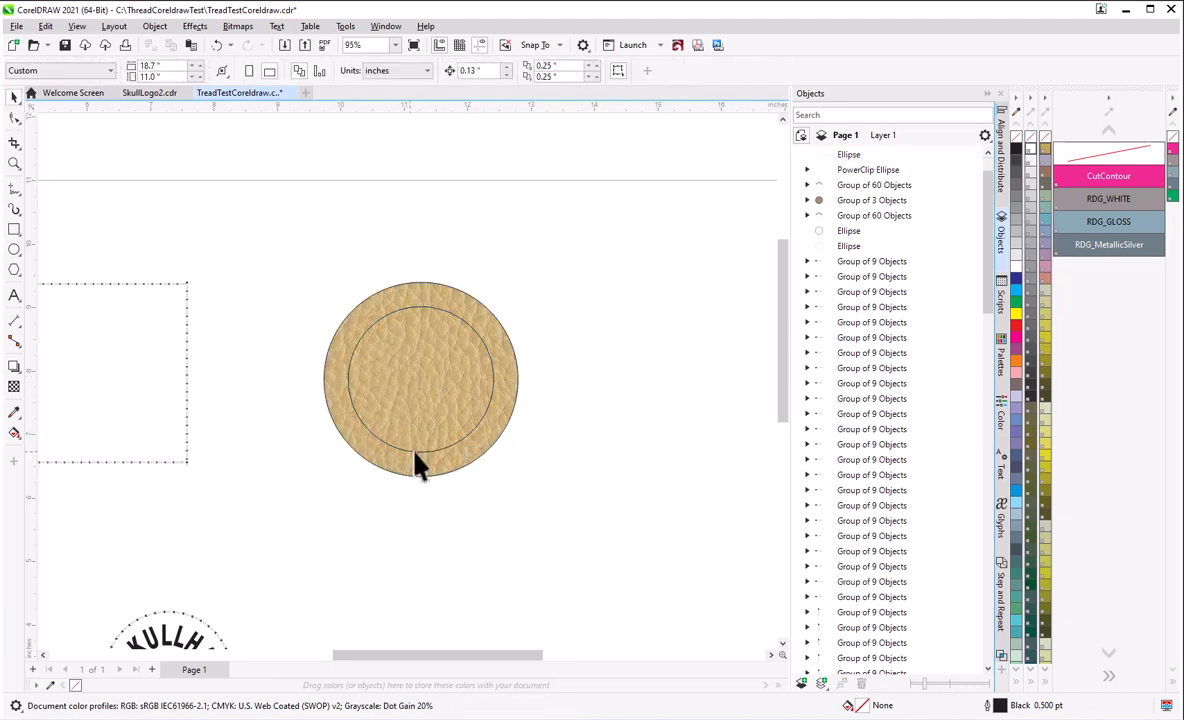
click(420, 462)
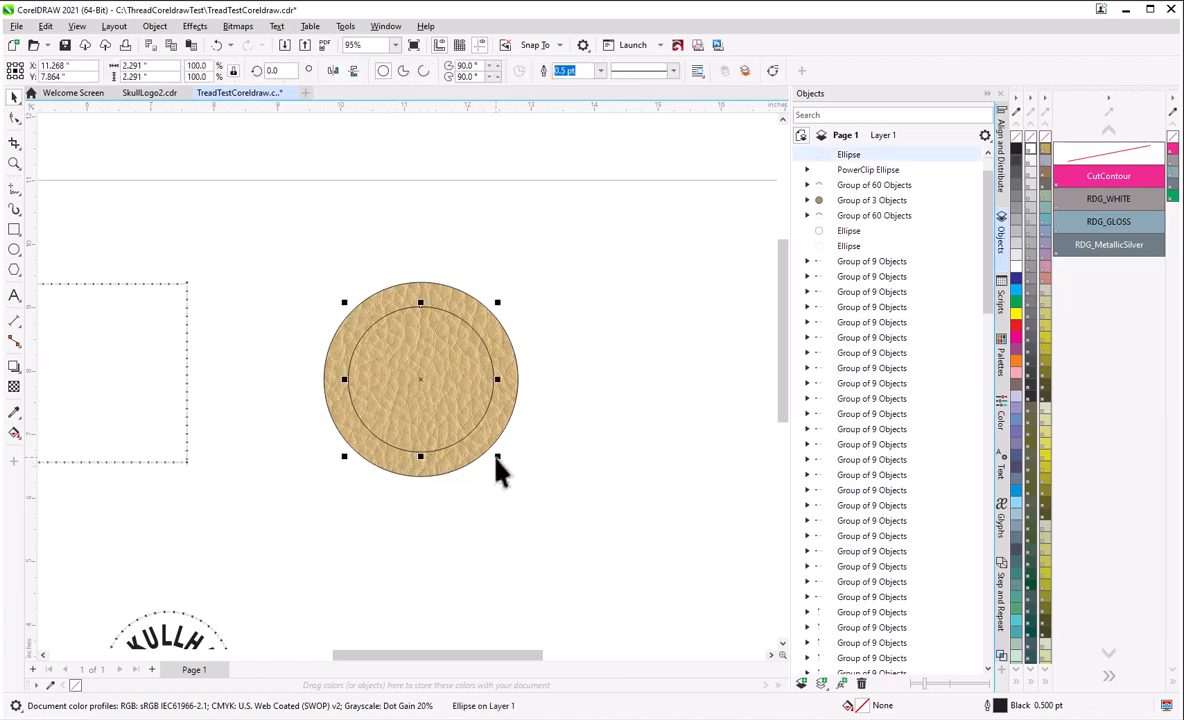
drag(497, 457, 508, 465)
click(441, 510)
scroll(431, 462, up, 2)
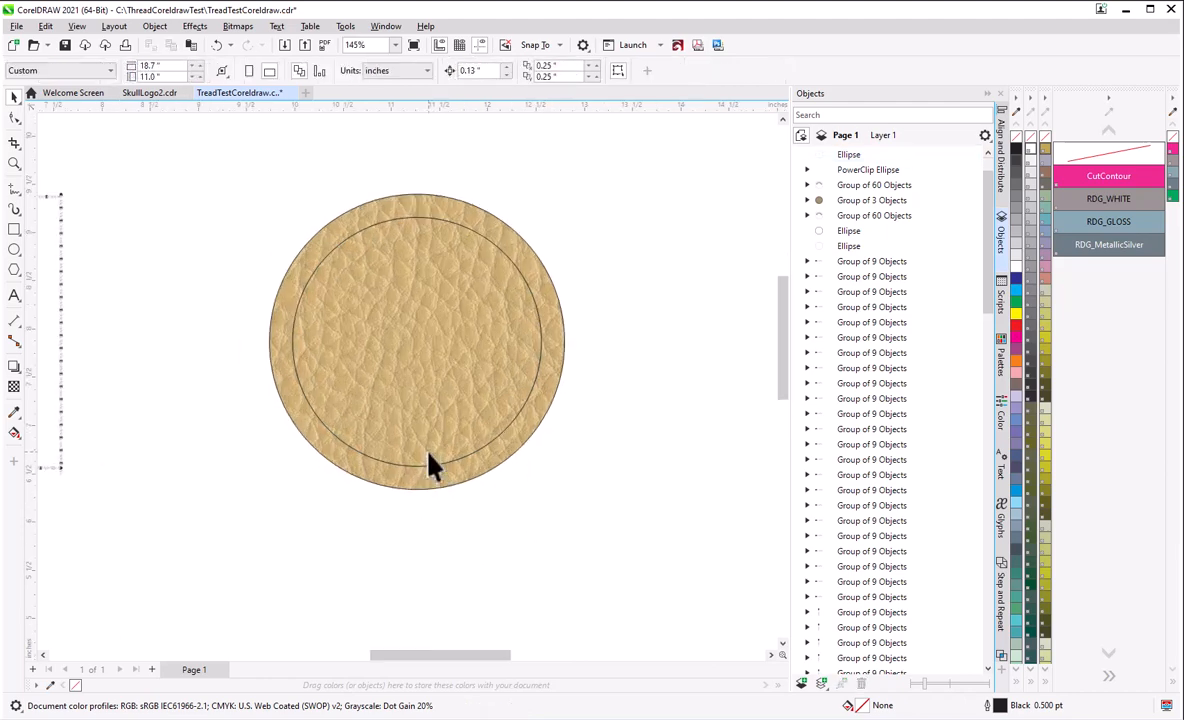
- Move the single horizontal stitch group into the gap between the stitched square and the leather circle, at about X 8.759, Y 8.102 inches
scroll(460, 478, down, 3)
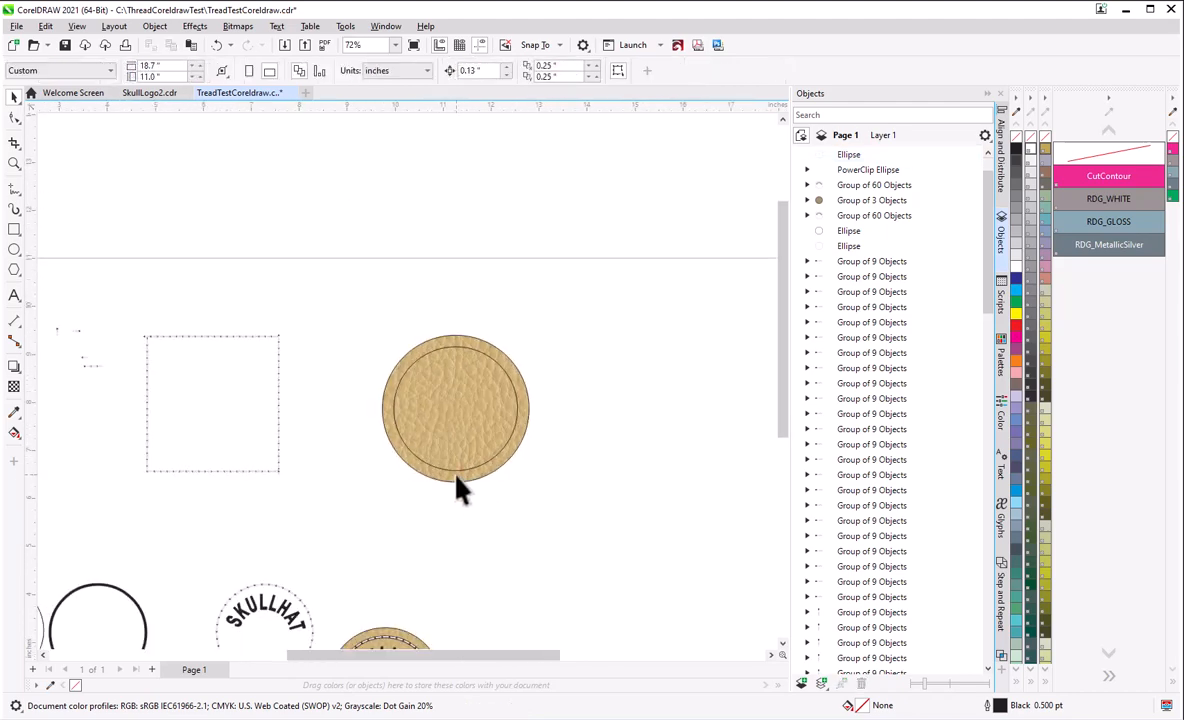
scroll(217, 449, up, 3)
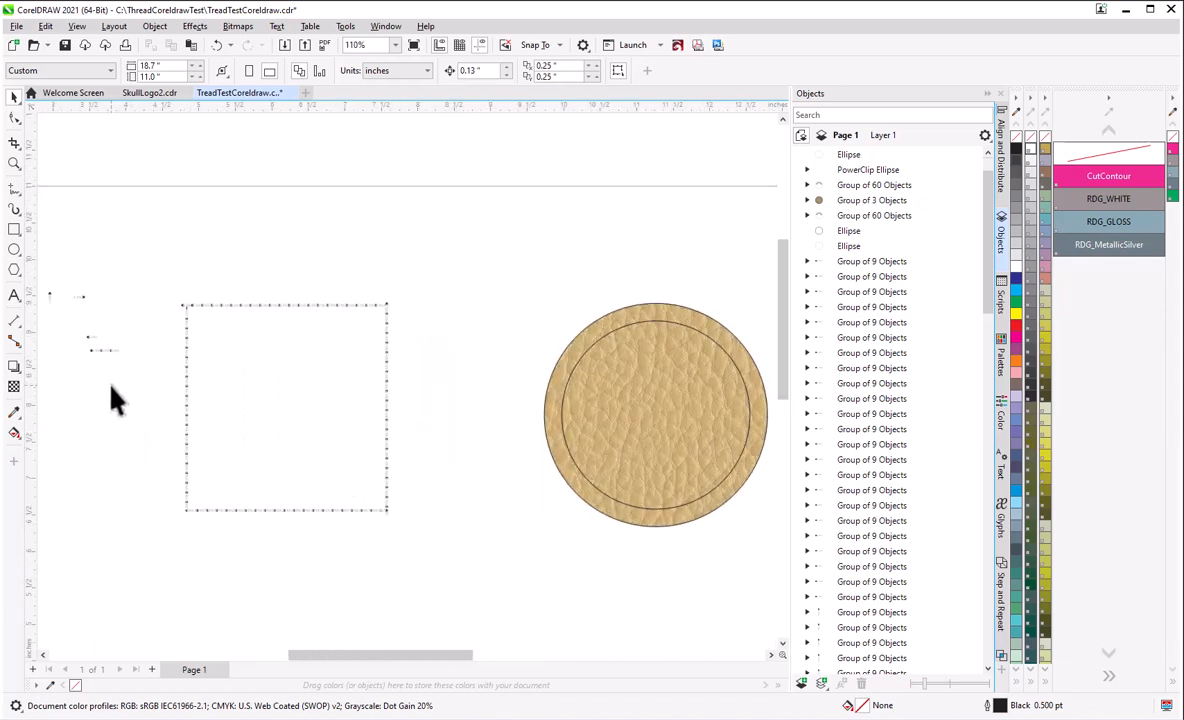
scroll(113, 398, up, 1)
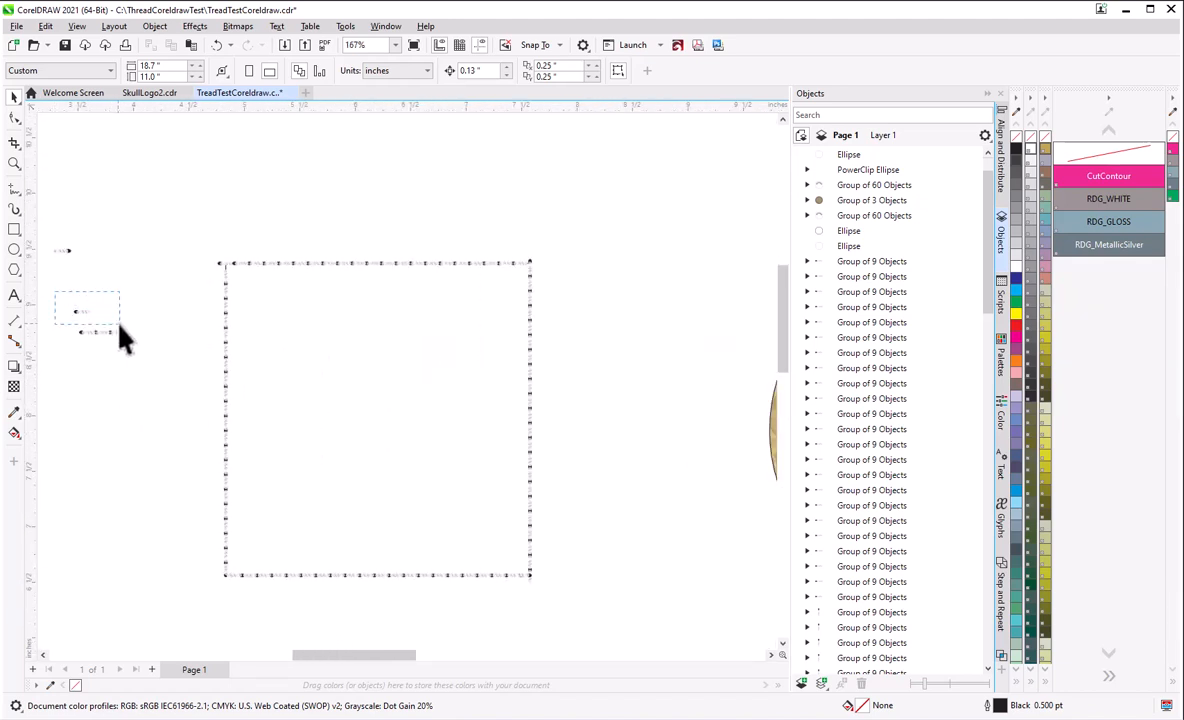
drag(119, 323, 120, 326)
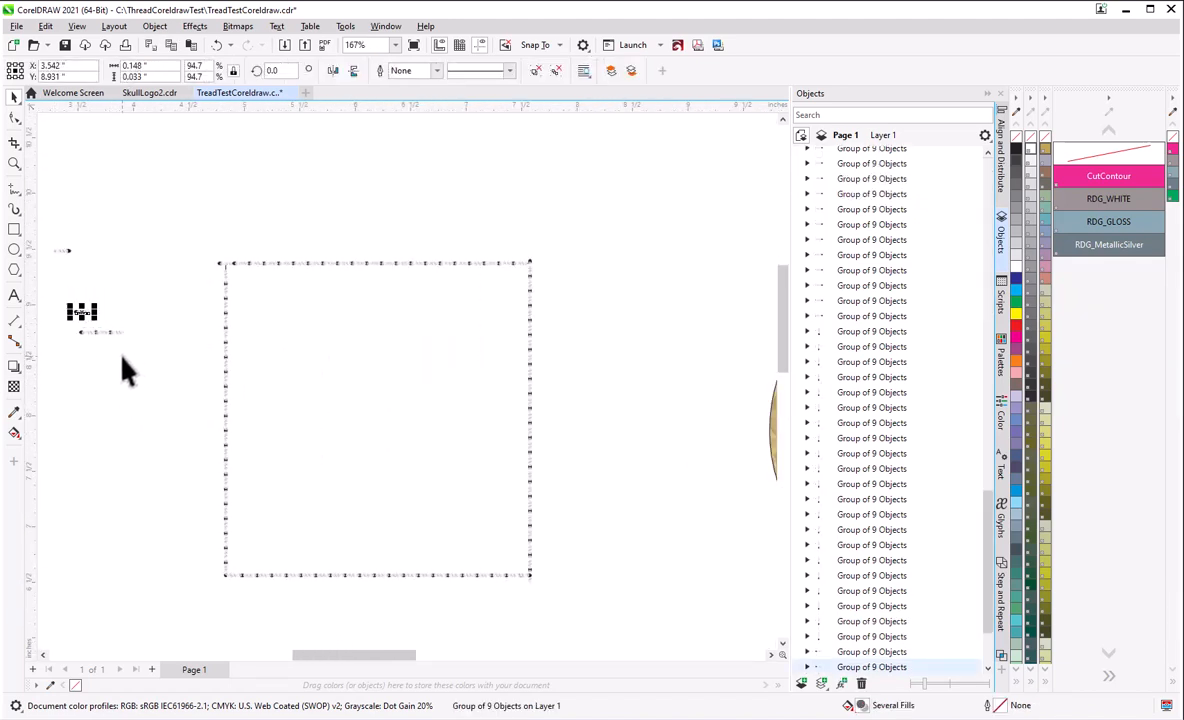
scroll(322, 440, down, 2)
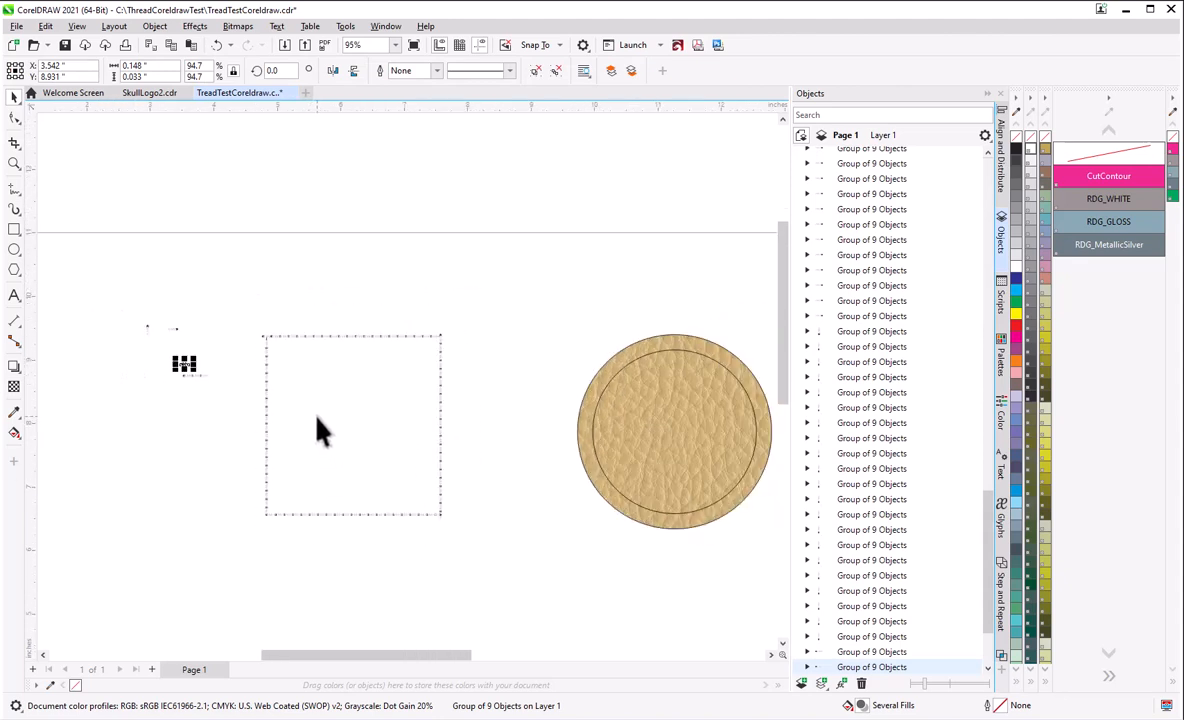
drag(180, 358, 516, 420)
scroll(516, 420, down, 1)
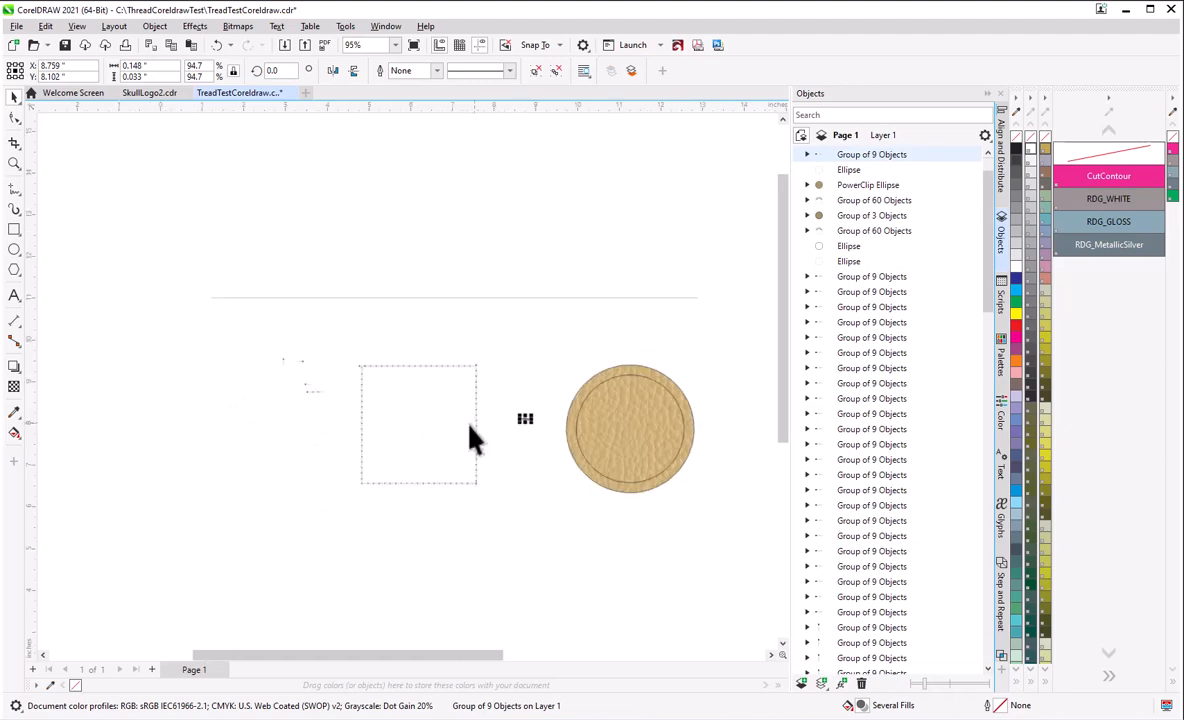
- Open Fit Objects to Path for the moved stitch and add the inner circle on the leather as its path
scroll(682, 455, up, 2)
scroll(670, 468, up, 1)
scroll(600, 430, up, 1)
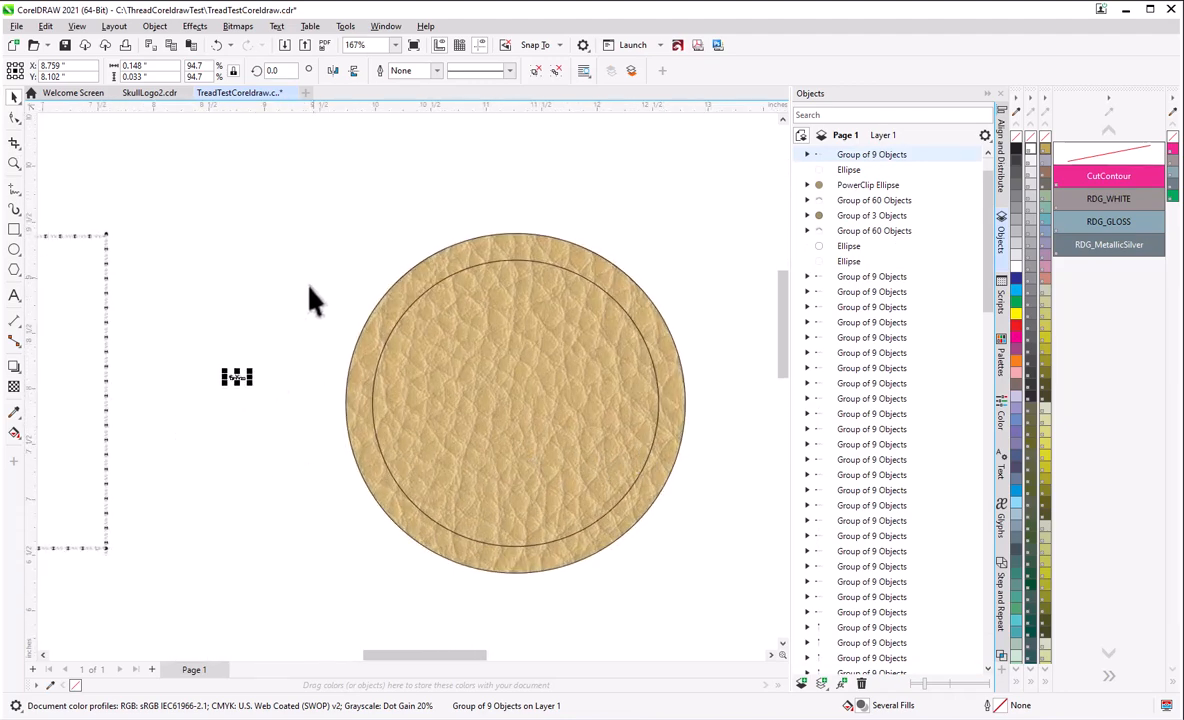
click(155, 26)
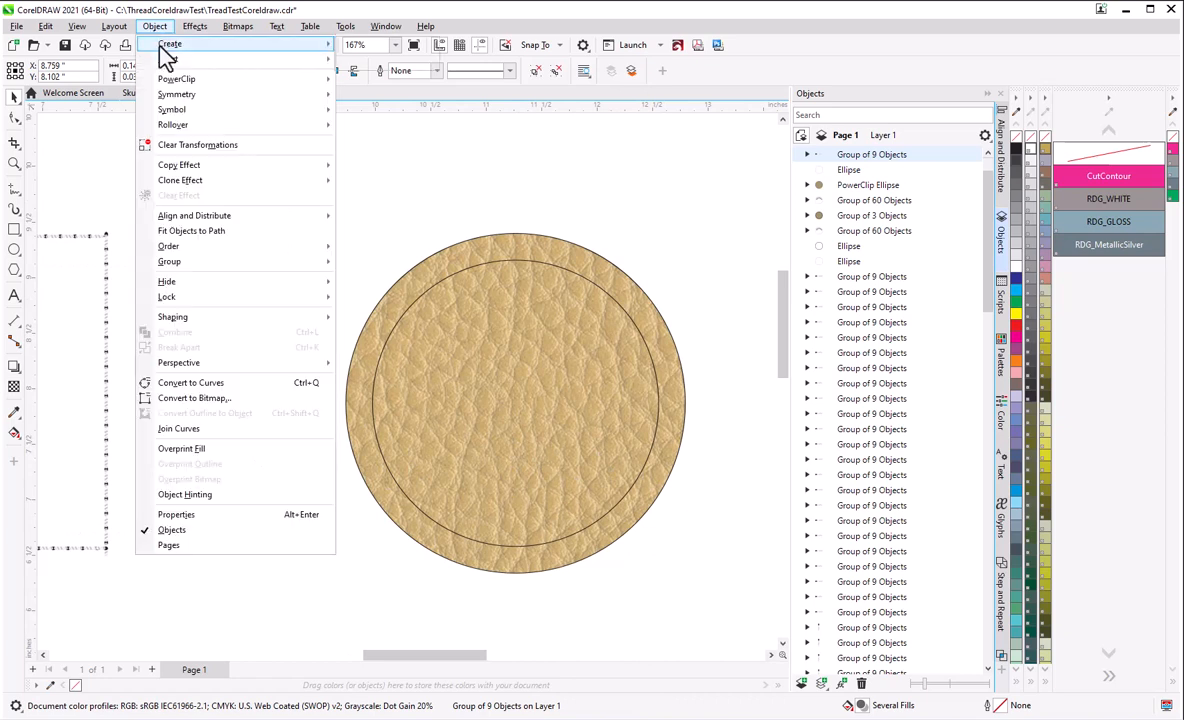
click(209, 233)
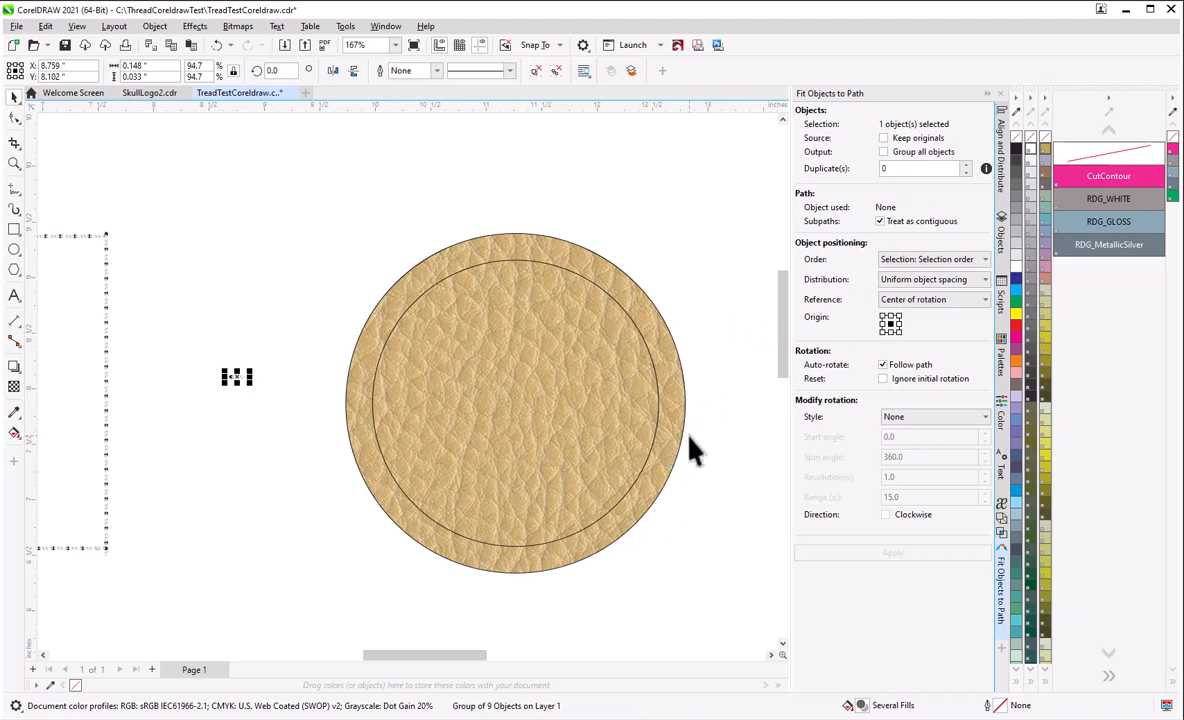
shift+click(629, 494)
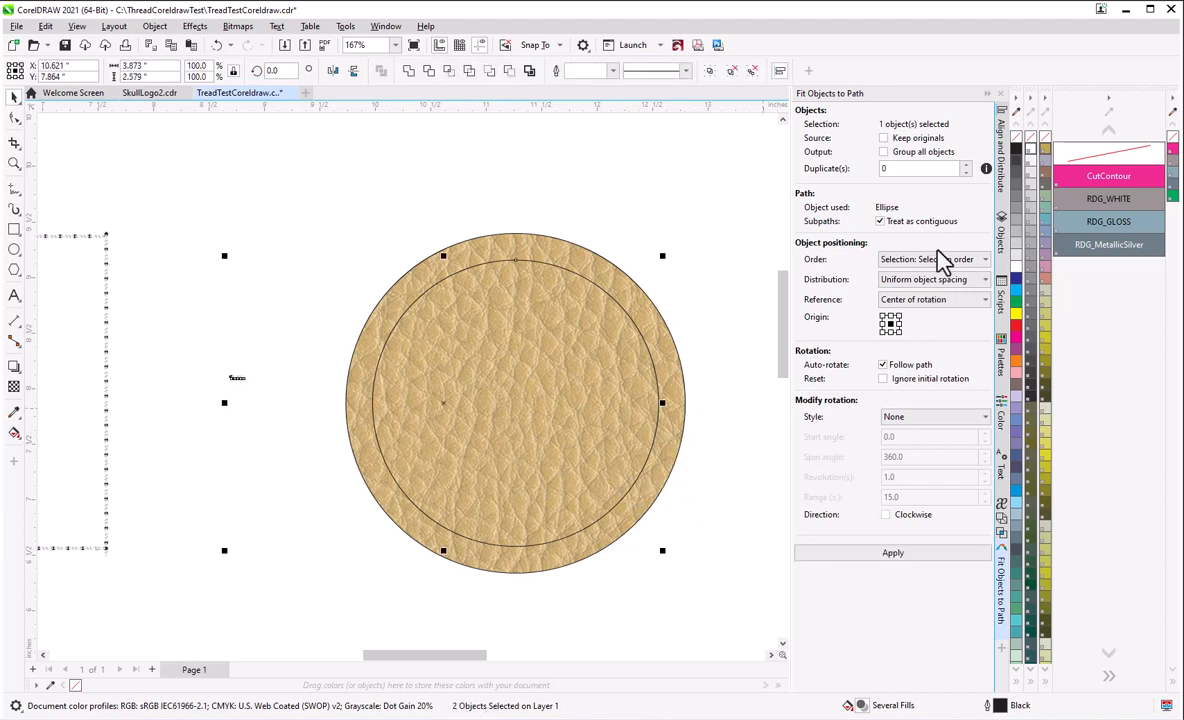
- Try fitting the stitch around the inner circle with 10 duplicates, undo the fit, and turn on Keep originals
click(926, 168)
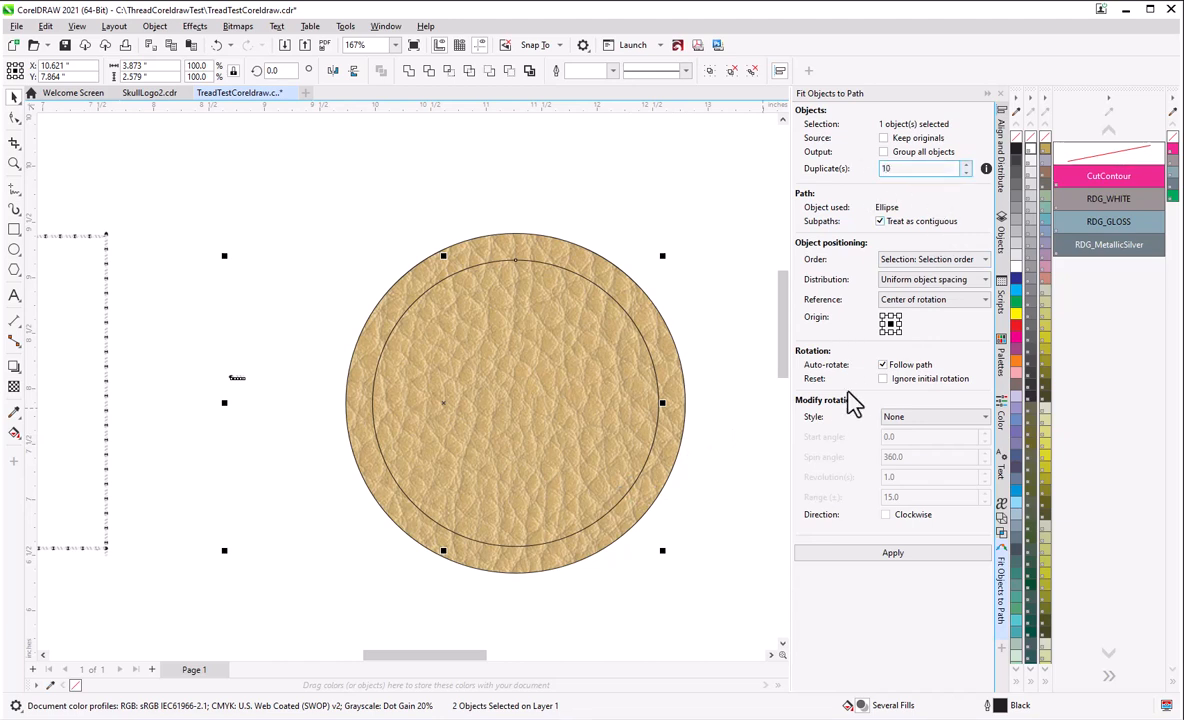
click(892, 553)
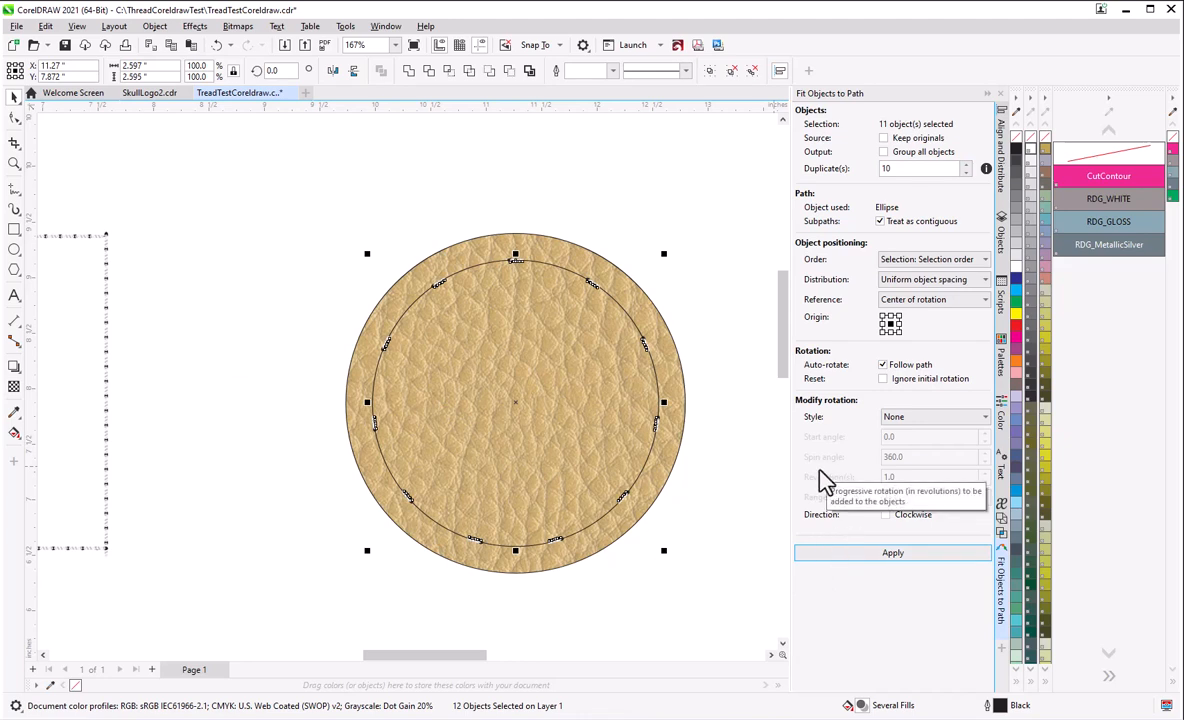
click(884, 139)
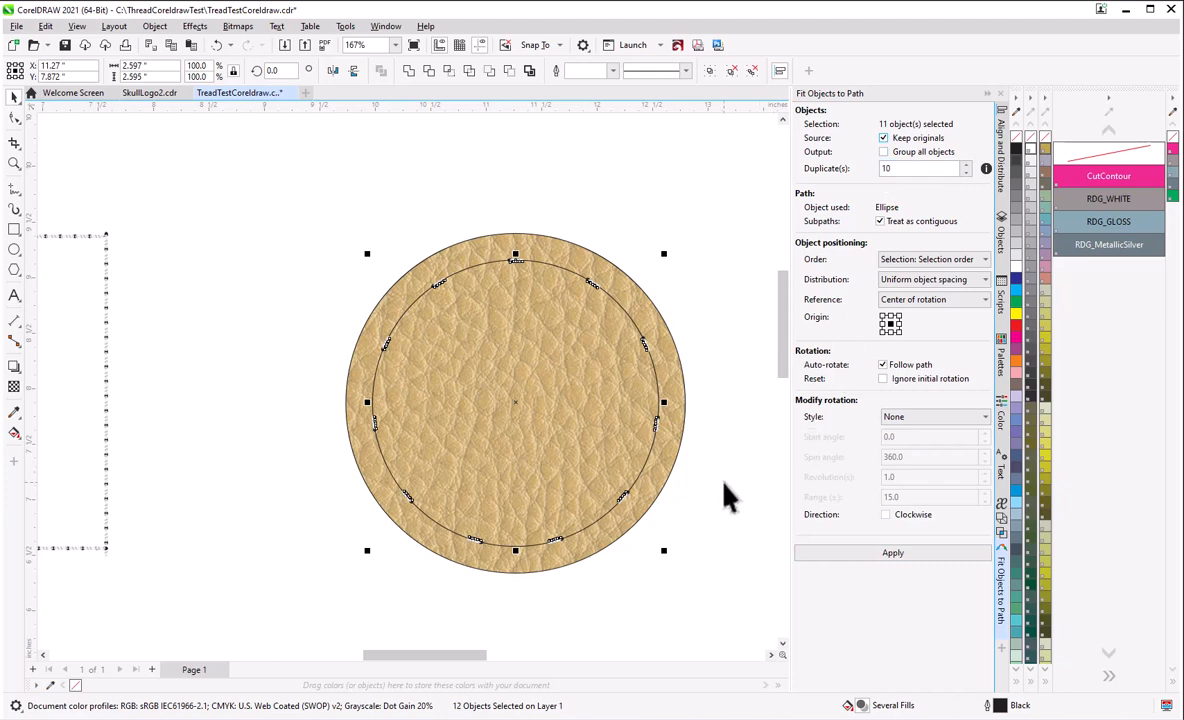
key(ctrl+z)
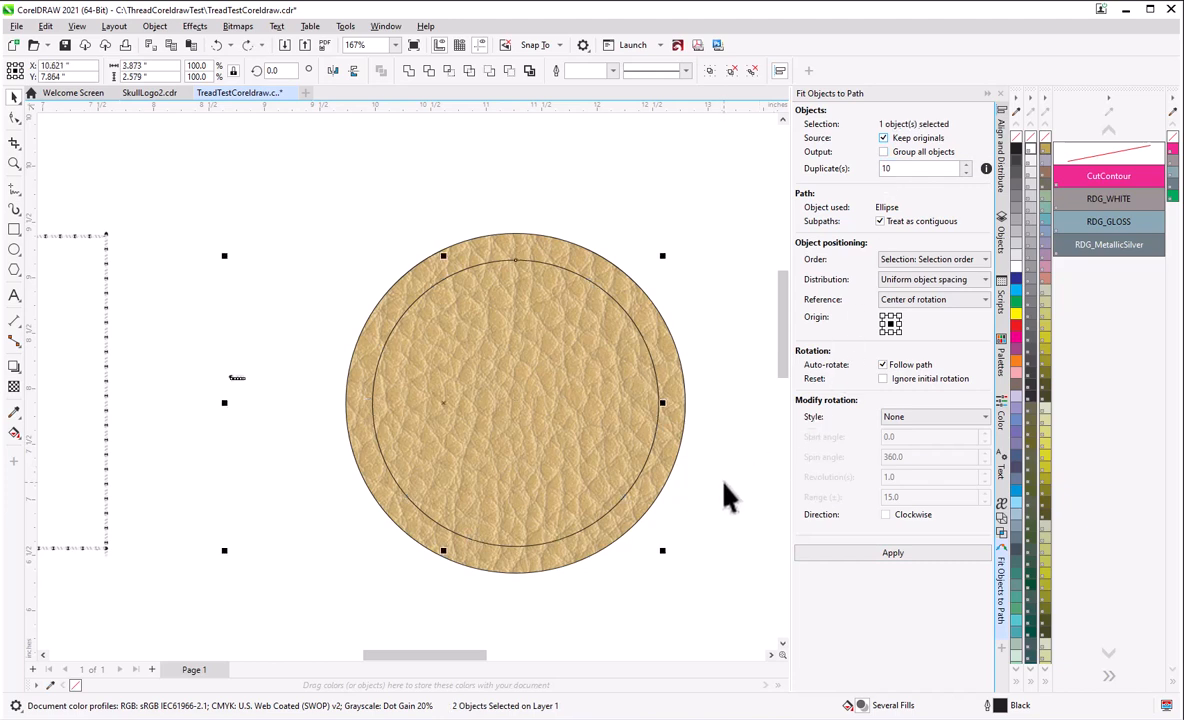
- Try the 10-duplicate fit around the inner circle with the original stitch kept, and undo it after checking the spacing
click(925, 553)
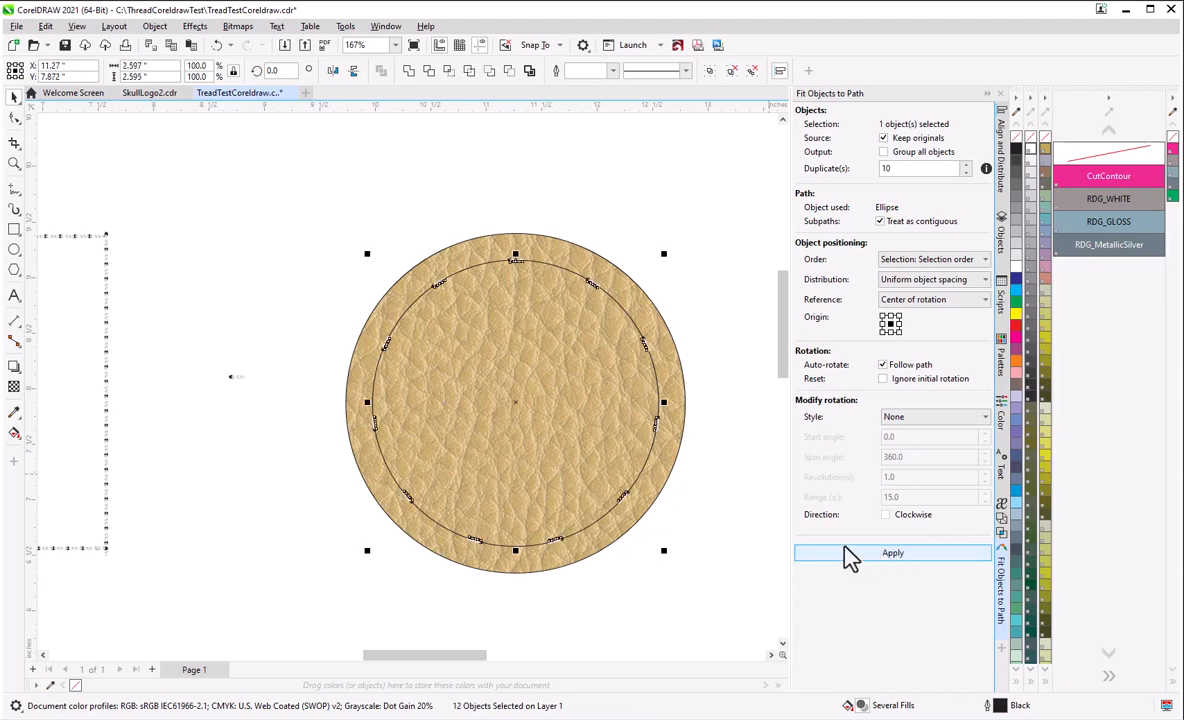
scroll(229, 394, up, 3)
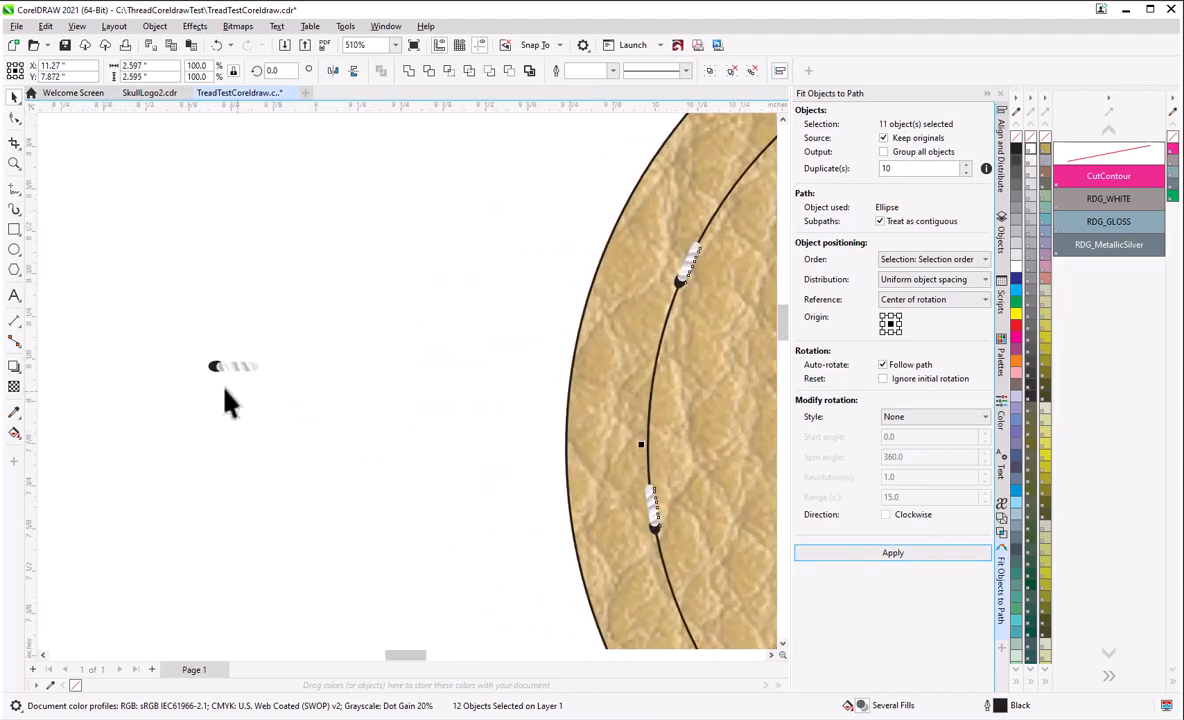
scroll(222, 390, down, 3)
scroll(280, 385, down, 2)
scroll(423, 445, up, 3)
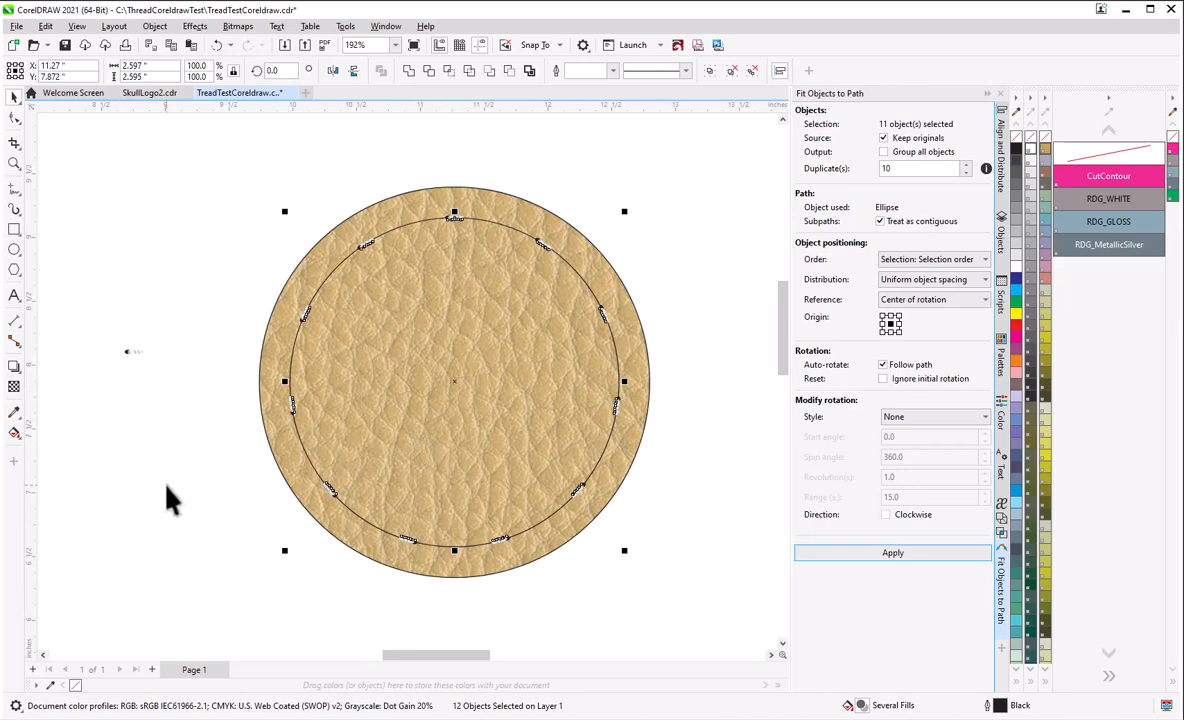
scroll(415, 465, up, 1)
scroll(420, 471, down, 2)
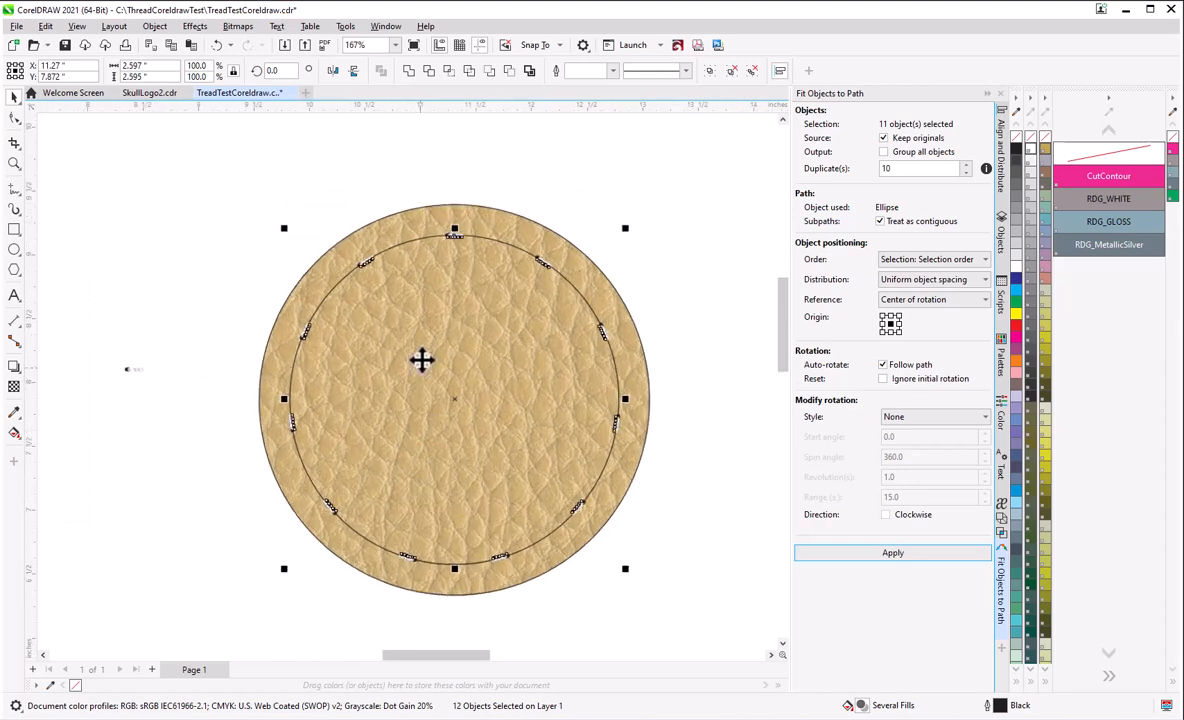
scroll(420, 357, up, 2)
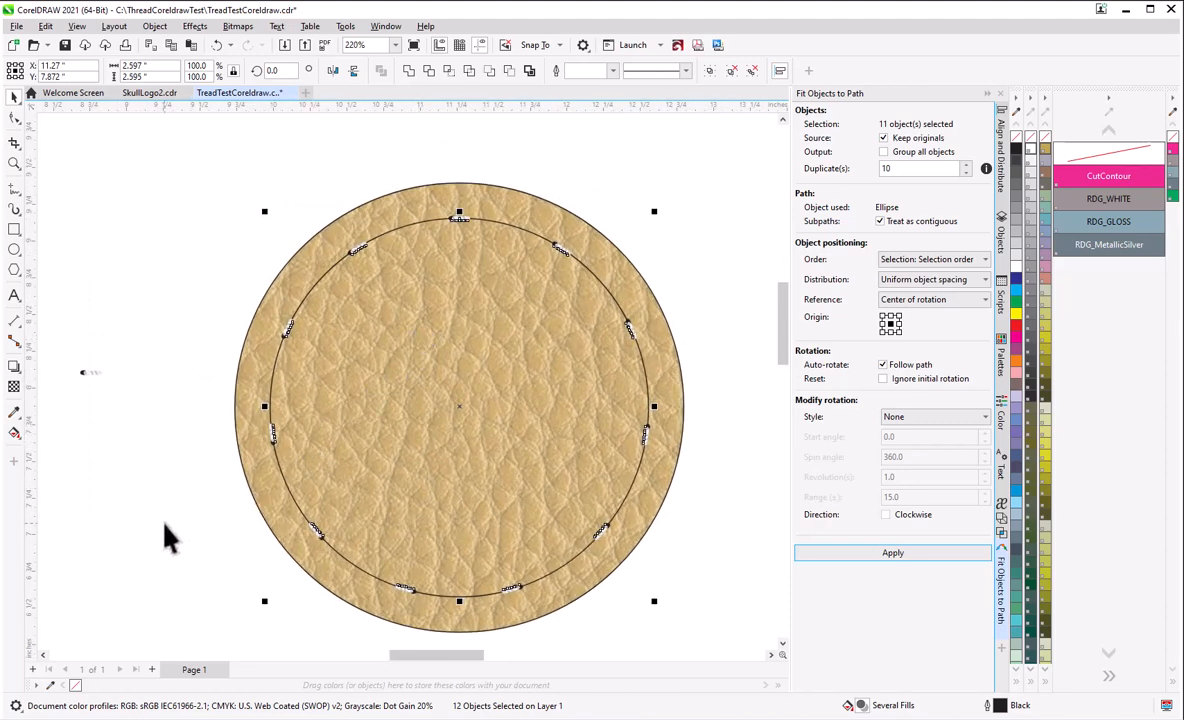
key(ctrl+z)
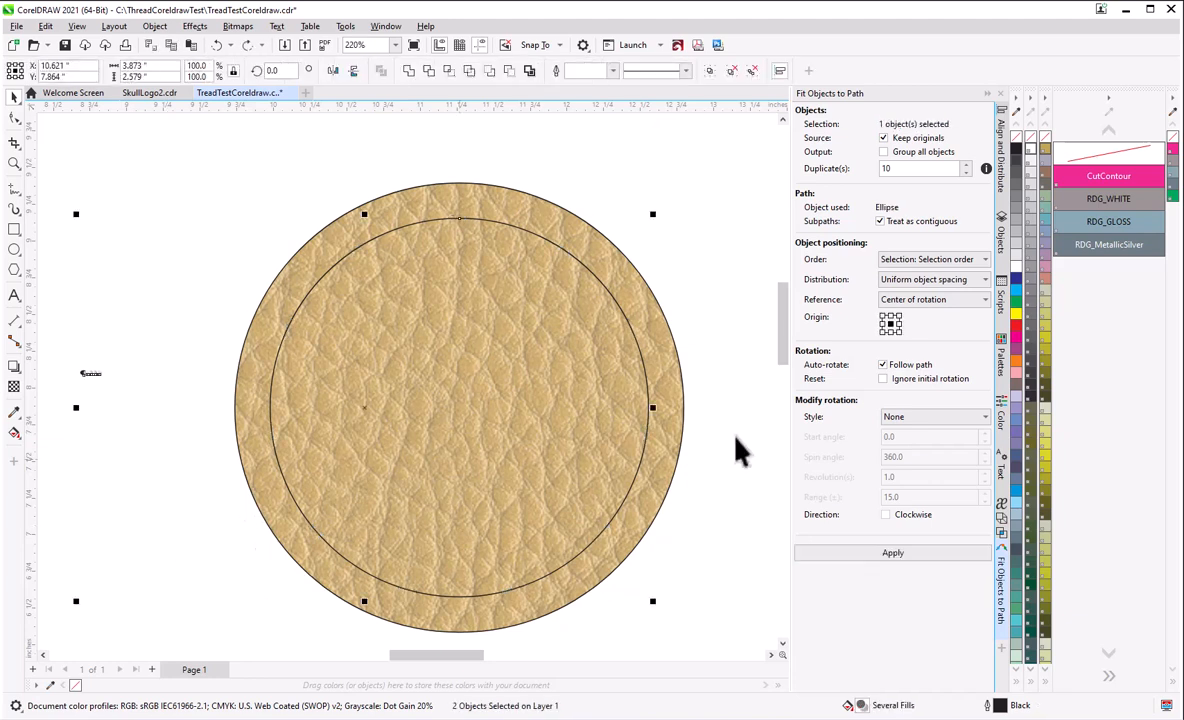
- Try fitting the stitch around the inner circle with 45 duplicates, and undo the fit after checking the gaps
drag(922, 168, 873, 170)
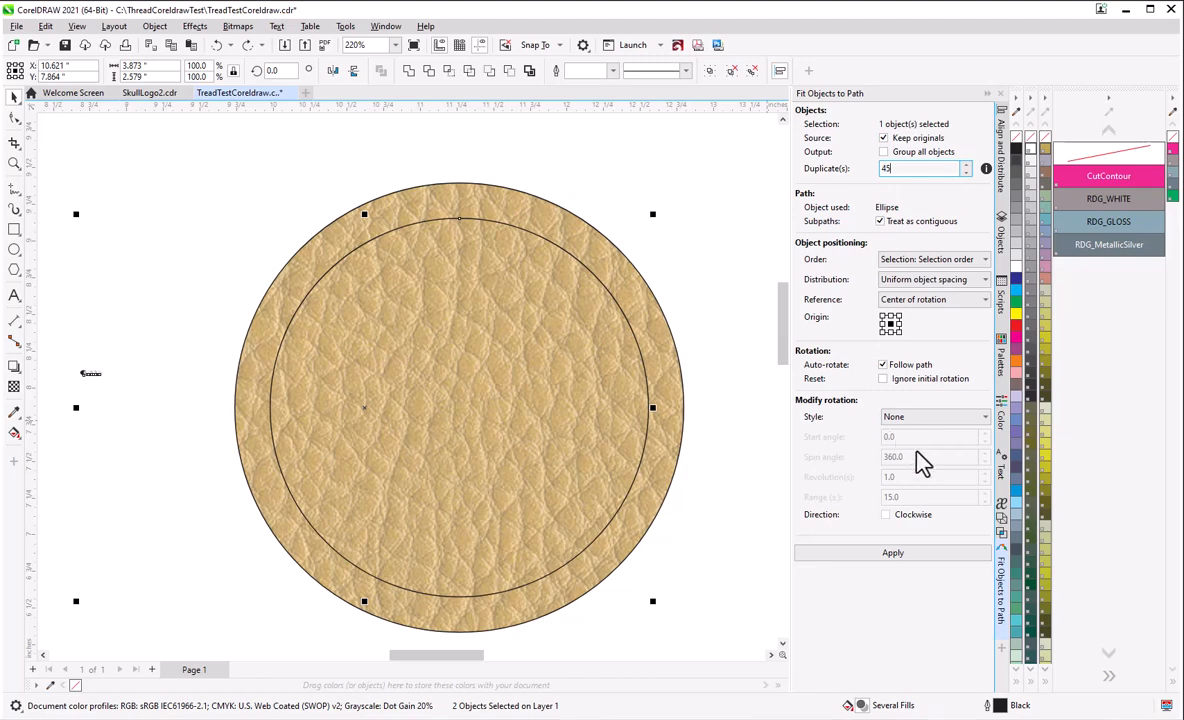
text(45)
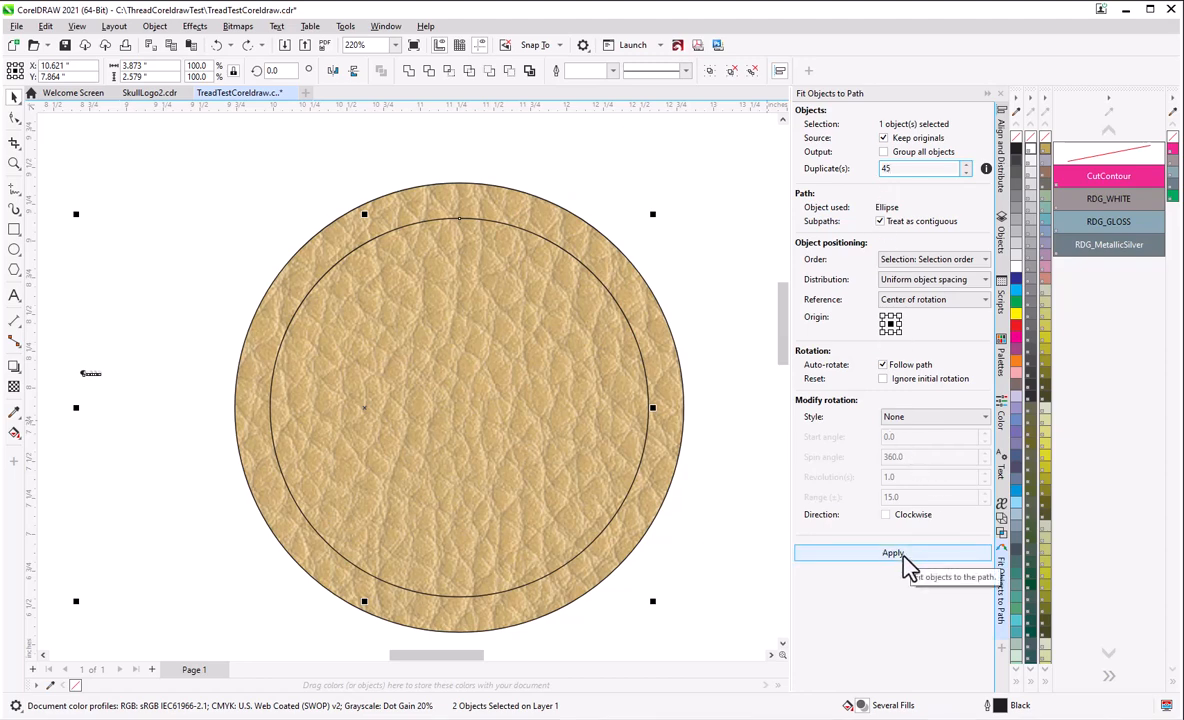
click(907, 566)
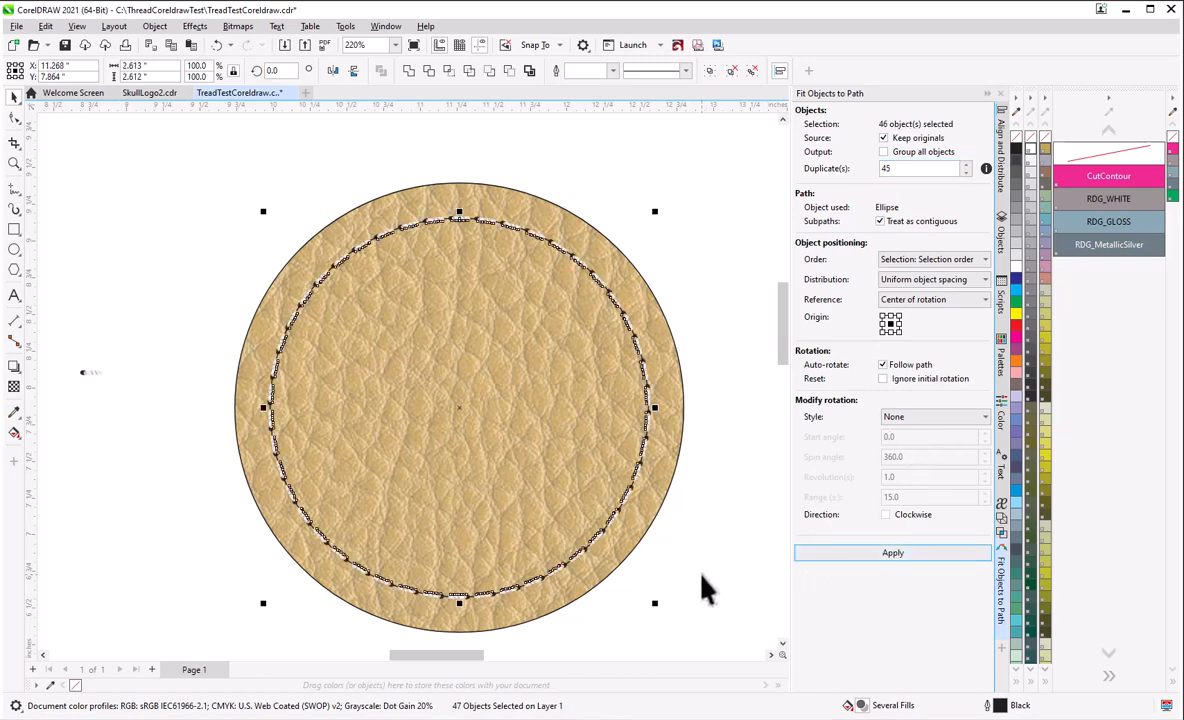
scroll(642, 430, up, 6)
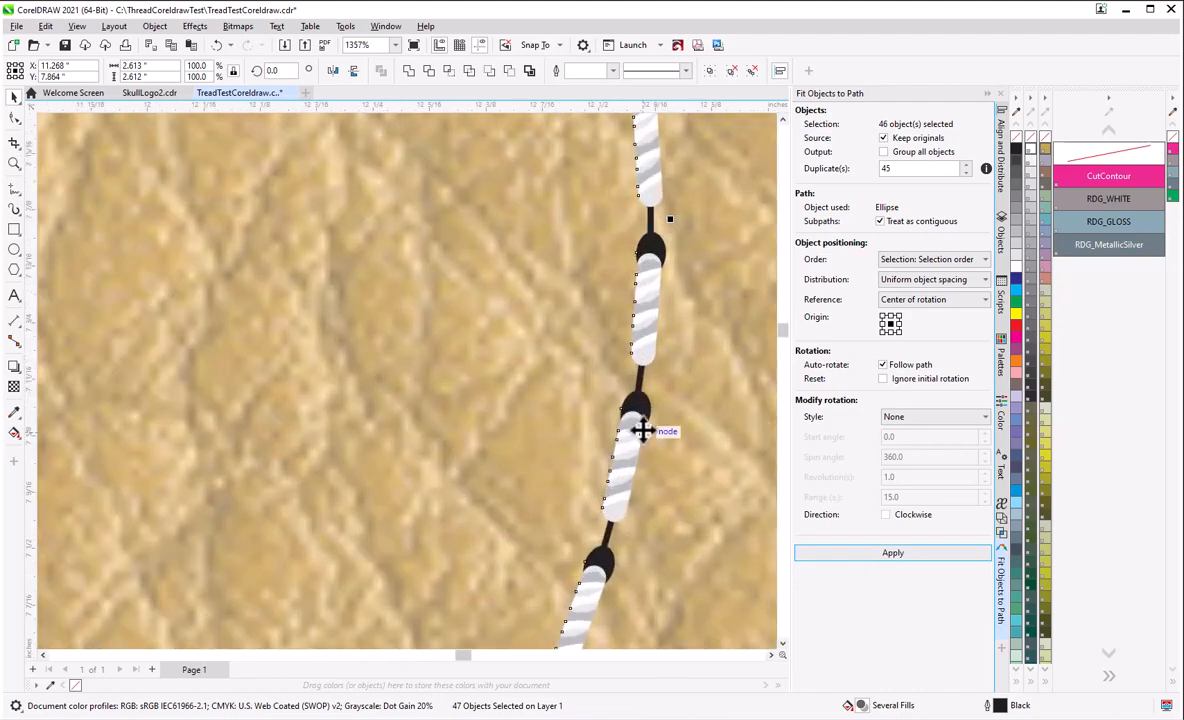
scroll(642, 376, down, 2)
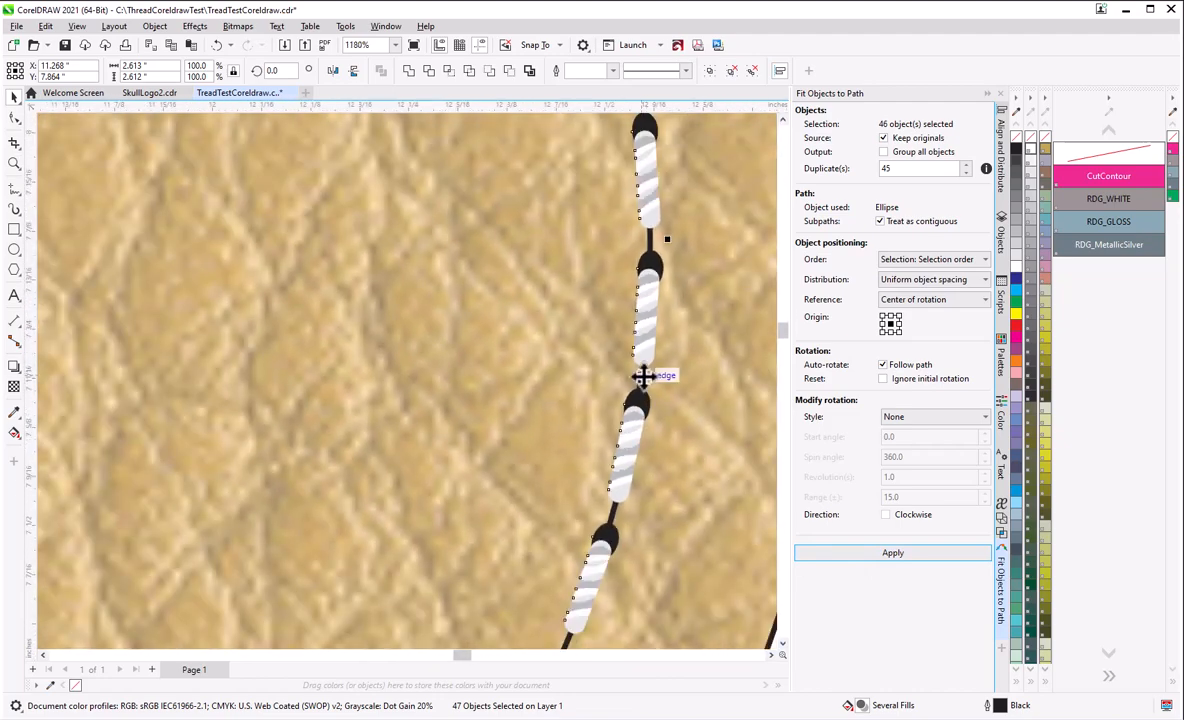
scroll(642, 376, down, 7)
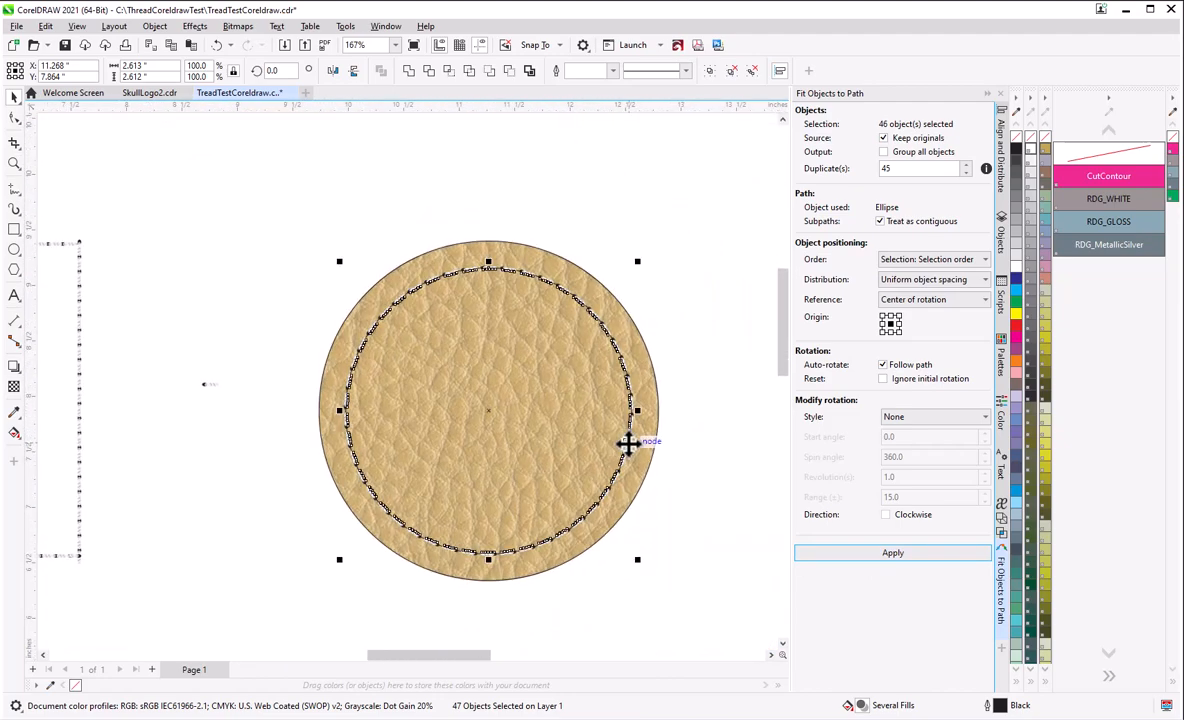
key(ctrl+z)
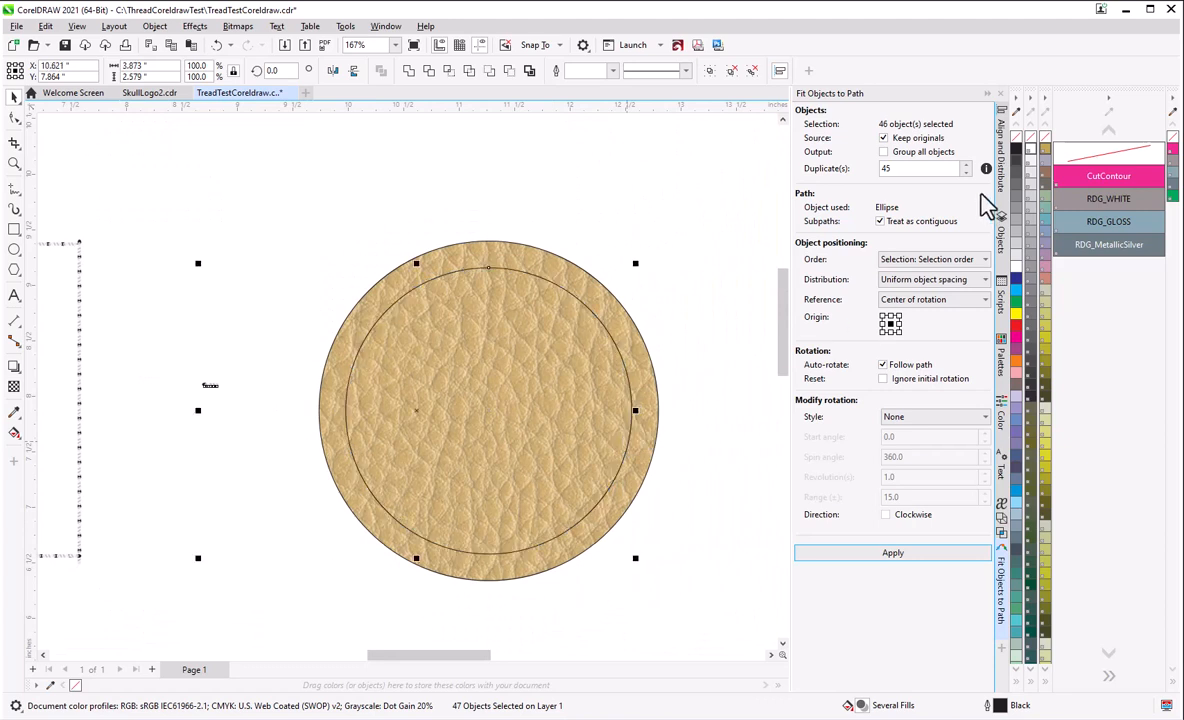
- Try 50 duplicates of the stitch around the inner circle, inspect the gaps up close, and undo the fit
double_click(917, 167)
text(5)
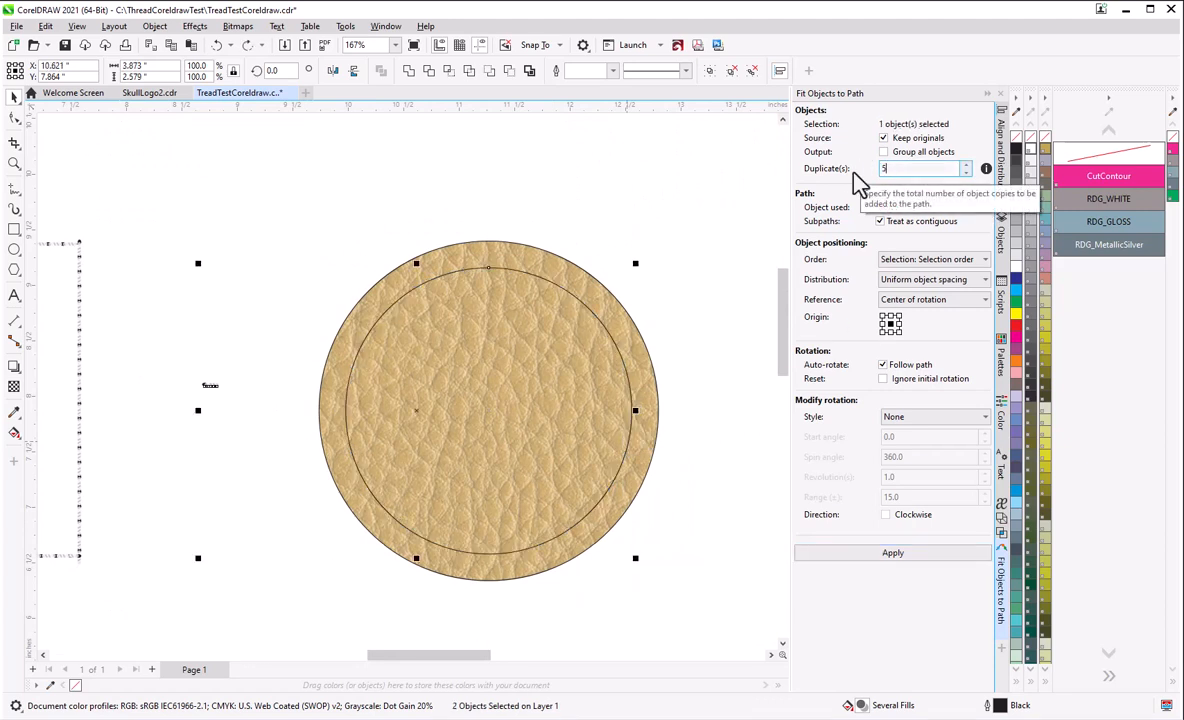
click(916, 556)
scroll(576, 478, up, 5)
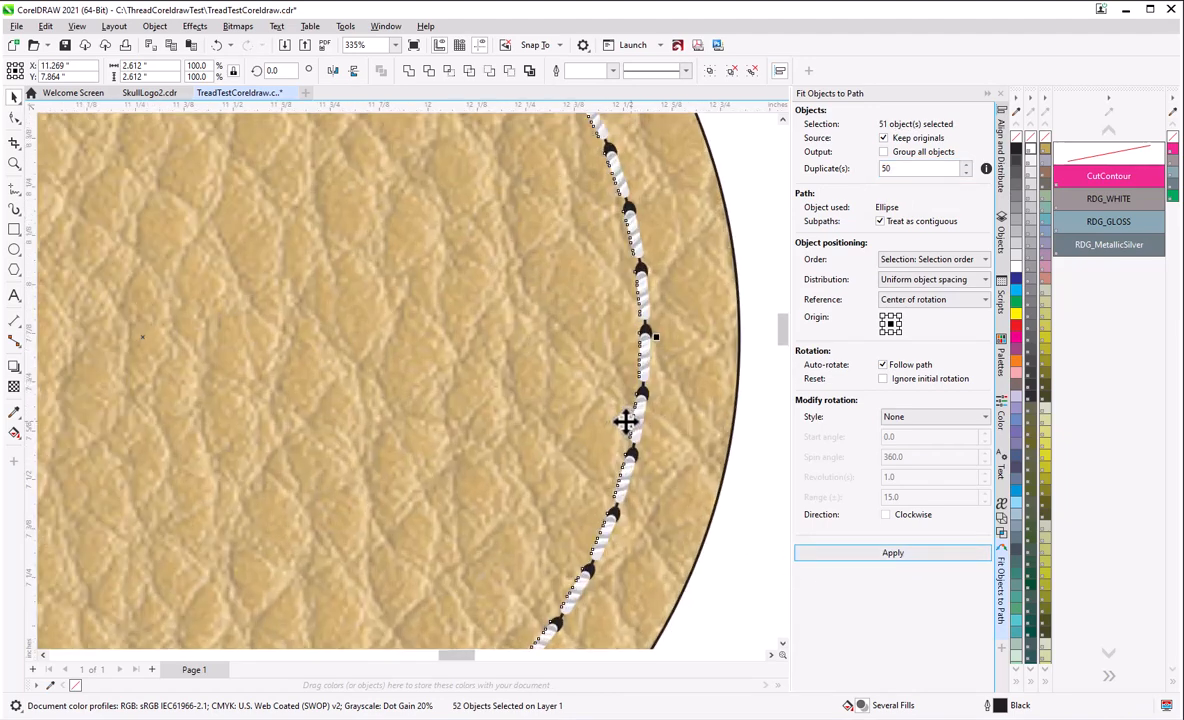
scroll(686, 404, up, 6)
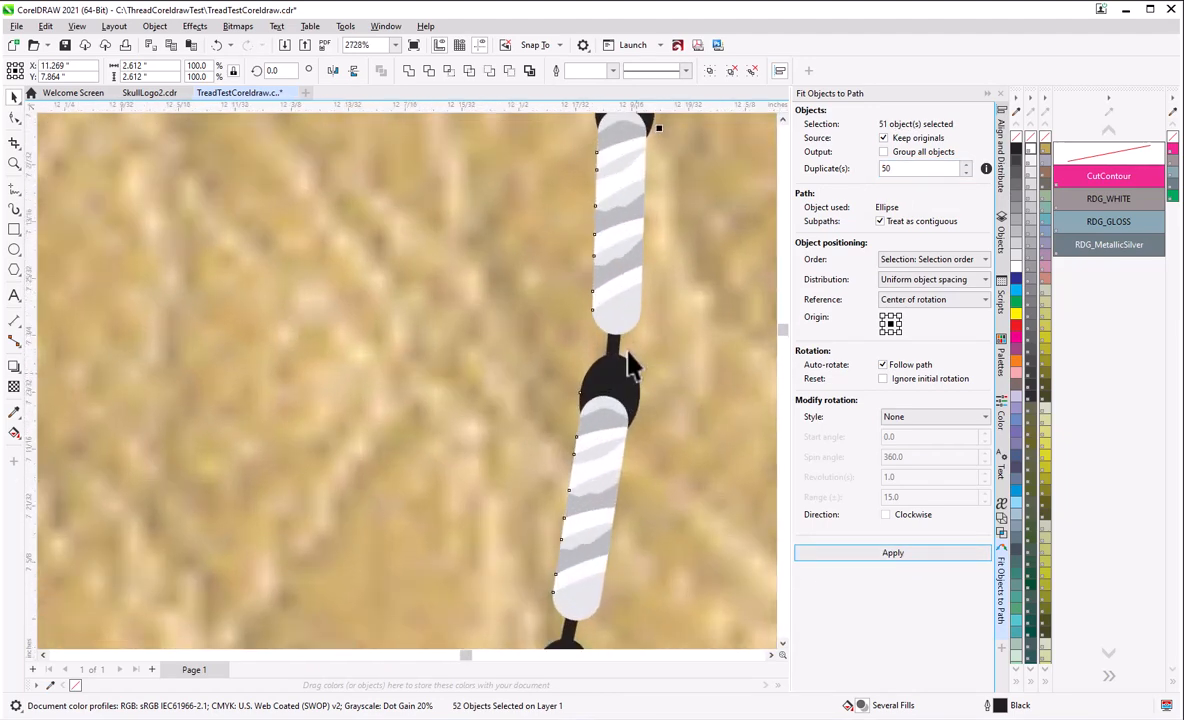
scroll(597, 408, down, 11)
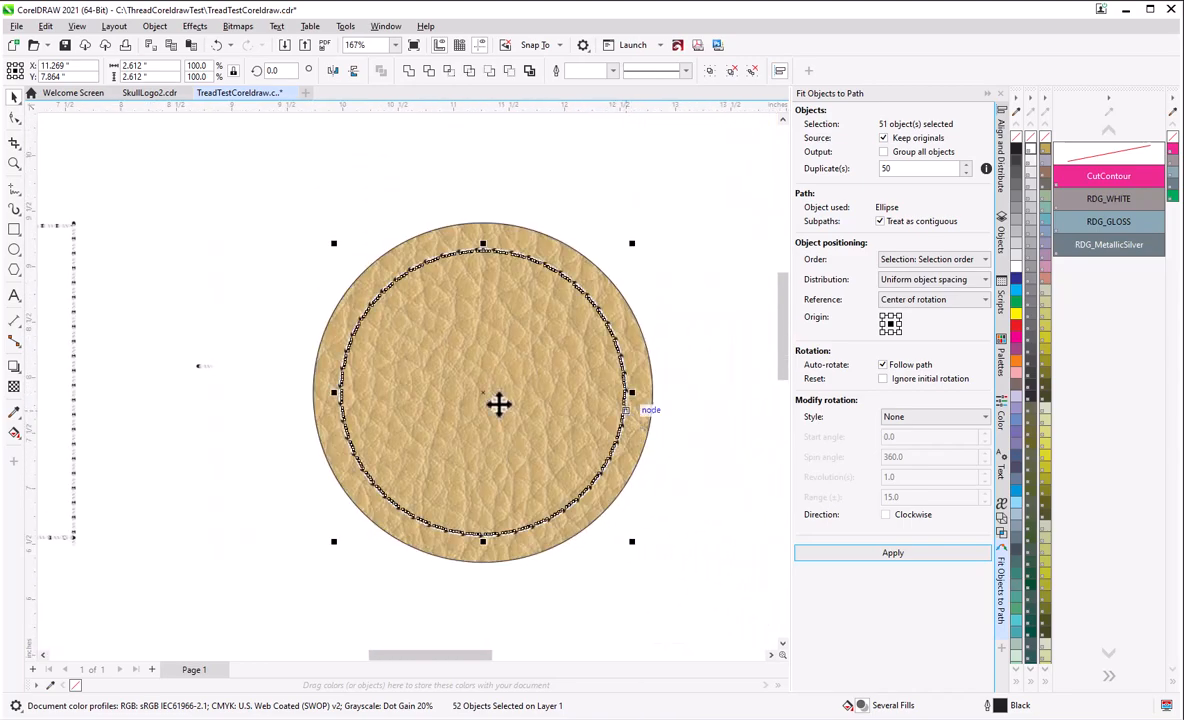
scroll(340, 377, up, 11)
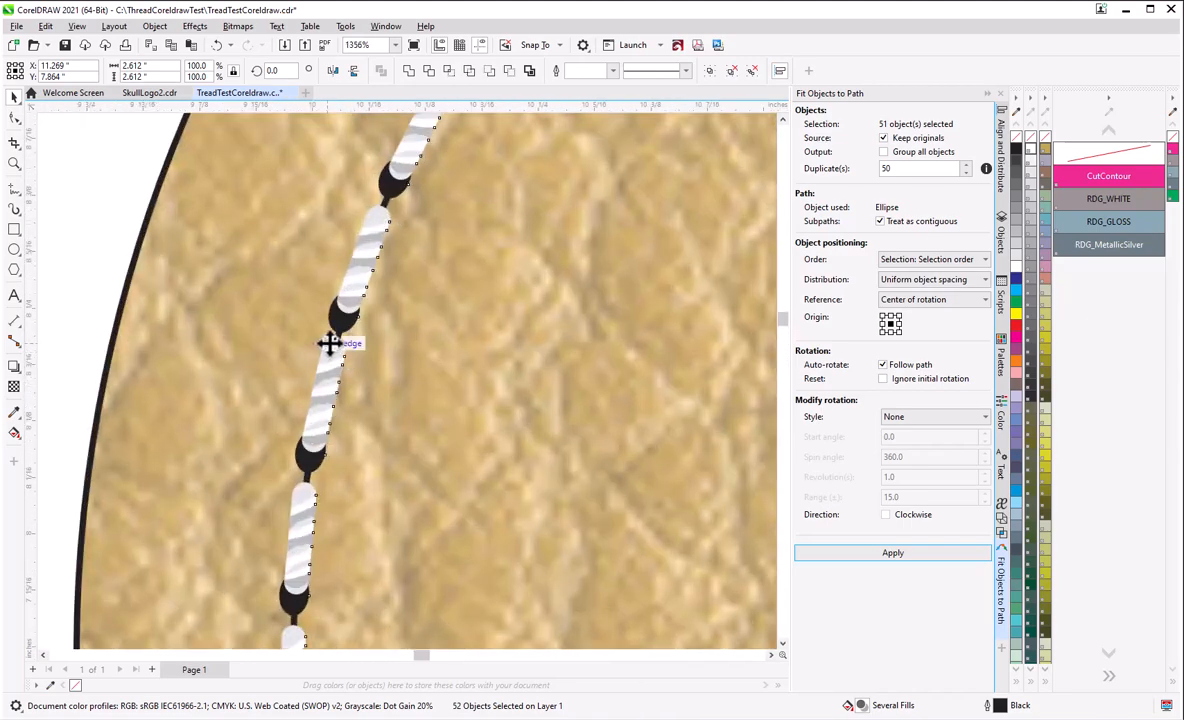
scroll(333, 355, down, 8)
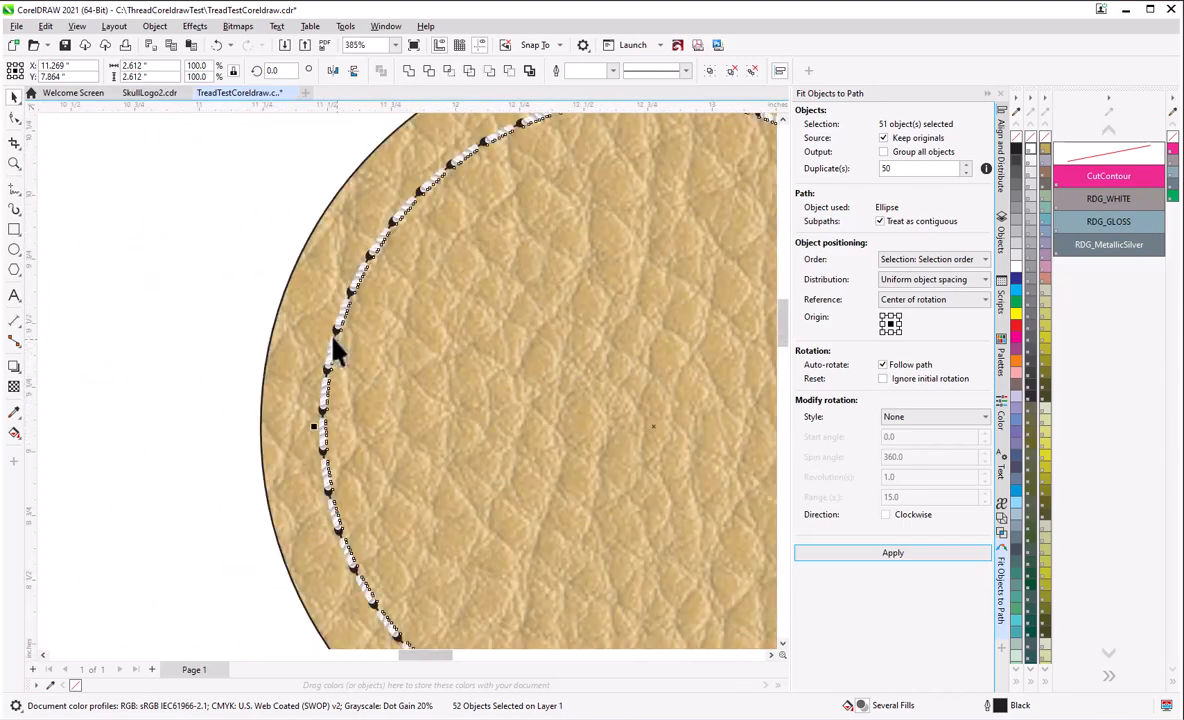
scroll(328, 341, down, 3)
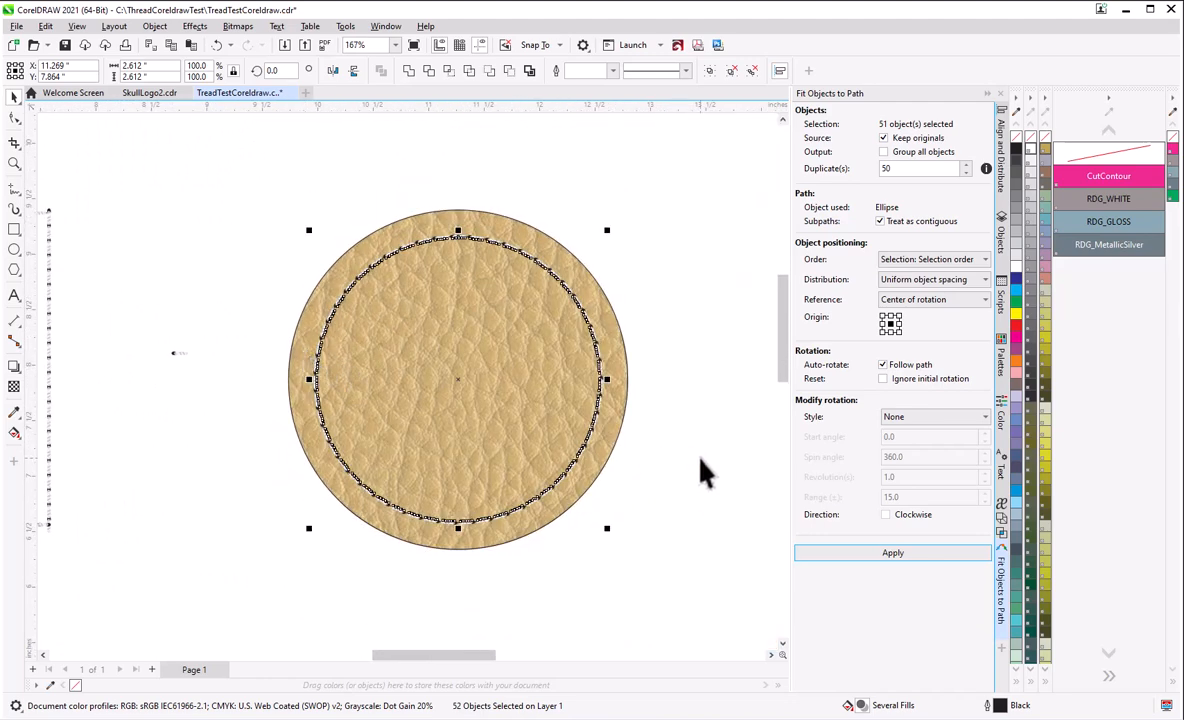
key(ctrl+z)
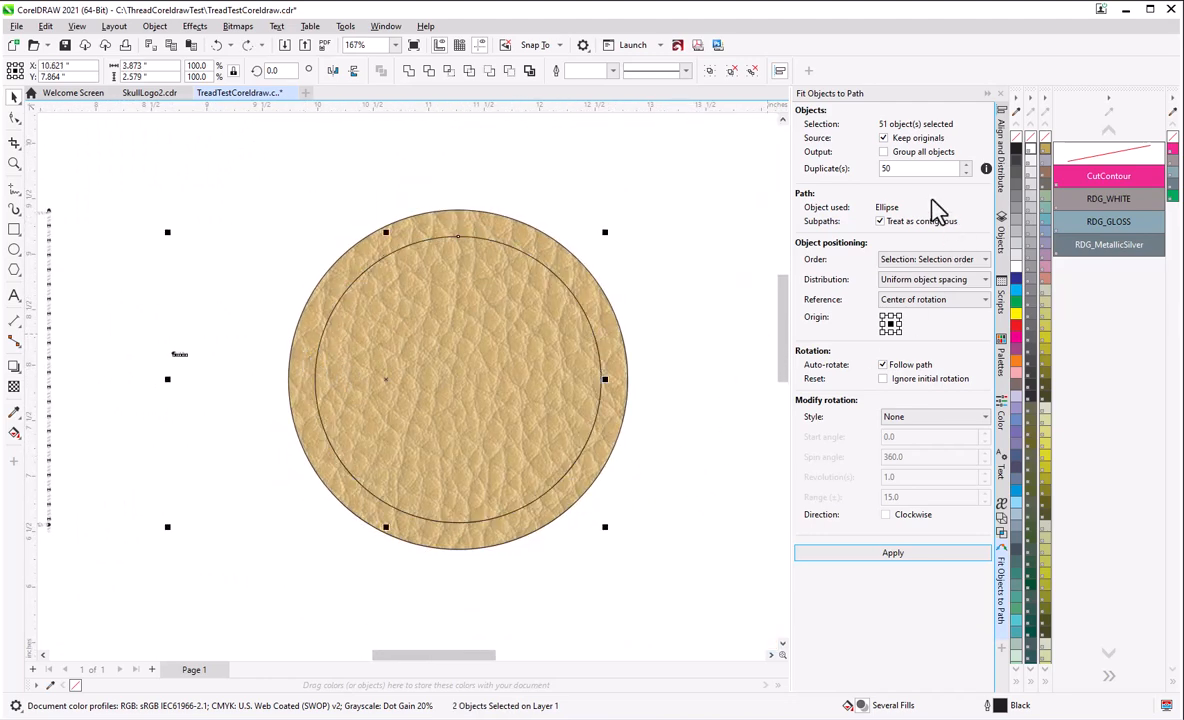
- Set the number of duplicates for fitting the stitch to the inner circle to 60
drag(916, 170, 862, 180)
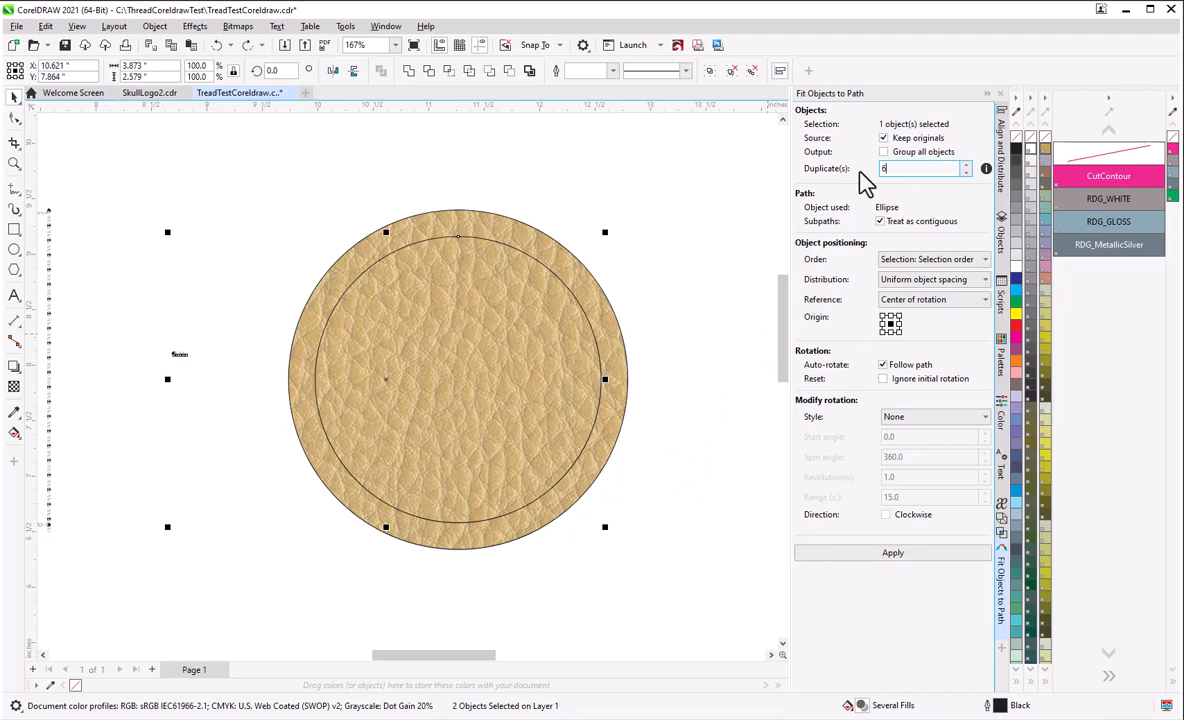
text(60)
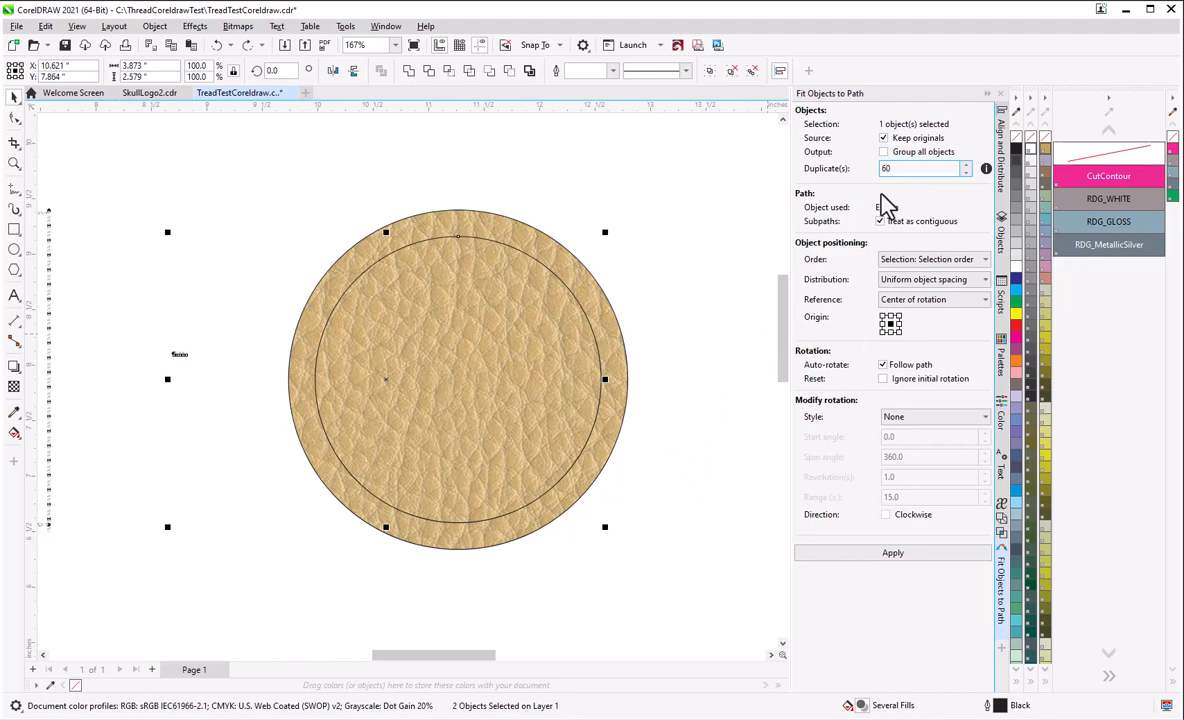
- Fit 60 duplicates of the thread stitch along the inner circle with uniform object spacing, keeping the originals
click(908, 556)
- Examine the stitches around the inner circle up close and as a whole for spacing and gaps between them, with nothing selected
scroll(600, 400, up, 4)
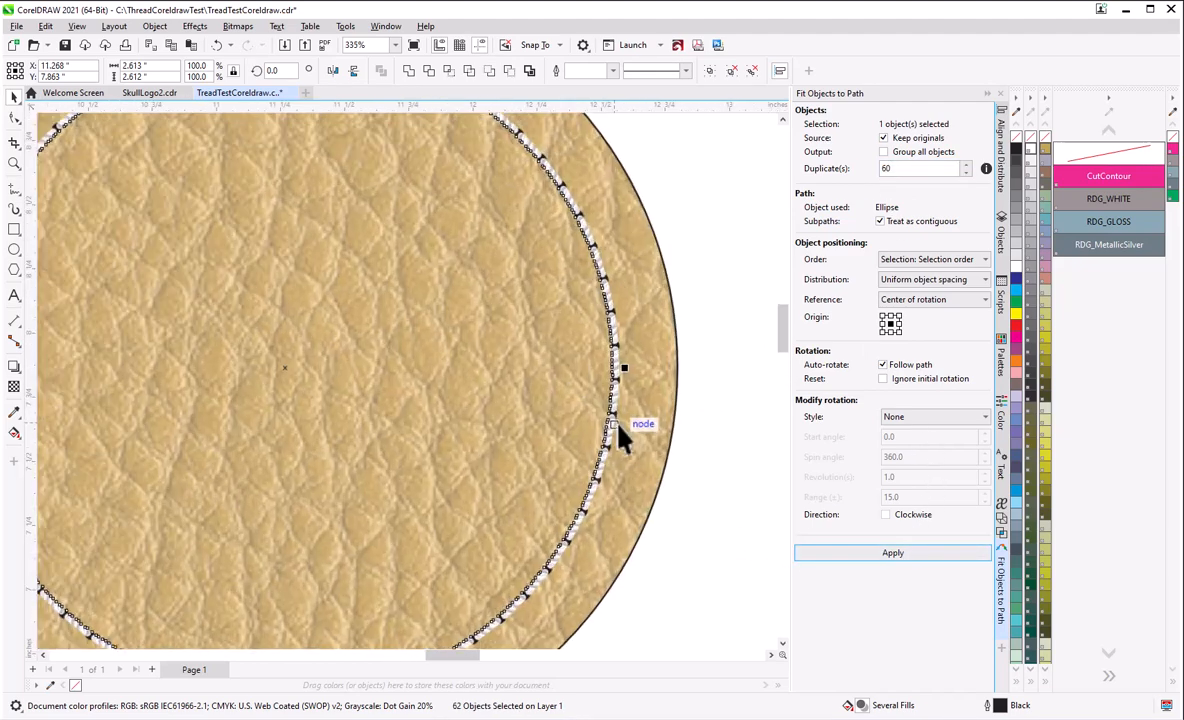
scroll(619, 410, up, 2)
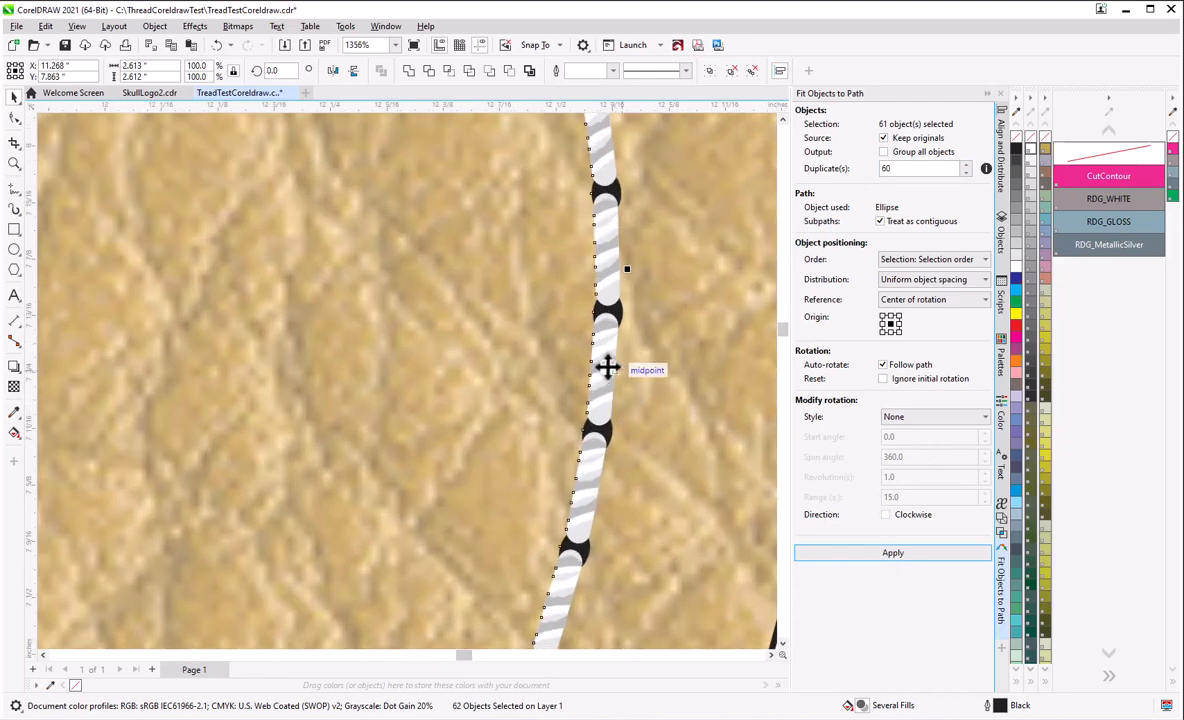
scroll(607, 362, up, 1)
scroll(616, 296, down, 1)
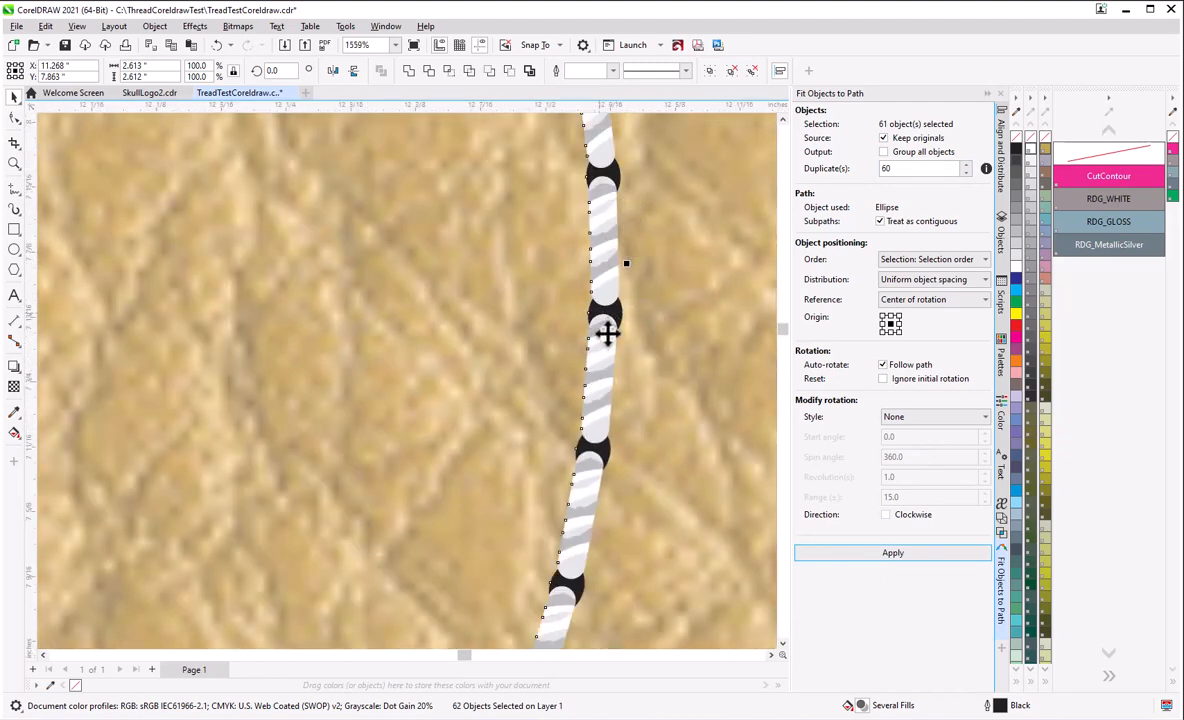
scroll(611, 314, up, 1)
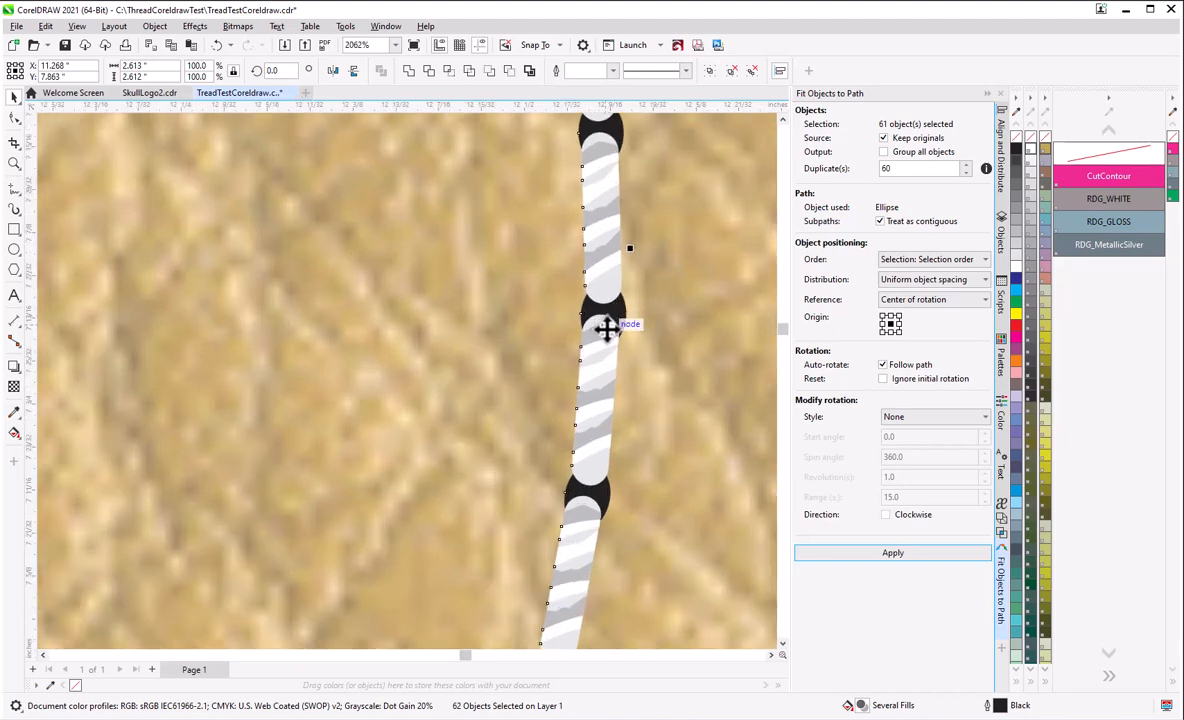
scroll(607, 326, down, 1)
scroll(605, 335, down, 5)
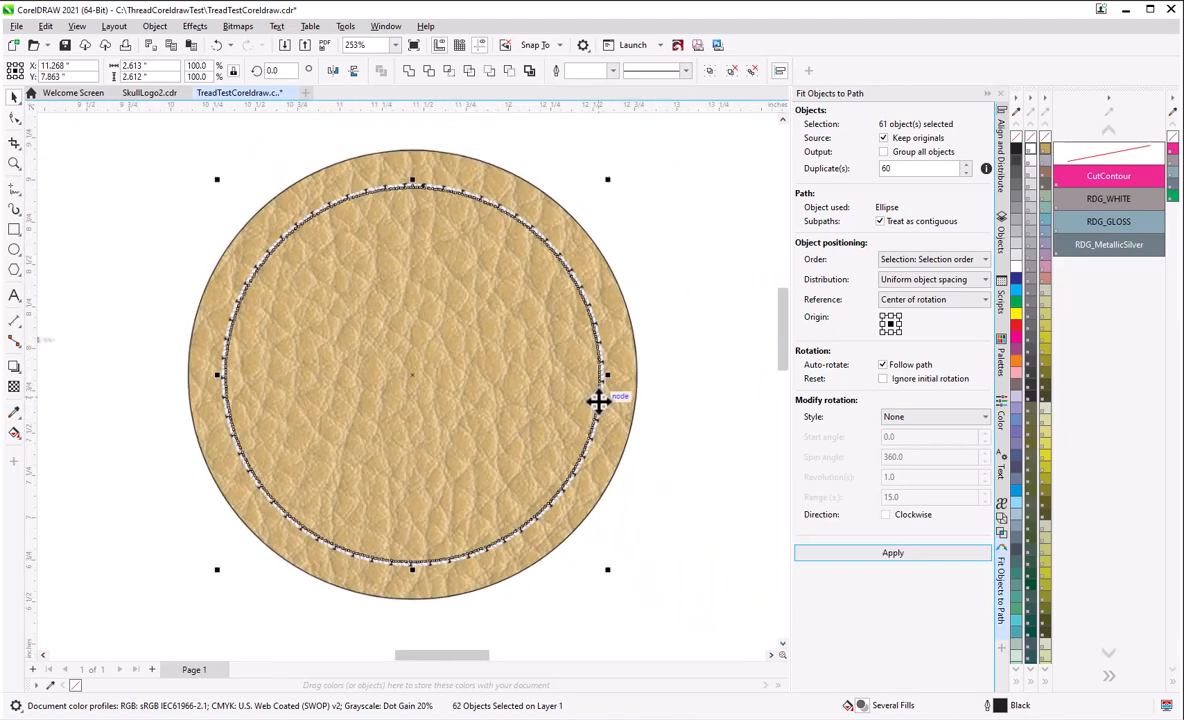
scroll(310, 284, up, 7)
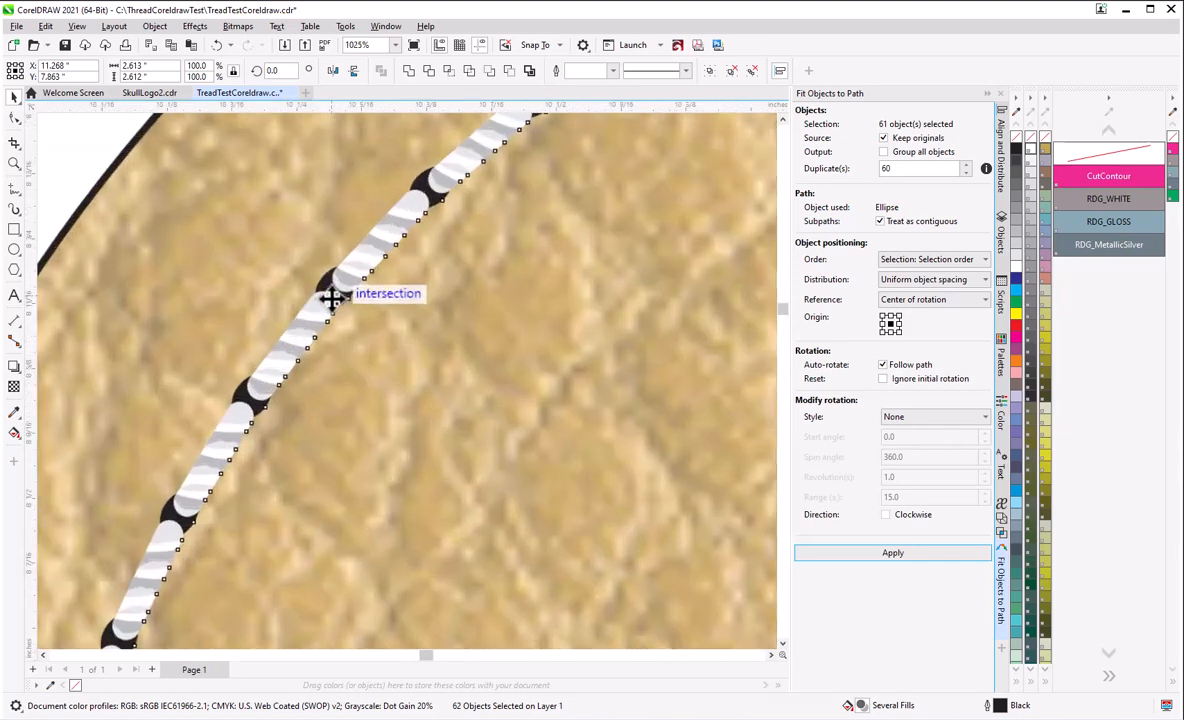
scroll(330, 298, down, 3)
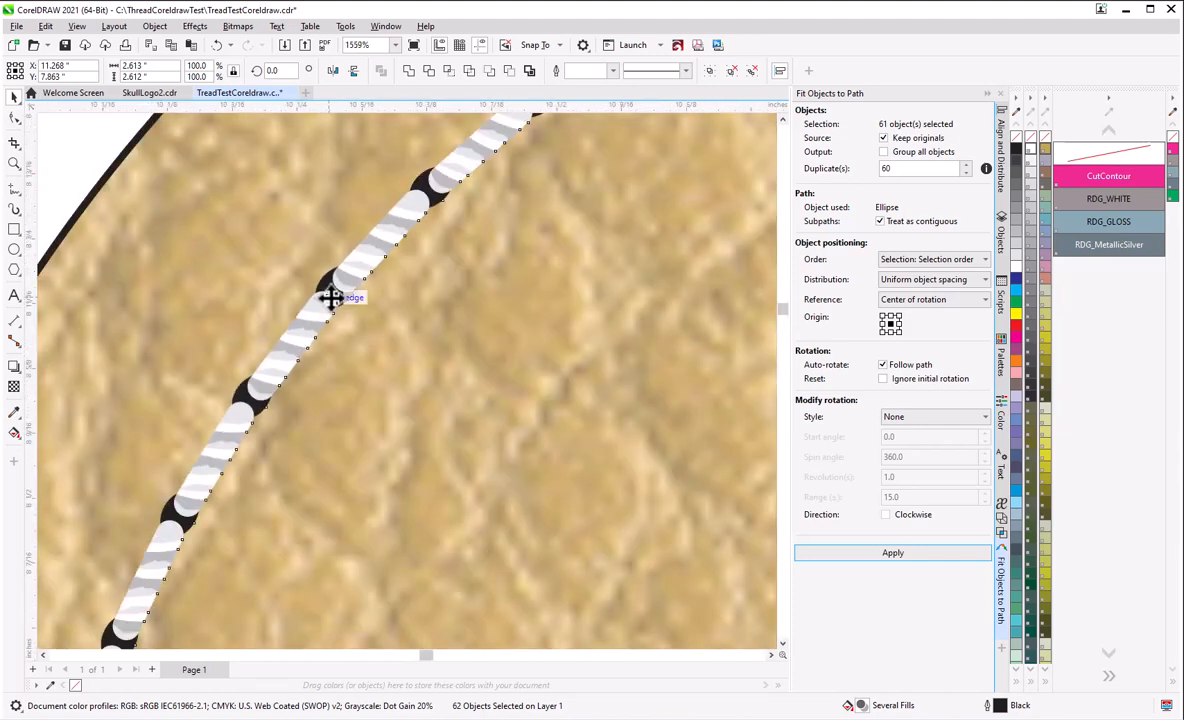
scroll(330, 298, down, 4)
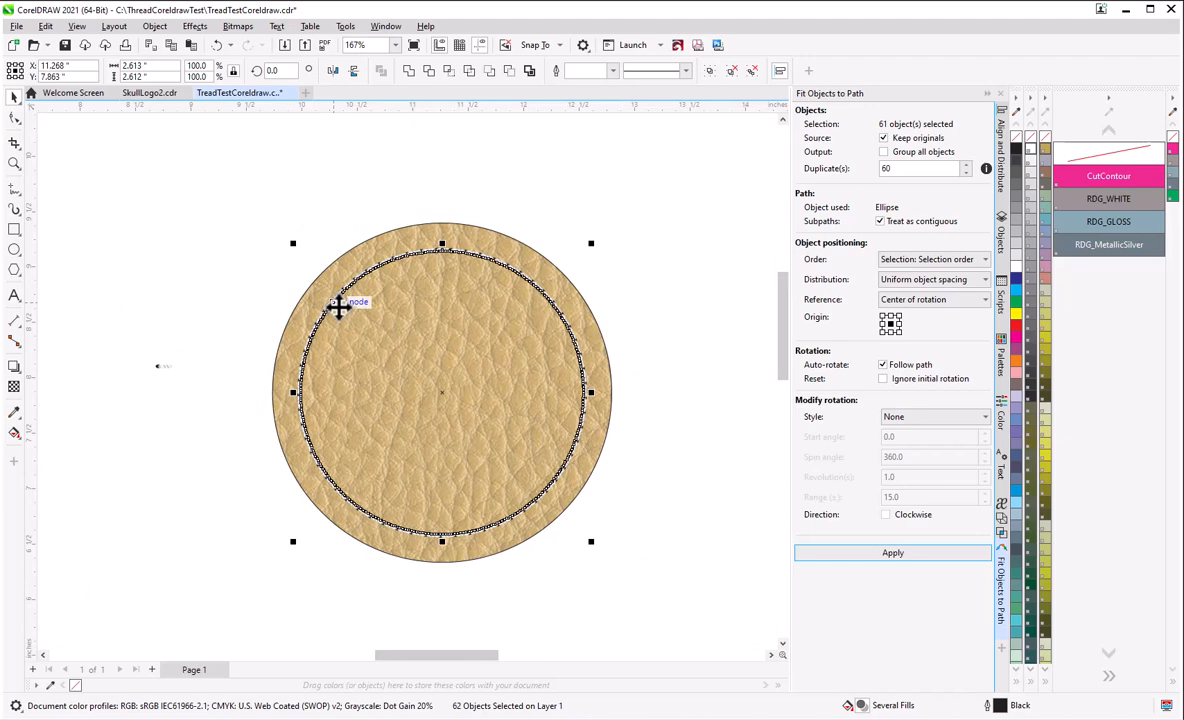
click(230, 312)
scroll(350, 340, up, 3)
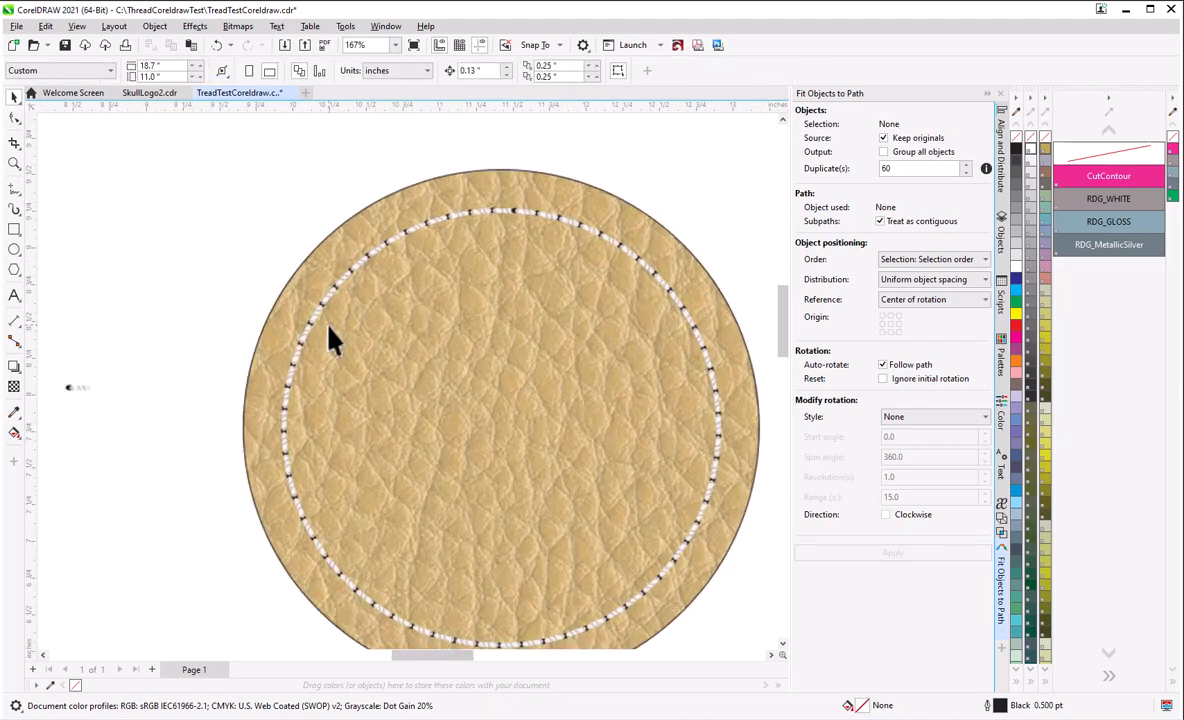
scroll(300, 332, down, 2)
scroll(340, 343, up, 1)
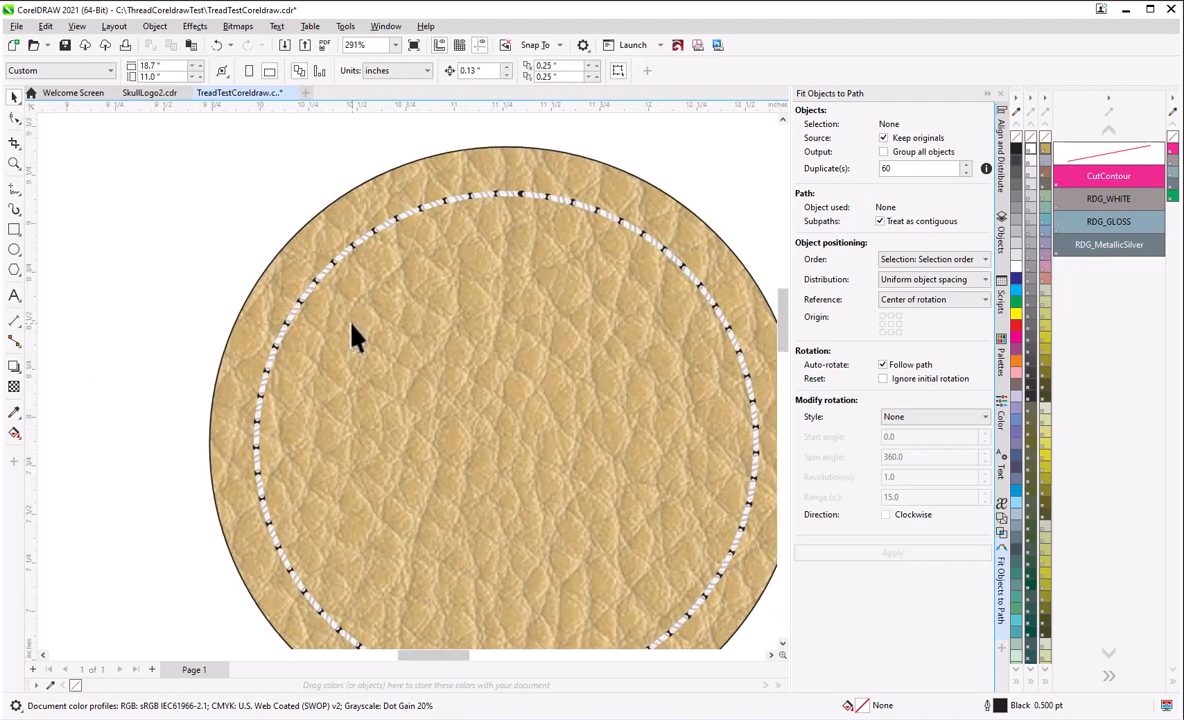
- Switch the display to Wireframe and select the inner guide circle running through the centre of the stitches
click(78, 27)
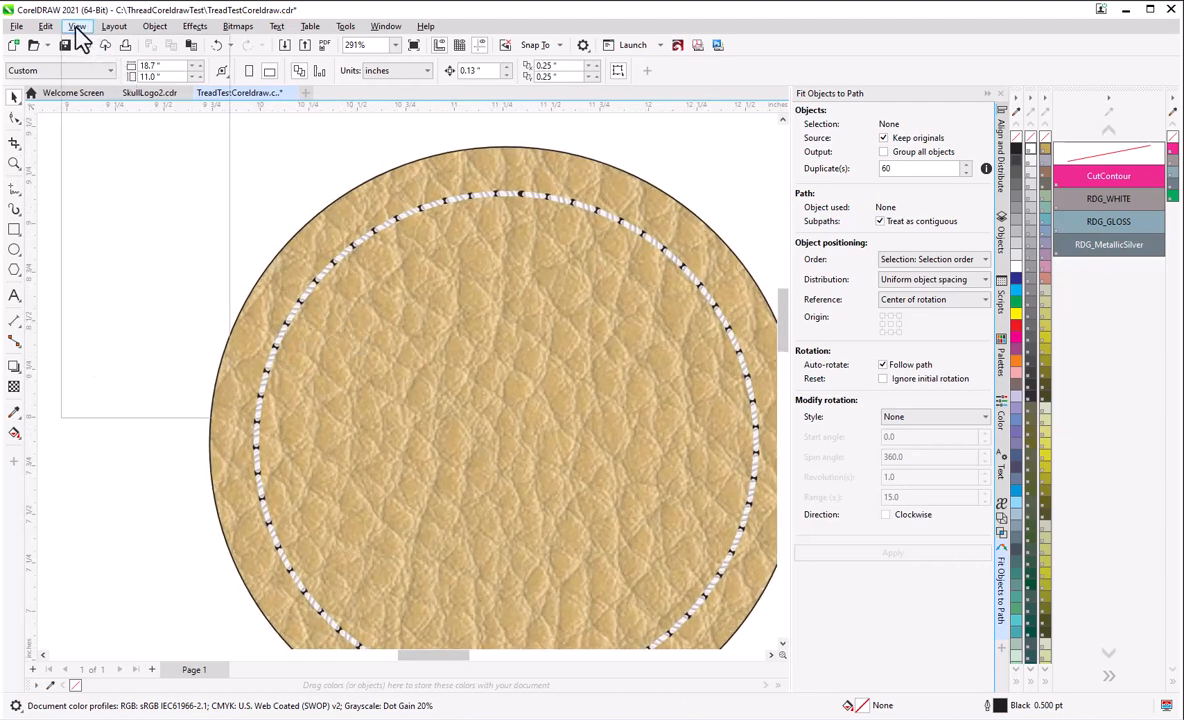
click(100, 45)
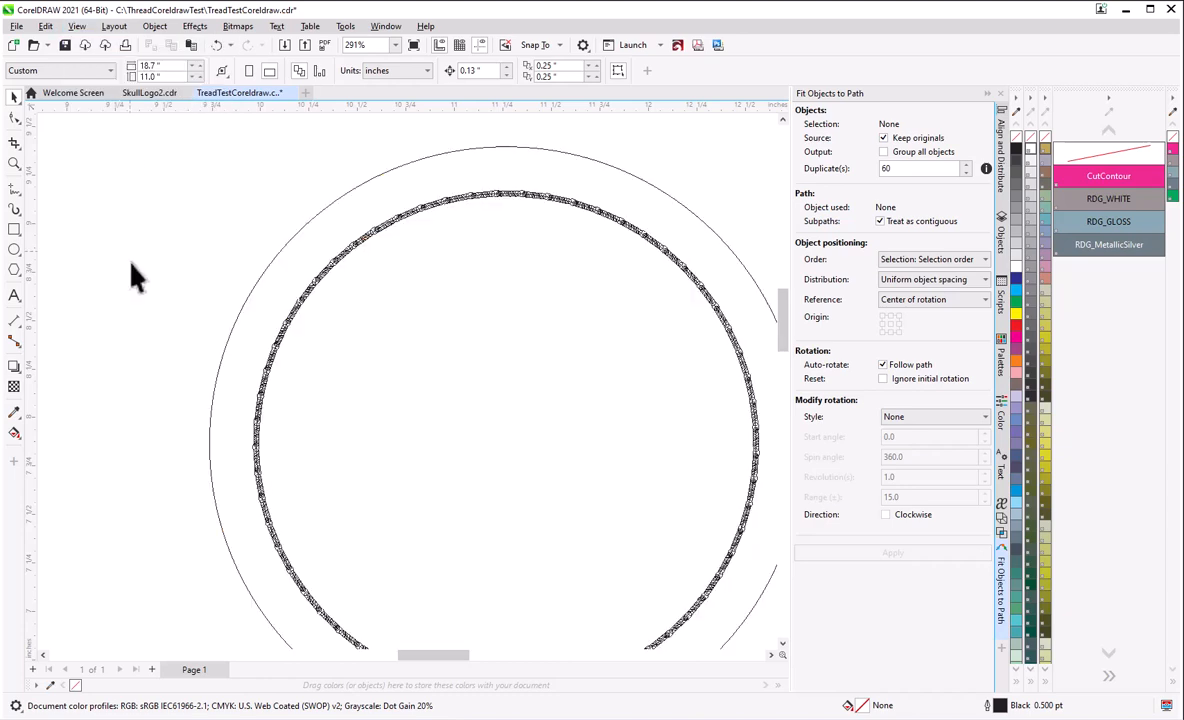
scroll(285, 315, up, 11)
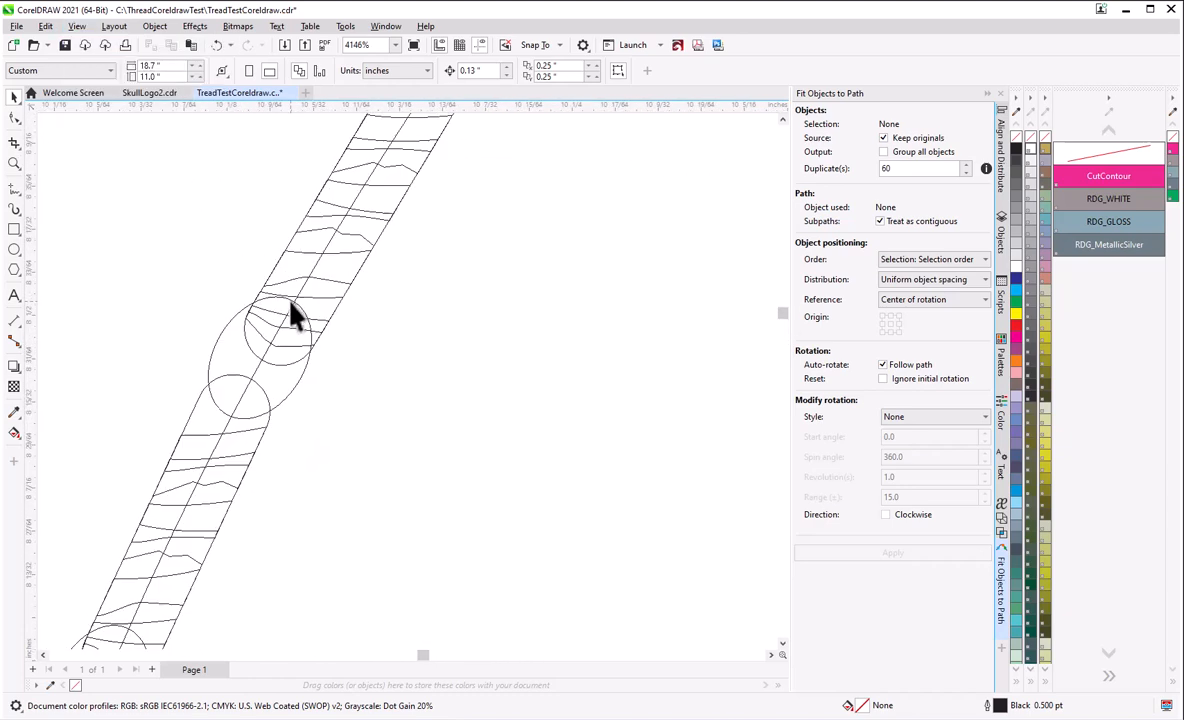
scroll(290, 327, up, 2)
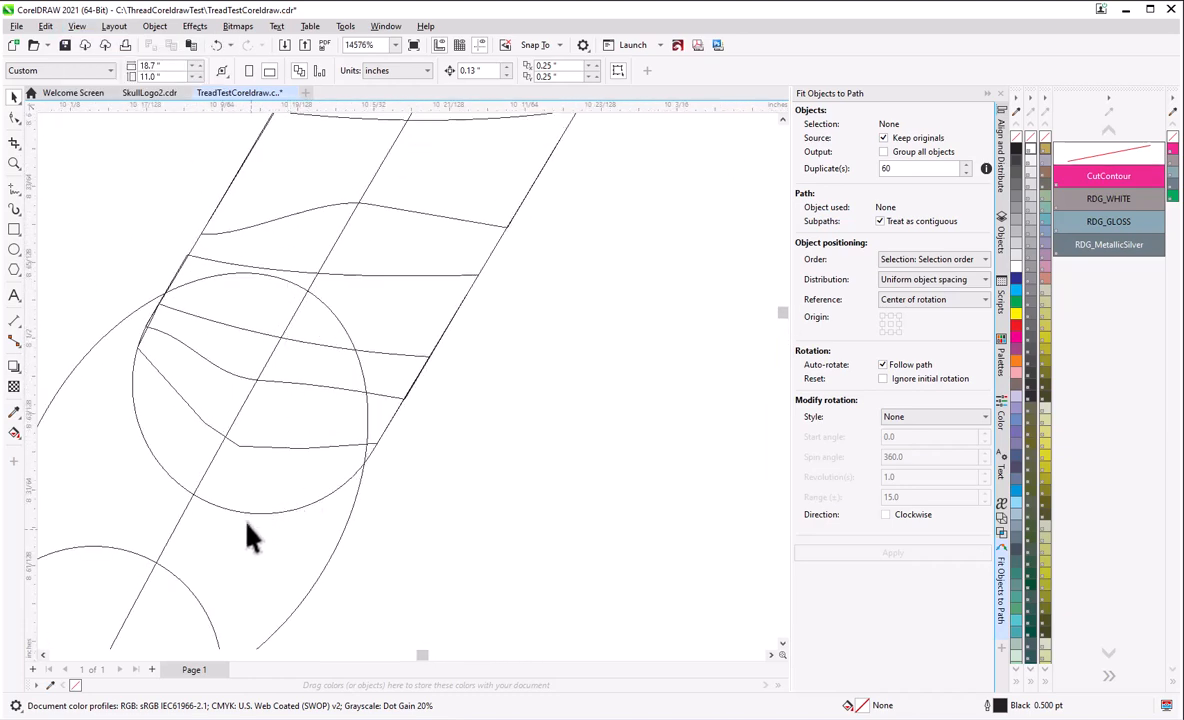
scroll(238, 476, down, 3)
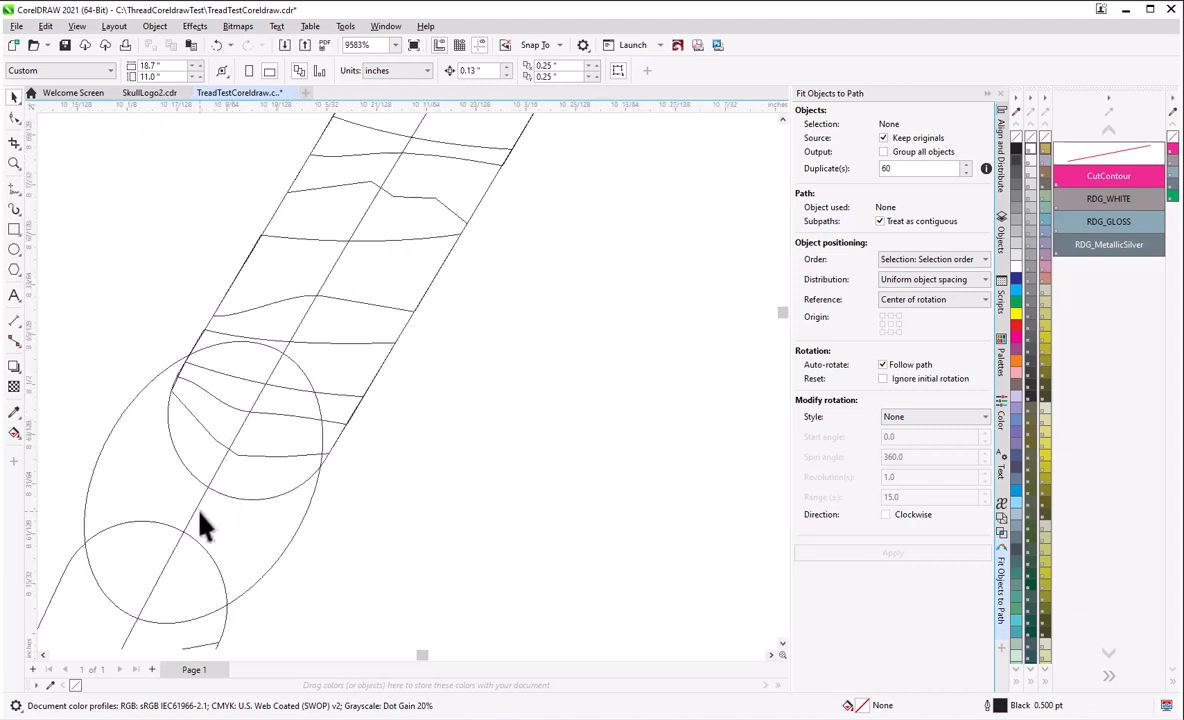
scroll(200, 512, up, 3)
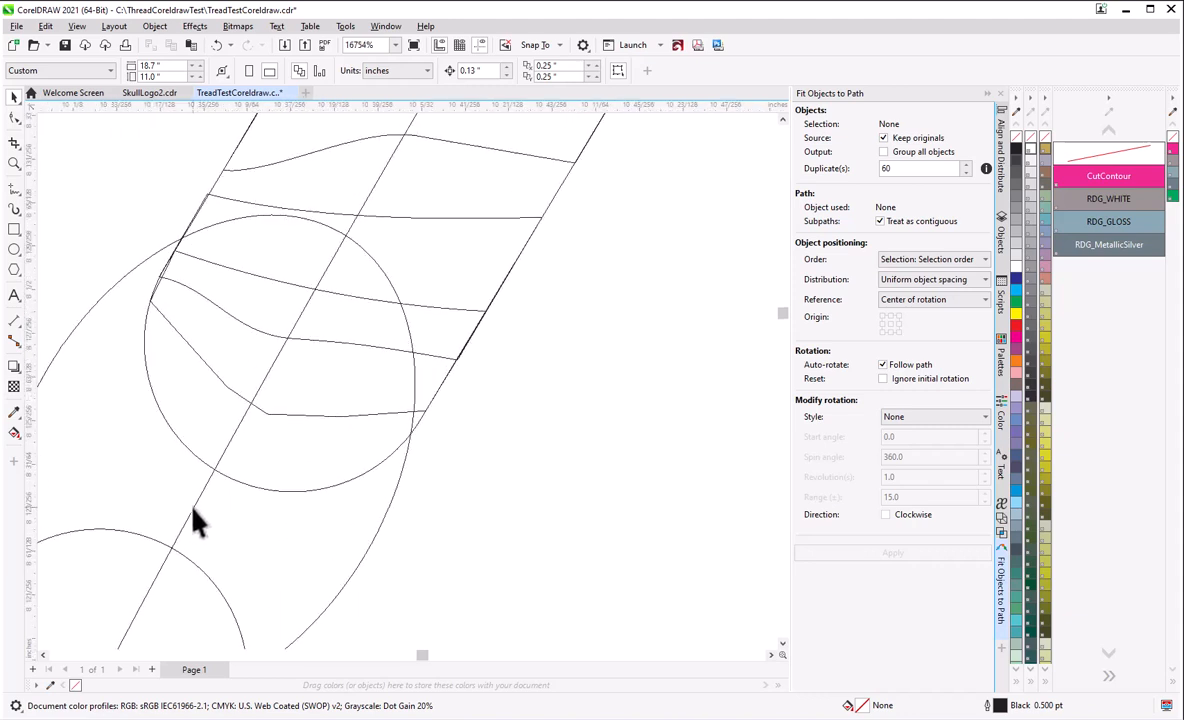
click(194, 510)
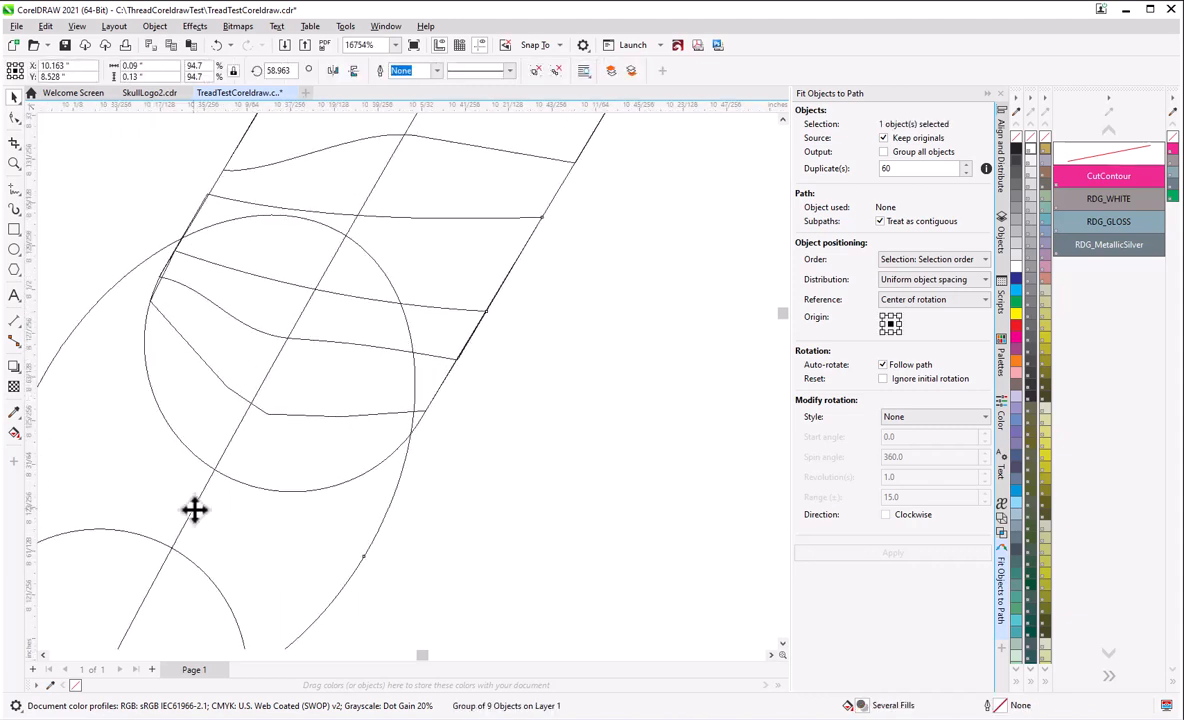
click(193, 508)
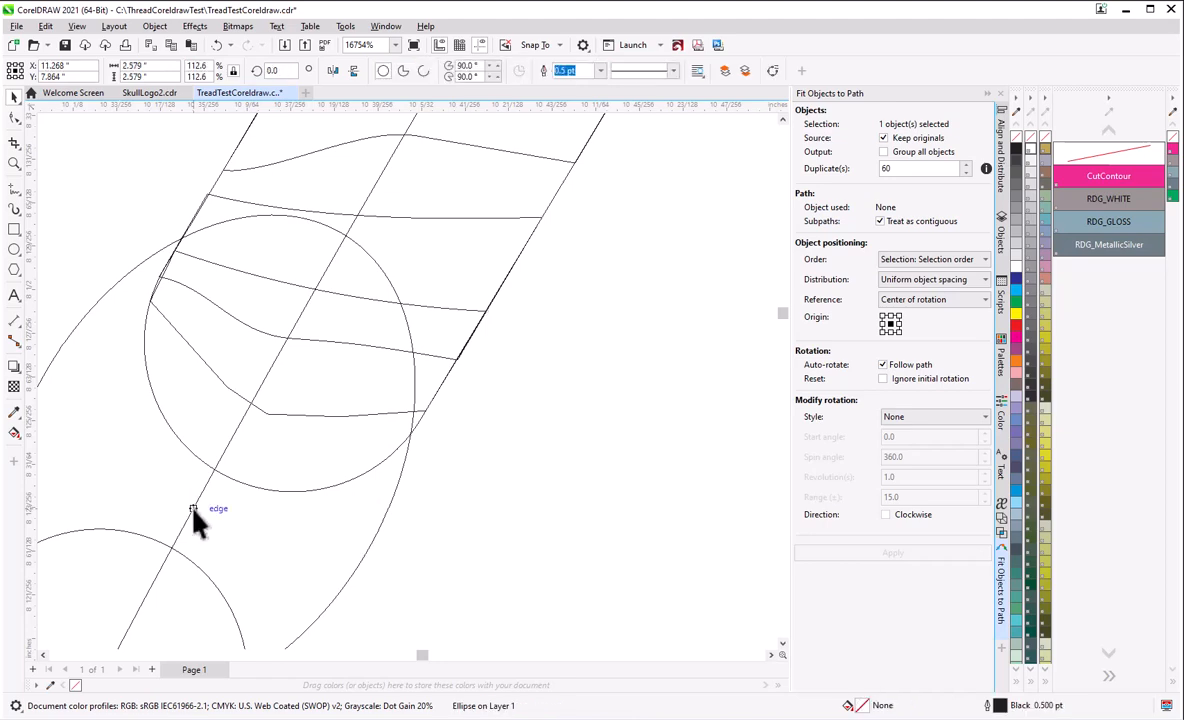
- Reselect the inner guide circle, move it off the stitches to check the selection, and undo the move
scroll(228, 485, down, 2)
scroll(230, 492, down, 3)
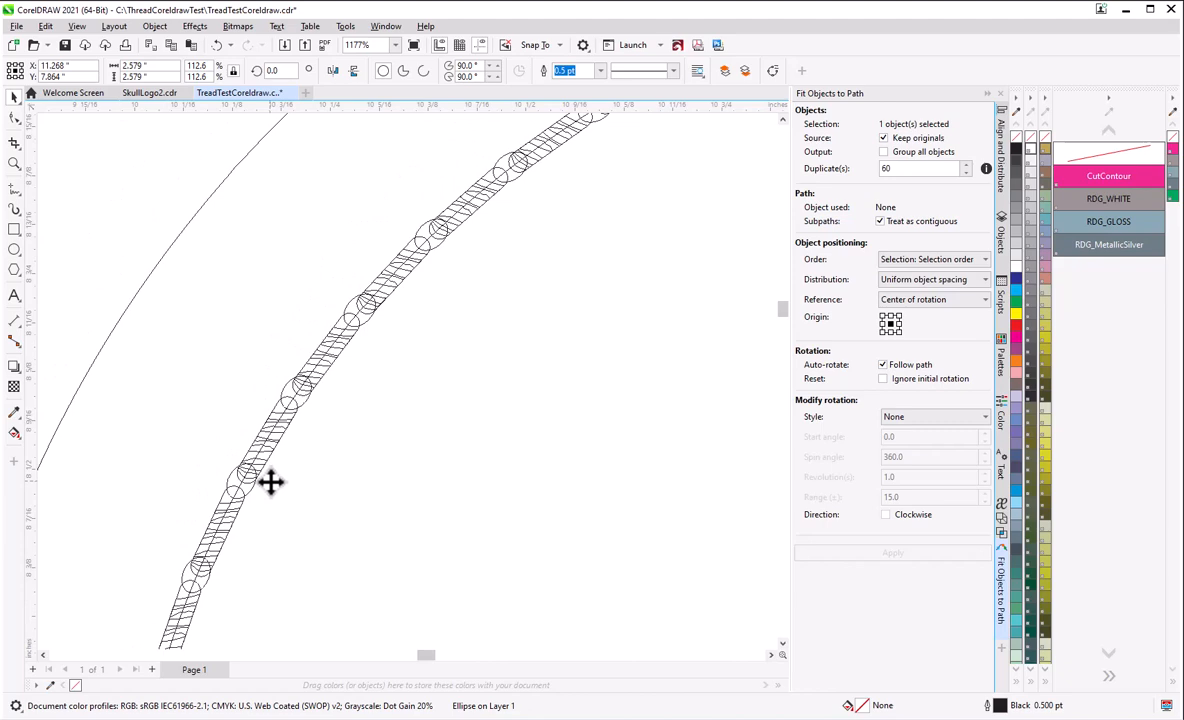
scroll(228, 458, up, 5)
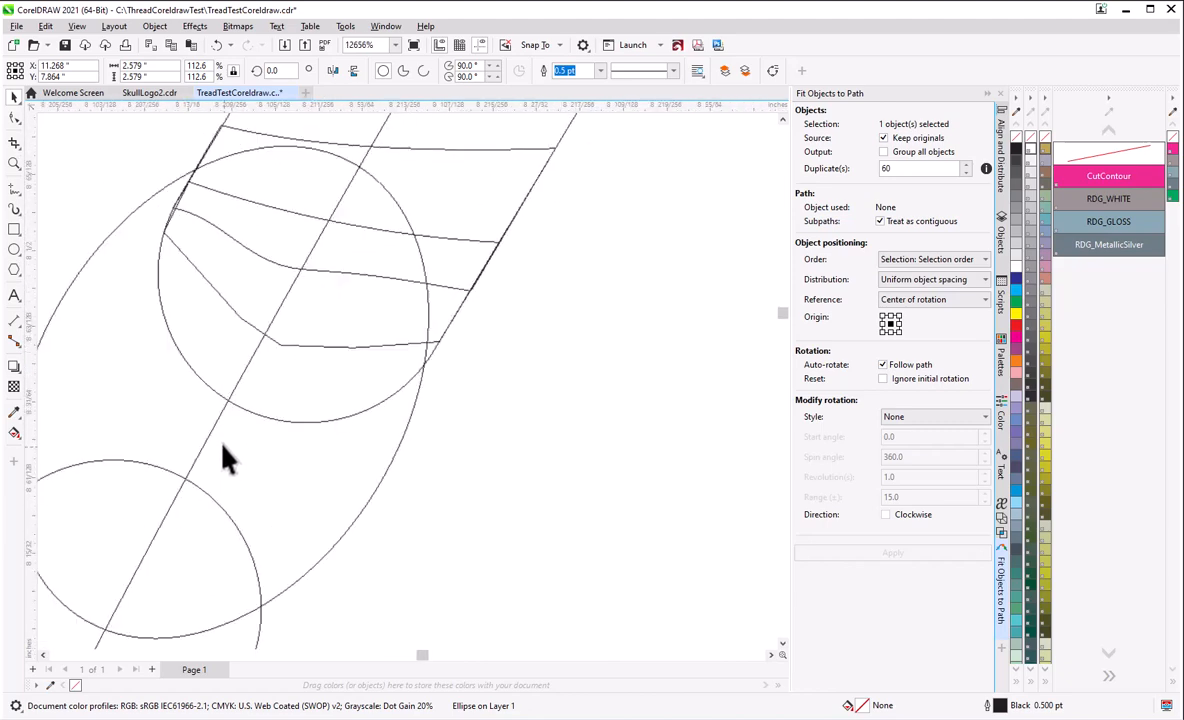
scroll(226, 458, up, 2)
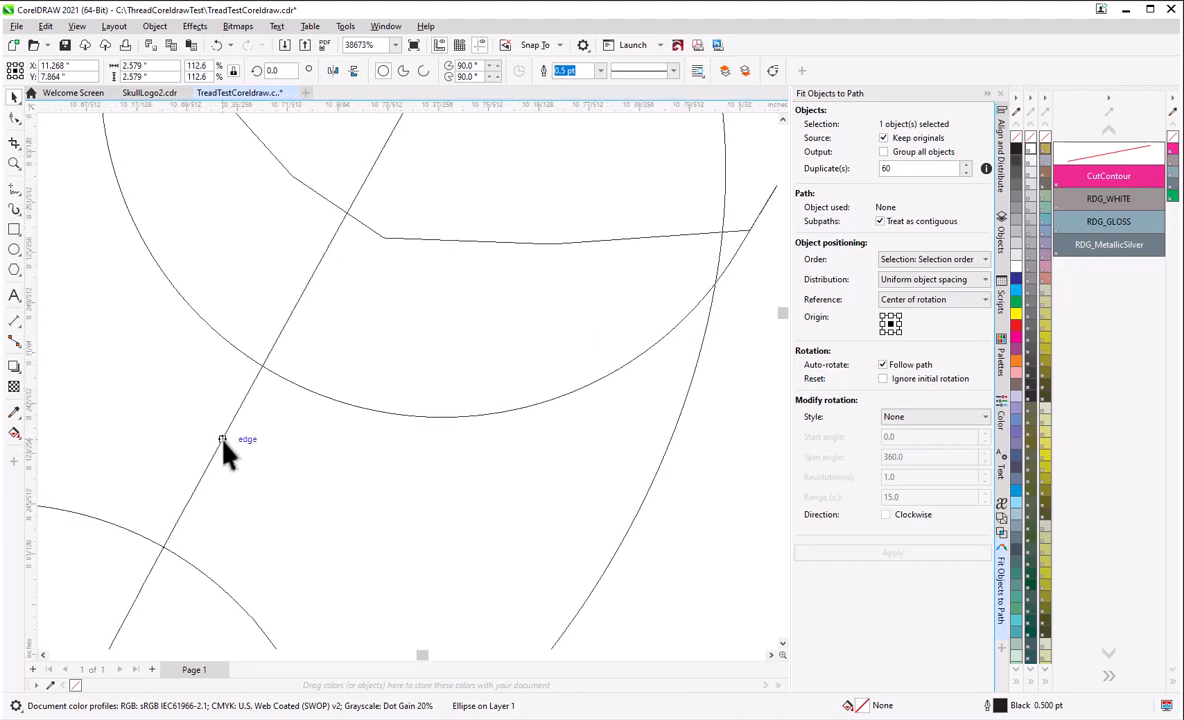
click(223, 442)
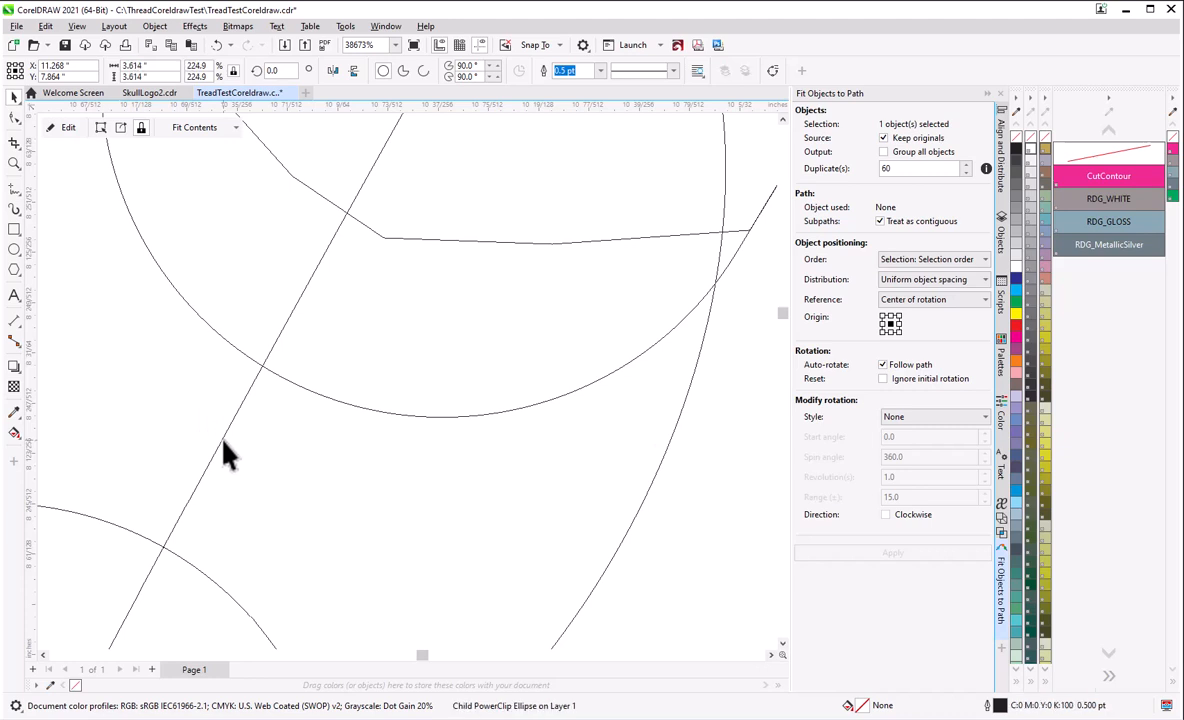
scroll(223, 441, down, 1)
scroll(226, 455, down, 5)
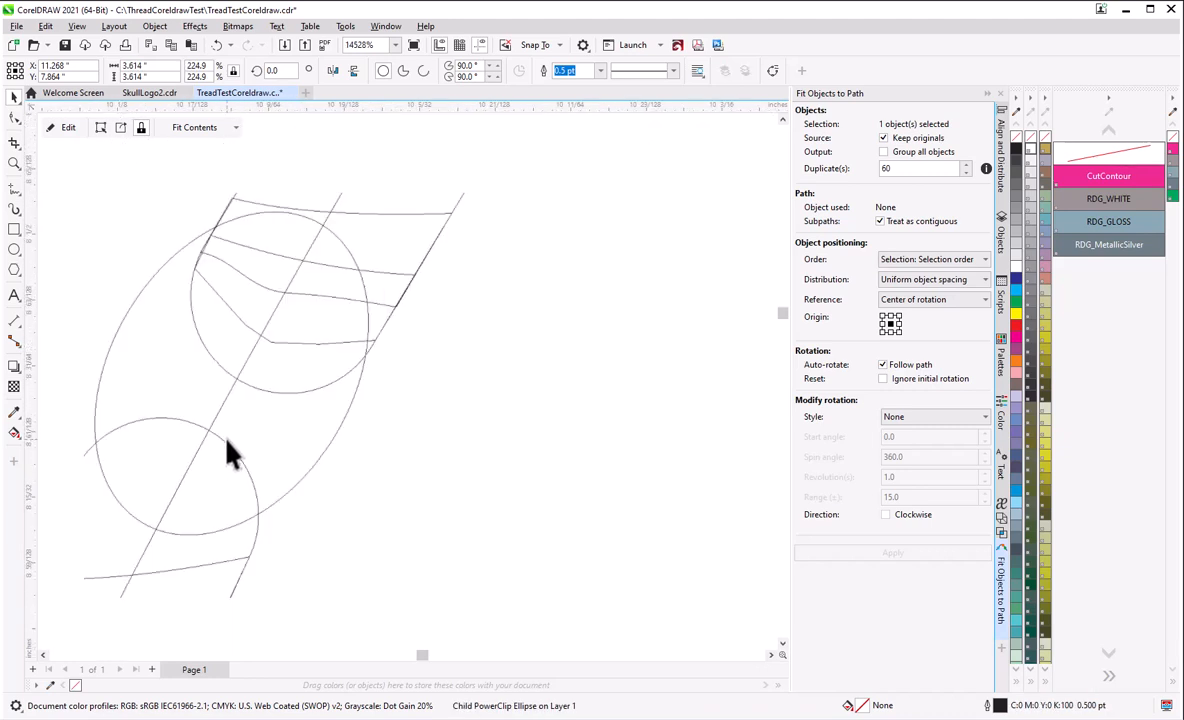
click(226, 435)
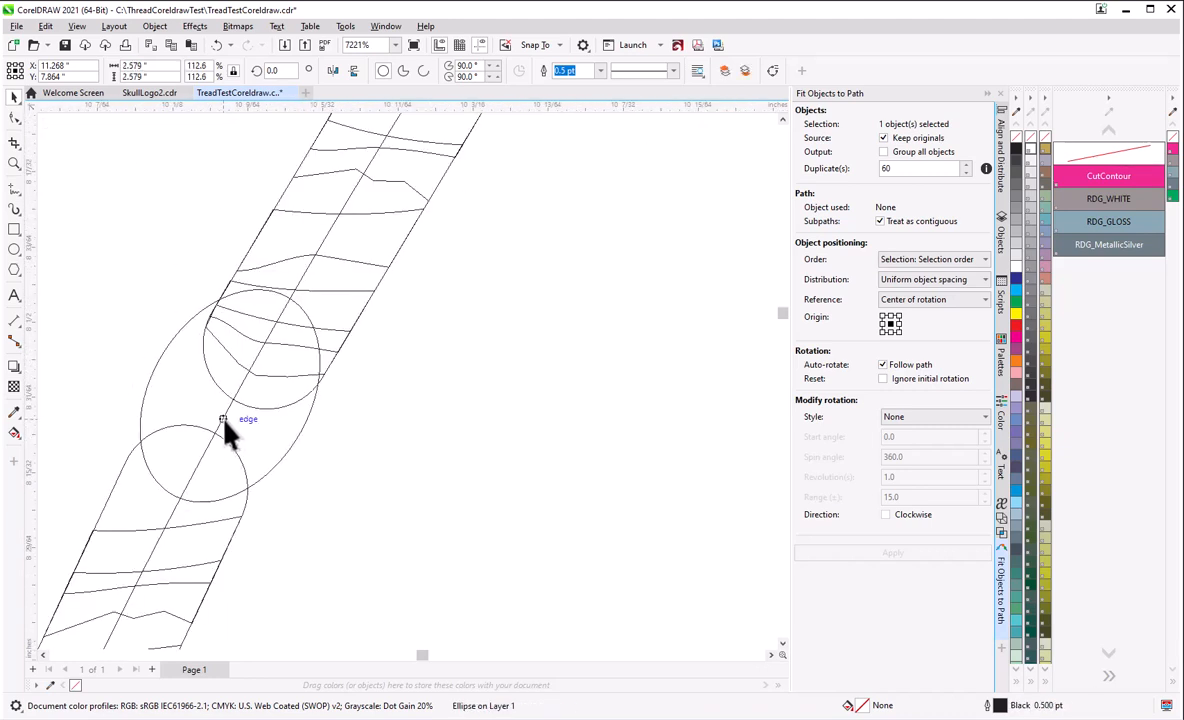
scroll(225, 423, down, 6)
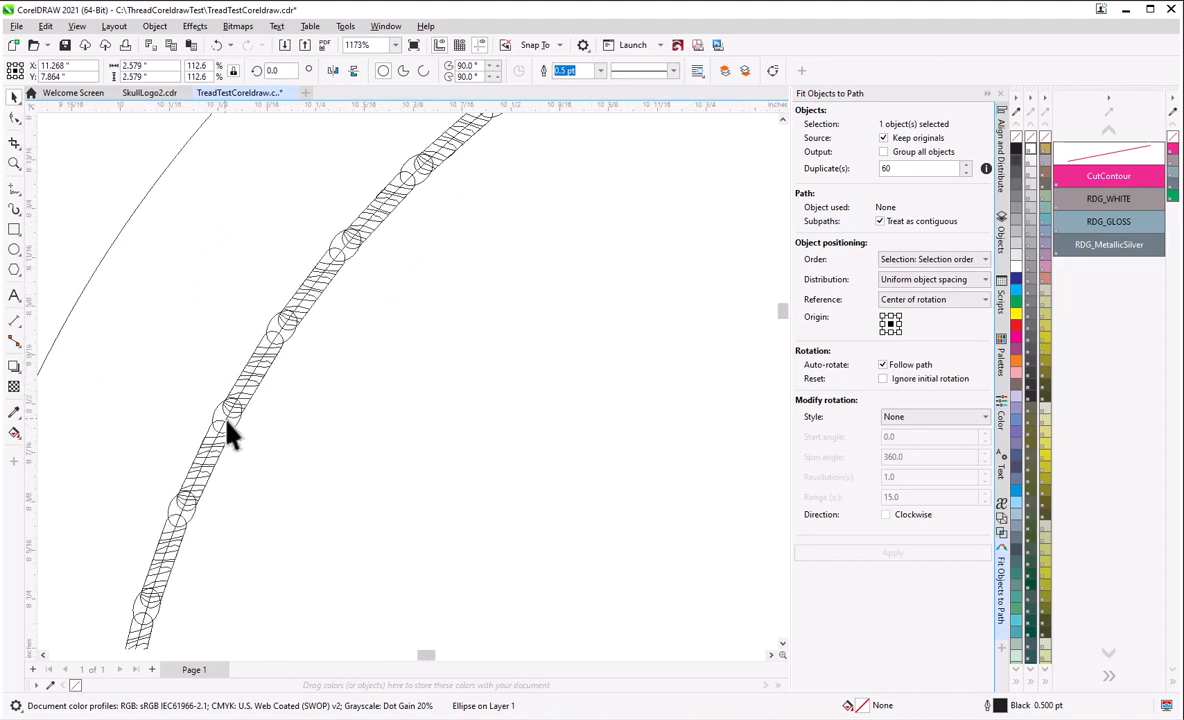
scroll(228, 432, down, 4)
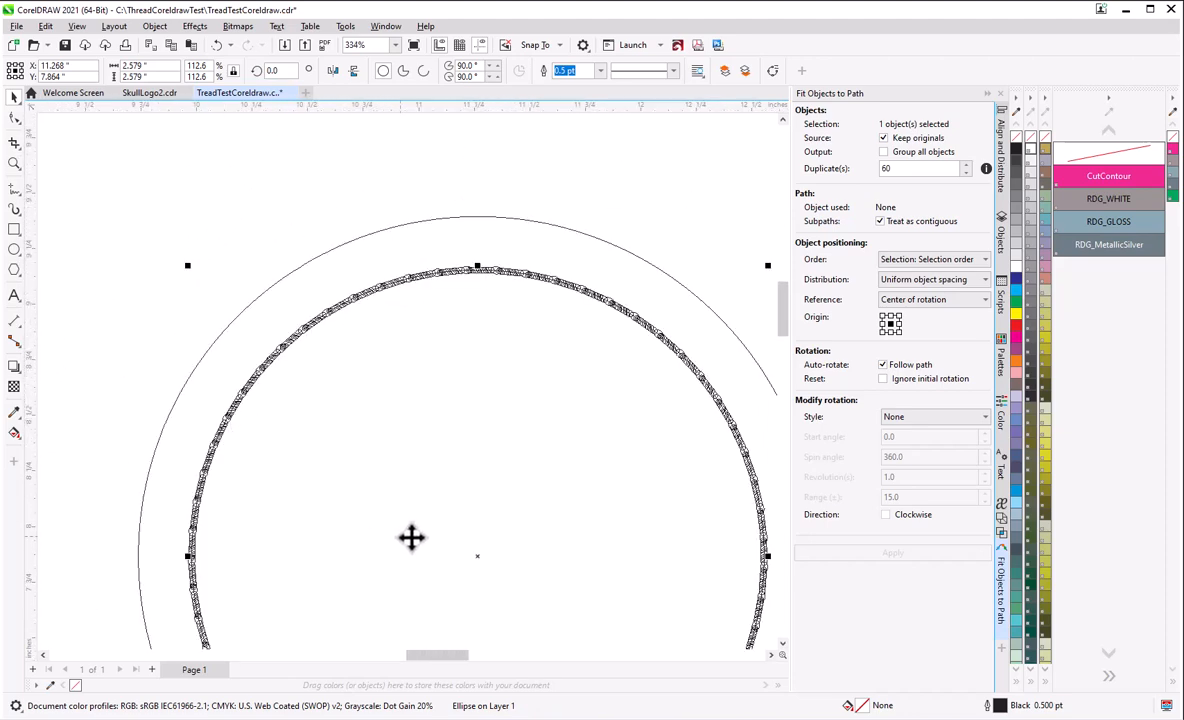
drag(478, 556, 371, 520)
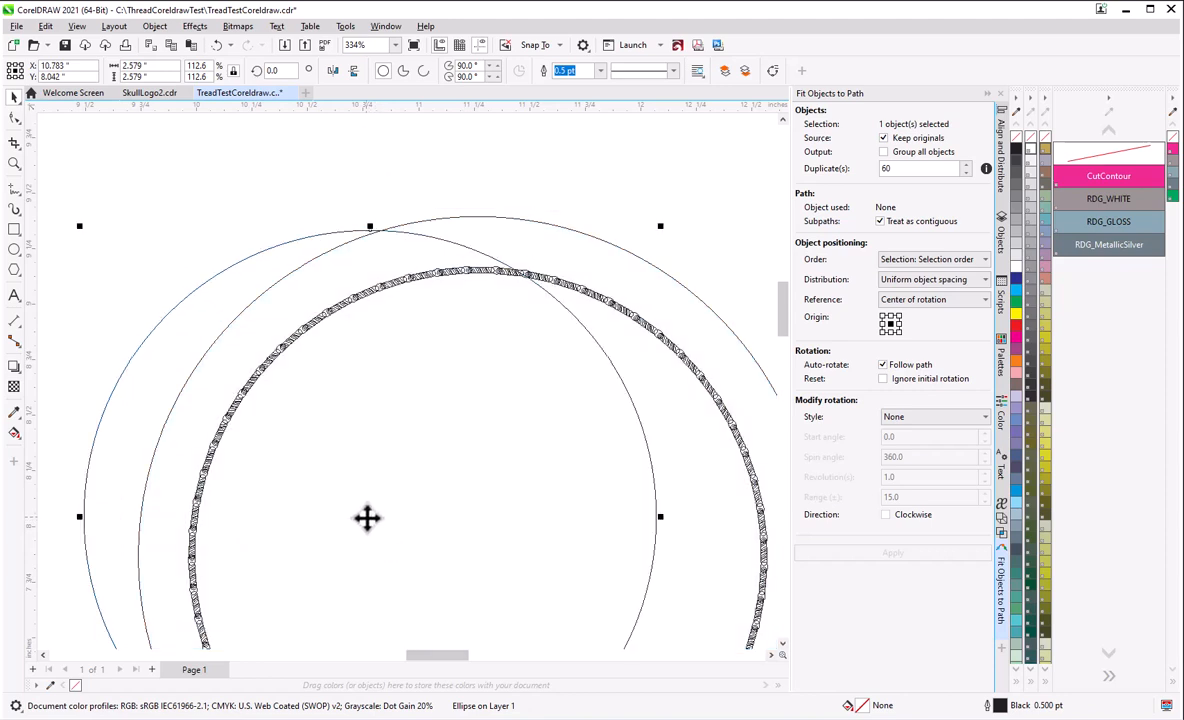
key(ctrl+z)
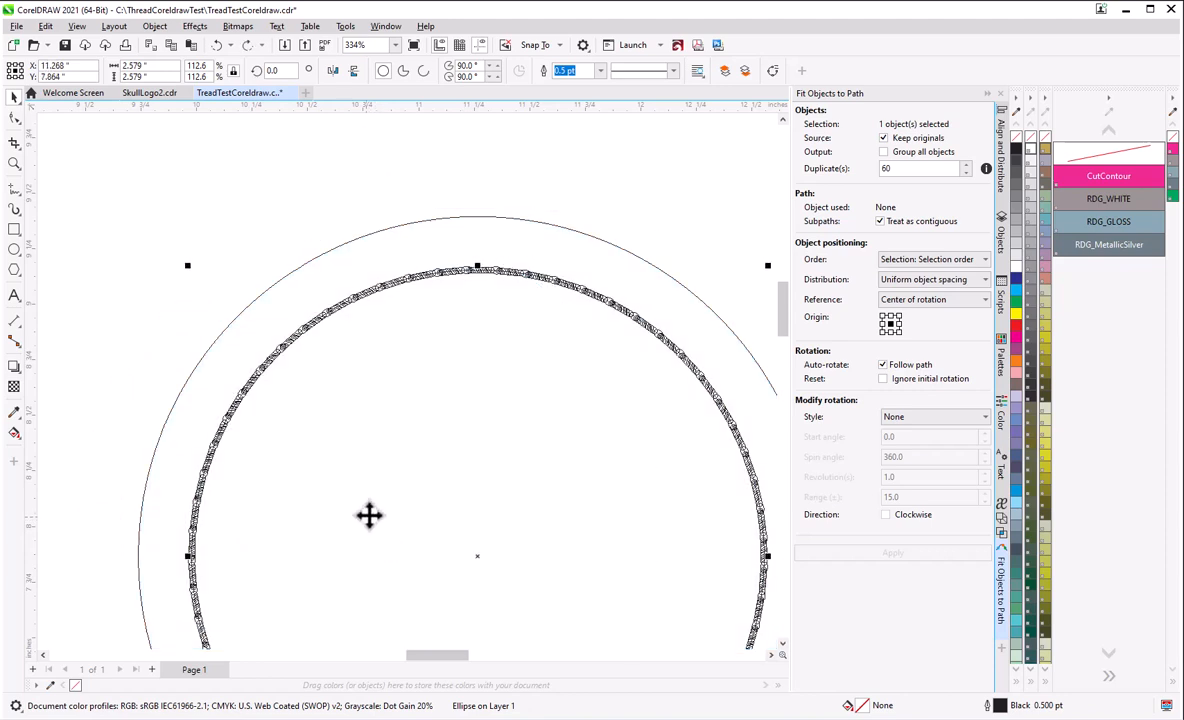
- Return the display to Normal and set the inner guide circle's outline width to 2.0 pt
scroll(385, 490, down, 2)
scroll(402, 468, up, 2)
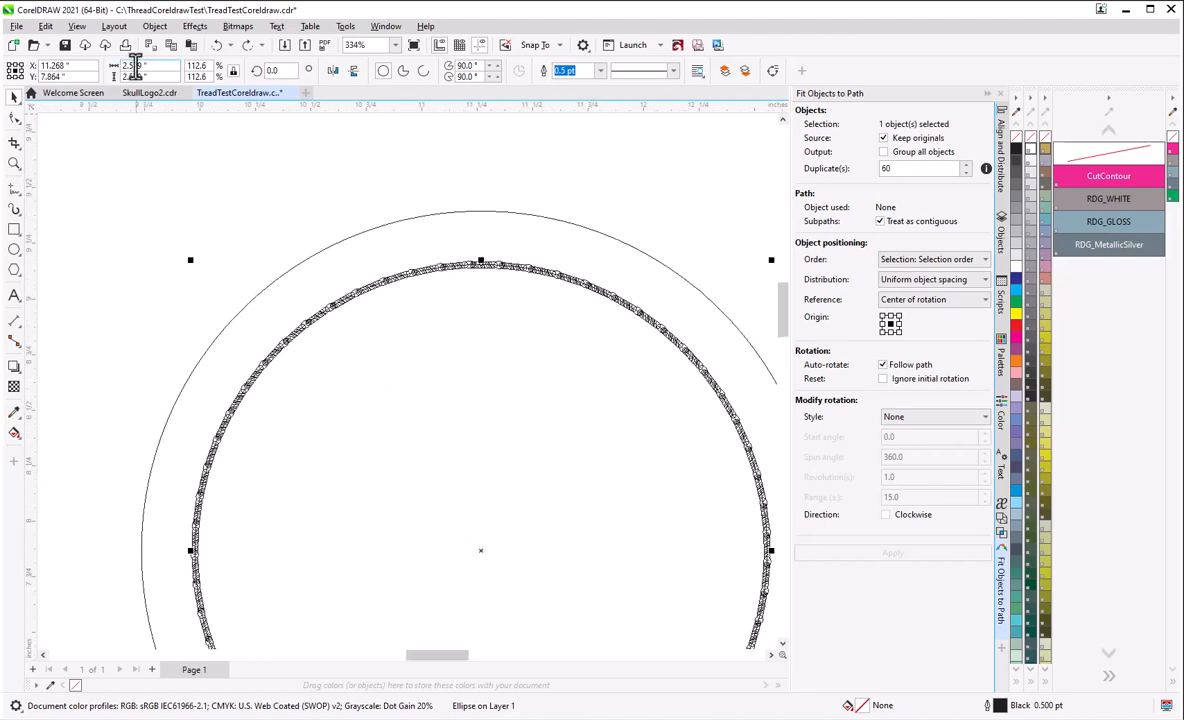
click(76, 26)
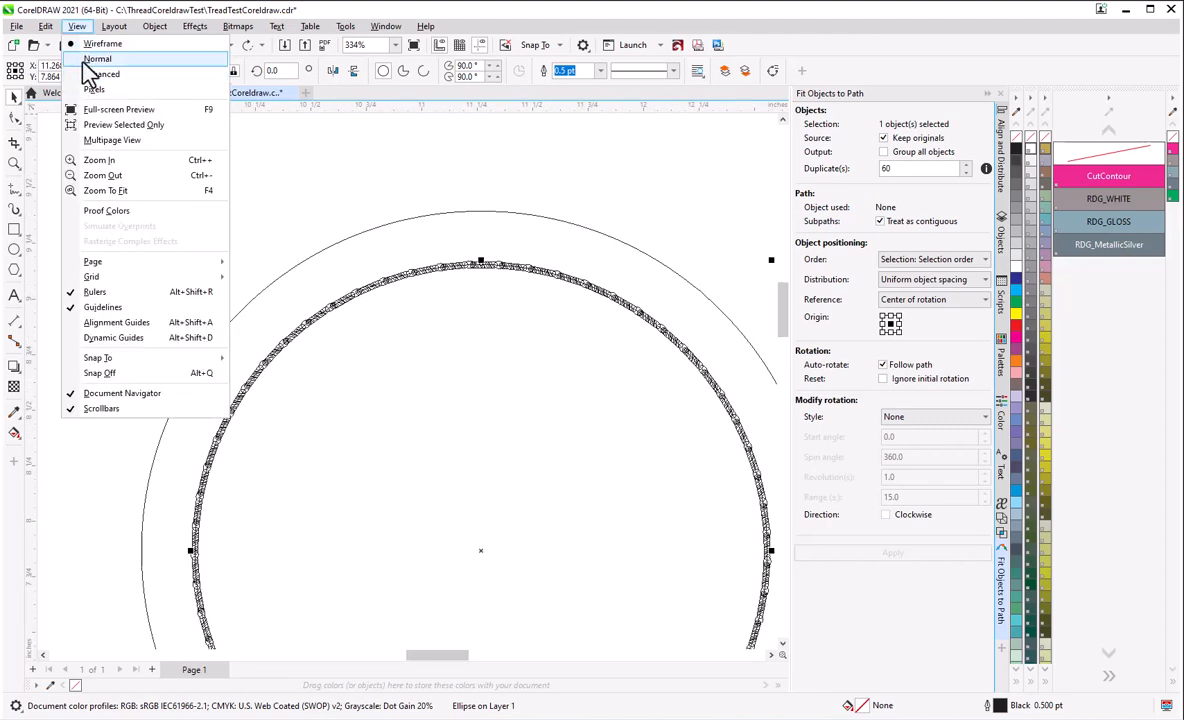
click(90, 60)
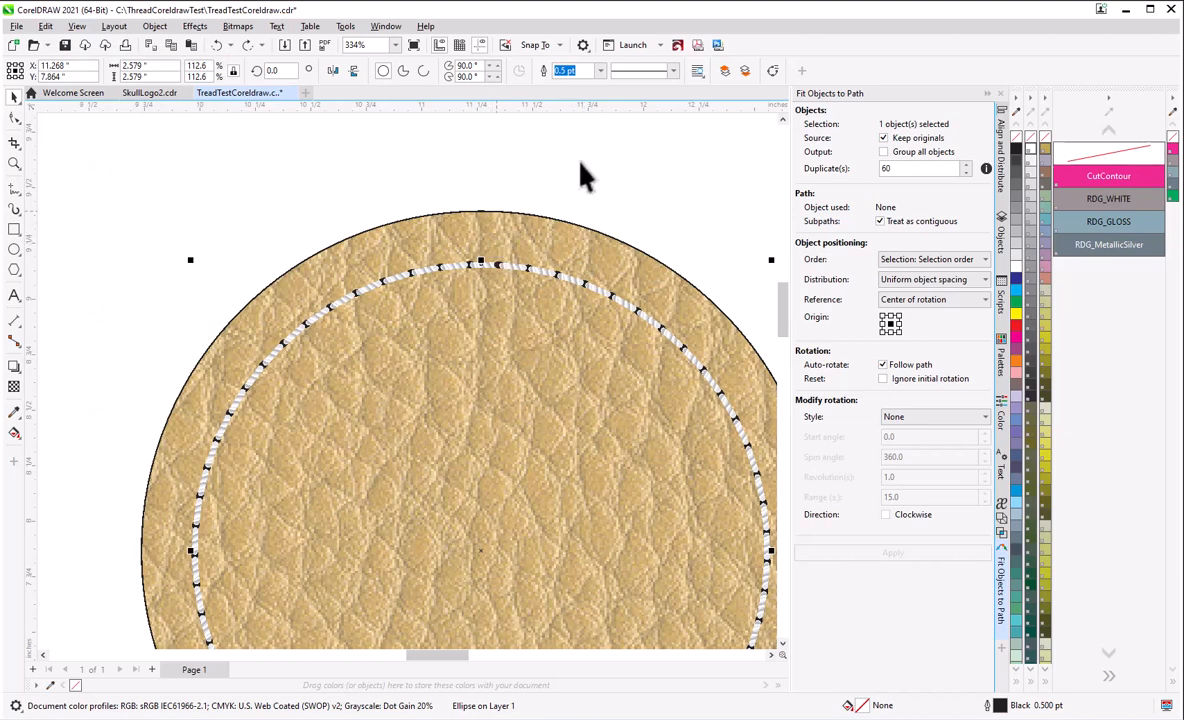
click(601, 71)
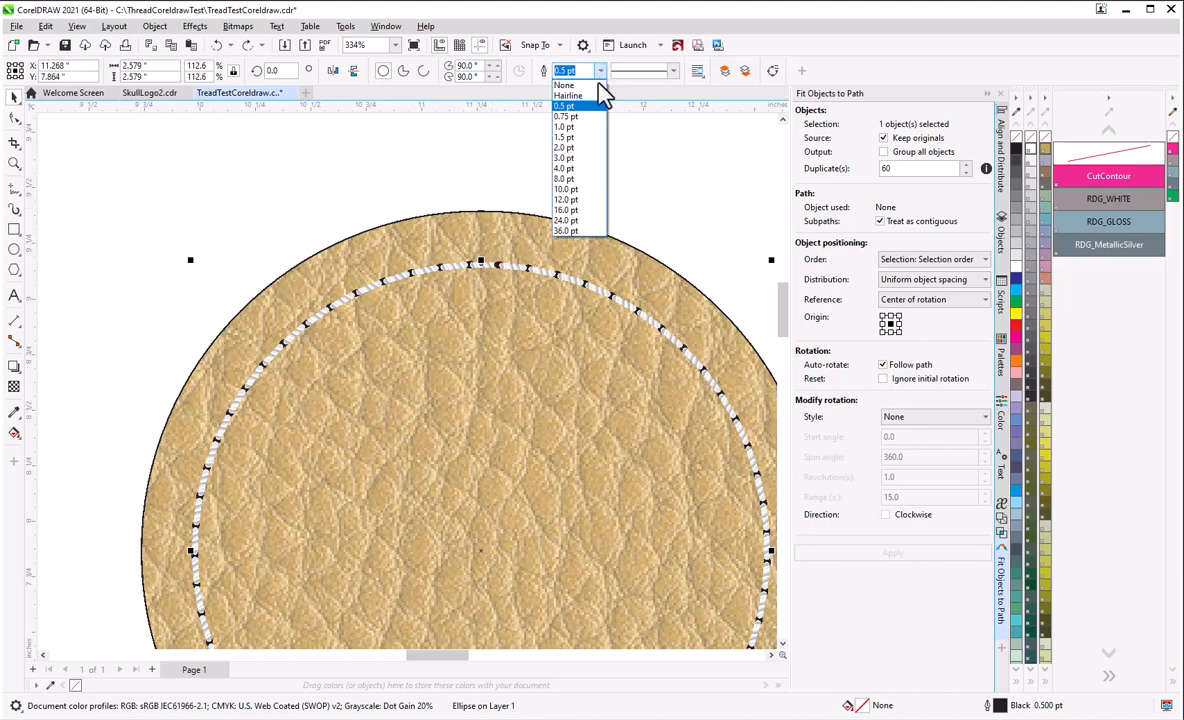
click(591, 158)
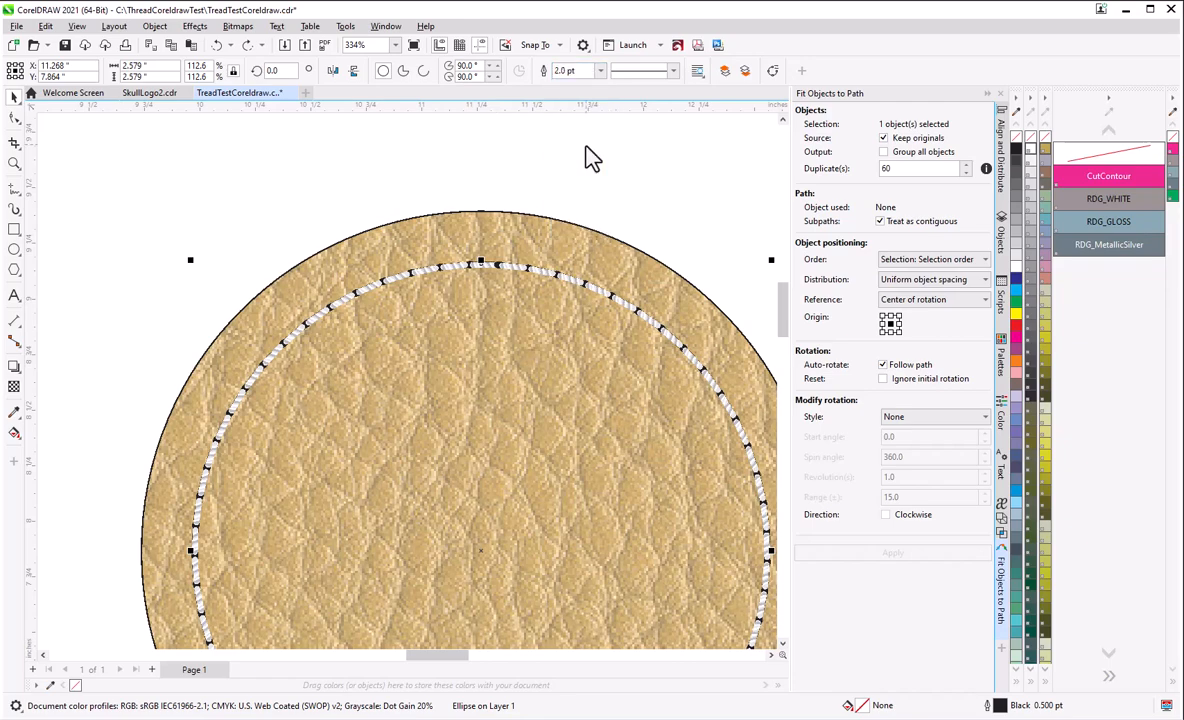
scroll(436, 272, up, 5)
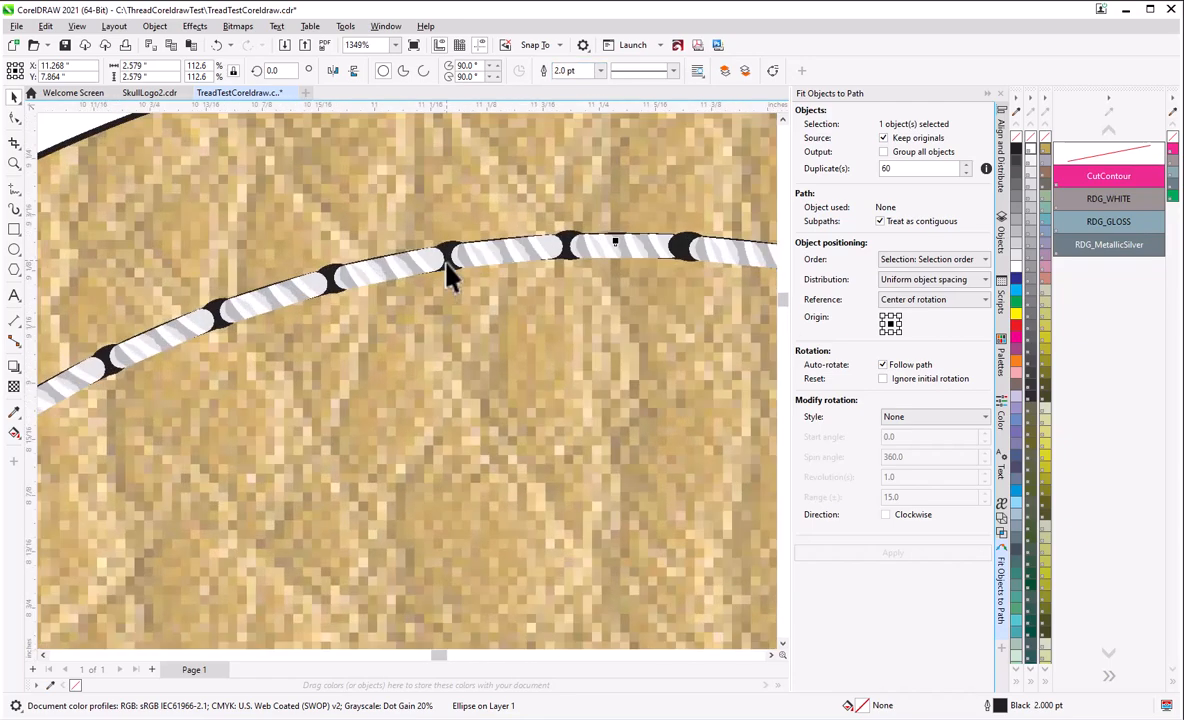
scroll(447, 277, up, 1)
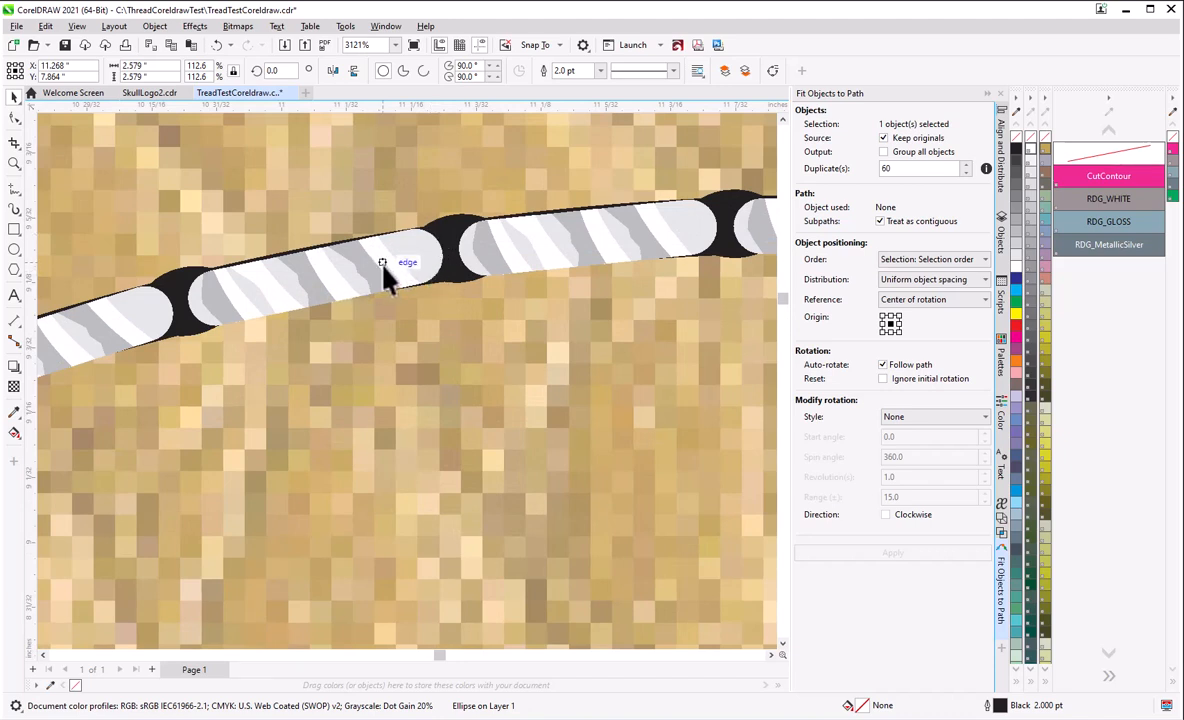
- Set the inner guide circle's outline width to 3.0 pt and check the thicker border around the patch
click(600, 71)
click(580, 162)
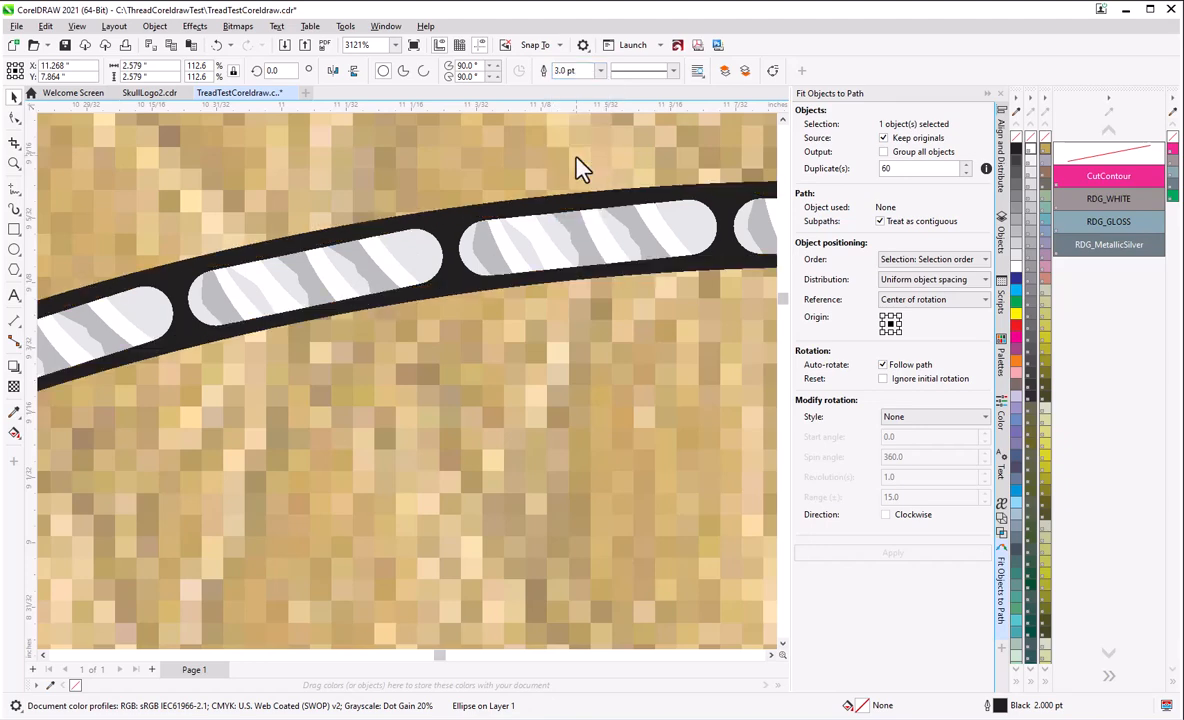
scroll(372, 300, down, 5)
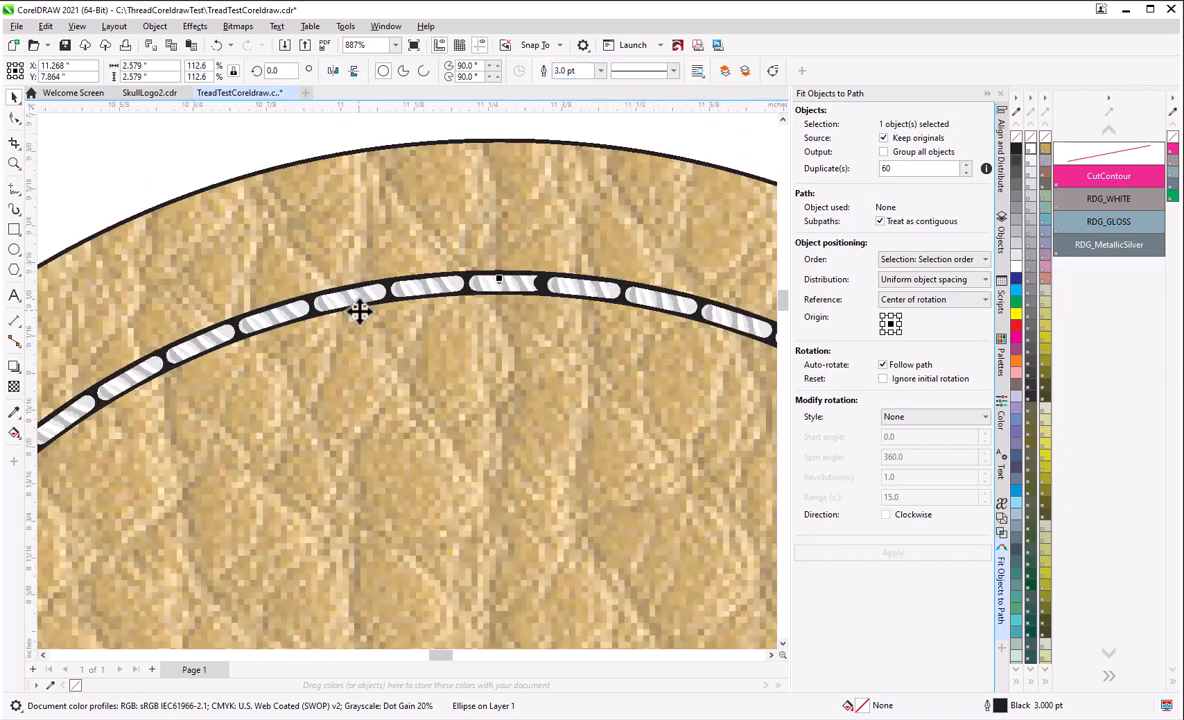
scroll(376, 304, down, 4)
scroll(390, 340, down, 2)
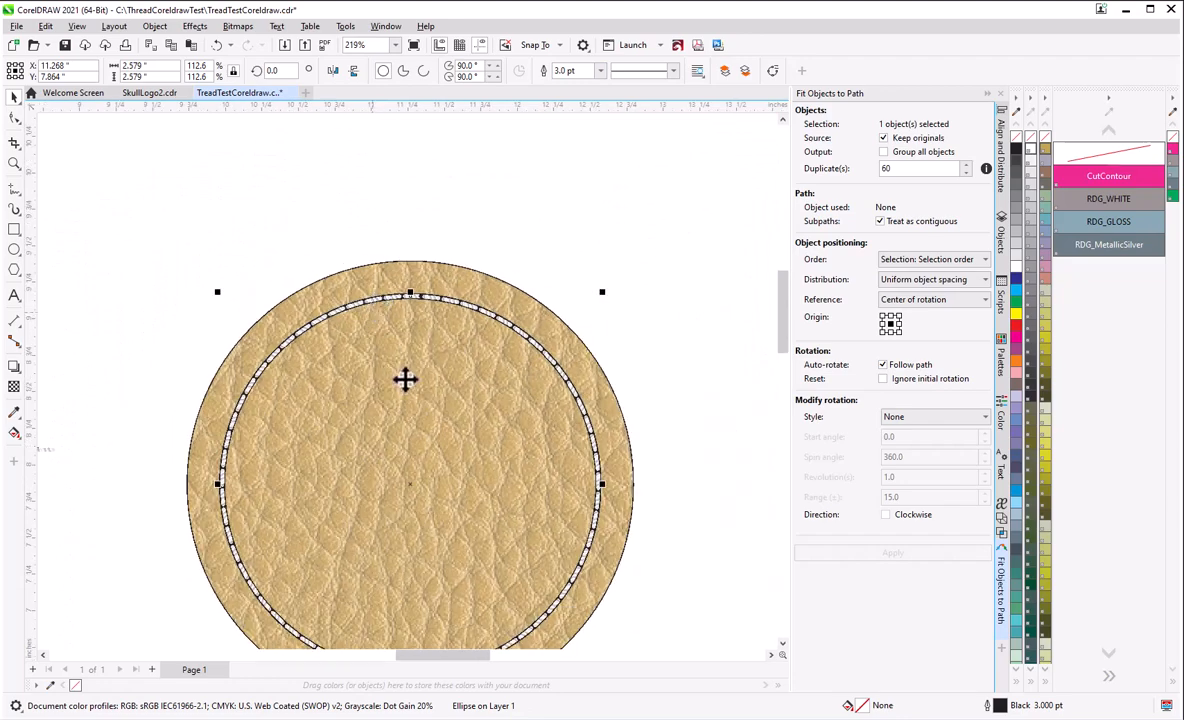
scroll(430, 400, up, 1)
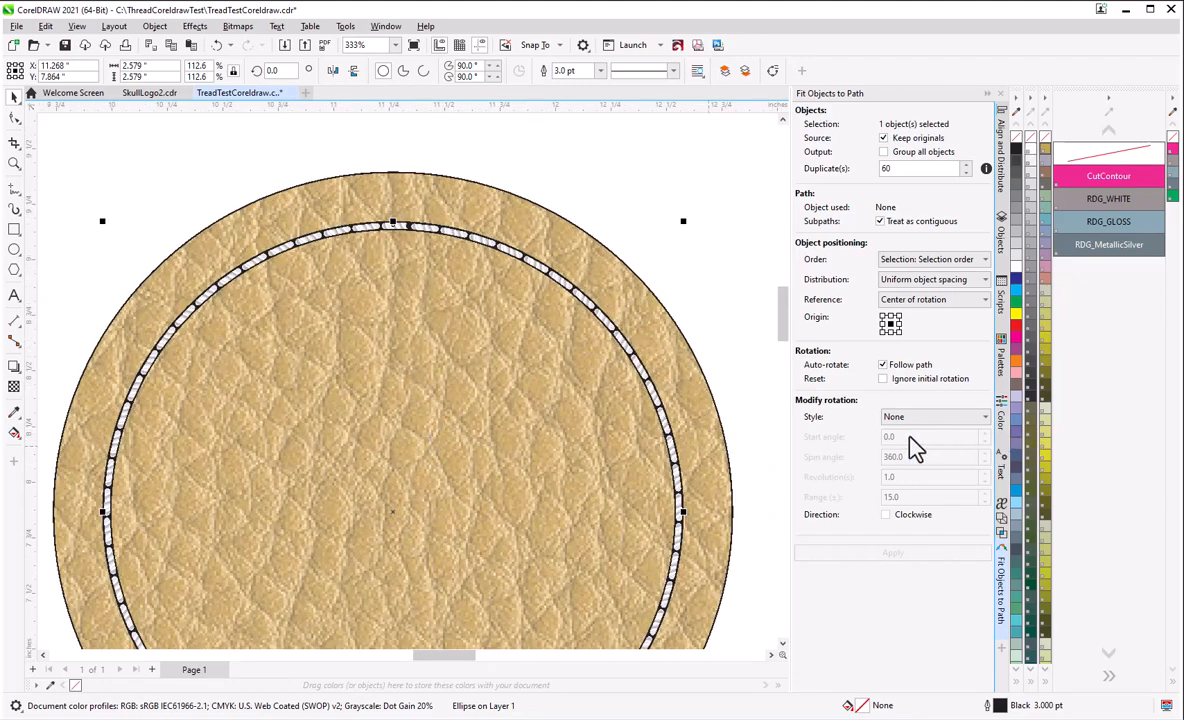
- Try filling the inner guide circle with Dark Brown, and undo the fill
scroll(610, 455, up, 4)
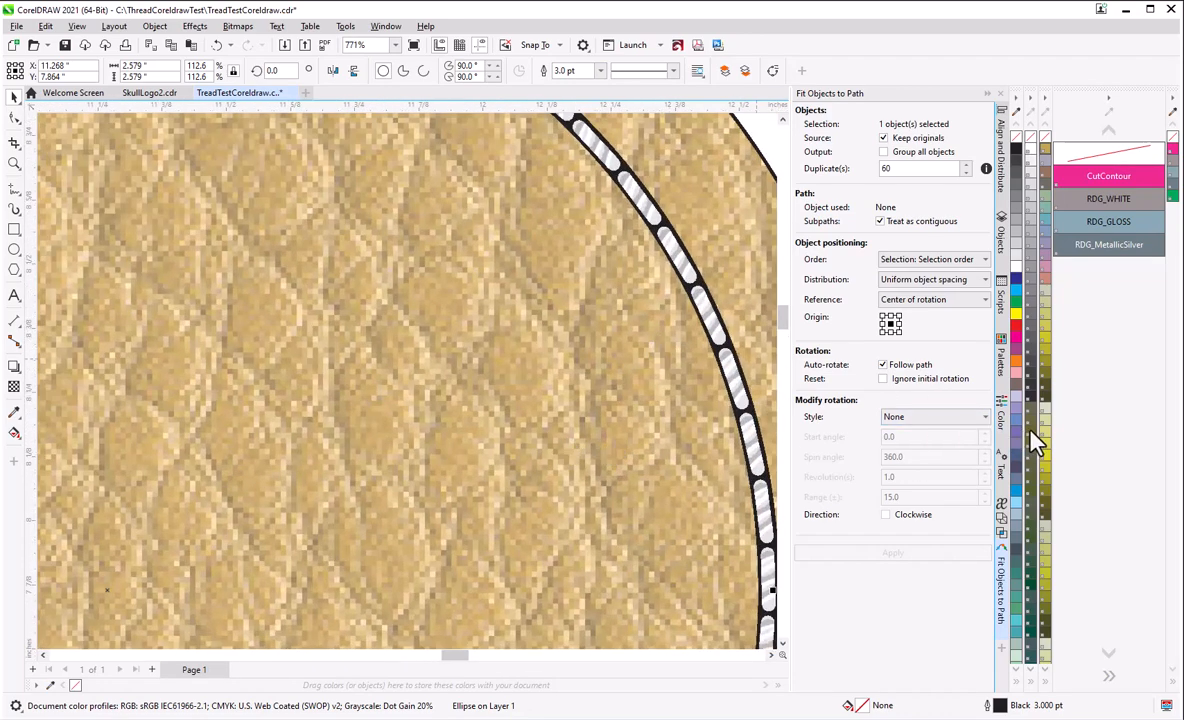
click(1019, 389)
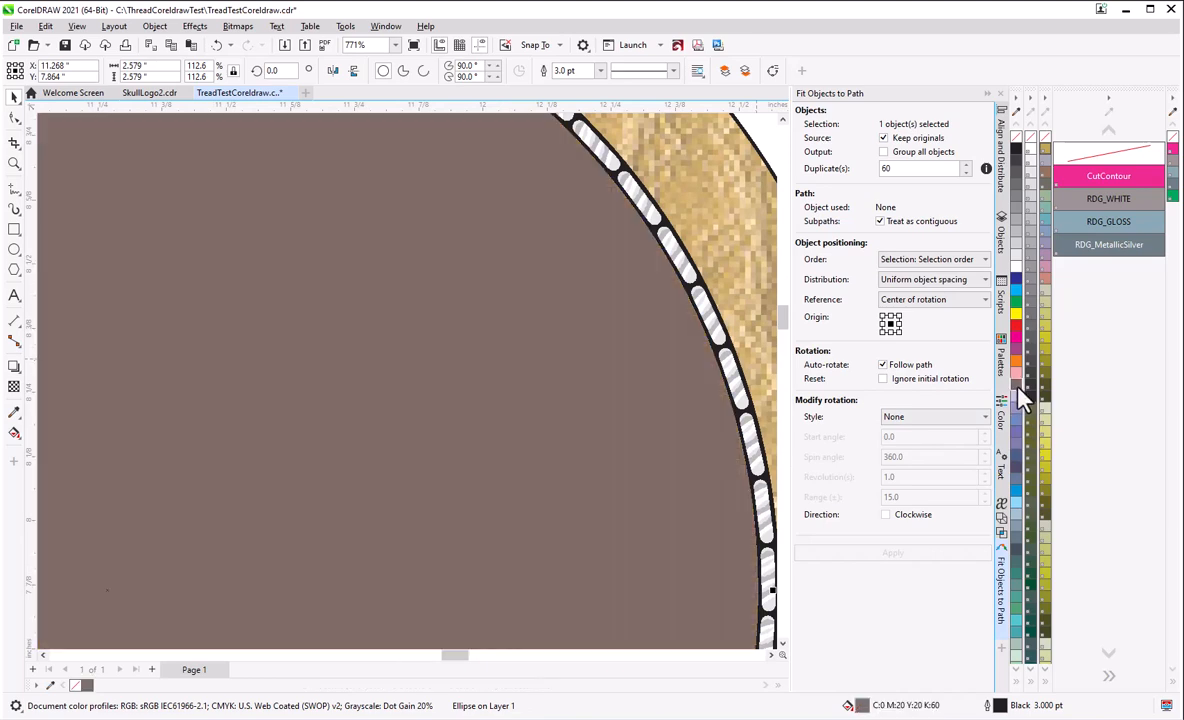
key(ctrl+z)
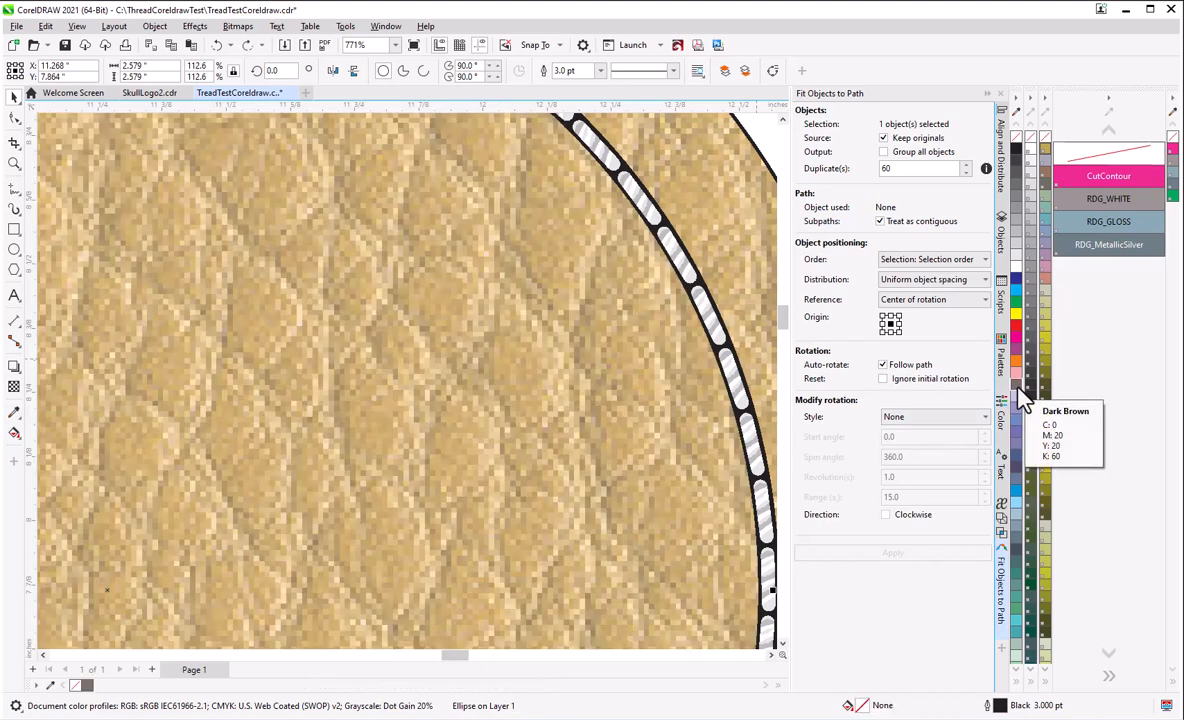
- Change the inner guide circle's outline colour to Dark Brown, check it against the stitches, and clear the selection
right_click(1022, 397)
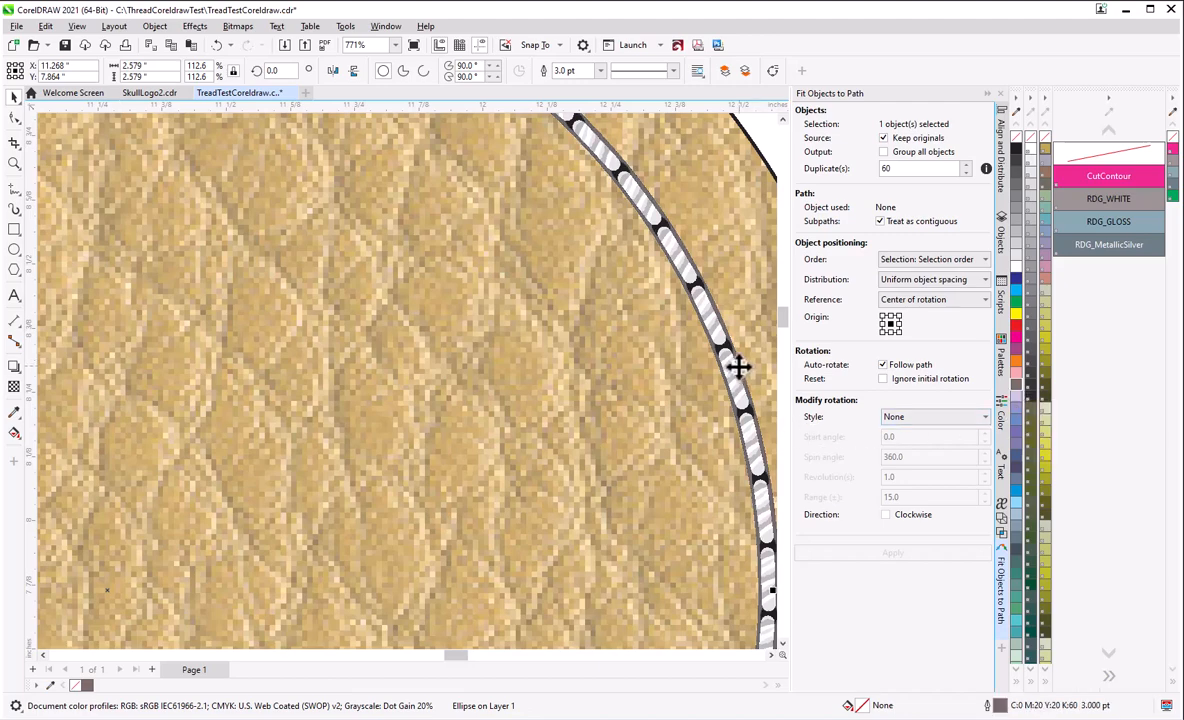
scroll(737, 366, up, 5)
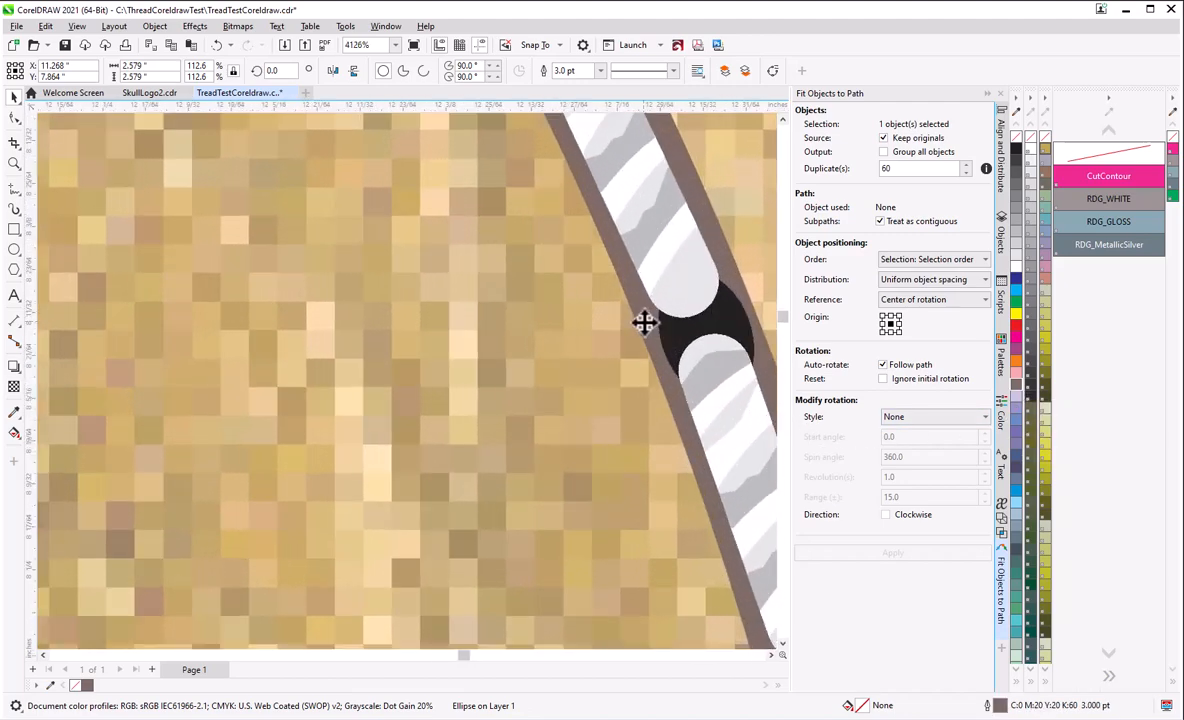
scroll(659, 332, down, 7)
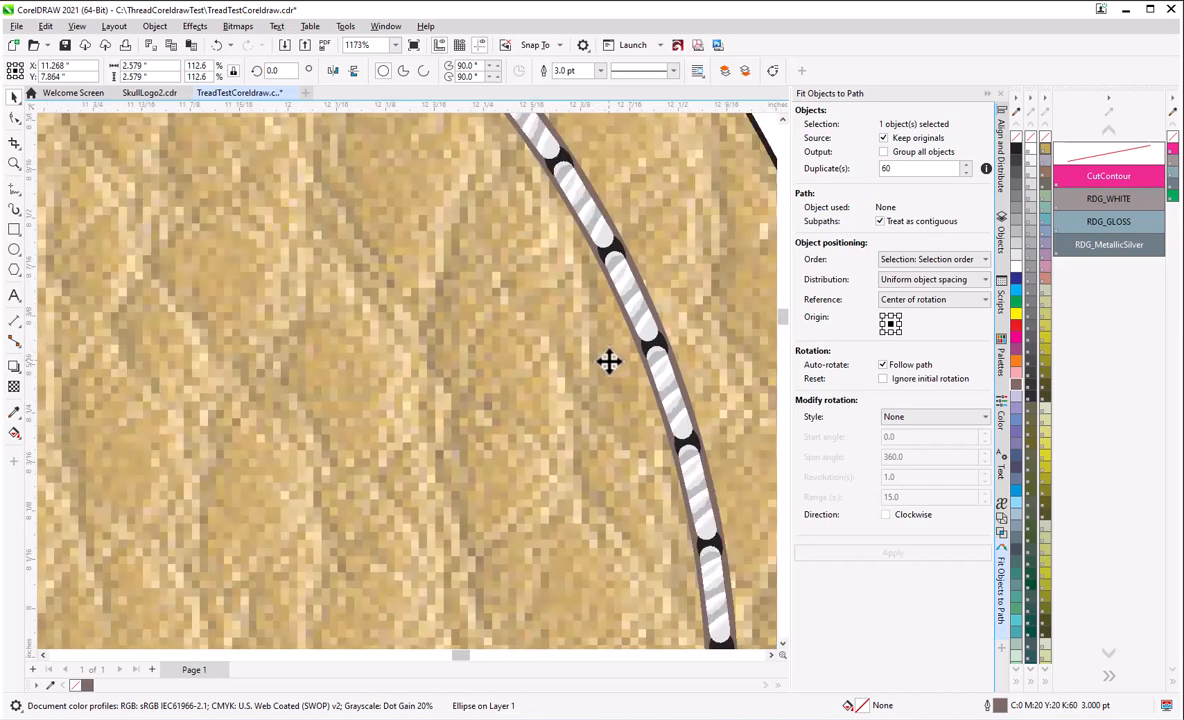
scroll(558, 386, down, 3)
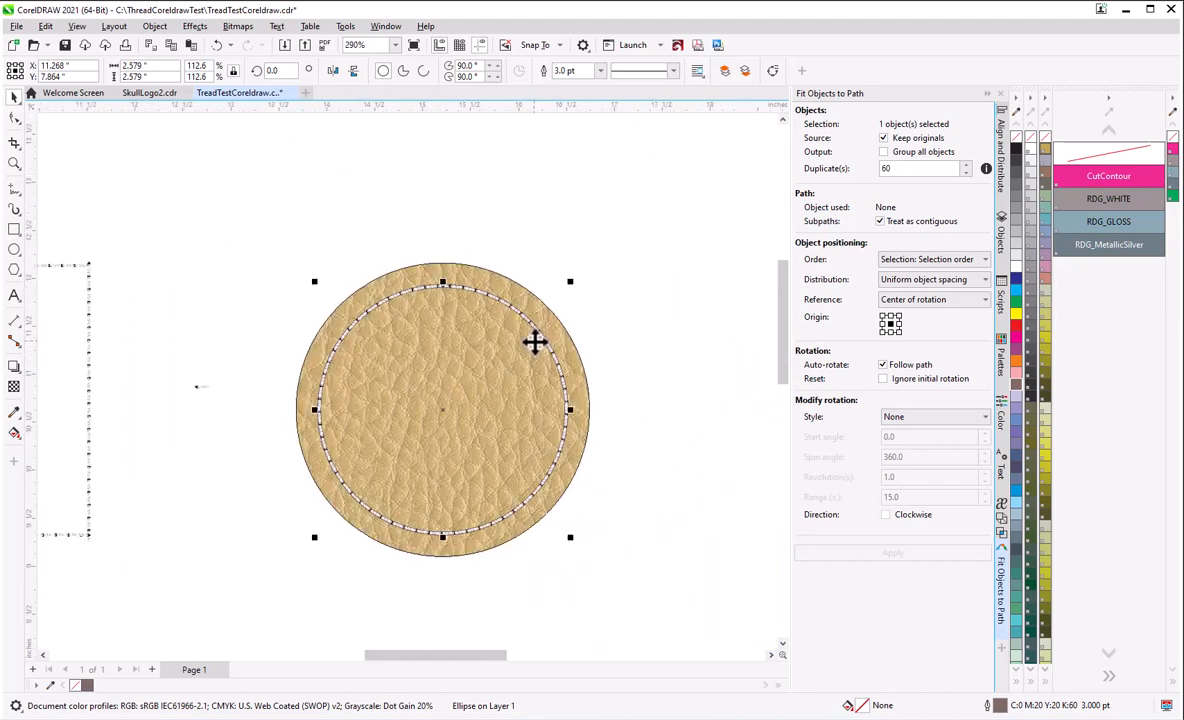
click(642, 480)
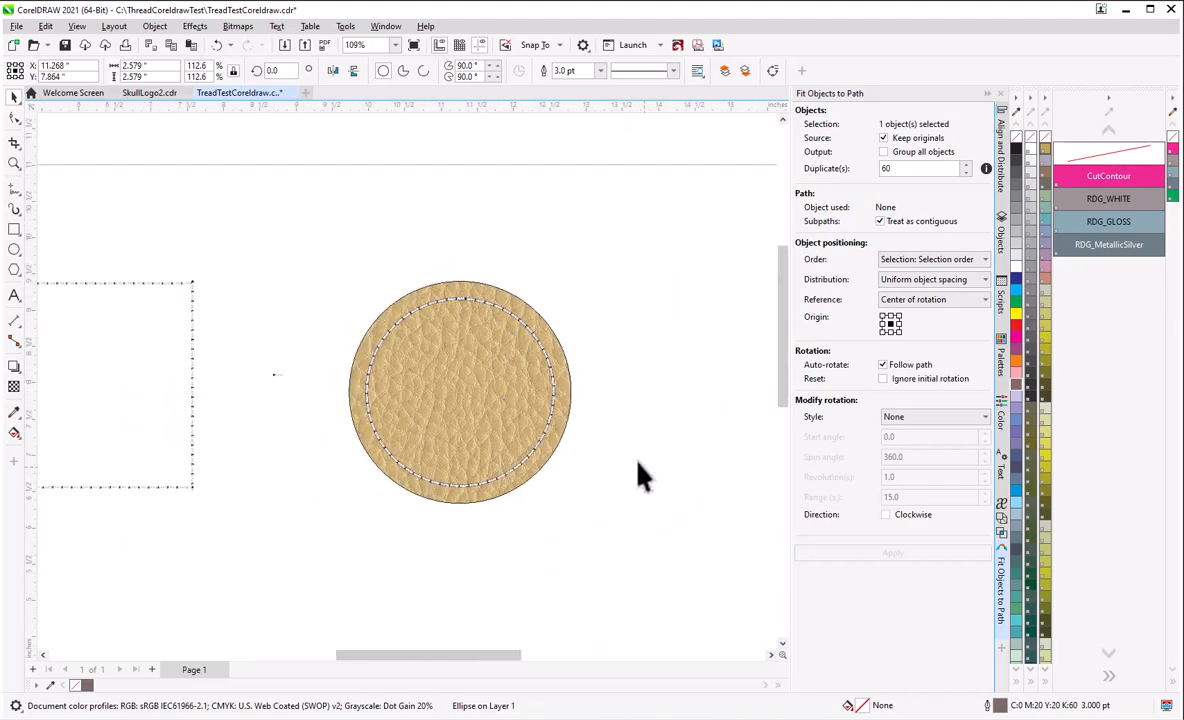
- Examine the finished stitch border on the round leather patch, both up close and as a whole
scroll(484, 452, up, 3)
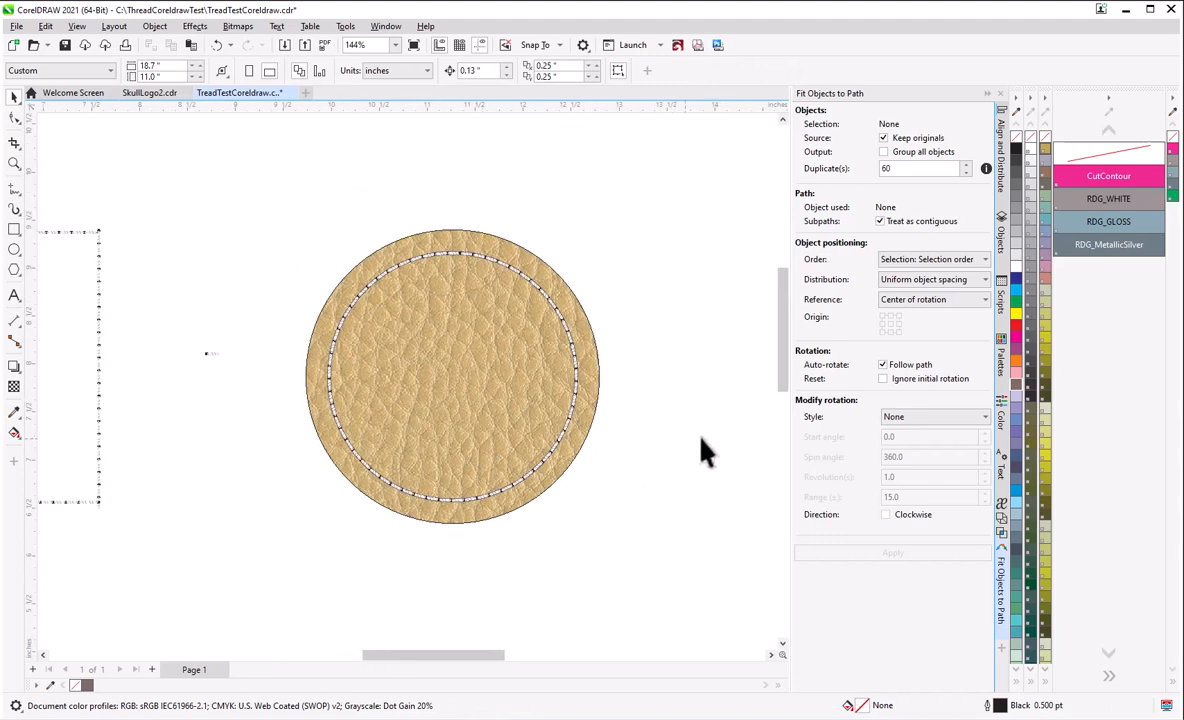
scroll(695, 445, up, 2)
scroll(560, 418, up, 2)
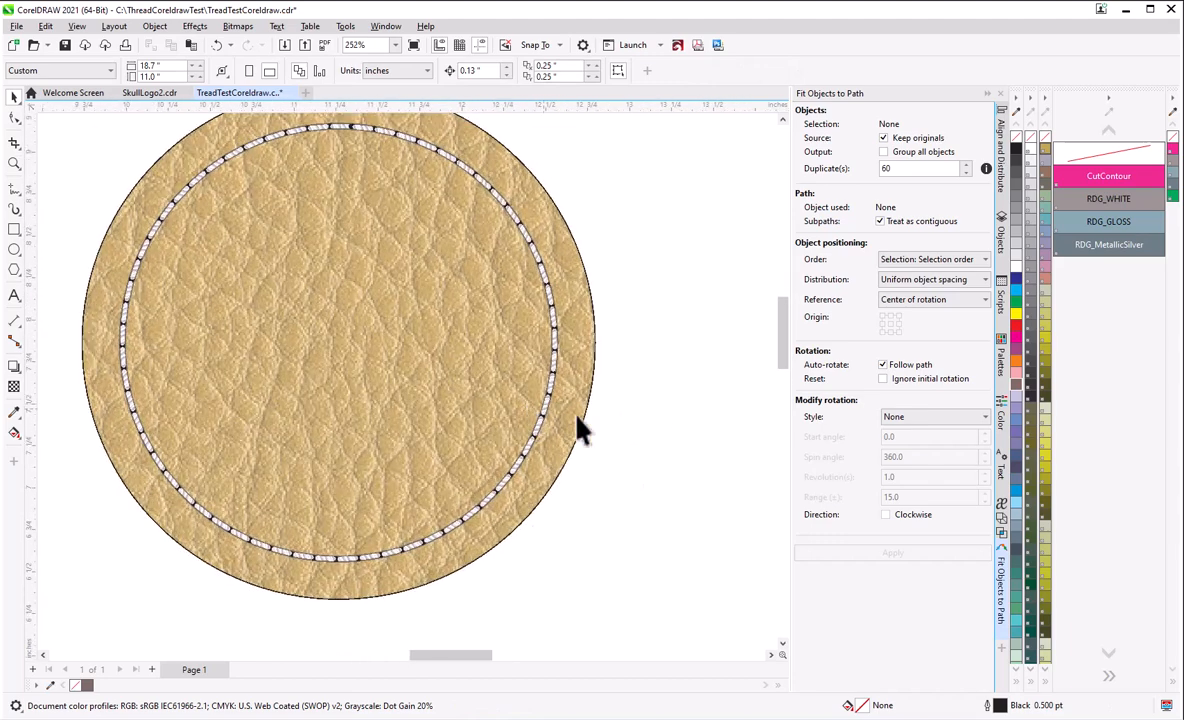
scroll(677, 440, down, 2)
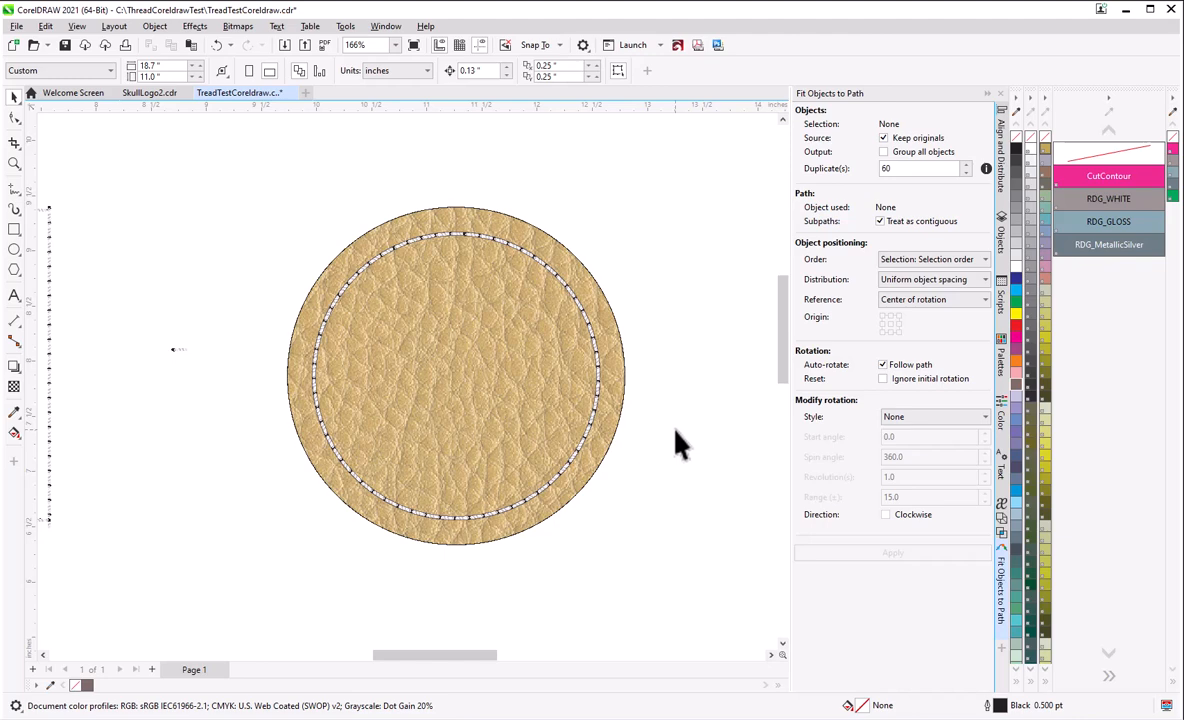
scroll(322, 482, down, 3)
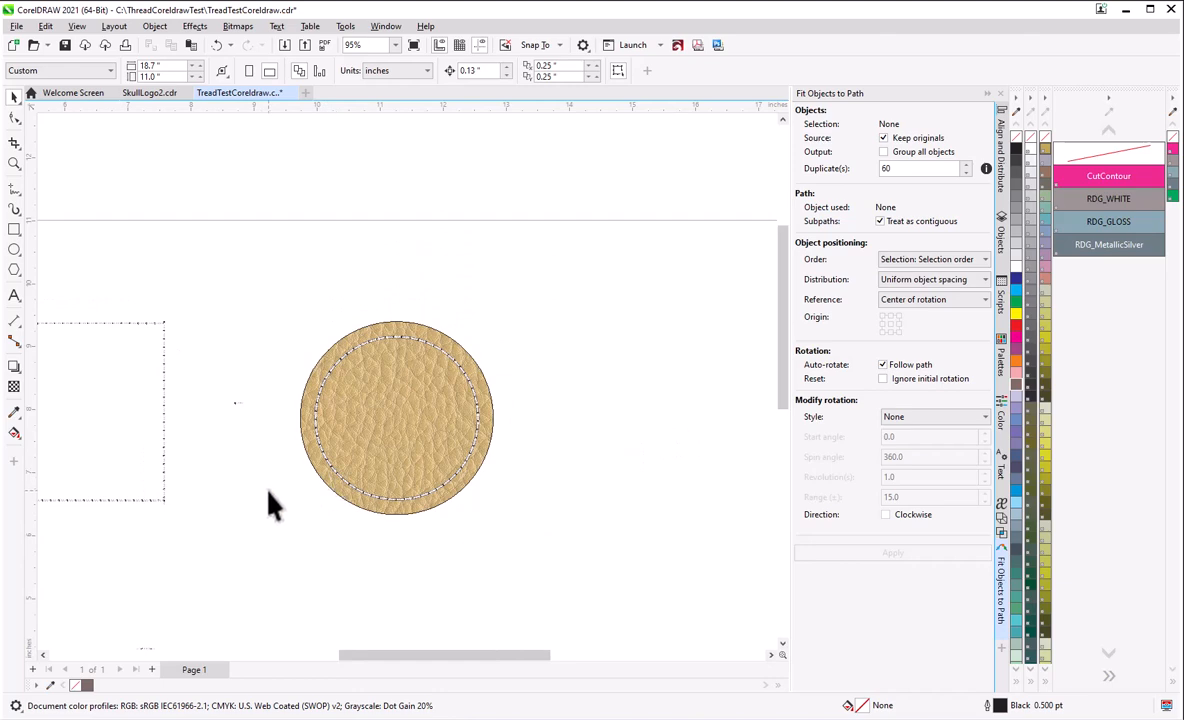
scroll(545, 428, up, 2)
scroll(580, 432, down, 1)
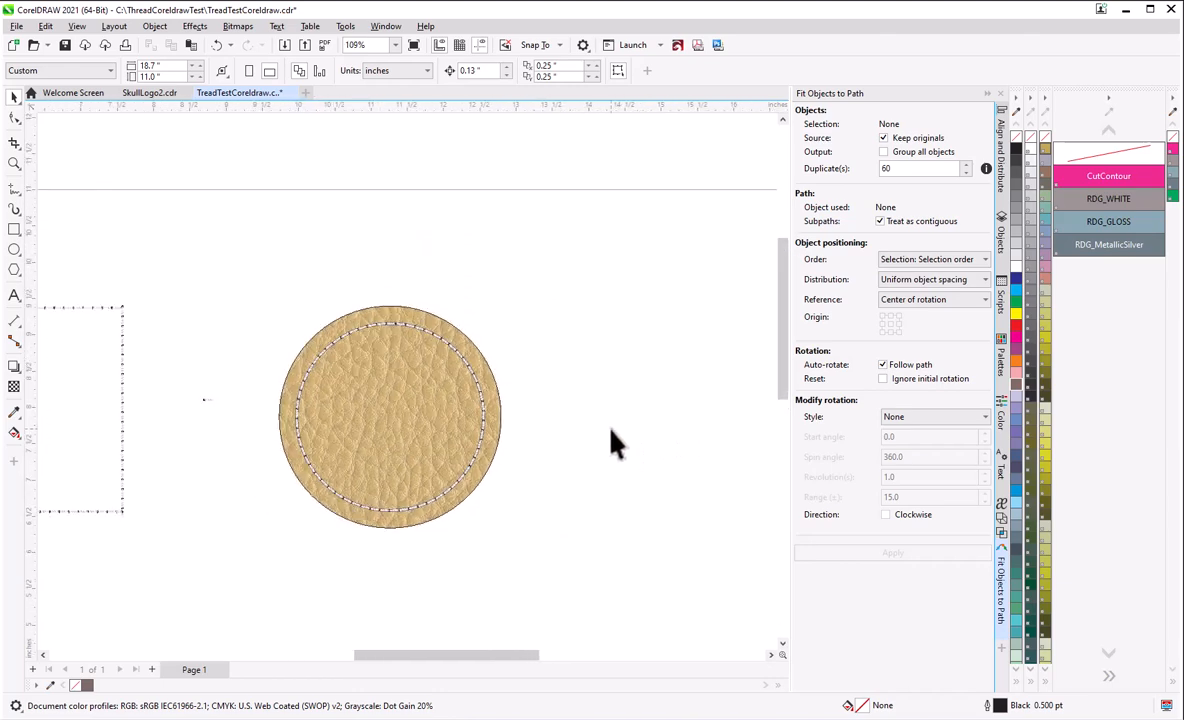
scroll(611, 434, up, 1)
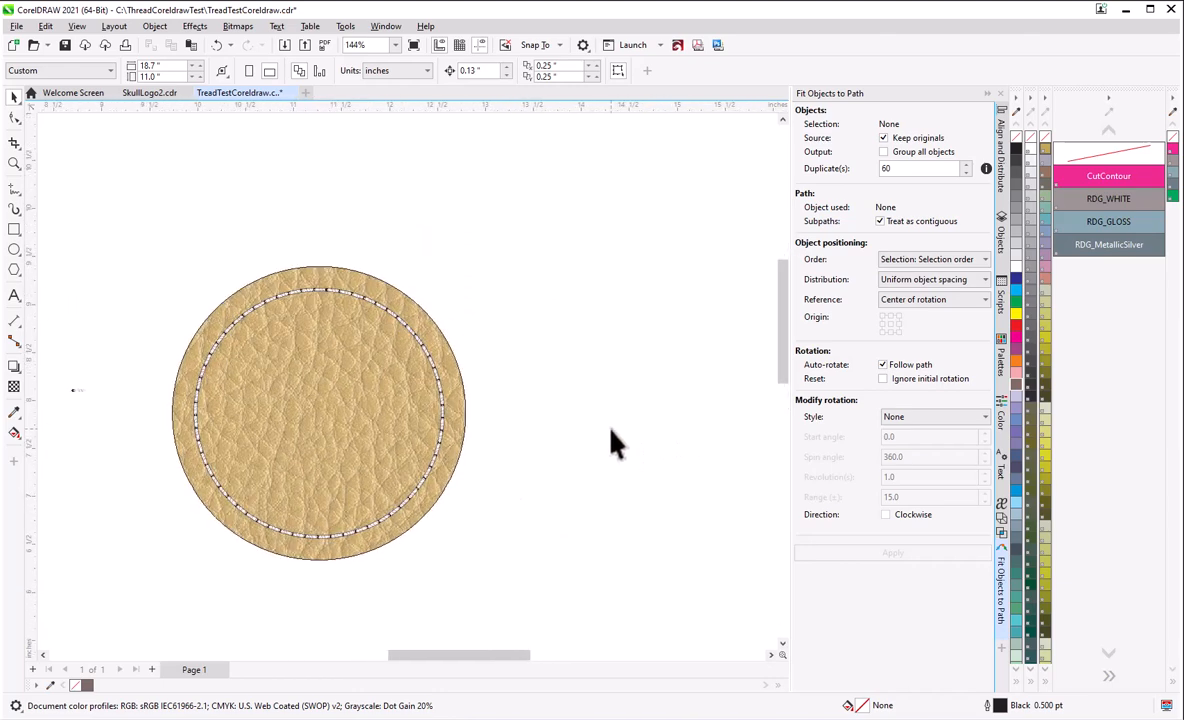
- Draw a nearly square rectangle about 1.23 by 1.24 inches in the middle of the leather patch and deselect it
click(14, 232)
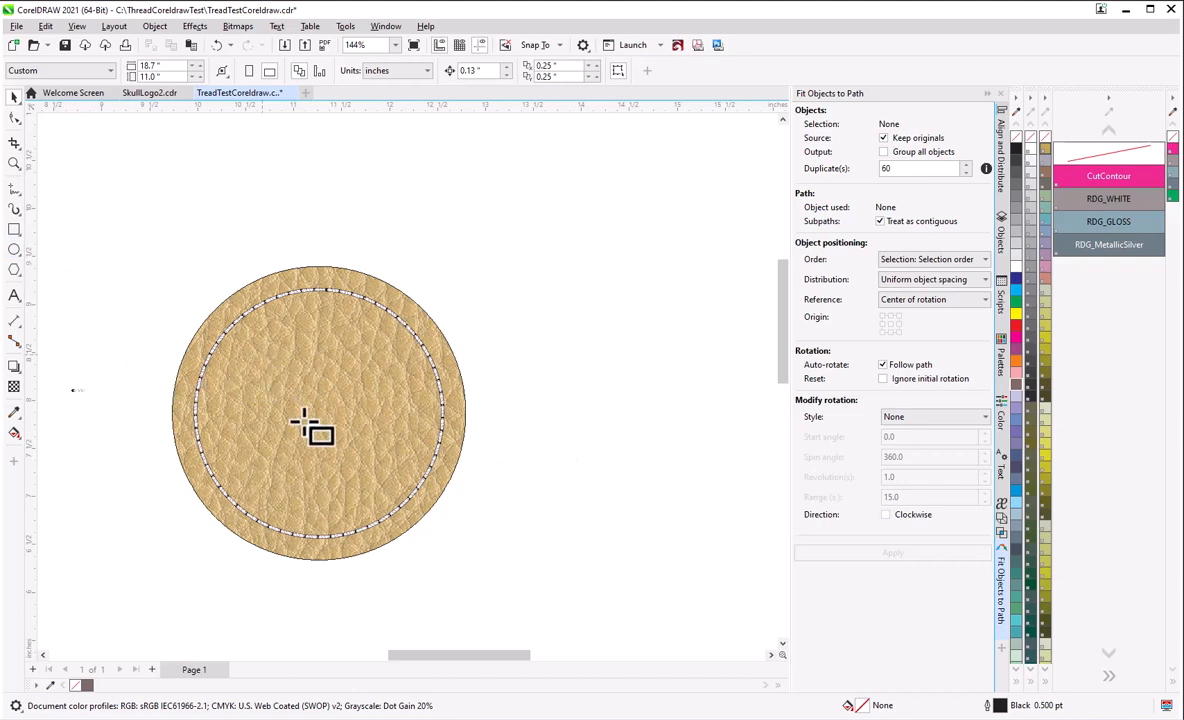
mouse_move(259, 352)
mouse_down()
mouse_move(336, 445)
mouse_move(382, 476)
mouse_up()
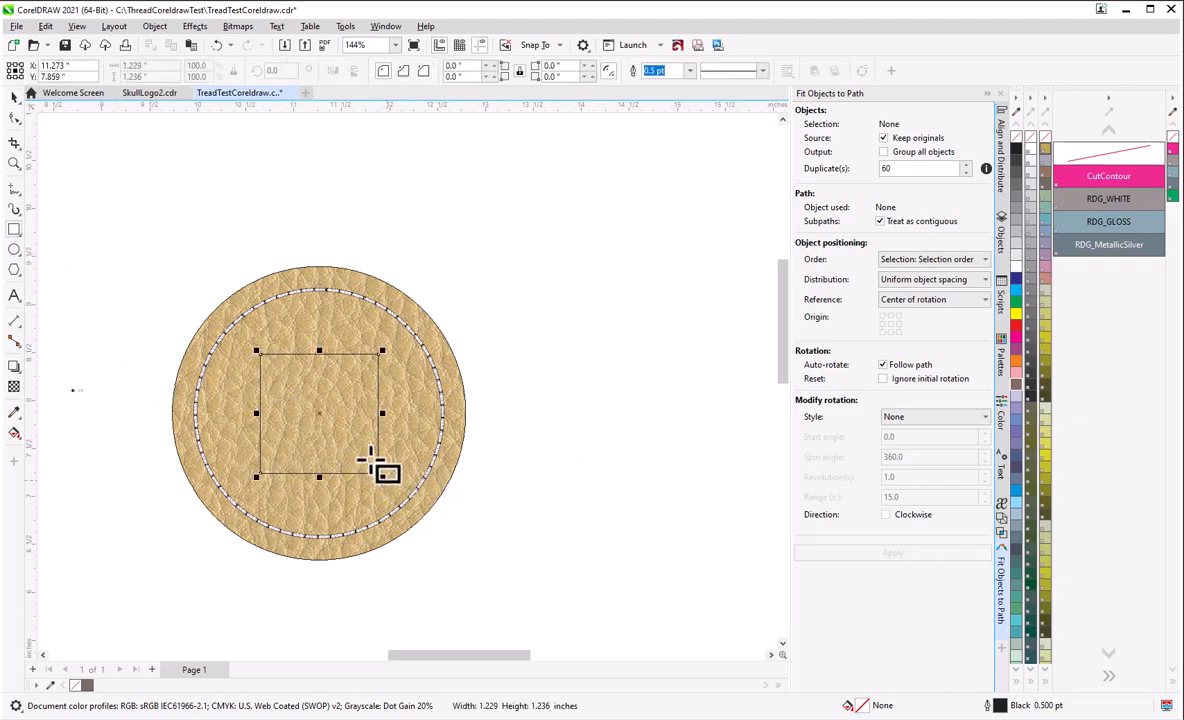
scroll(300, 447, down, 1)
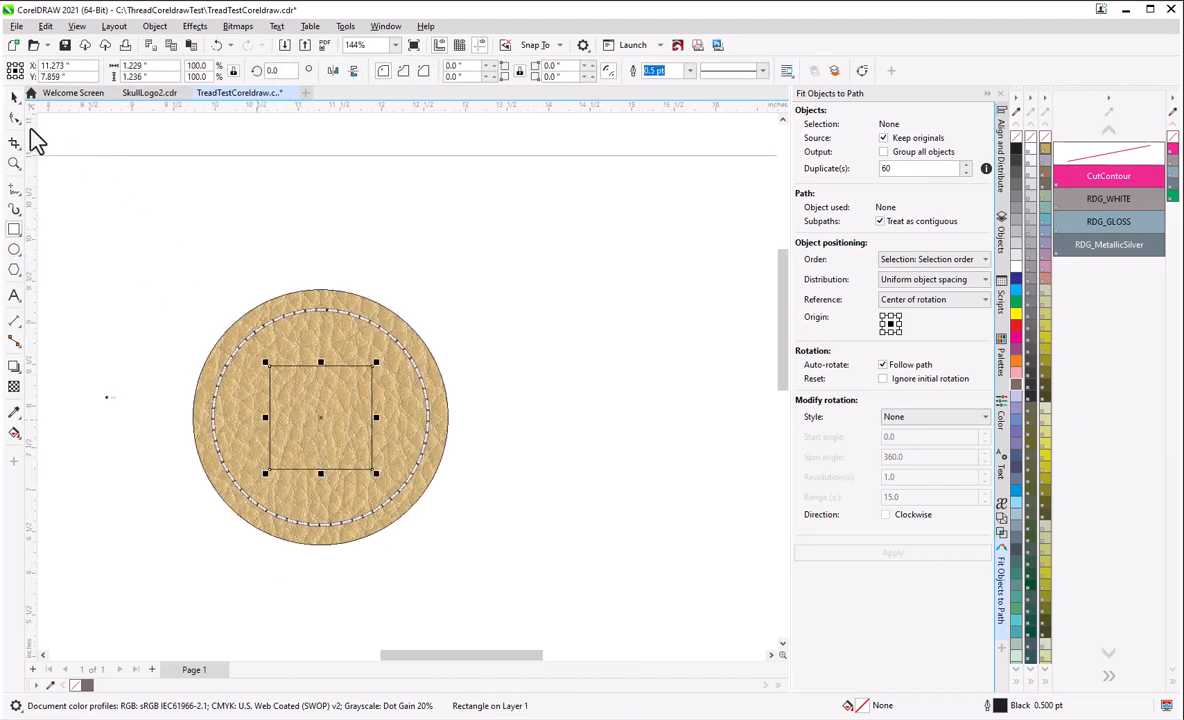
click(14, 97)
click(110, 360)
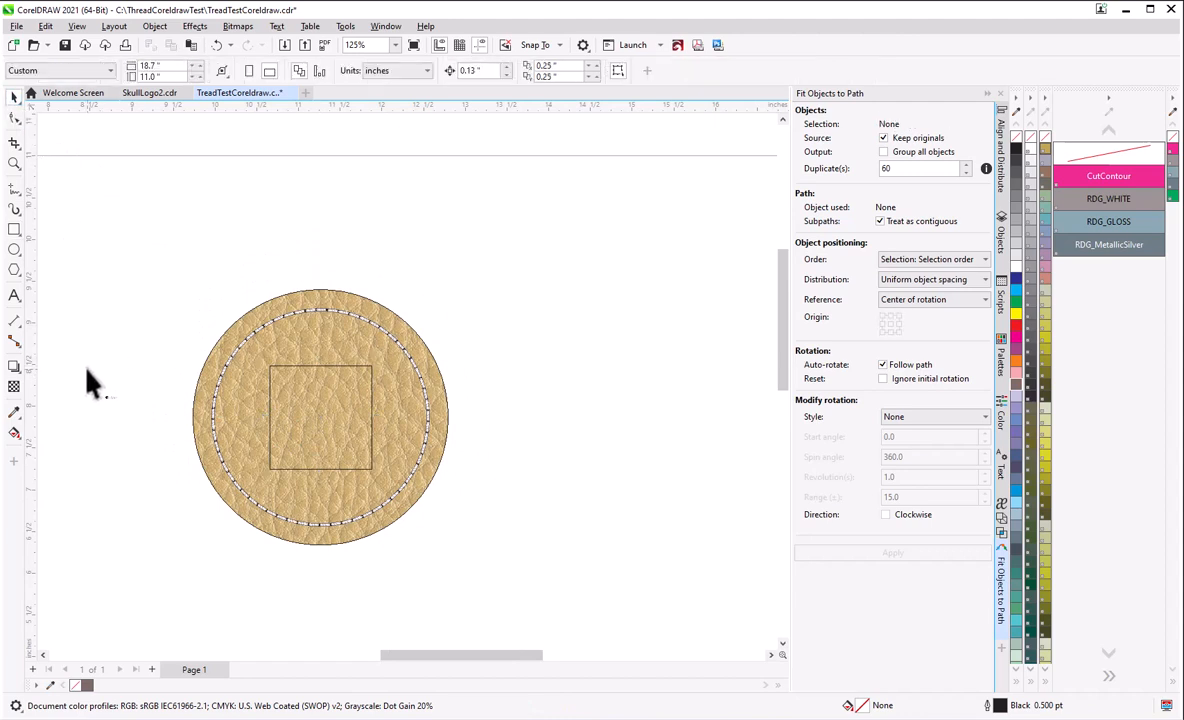
- Try to select the loose stitch group beside the patch together with the rectangle
drag(87, 372, 150, 436)
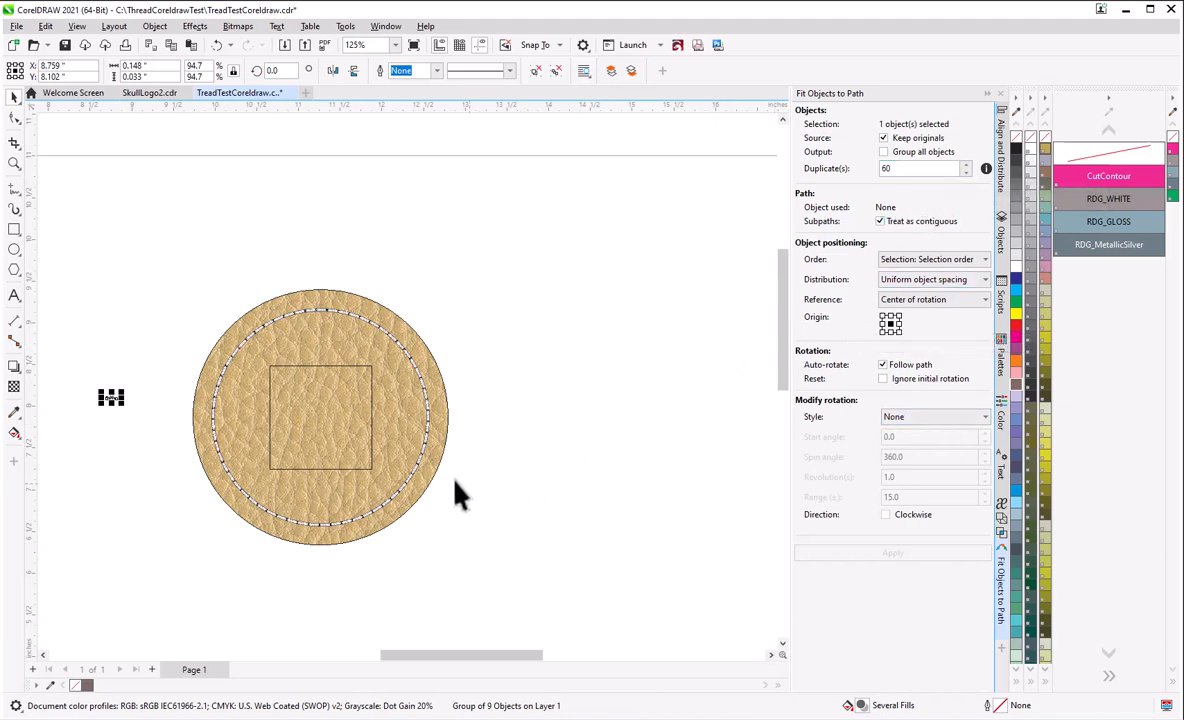
shift+click(352, 478)
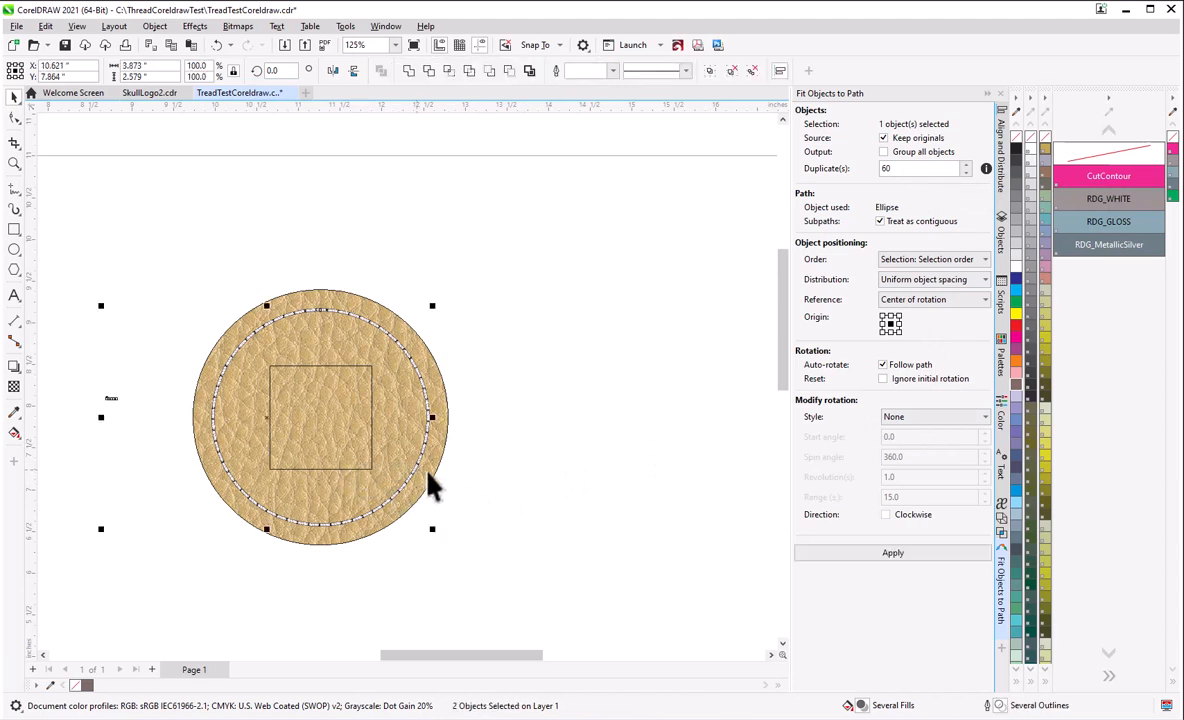
click(523, 450)
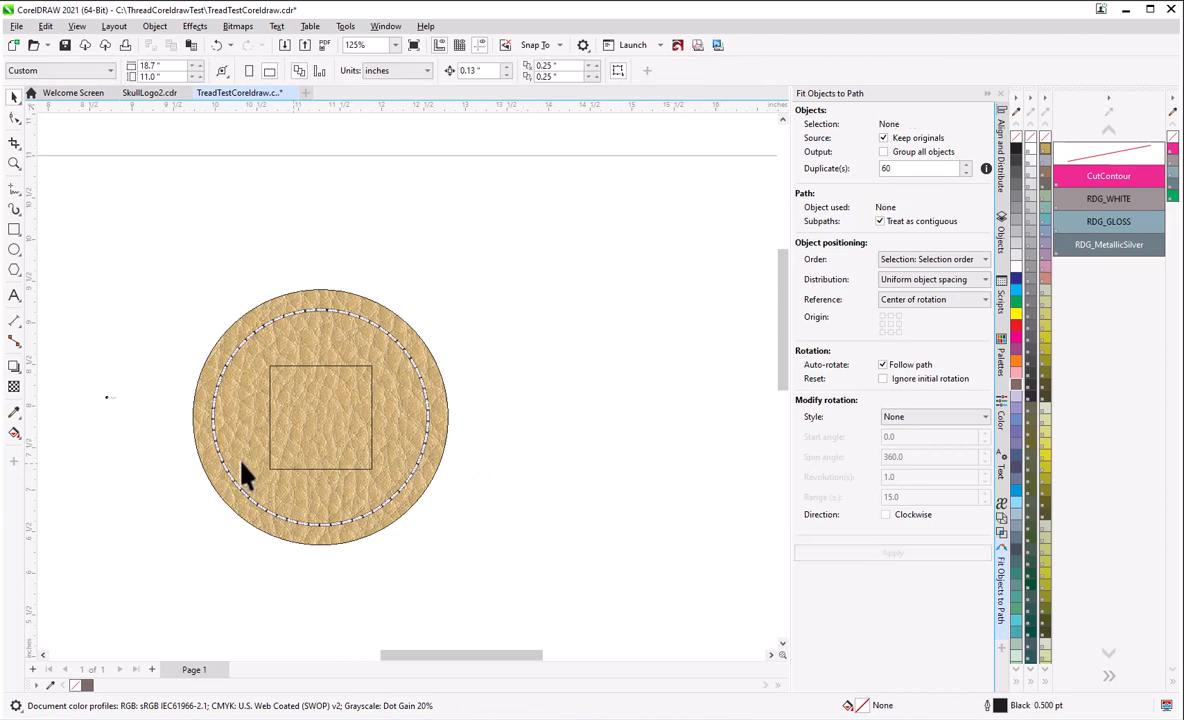
drag(78, 374, 166, 460)
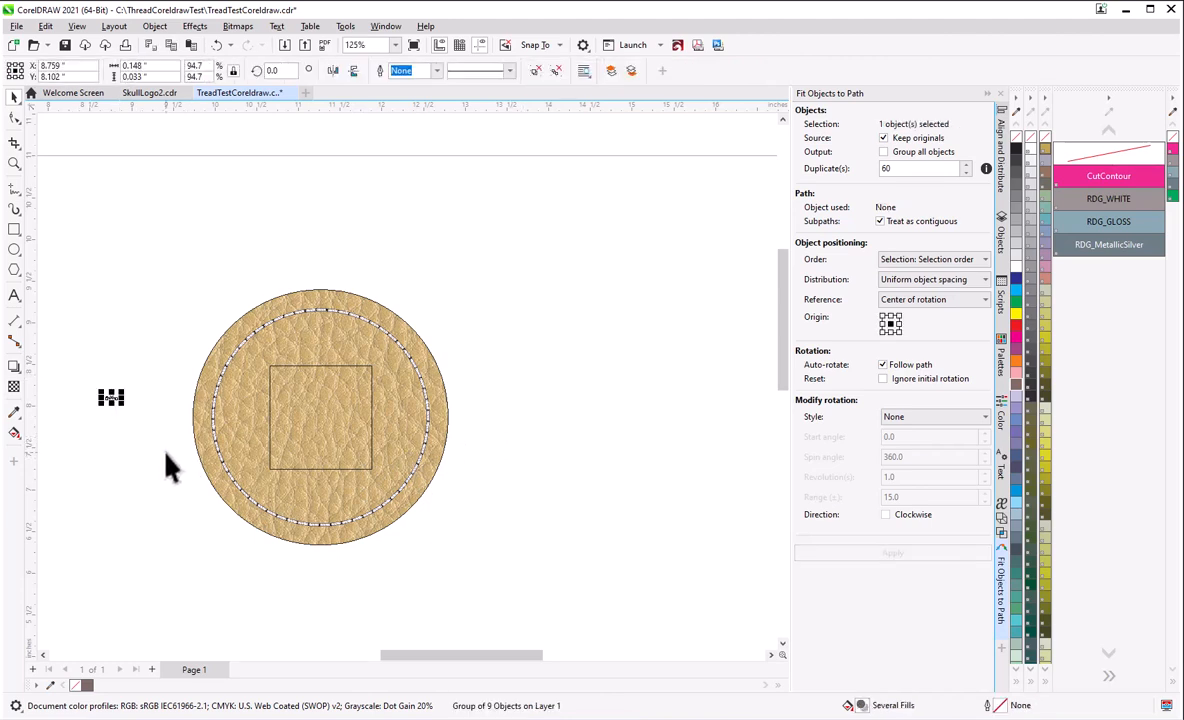
click(292, 470)
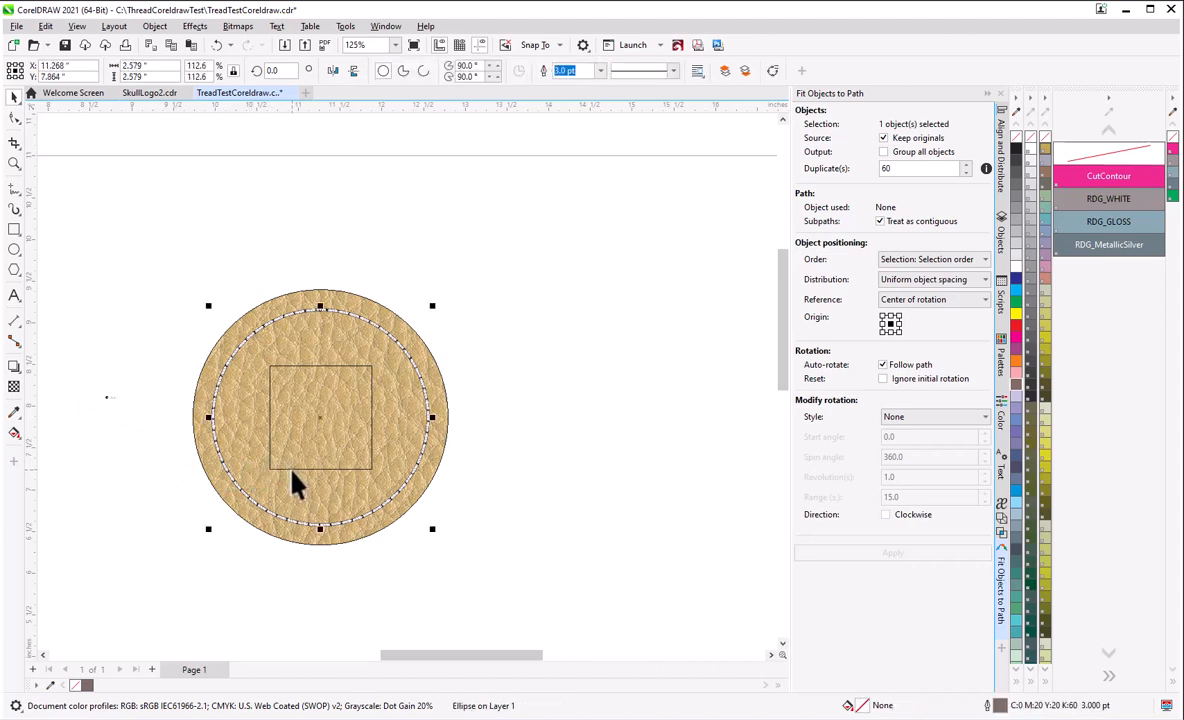
click(444, 481)
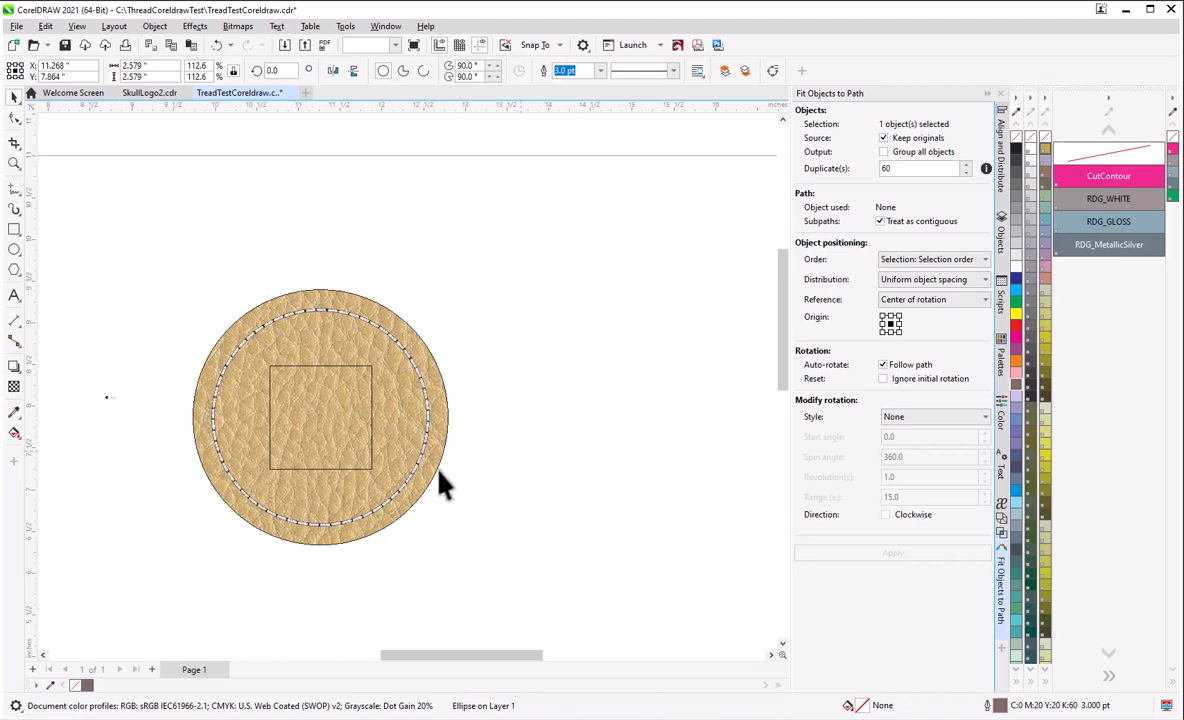
- Move the rectangle about 0.23 inches to the right inside the stitched circle and deselect it
click(340, 482)
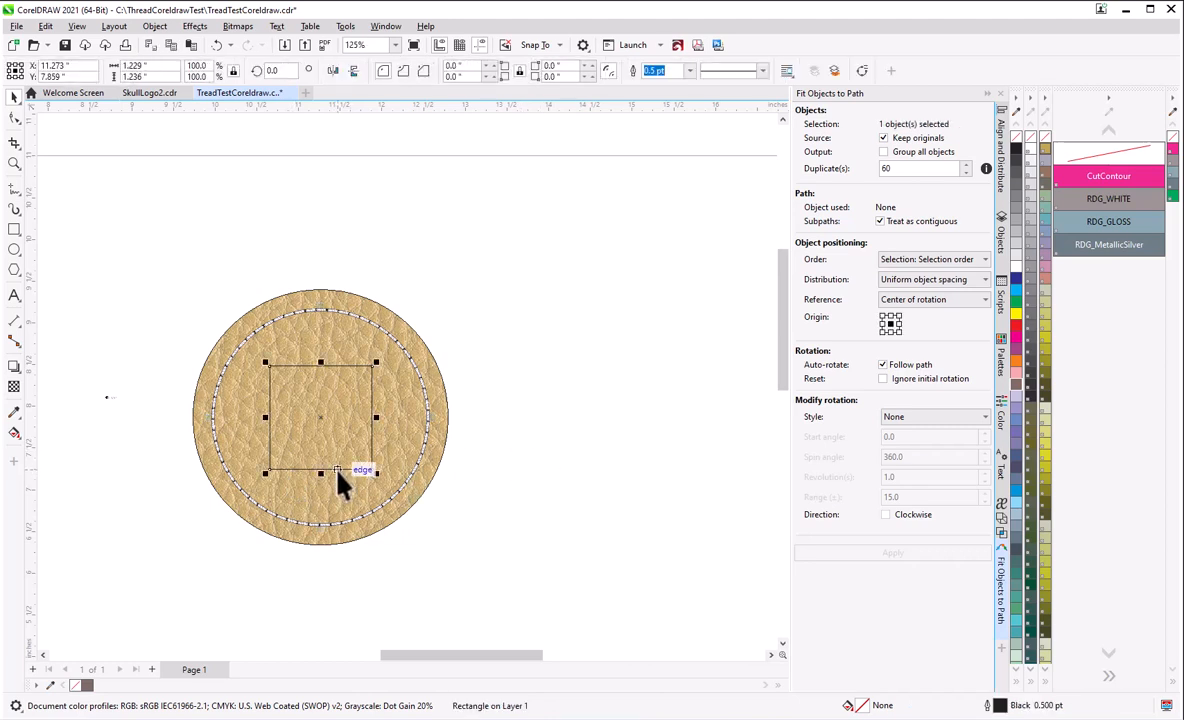
mouse_move(345, 481)
mouse_down()
mouse_move(391, 476)
mouse_move(357, 466)
mouse_up()
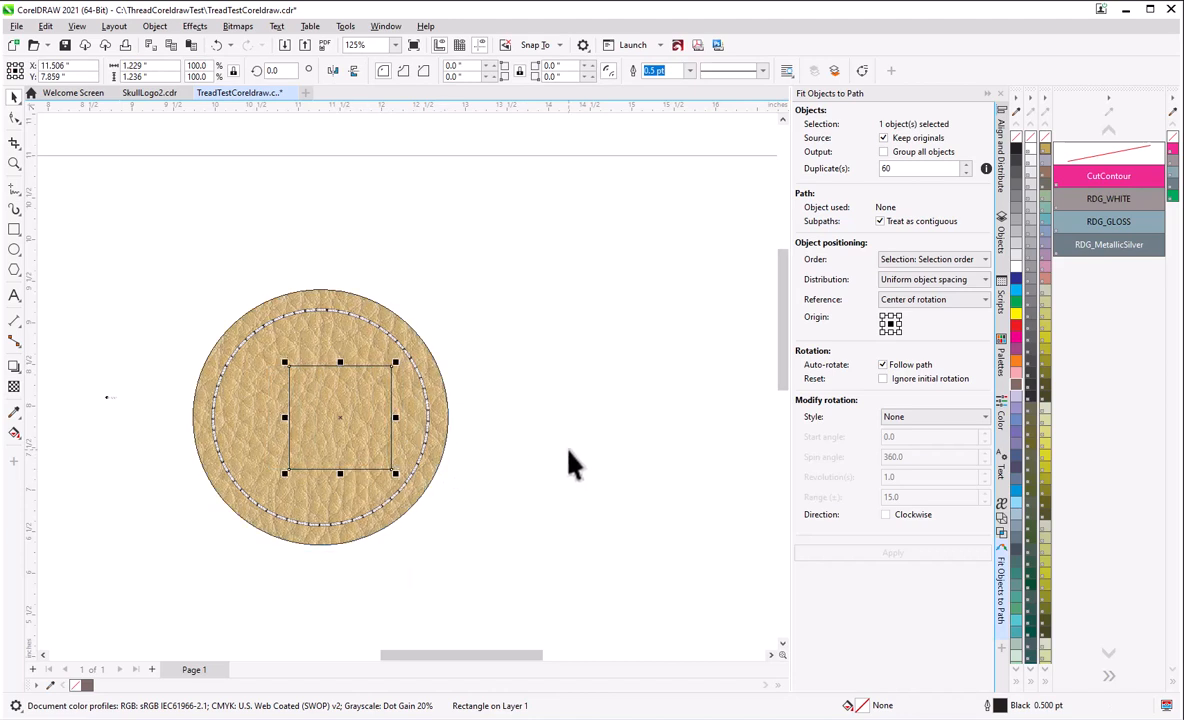
click(540, 453)
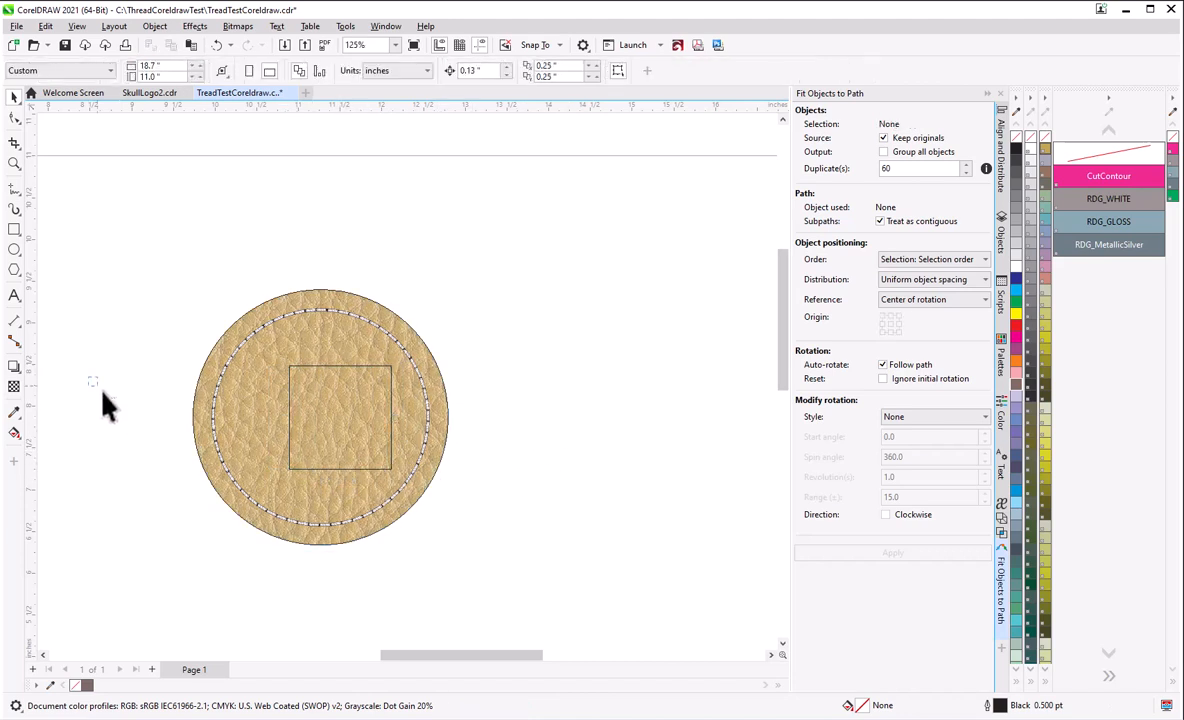
- Fit 60 duplicates of the loose stitch group along the rectangle's path
drag(164, 431, 164, 431)
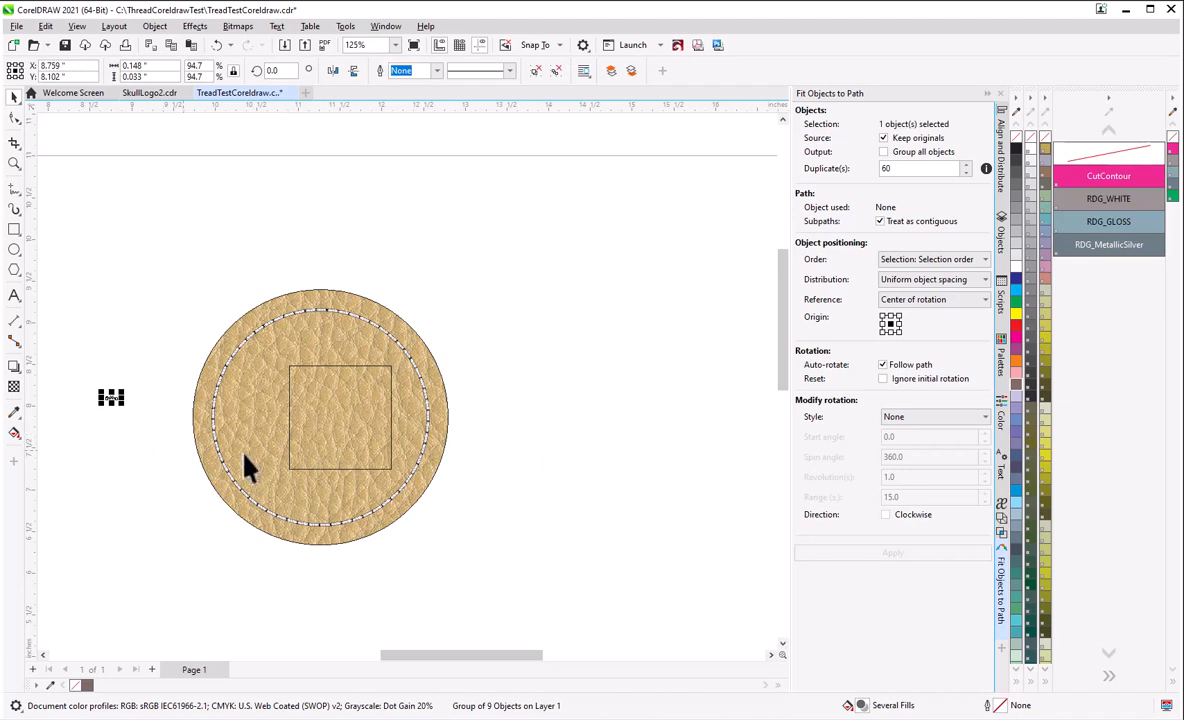
shift+click(306, 469)
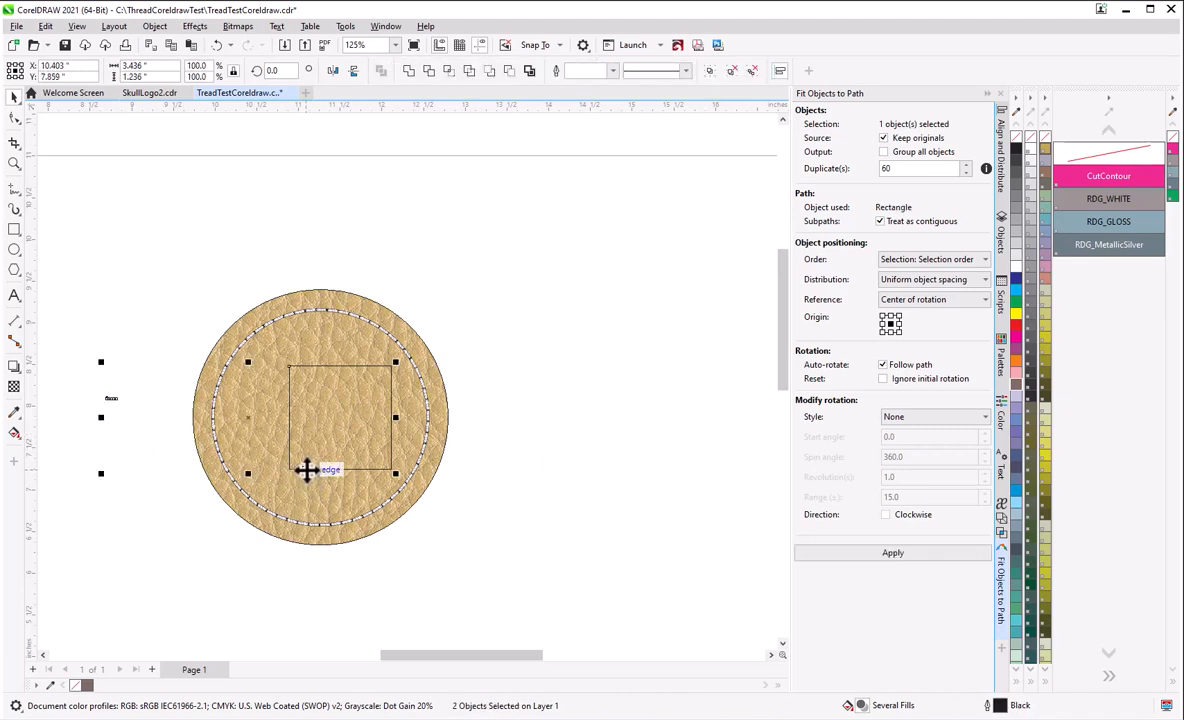
click(912, 554)
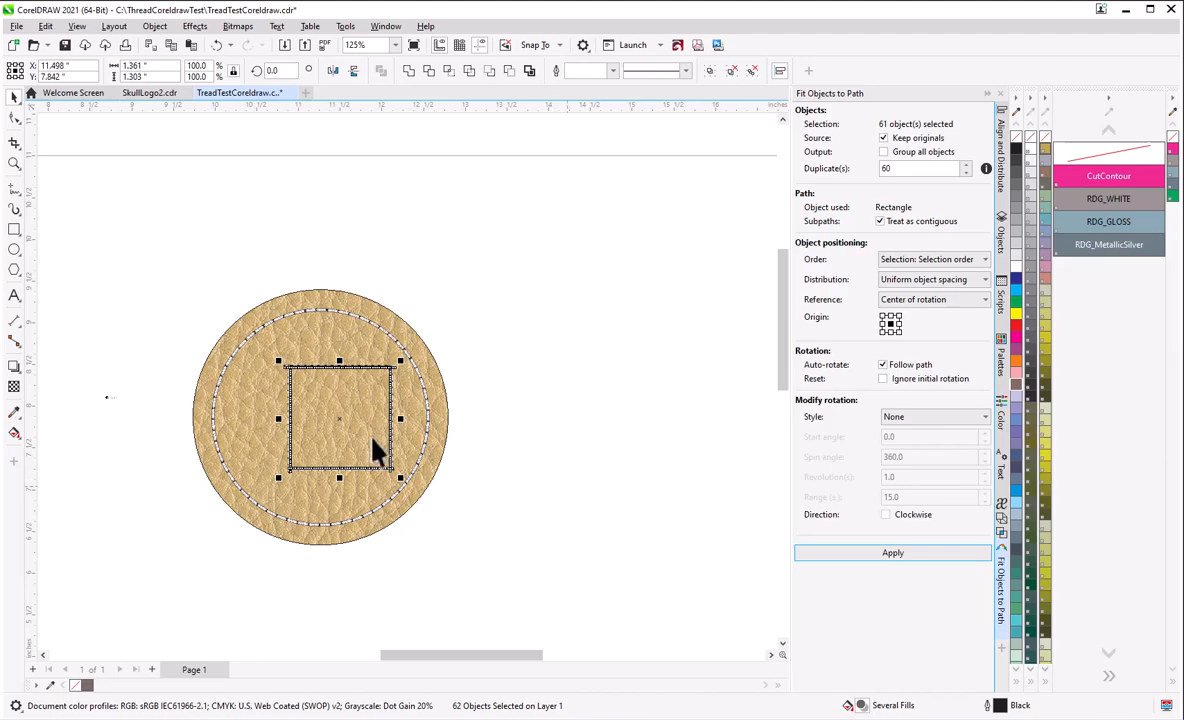
scroll(335, 410, up, 5)
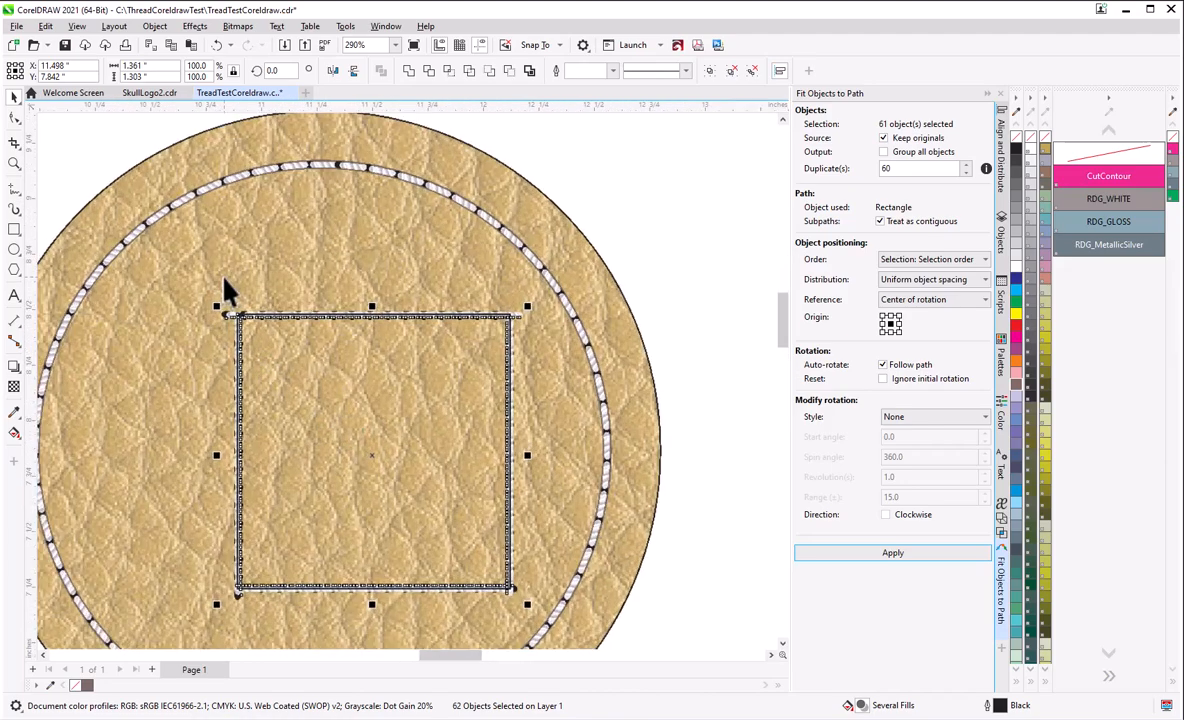
- Undo the 60-duplicate fit and fit 45 duplicates of the loose stitch group along the rectangle's path
scroll(226, 290, up, 8)
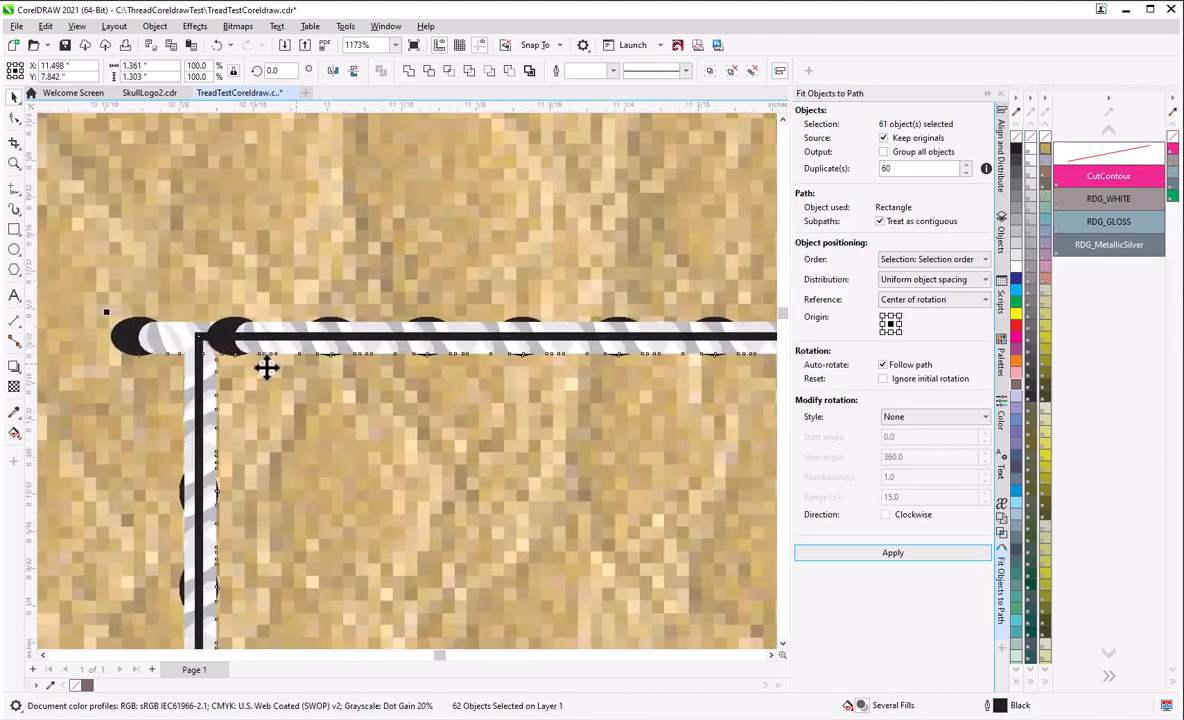
scroll(266, 368, down, 10)
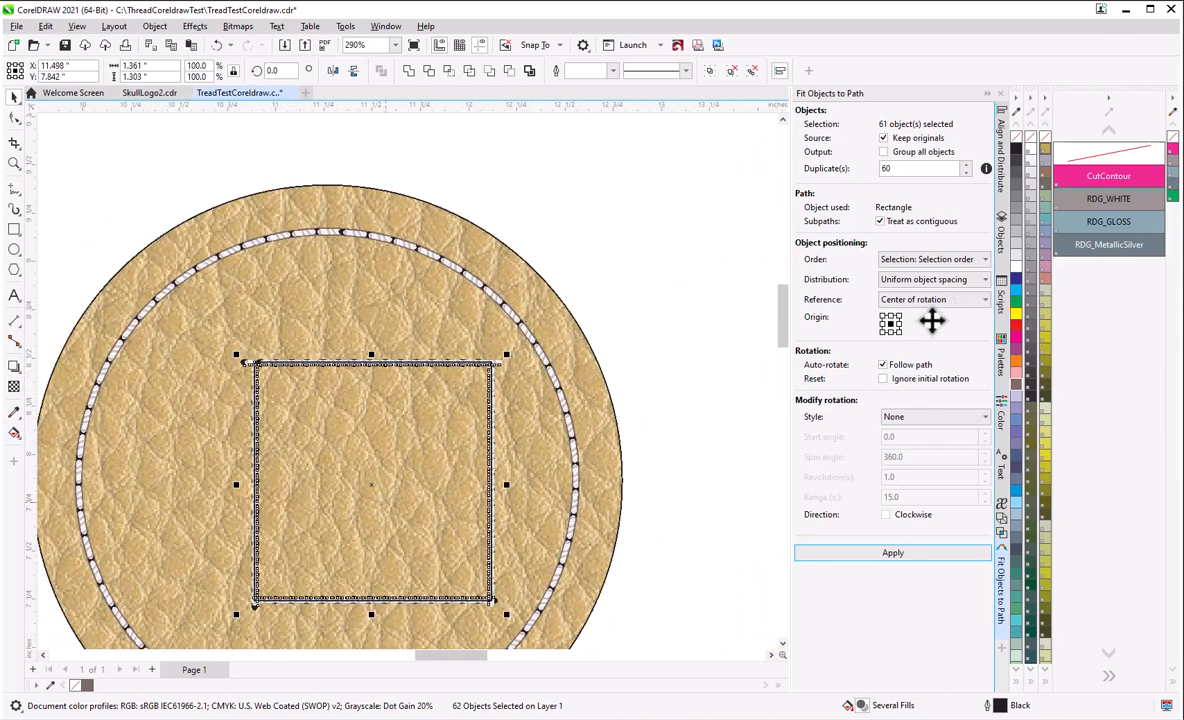
key(ctrl+z)
double_click(884, 168)
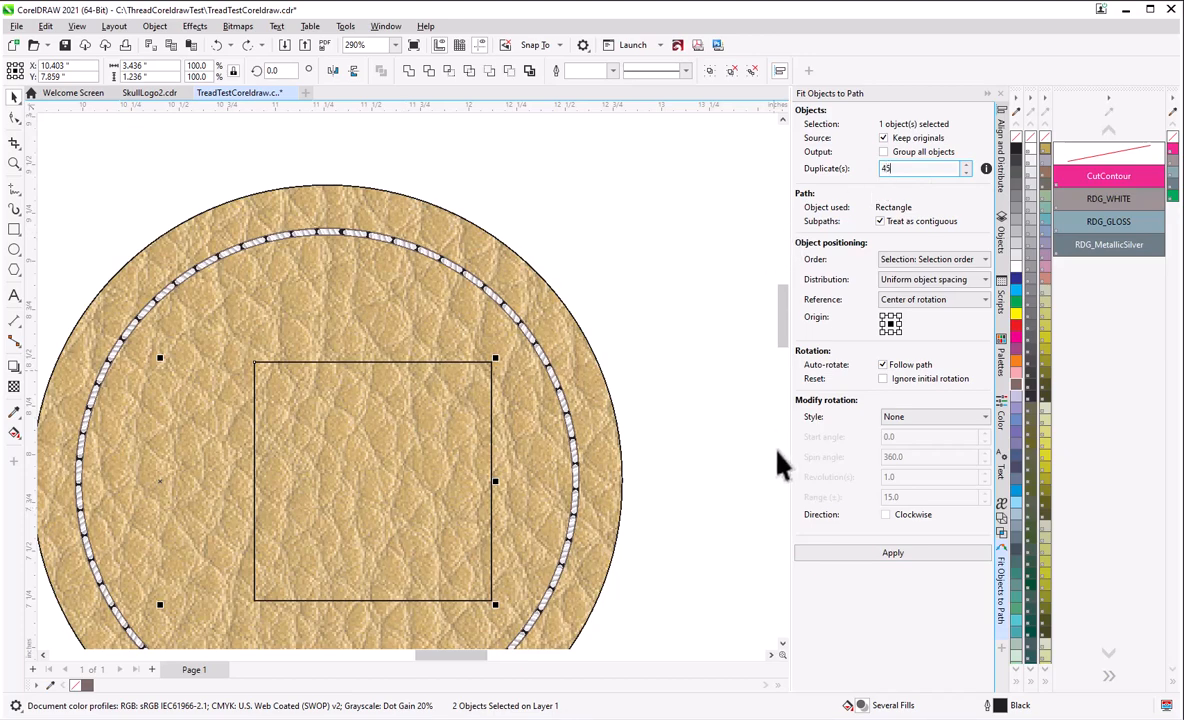
click(896, 555)
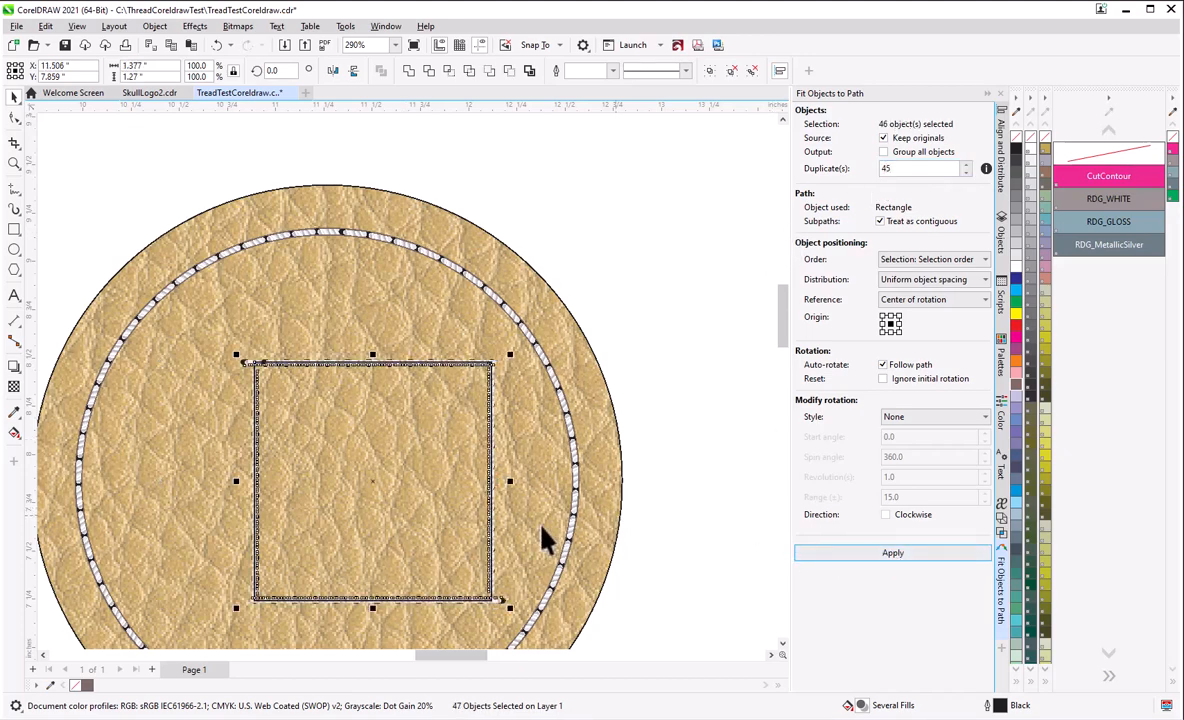
- Undo the 45-duplicate fit and fit 35 duplicates of the loose stitch group along the rectangle's path
scroll(507, 515, up, 9)
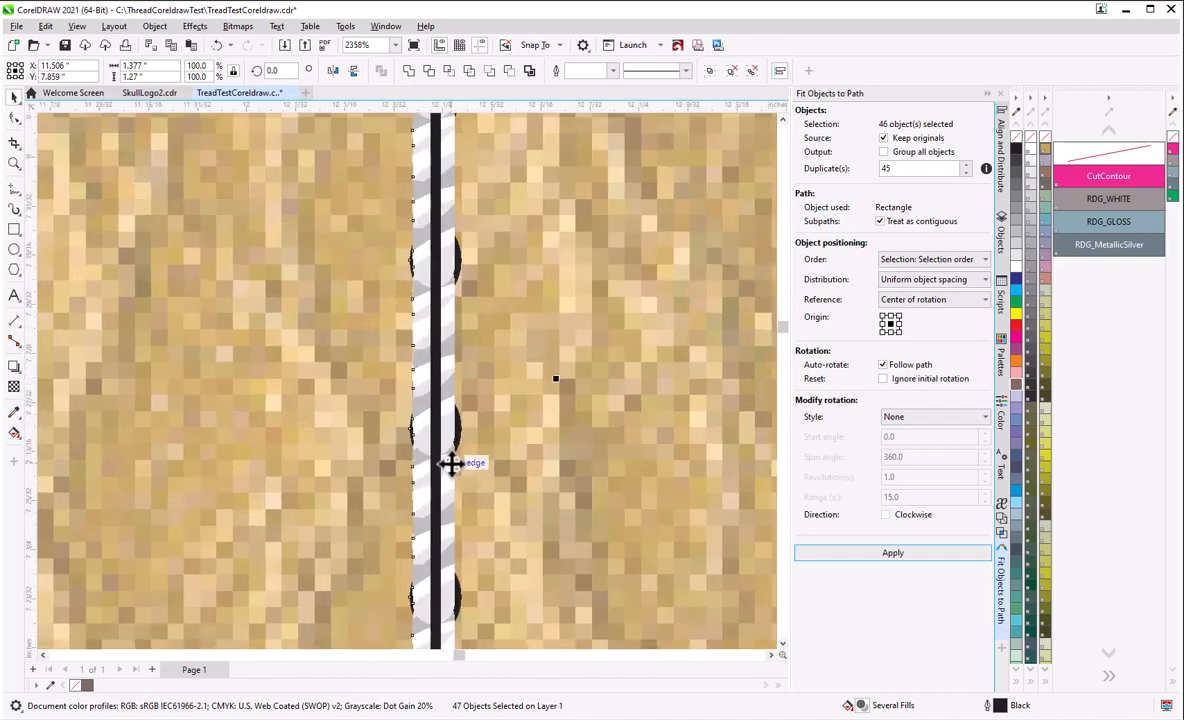
scroll(450, 462, down, 6)
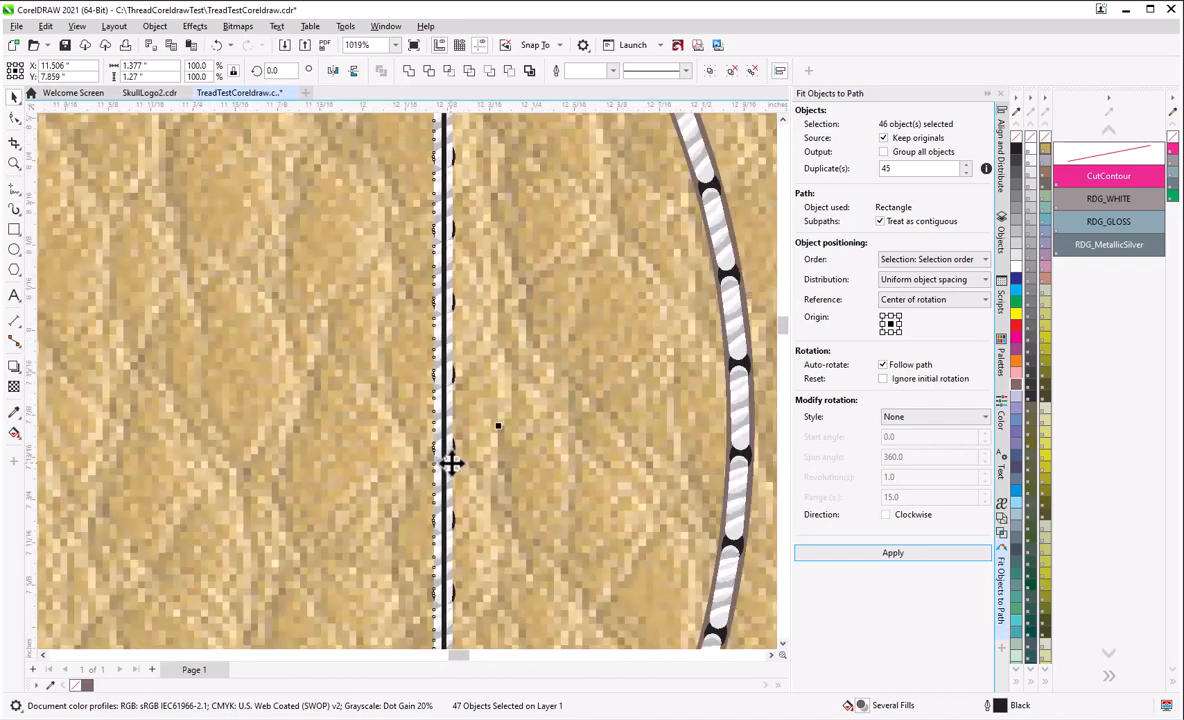
scroll(450, 462, down, 2)
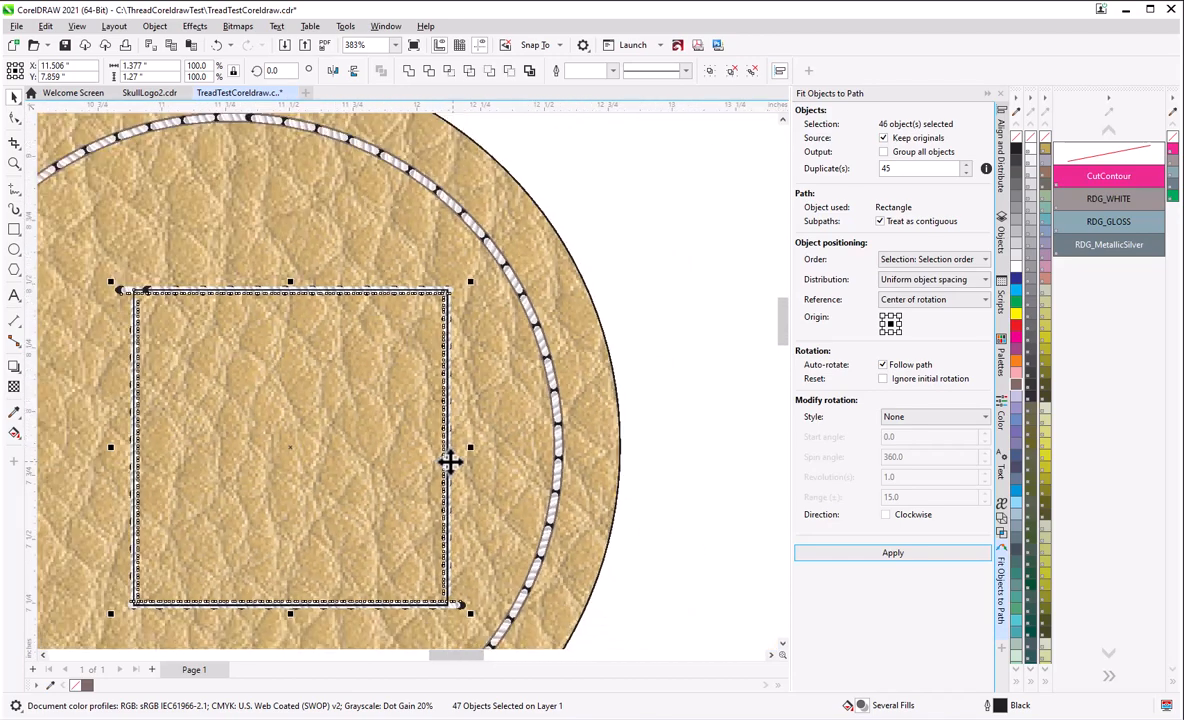
scroll(130, 520, up, 3)
scroll(130, 520, up, 5)
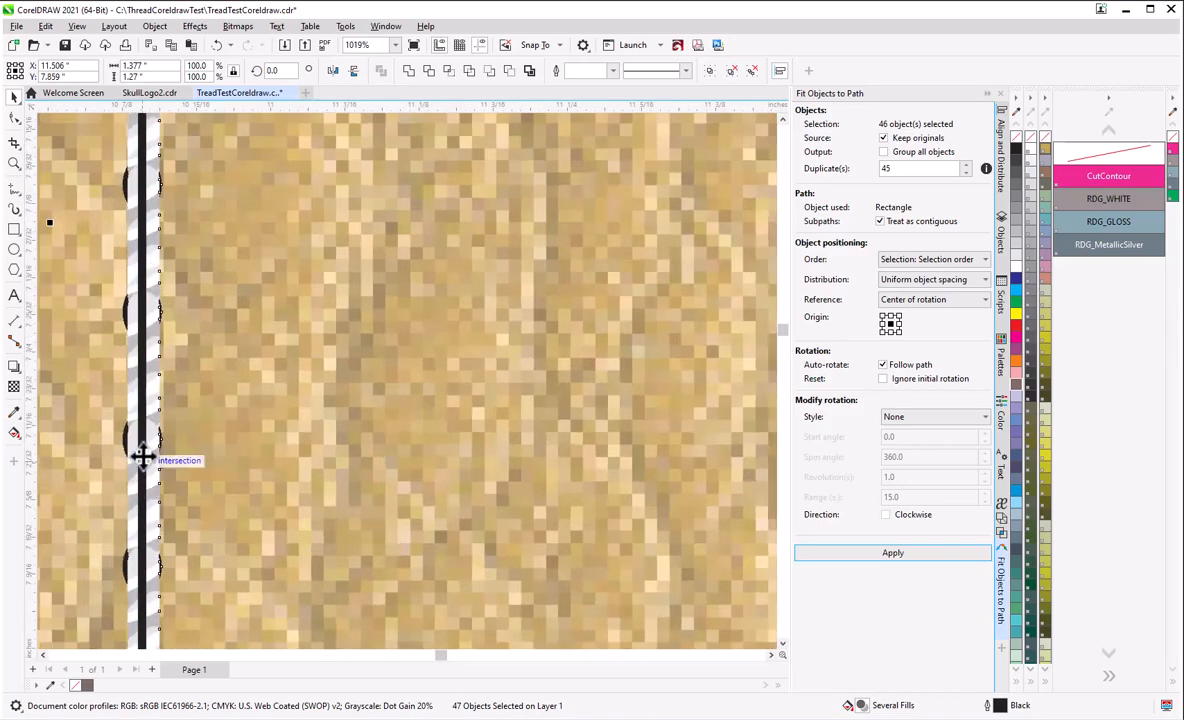
scroll(143, 452, down, 8)
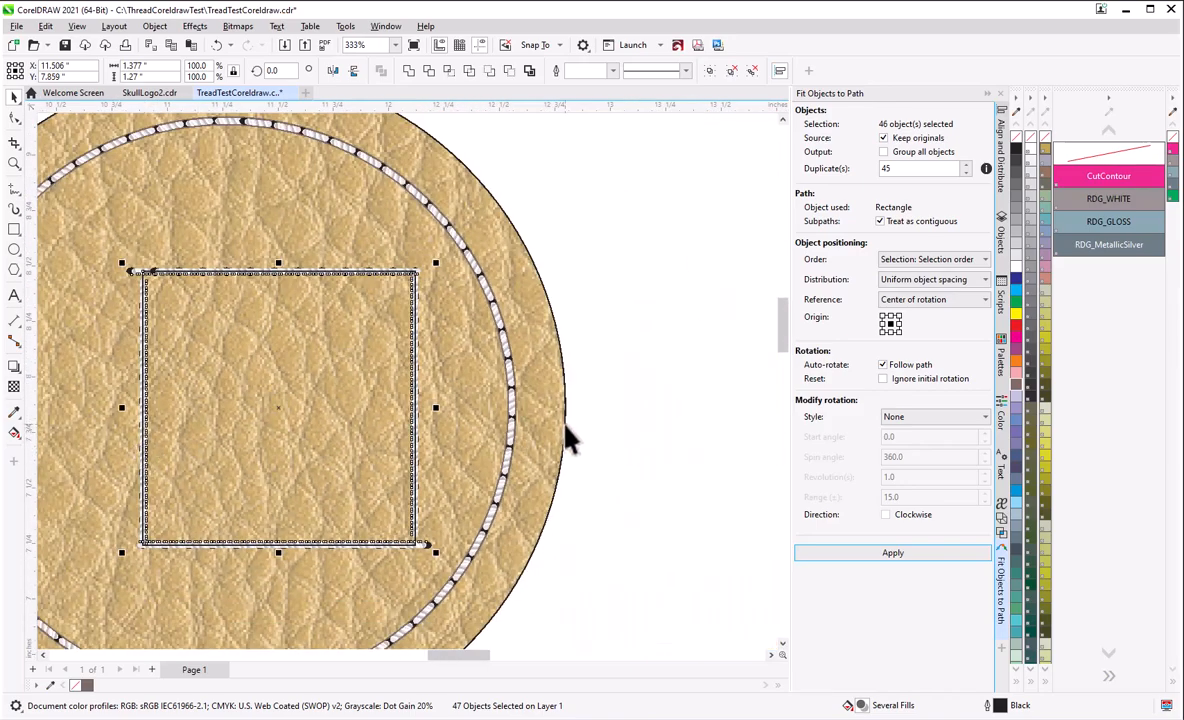
key(ctrl+z)
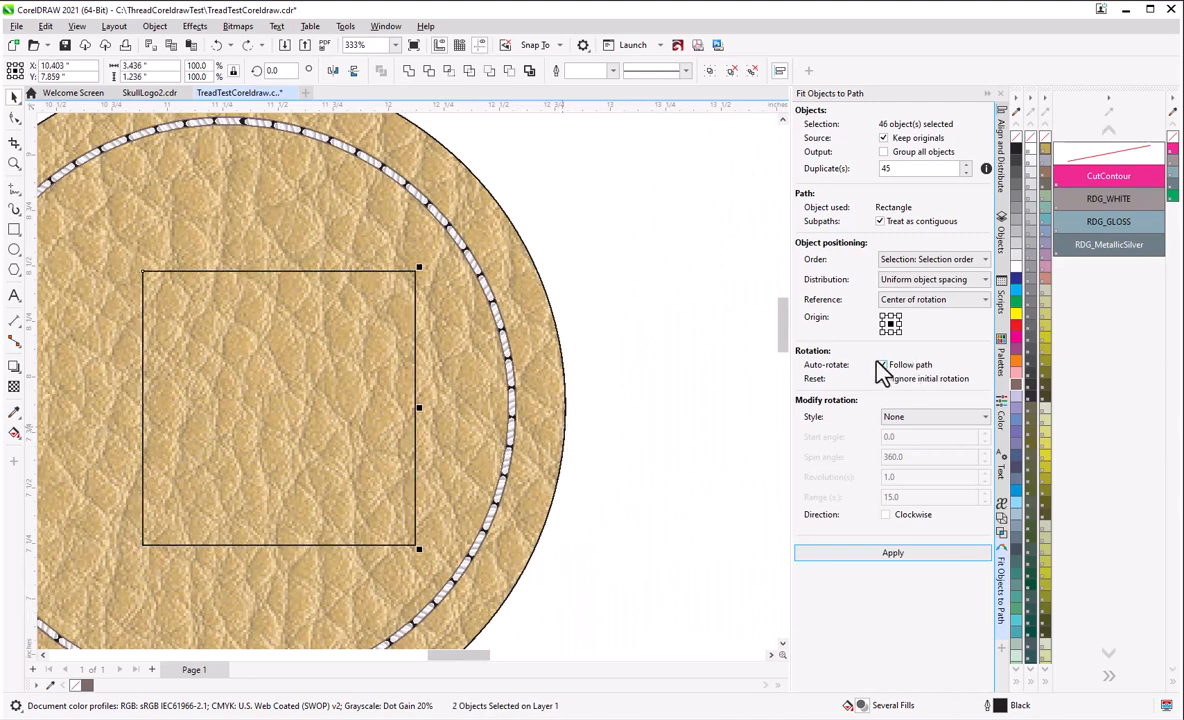
double_click(912, 168)
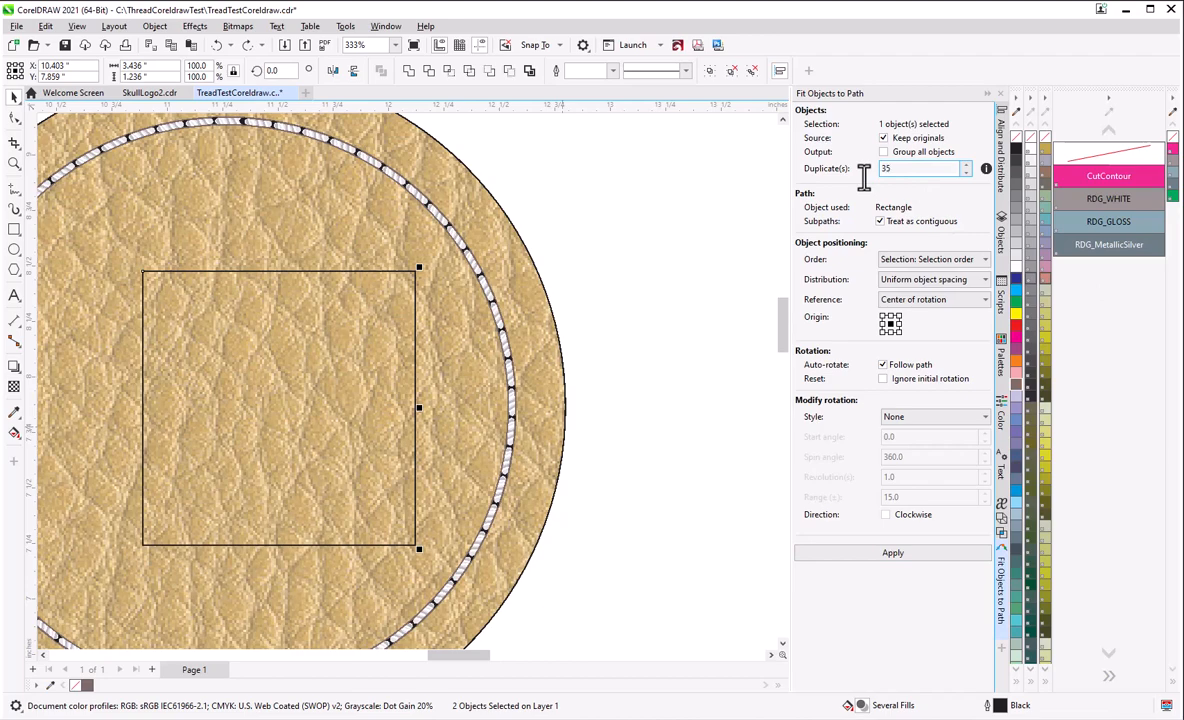
text(35)
click(893, 553)
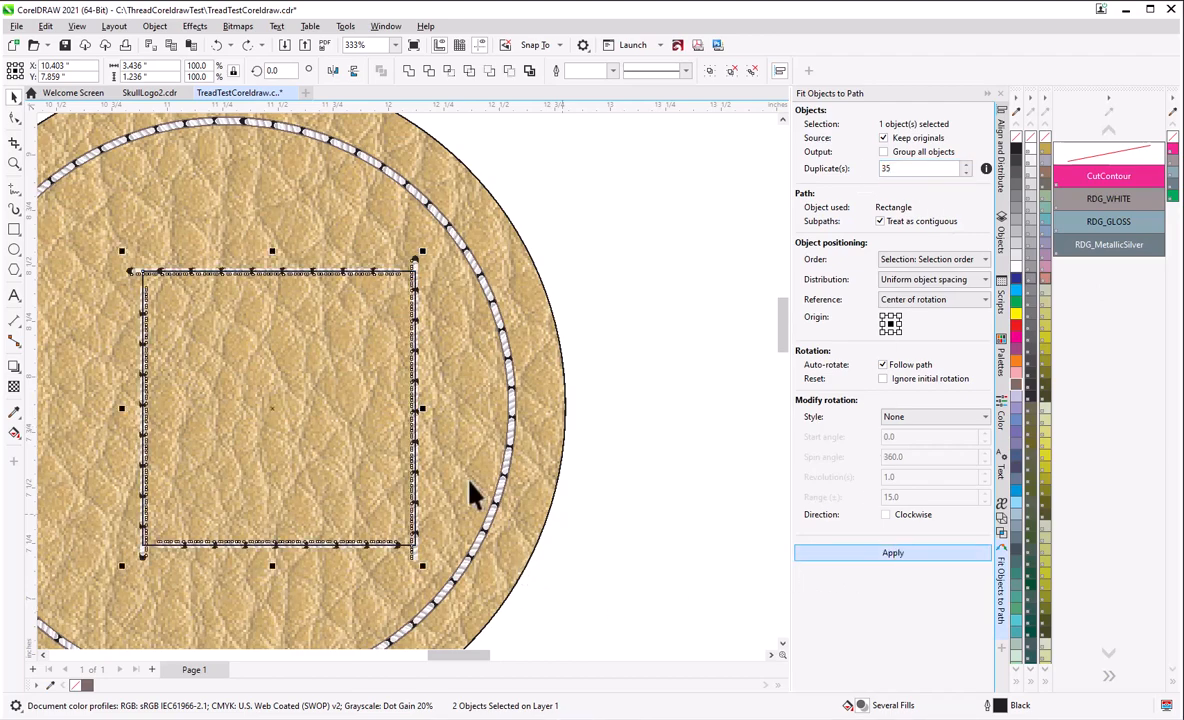
- Examine the stitch spacing along the rectangle's sides and how the stitches meet at its corners
scroll(410, 410, up, 5)
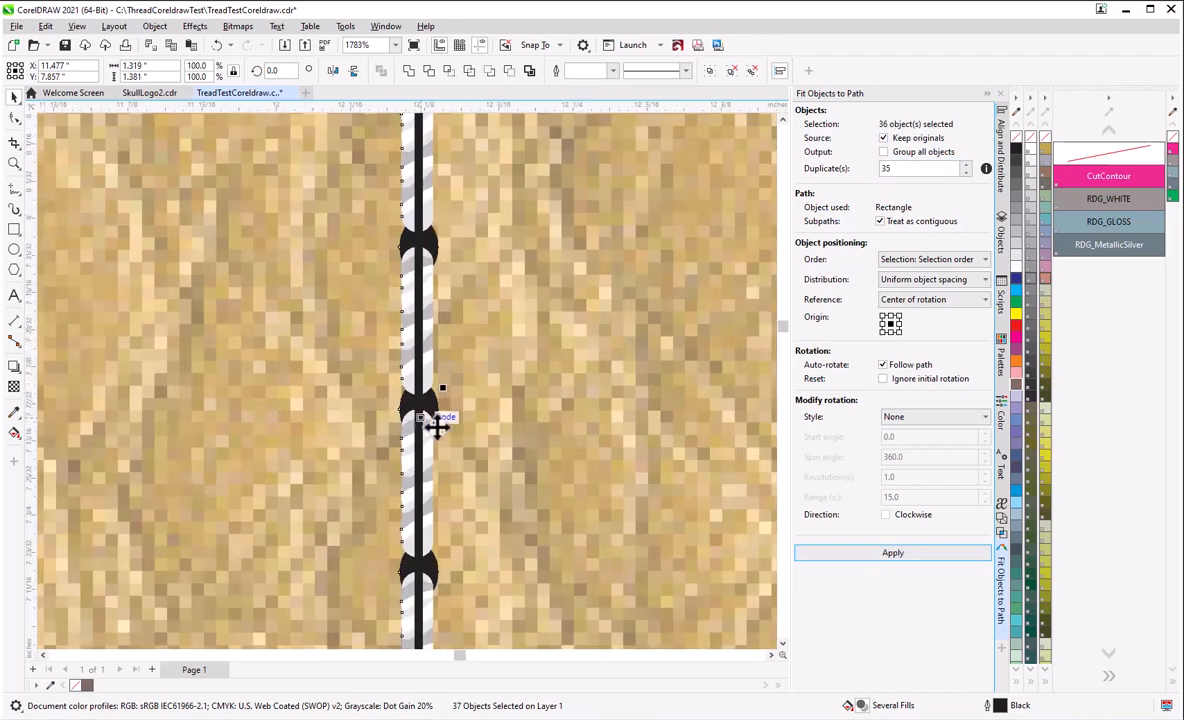
scroll(437, 425, down, 4)
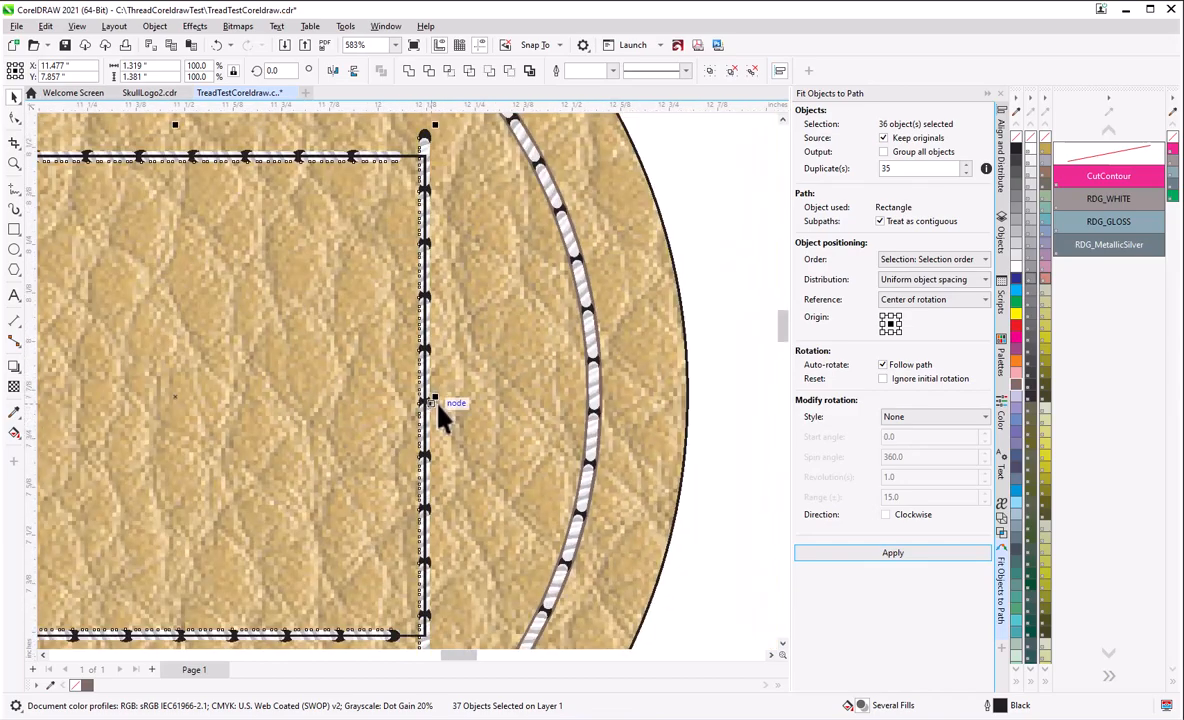
scroll(440, 412, down, 3)
scroll(190, 405, up, 1)
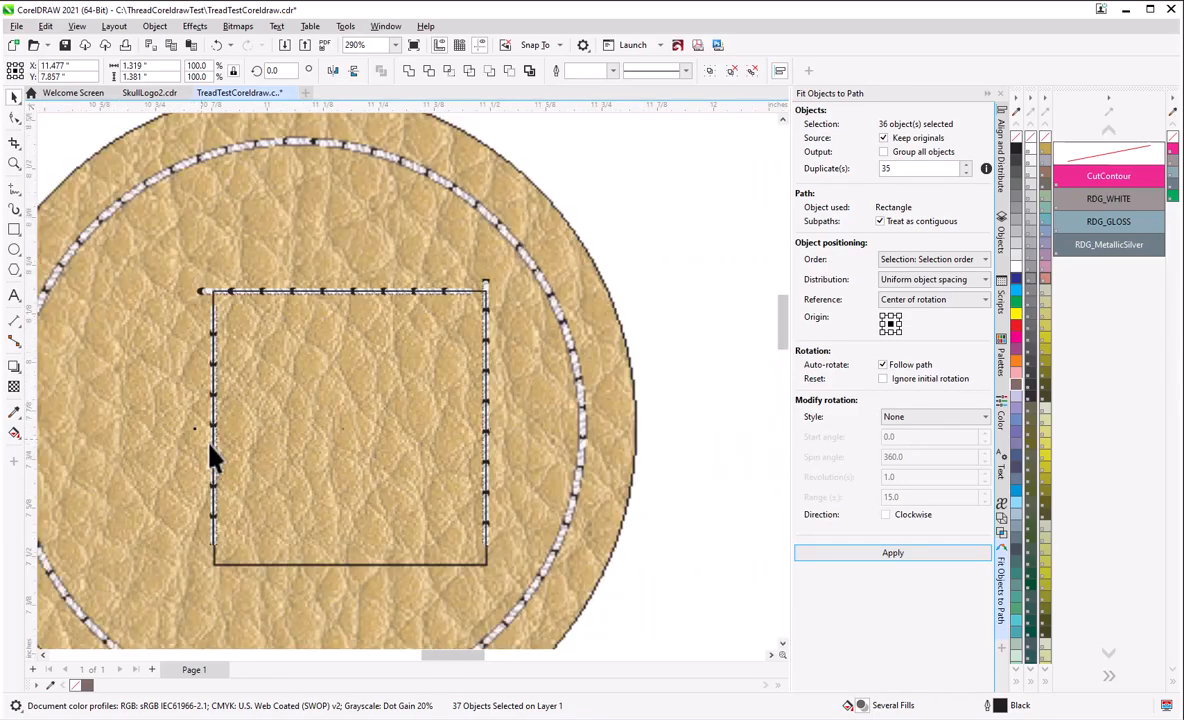
scroll(220, 480, down, 1)
scroll(228, 548, up, 4)
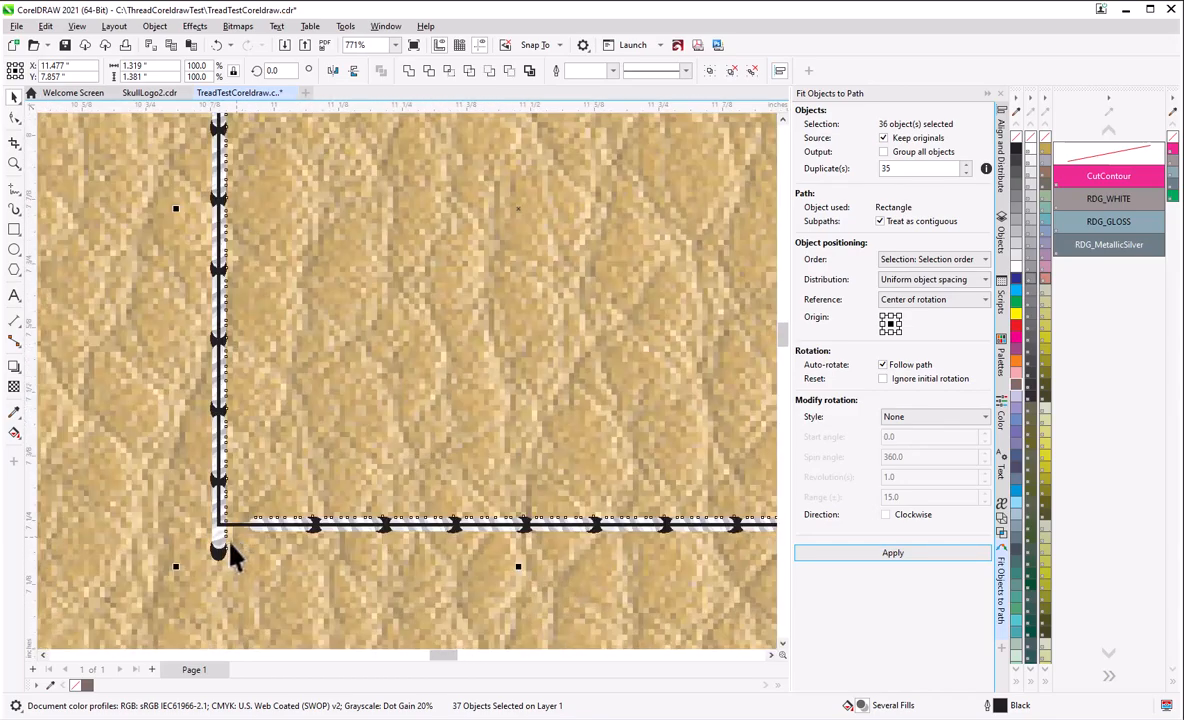
scroll(229, 550, up, 4)
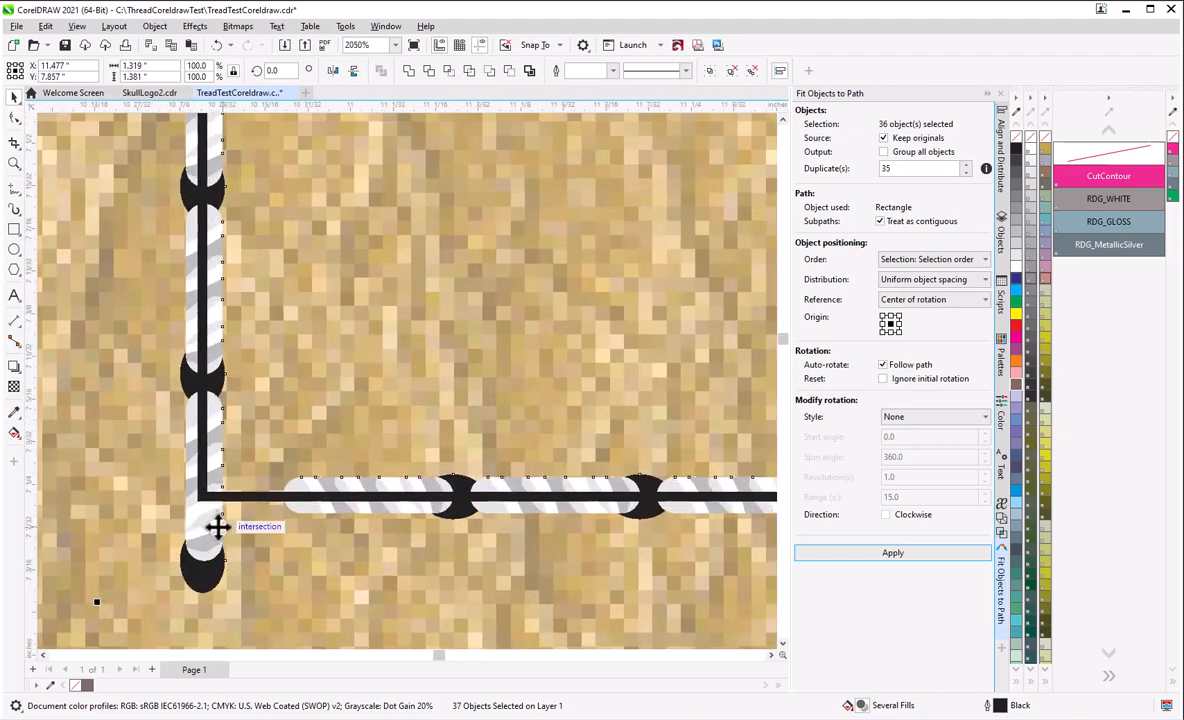
scroll(217, 527, down, 3)
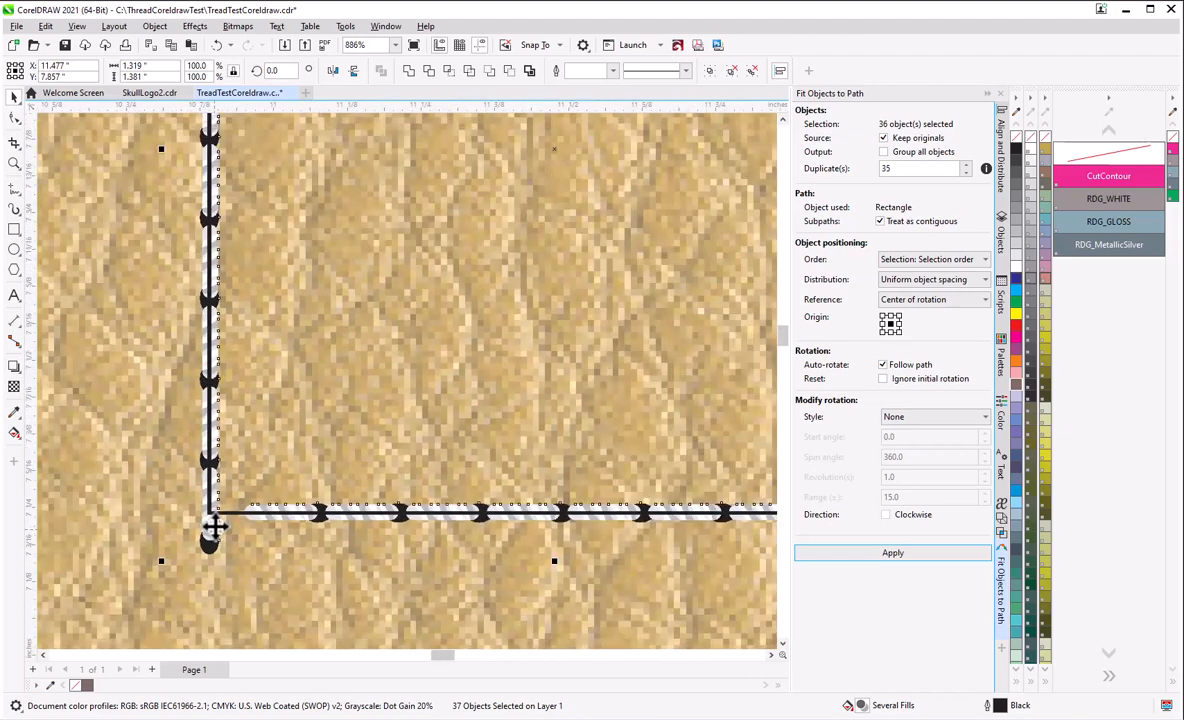
scroll(215, 527, down, 2)
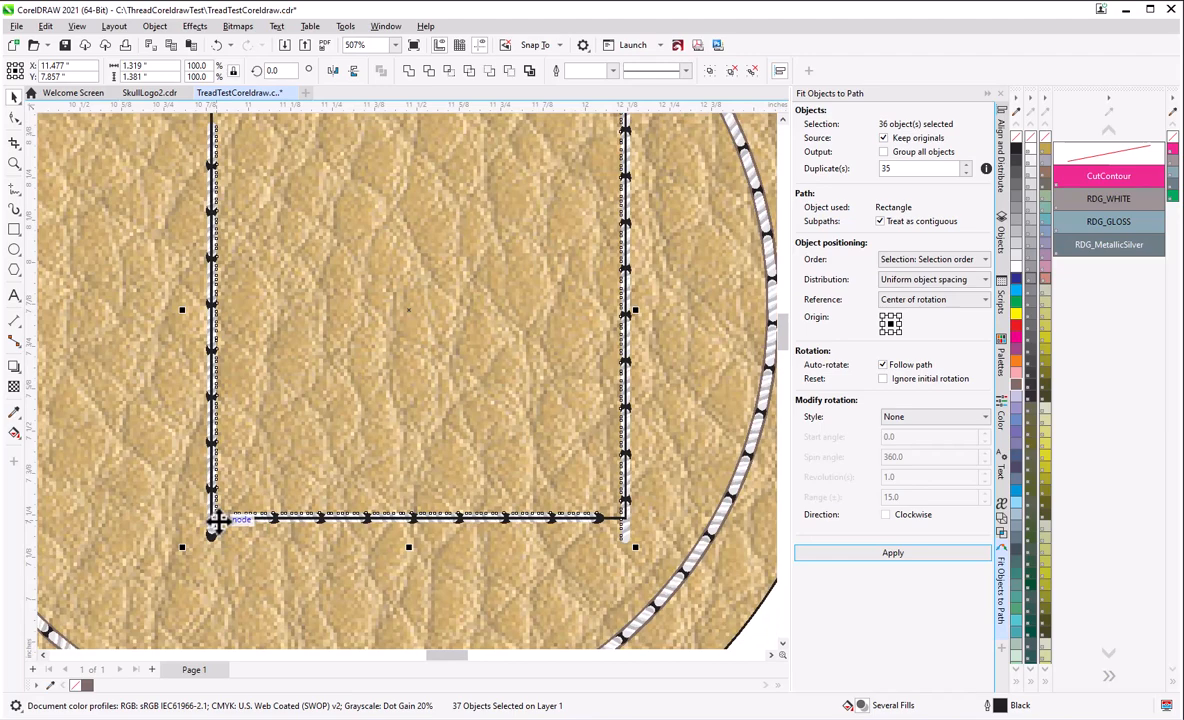
scroll(336, 482, down, 3)
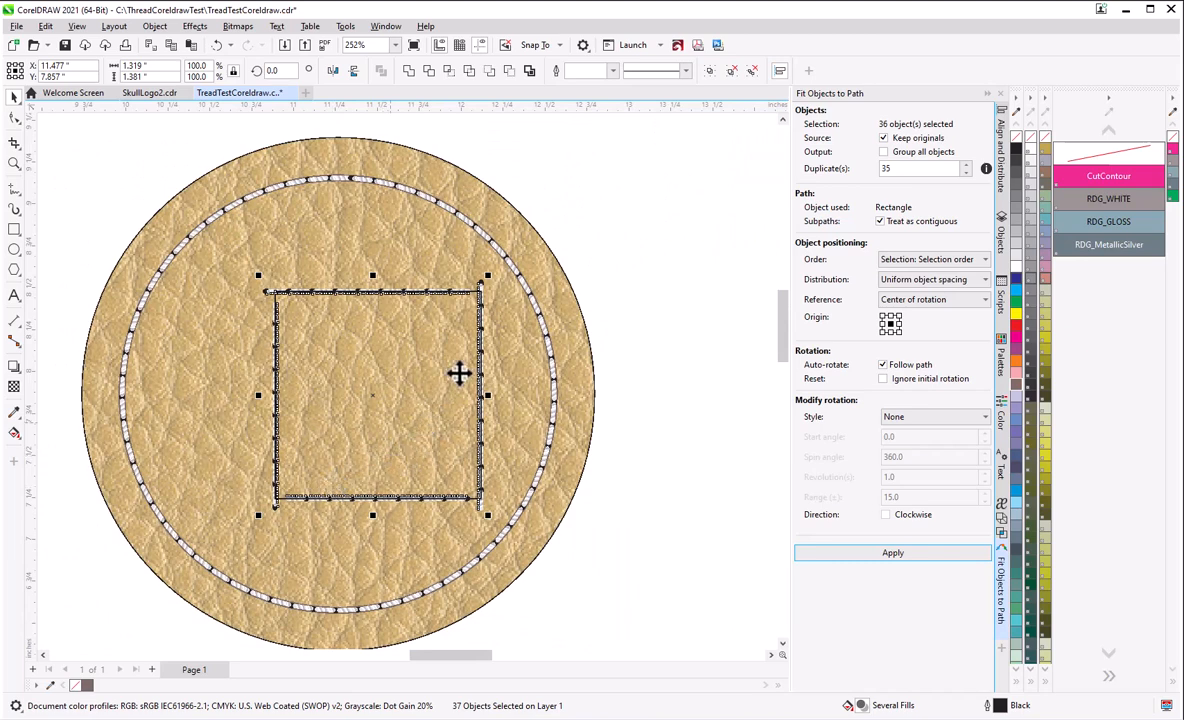
scroll(357, 361, down, 1)
scroll(357, 361, down, 1)
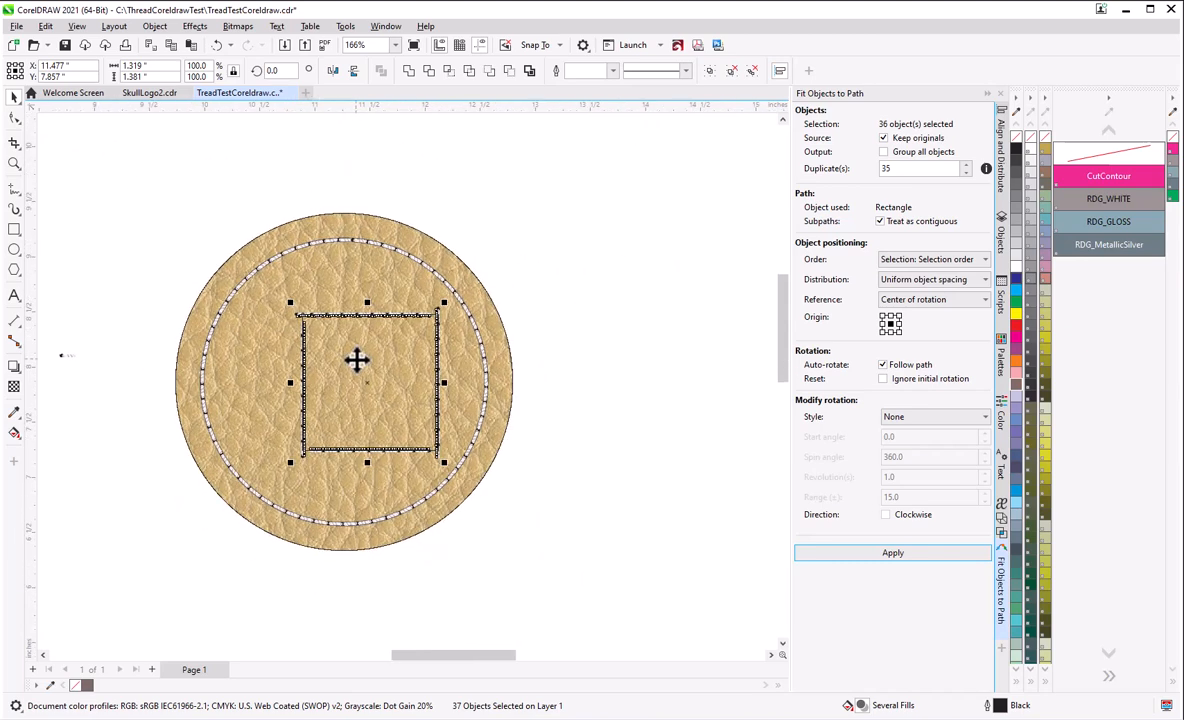
scroll(351, 311, up, 4)
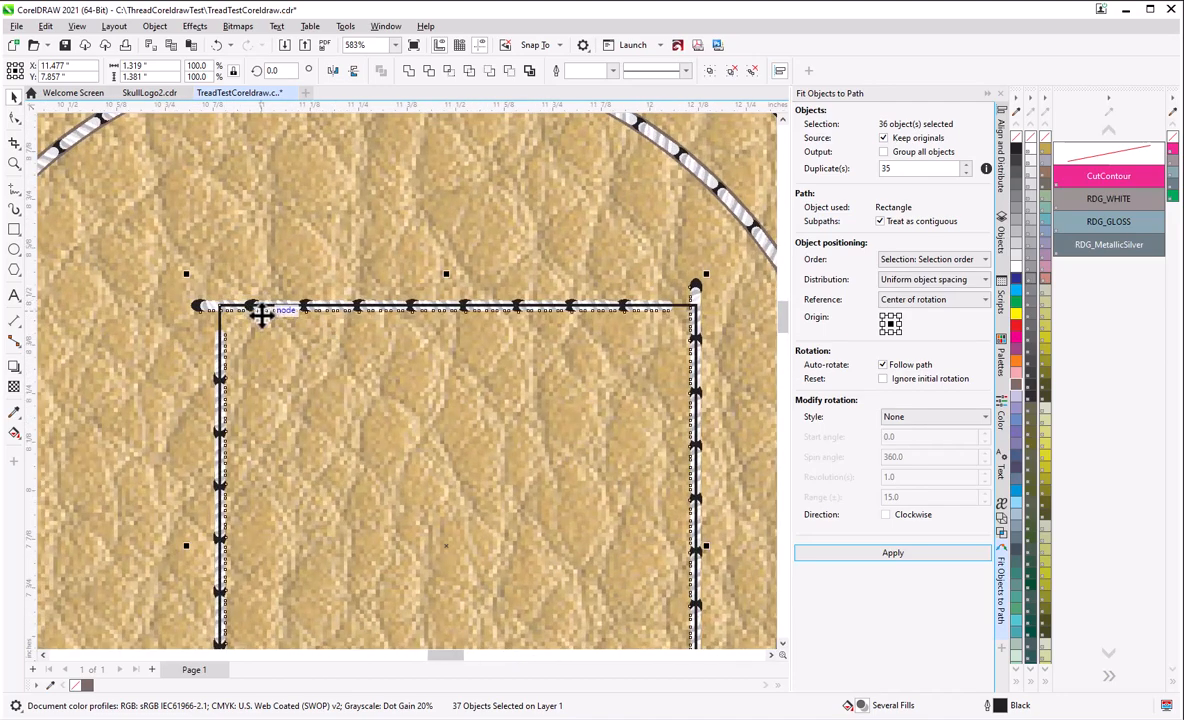
scroll(265, 311, down, 4)
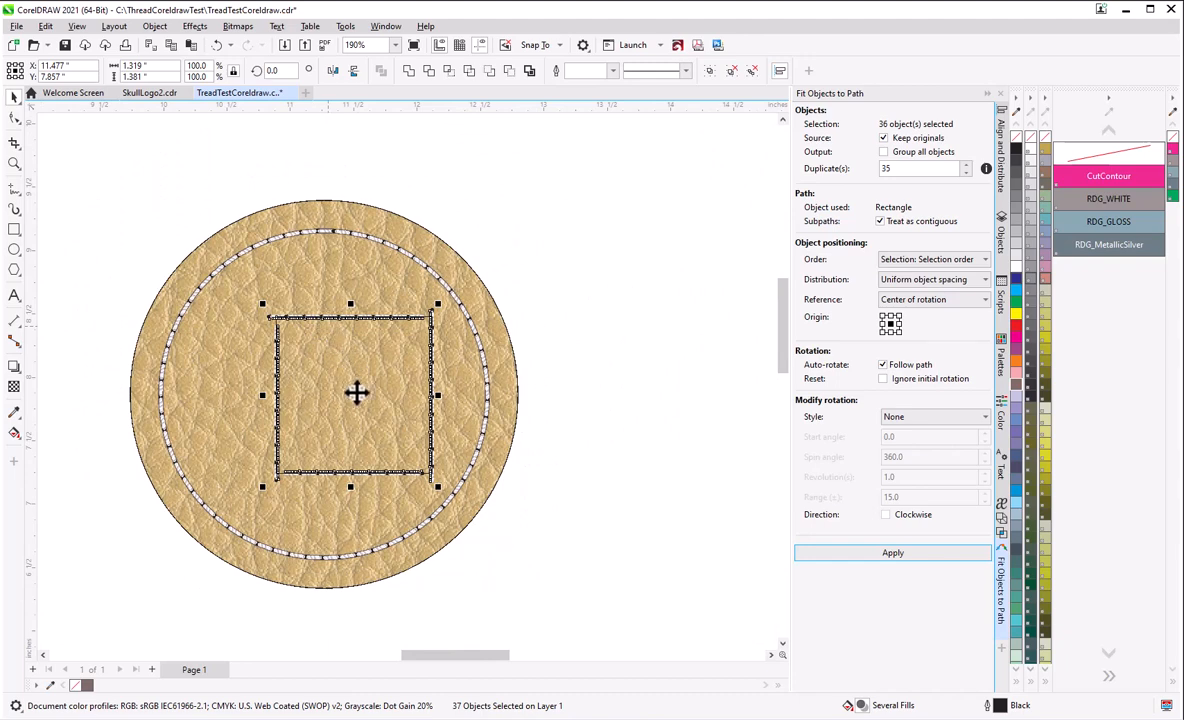
- Move the stitched rectangle off the leather patch to the empty area on its right and deselect it
drag(351, 398, 640, 301)
click(569, 510)
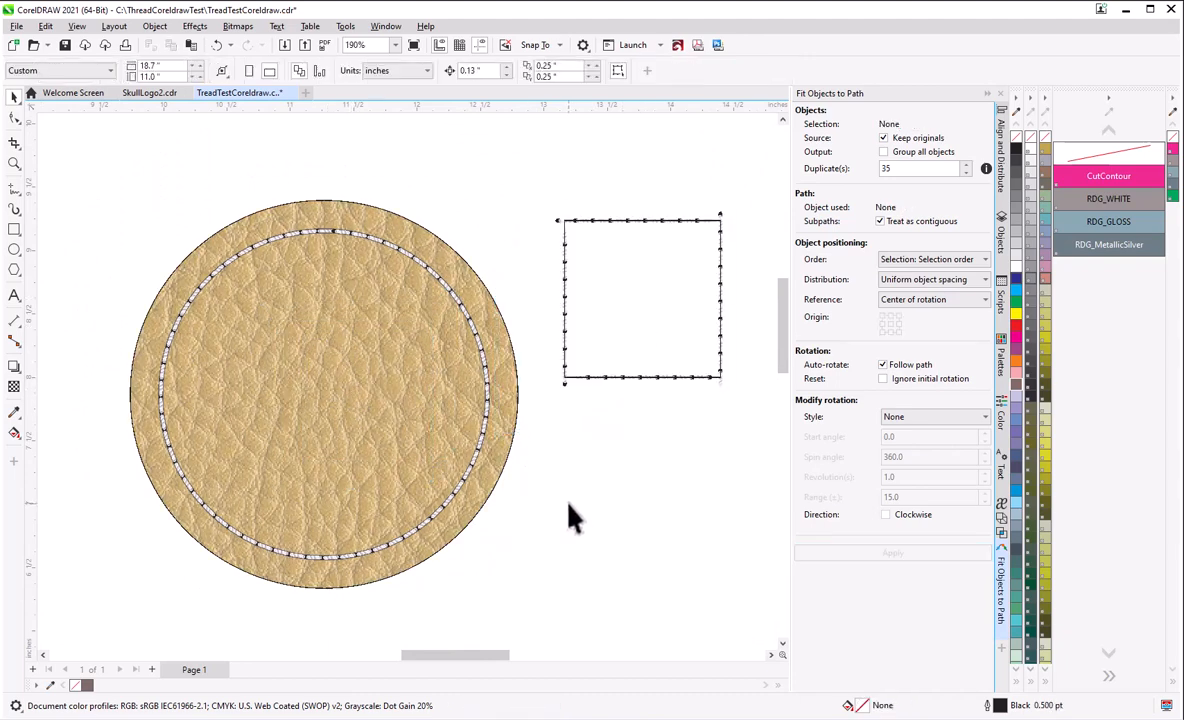
scroll(583, 498, down, 2)
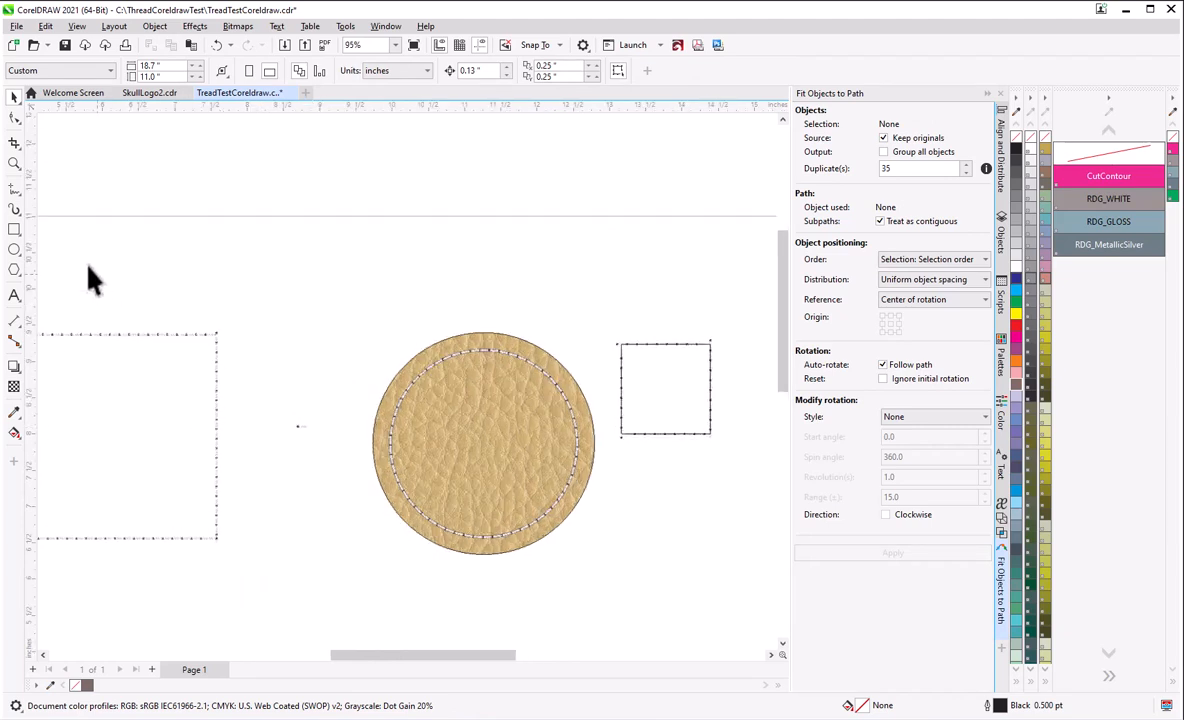
- Draw a rectangle in the middle of the leather patch, size it to 1.5 by 1.5 inches, and deselect it
click(14, 231)
drag(439, 401, 539, 489)
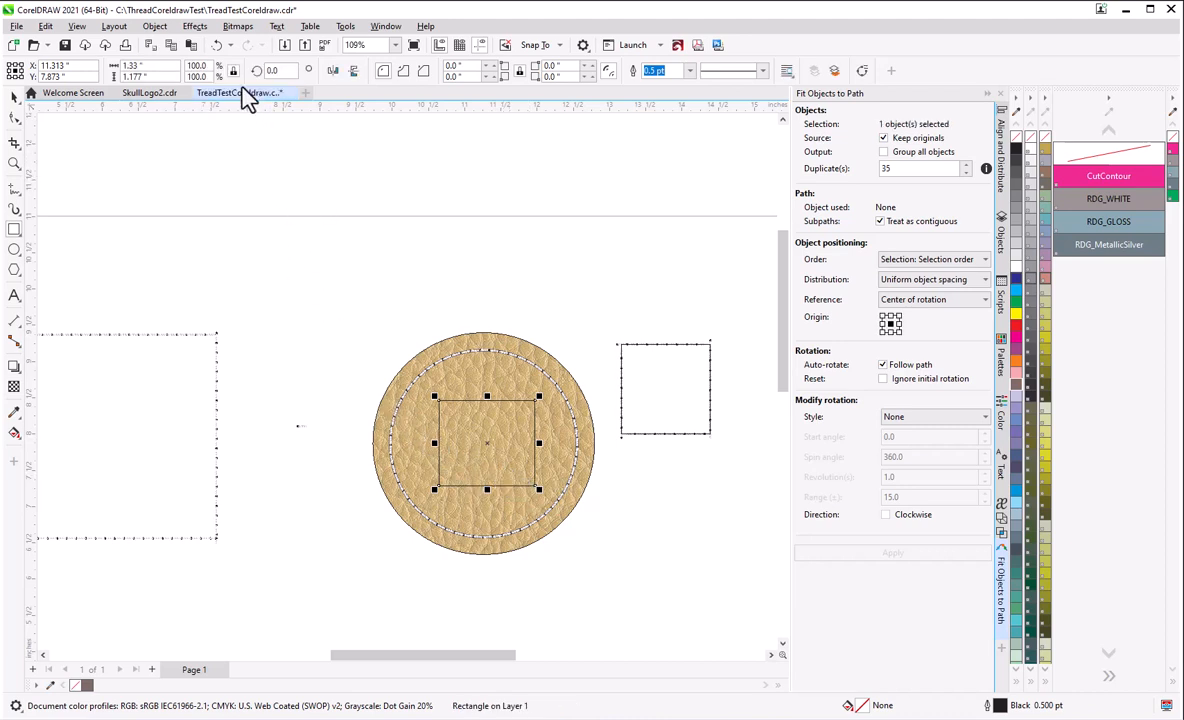
click(148, 66)
text(1.5)
key(Tab)
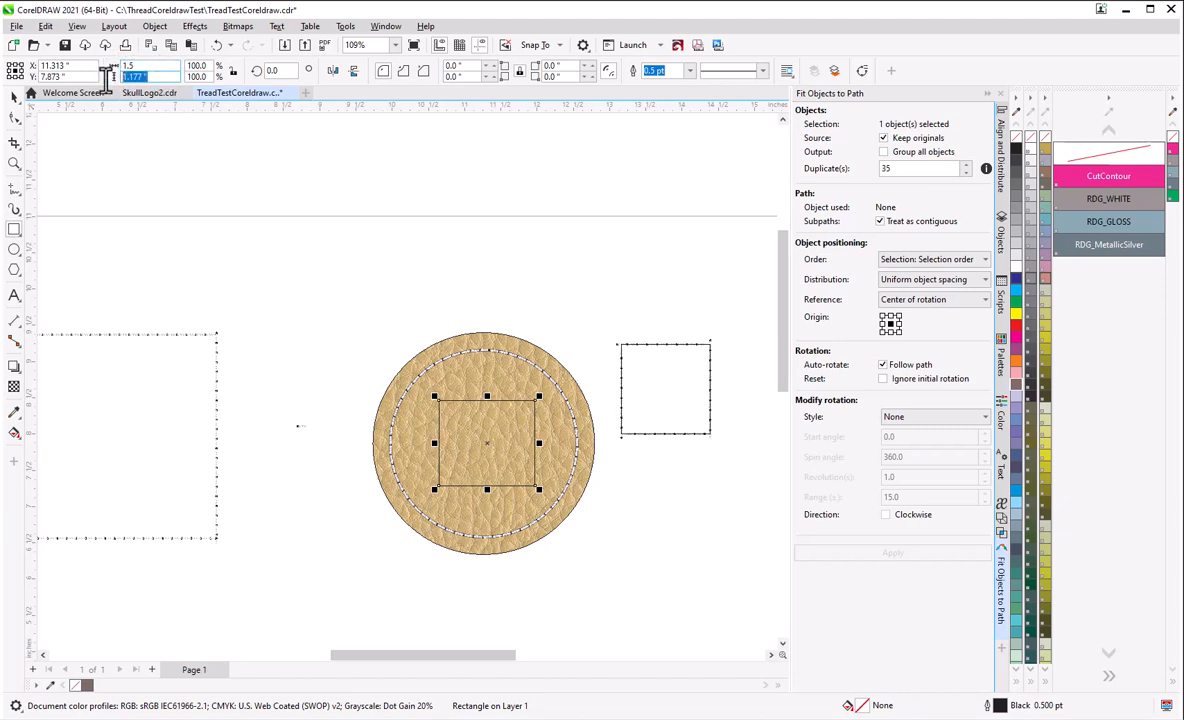
text(1.5)
key(Return)
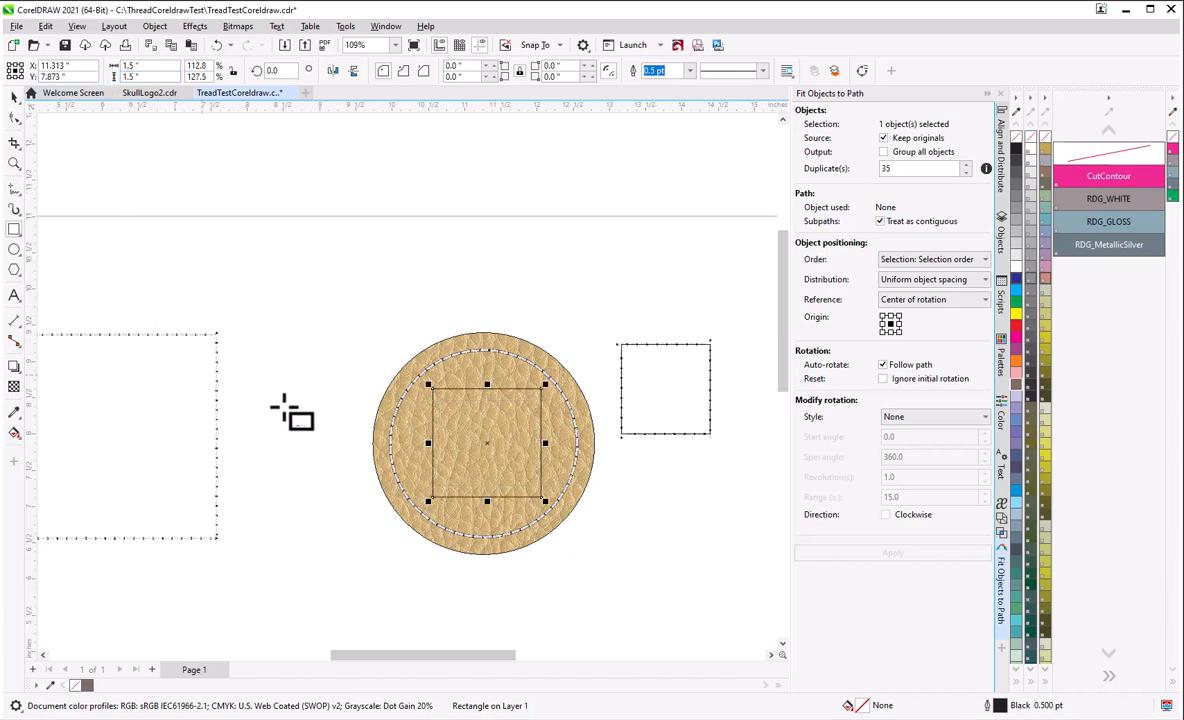
click(15, 97)
click(320, 542)
scroll(478, 445, up, 1)
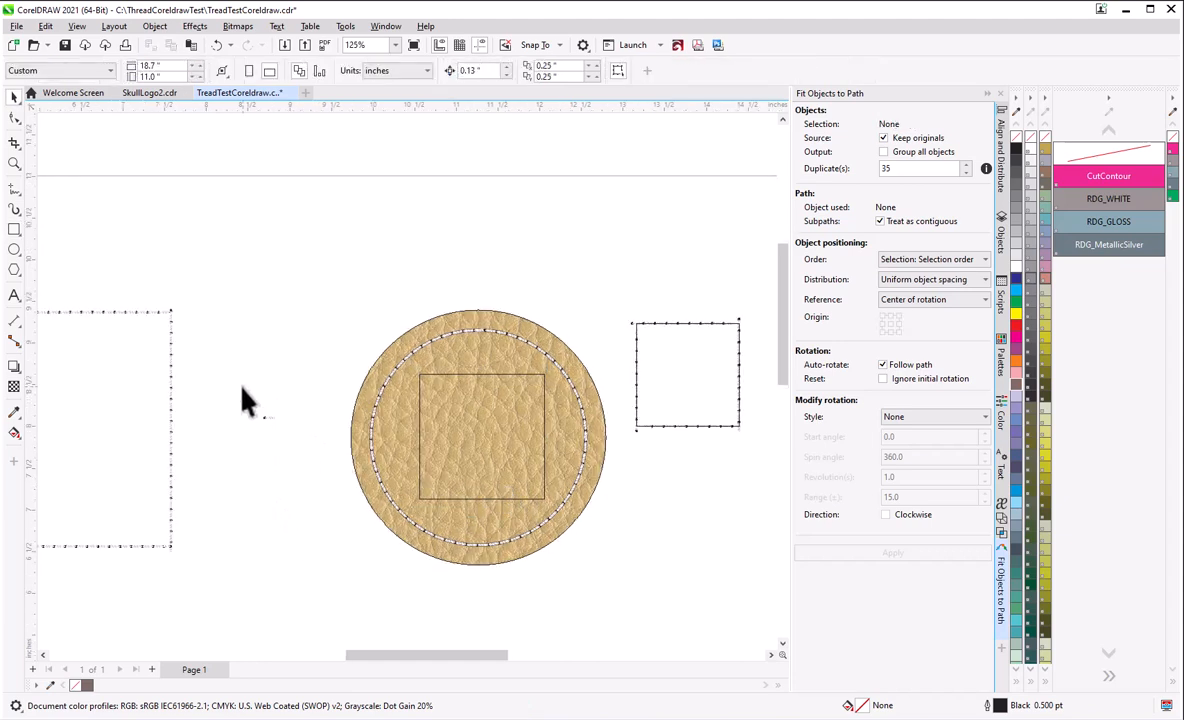
drag(315, 450, 316, 451)
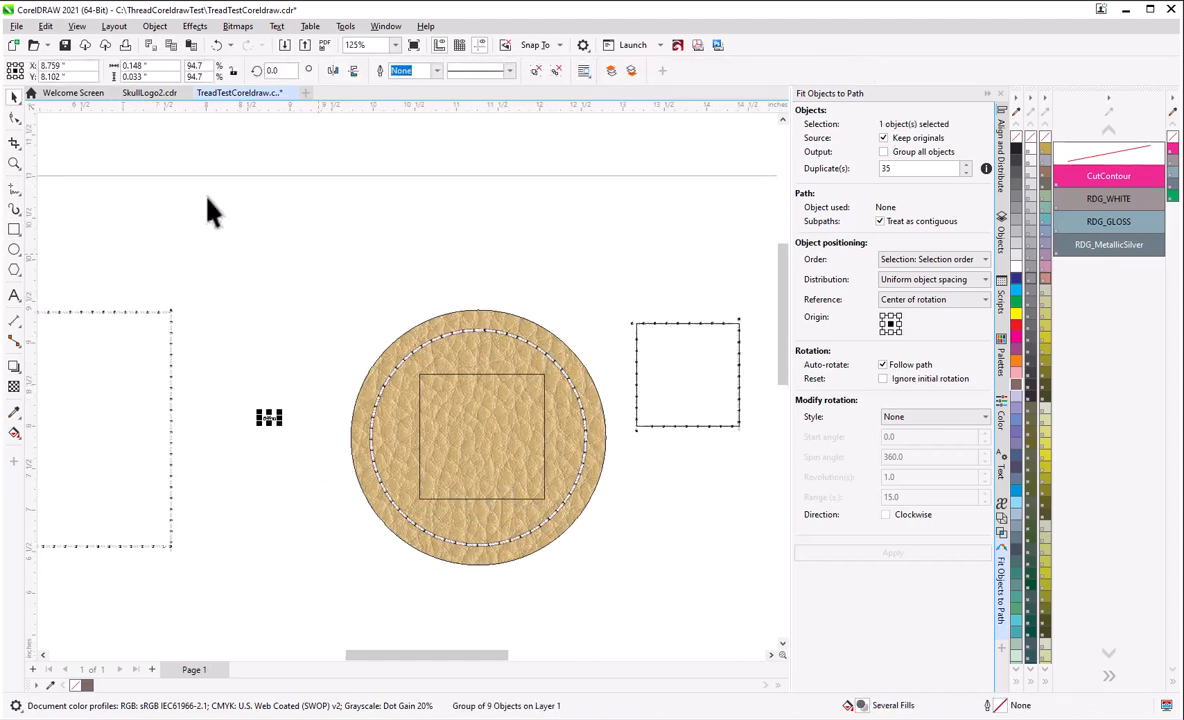
click(155, 26)
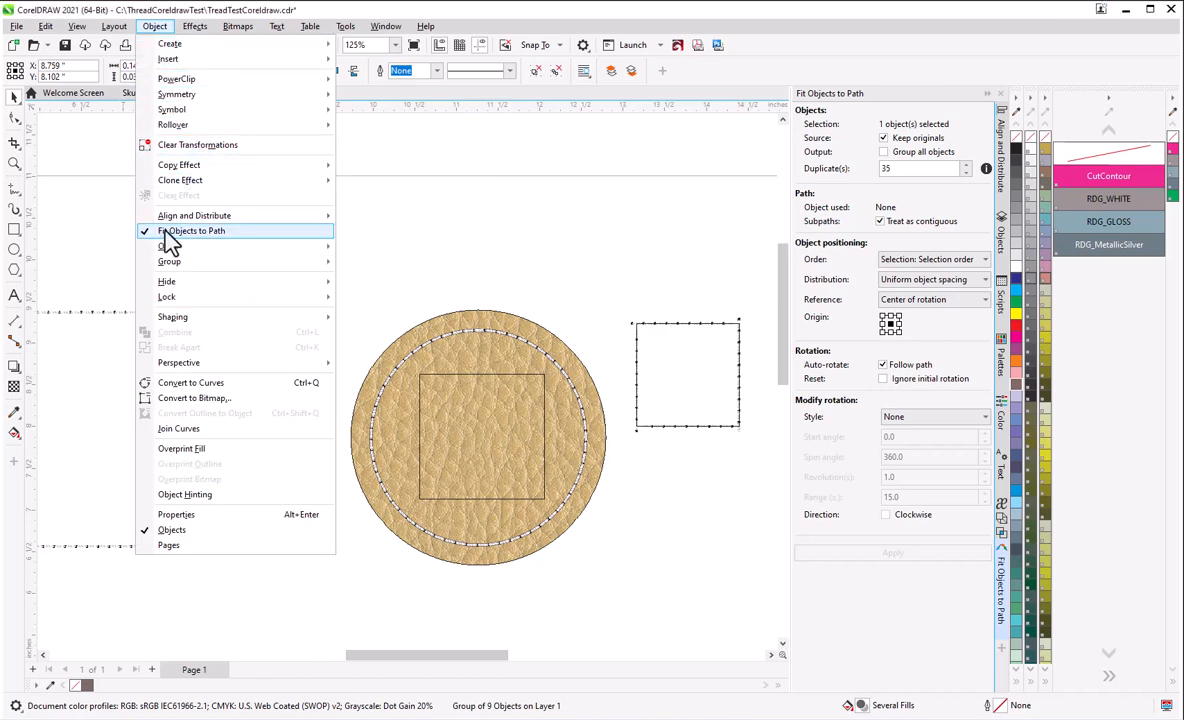
click(492, 259)
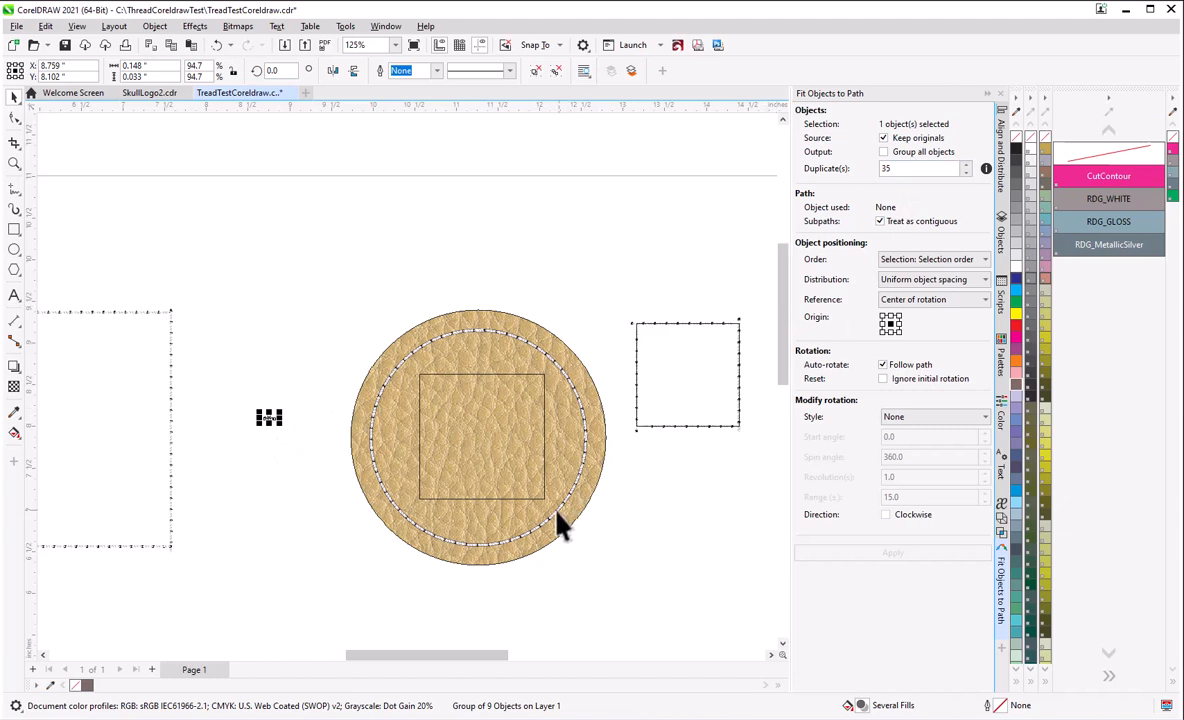
click(498, 499)
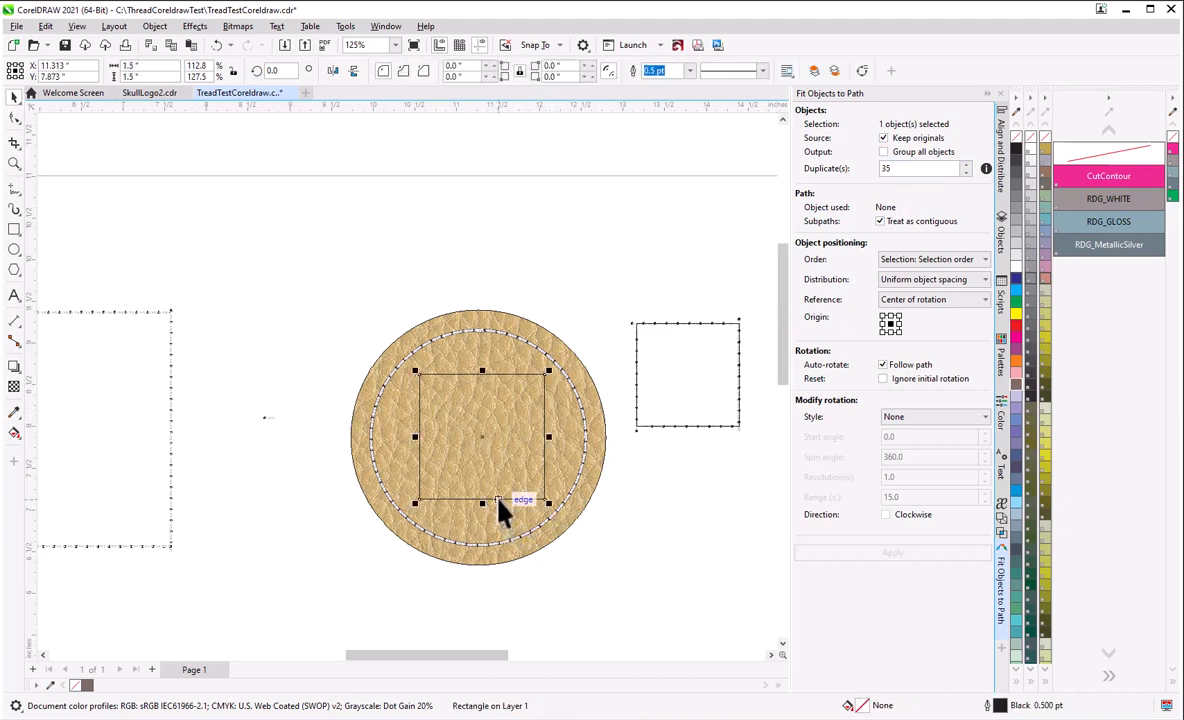
click(668, 592)
- Select the loose stitch group beside the patch together with the 1.5-inch square inside the stitched circle
click(301, 452)
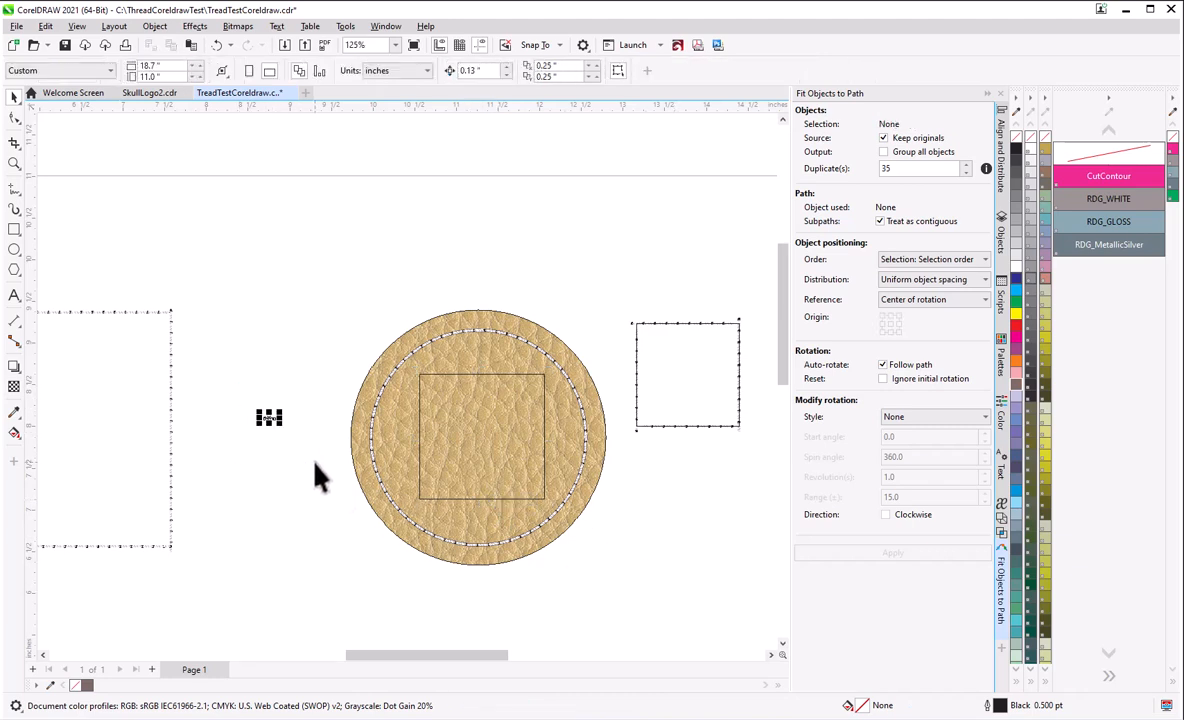
shift+click(477, 498)
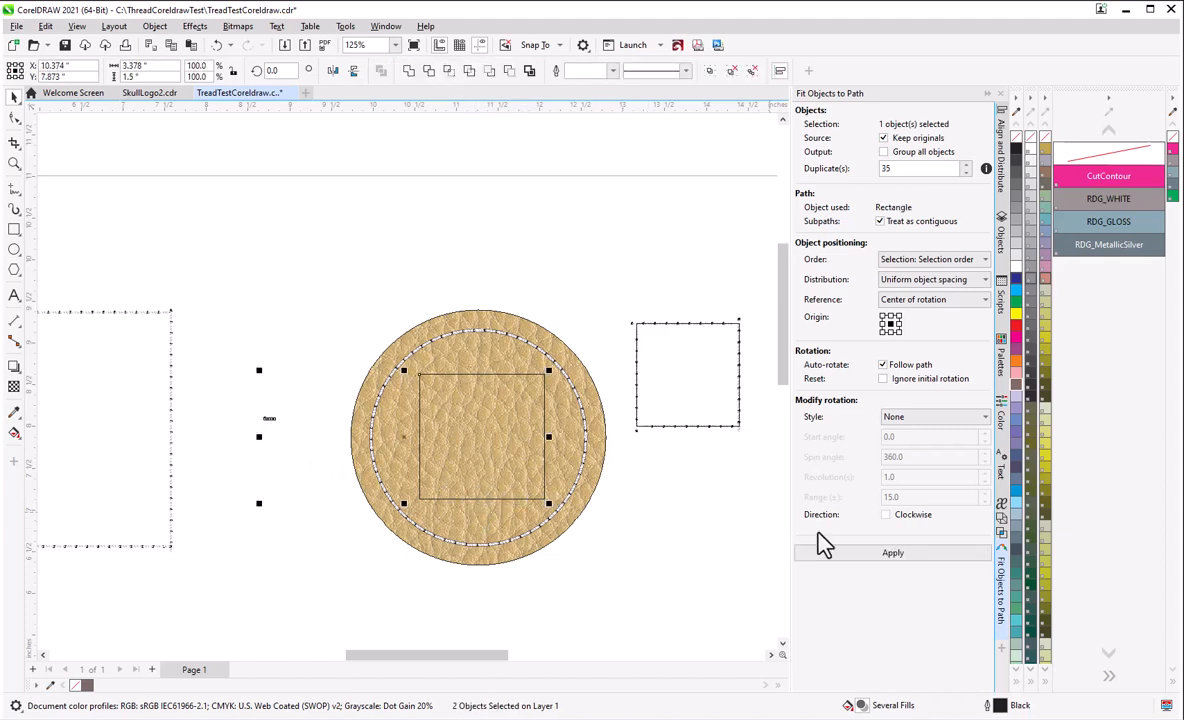
- Try fitting 35 duplicates of the stitch group along the whole 1.5-inch square and undo the fit
click(901, 553)
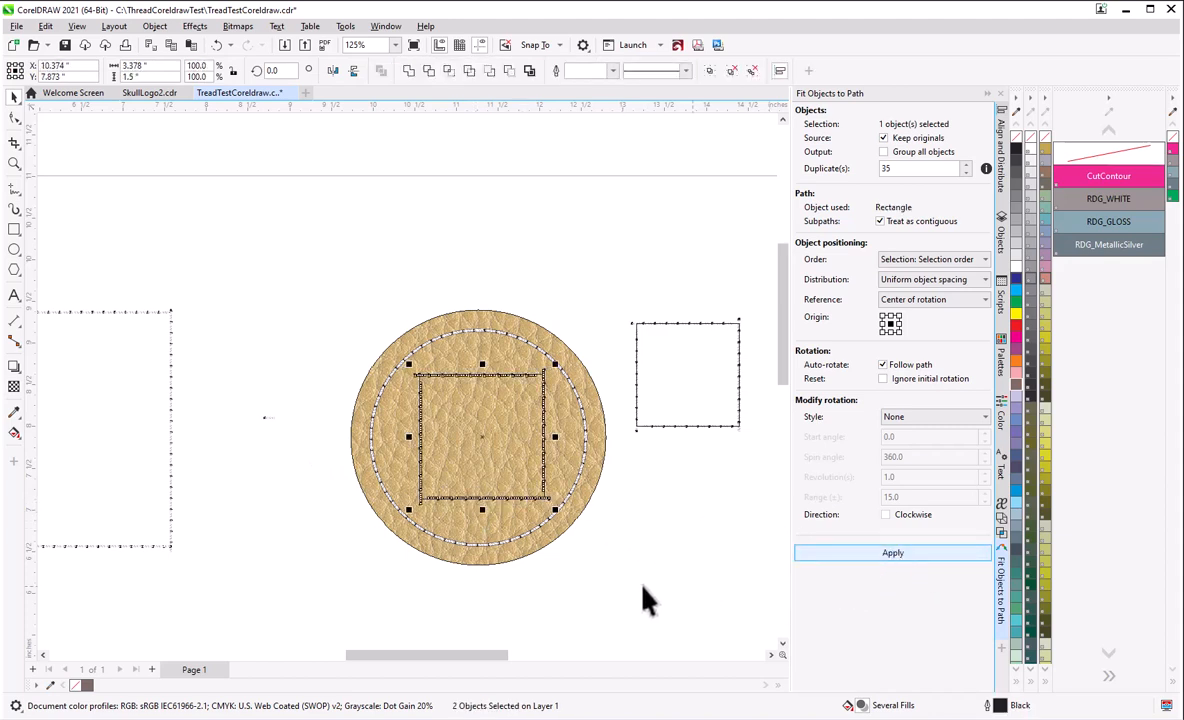
scroll(552, 400, up, 3)
scroll(509, 406, down, 1)
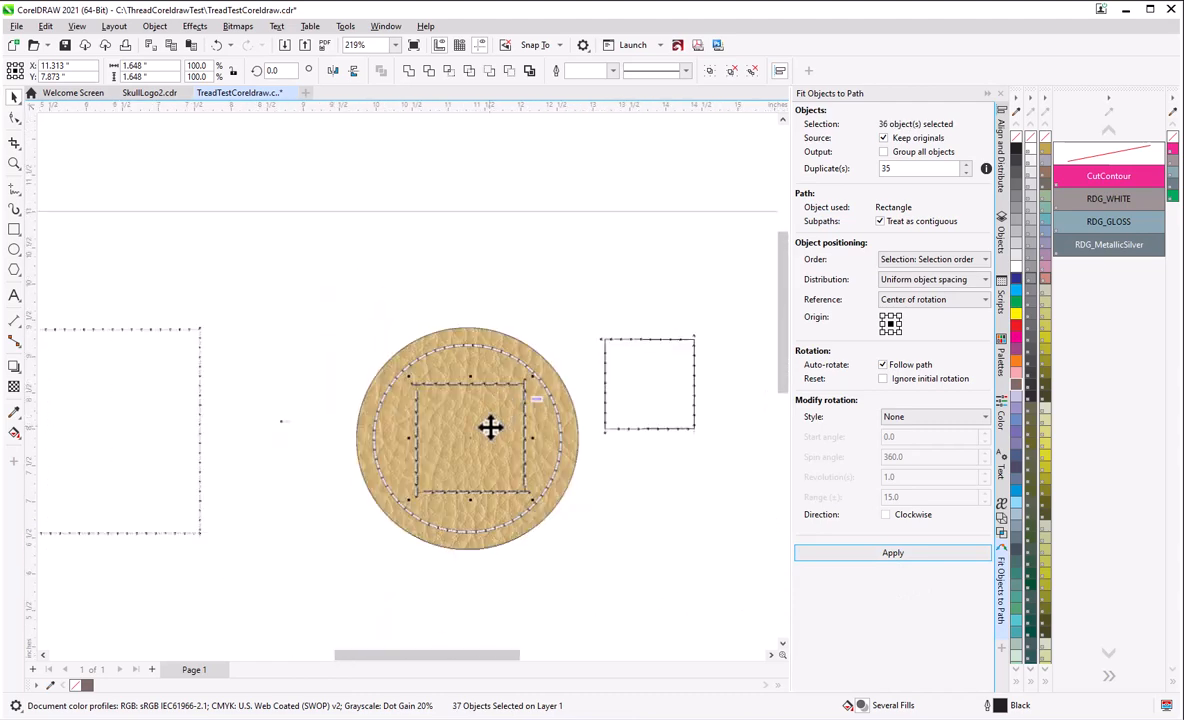
key(ctrl+z)
key(ctrl+z)
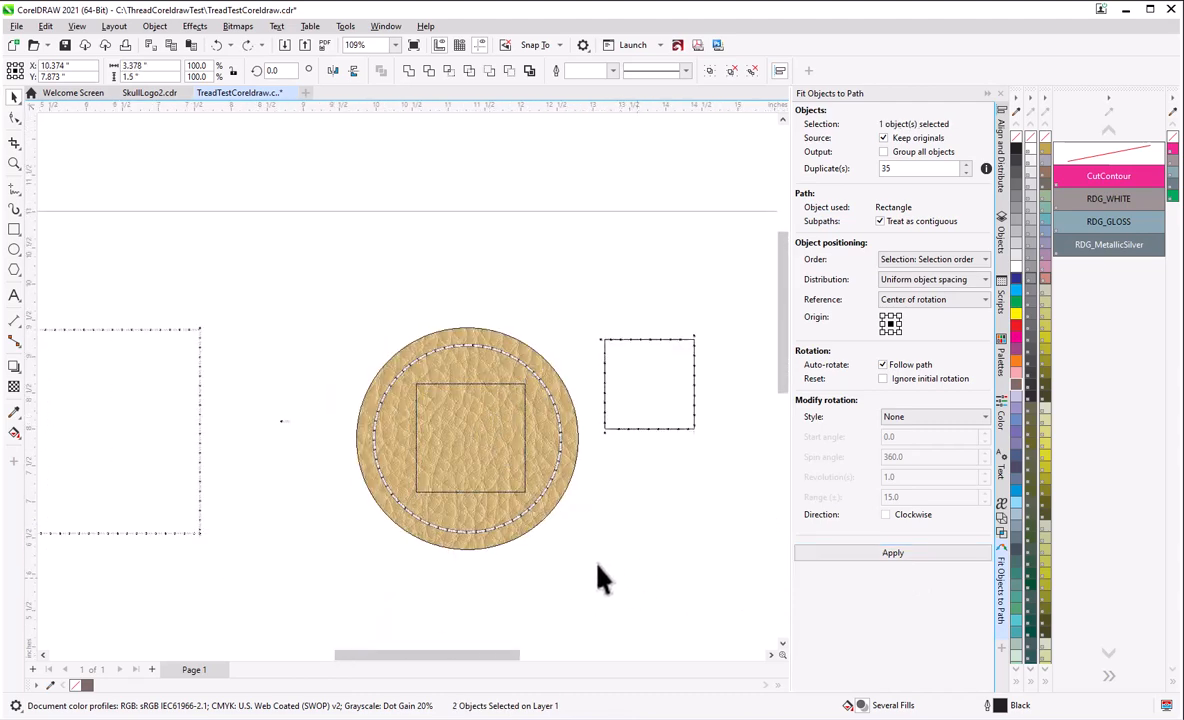
- Convert the 1.5-inch square inside the stitched circle to curves and deselect it
click(482, 491)
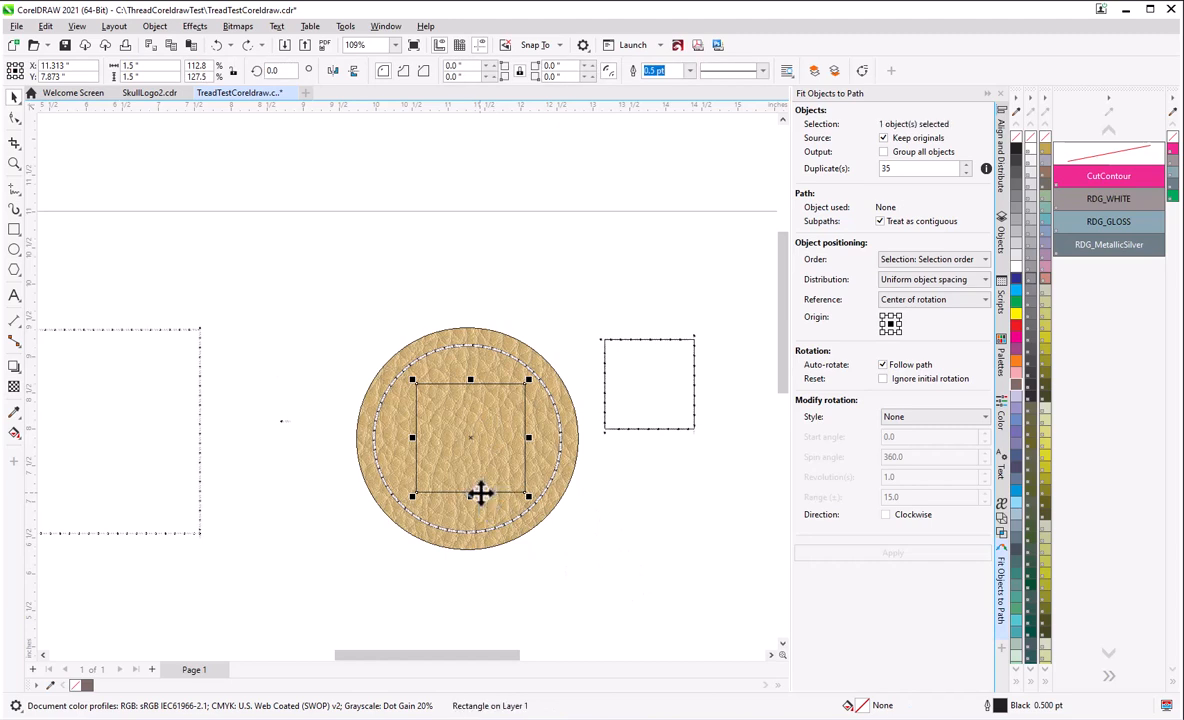
right_click(480, 492)
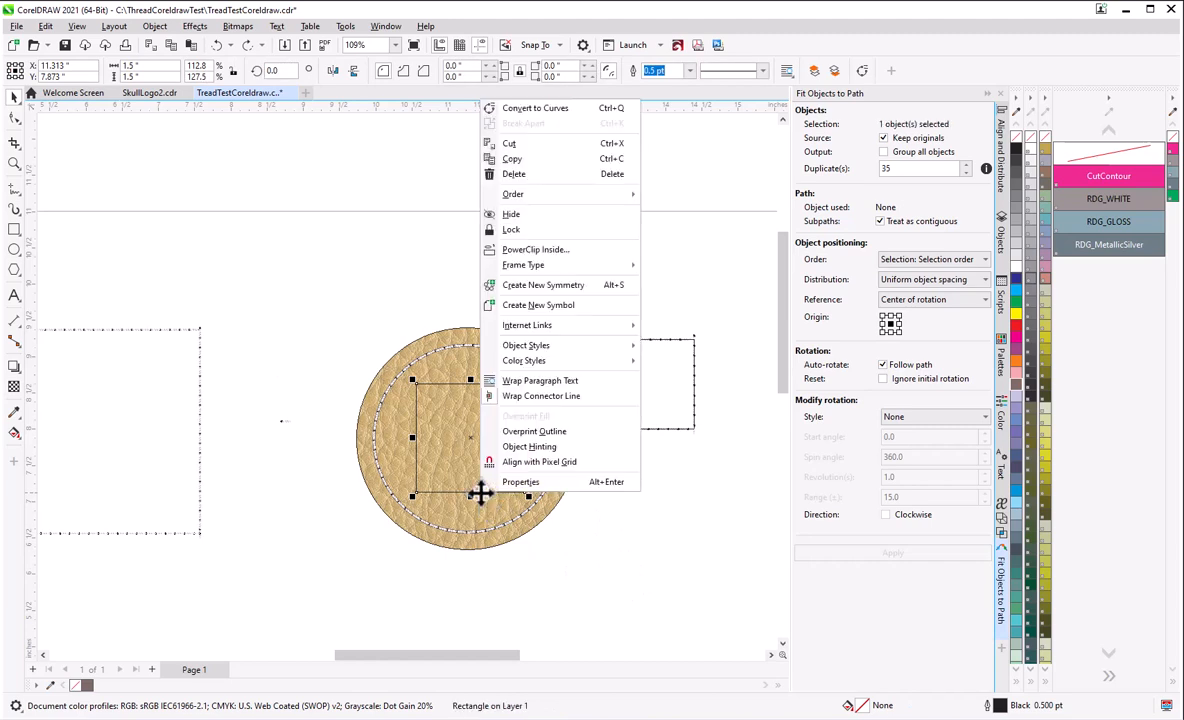
click(552, 113)
click(598, 532)
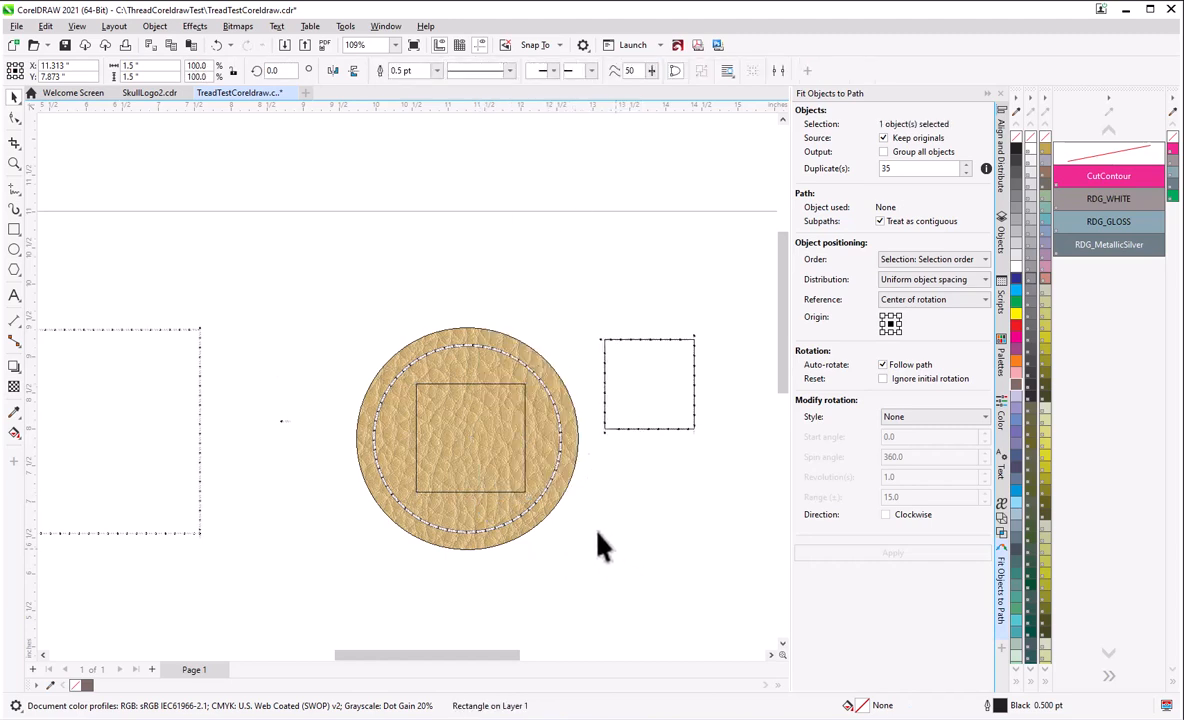
- Break the square's curve apart at its two upper corner nodes with the Shape tool
click(18, 118)
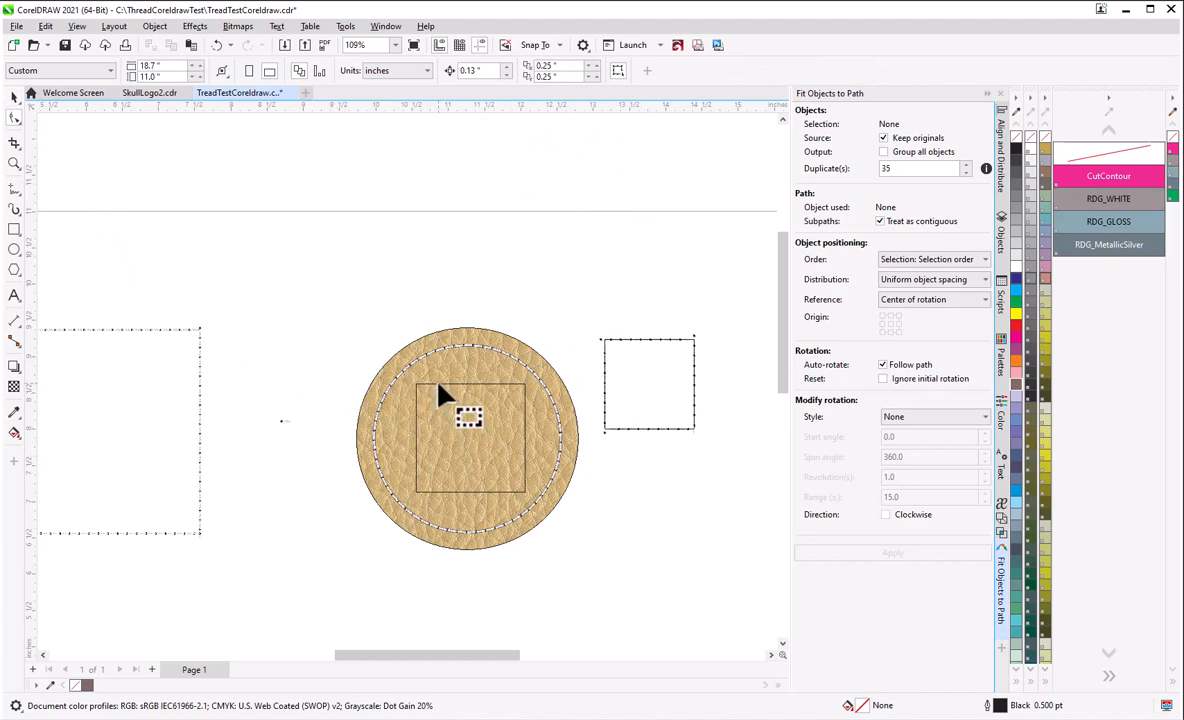
click(491, 417)
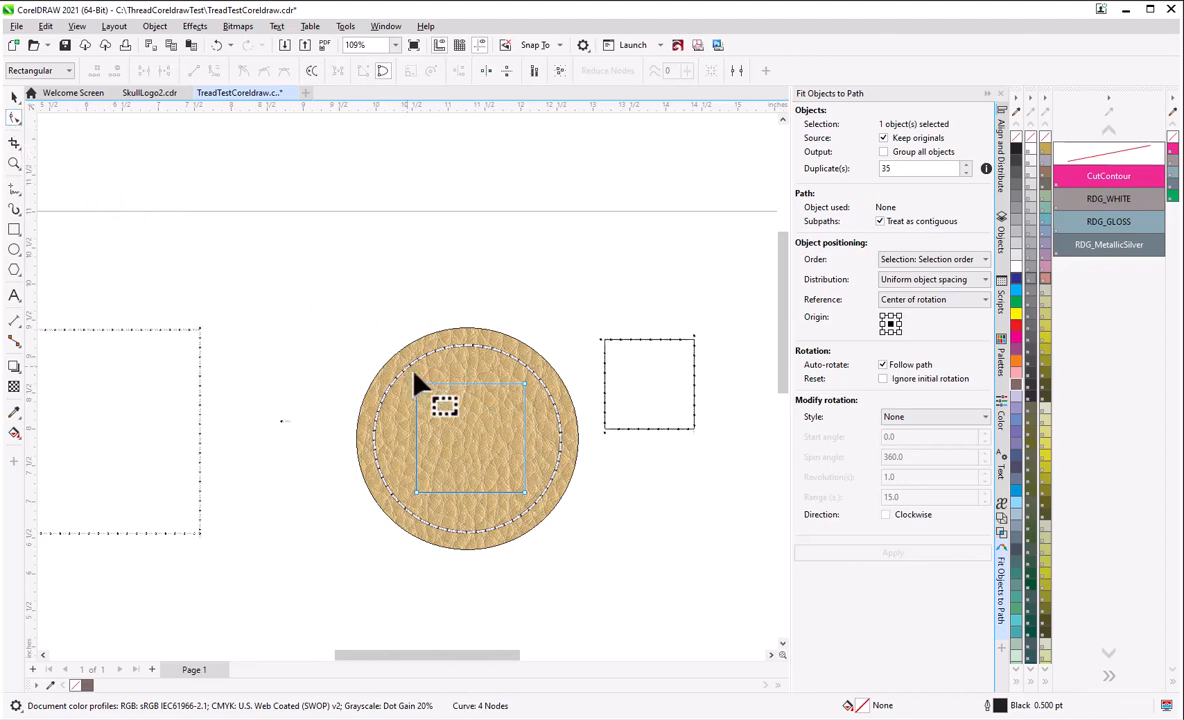
scroll(415, 378, up, 5)
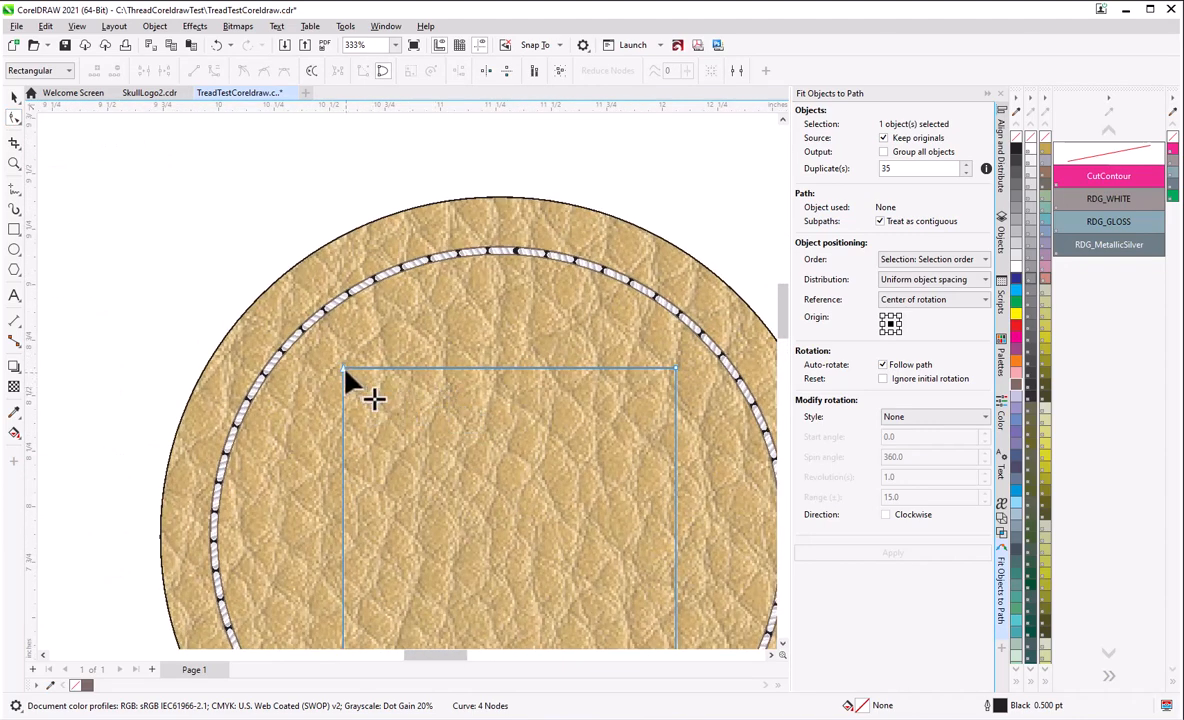
right_click(345, 372)
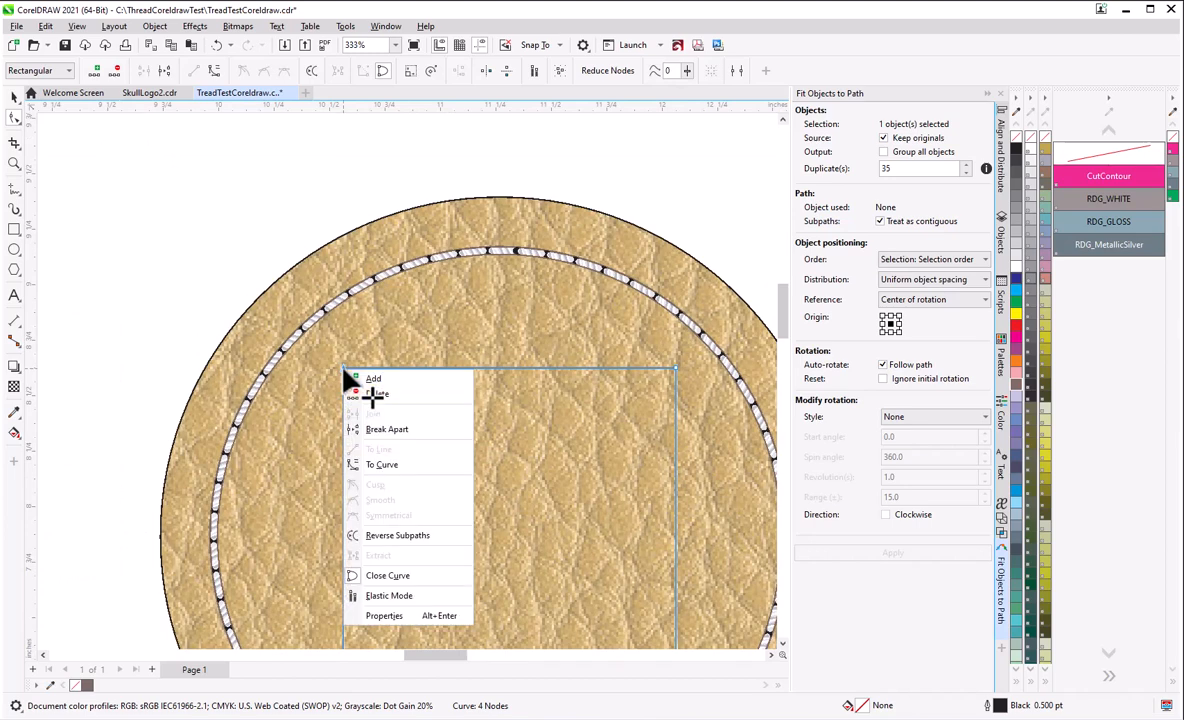
click(388, 430)
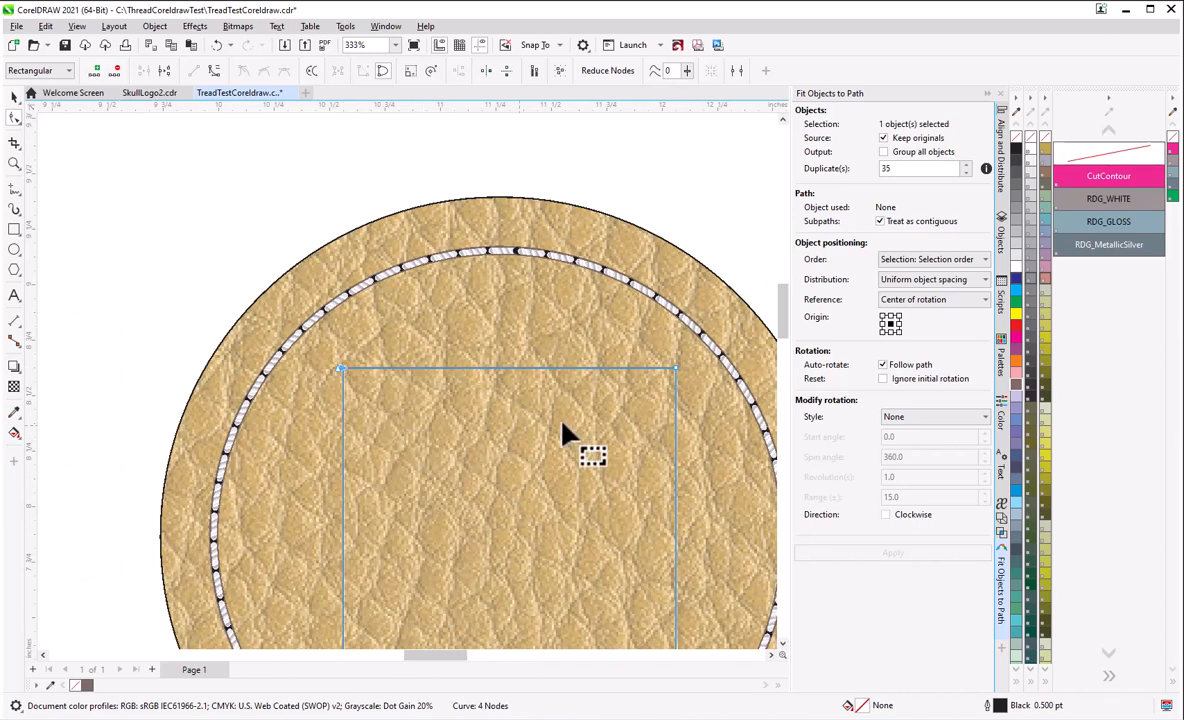
click(676, 371)
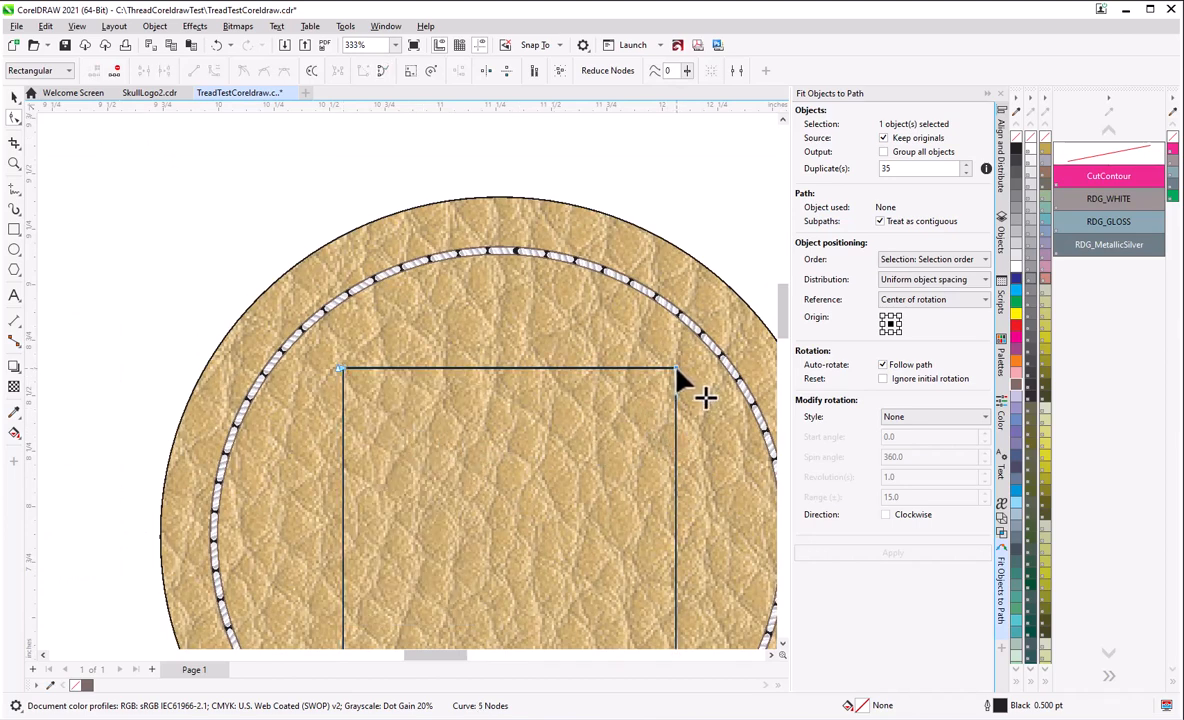
right_click(677, 372)
click(705, 427)
scroll(605, 450, down, 2)
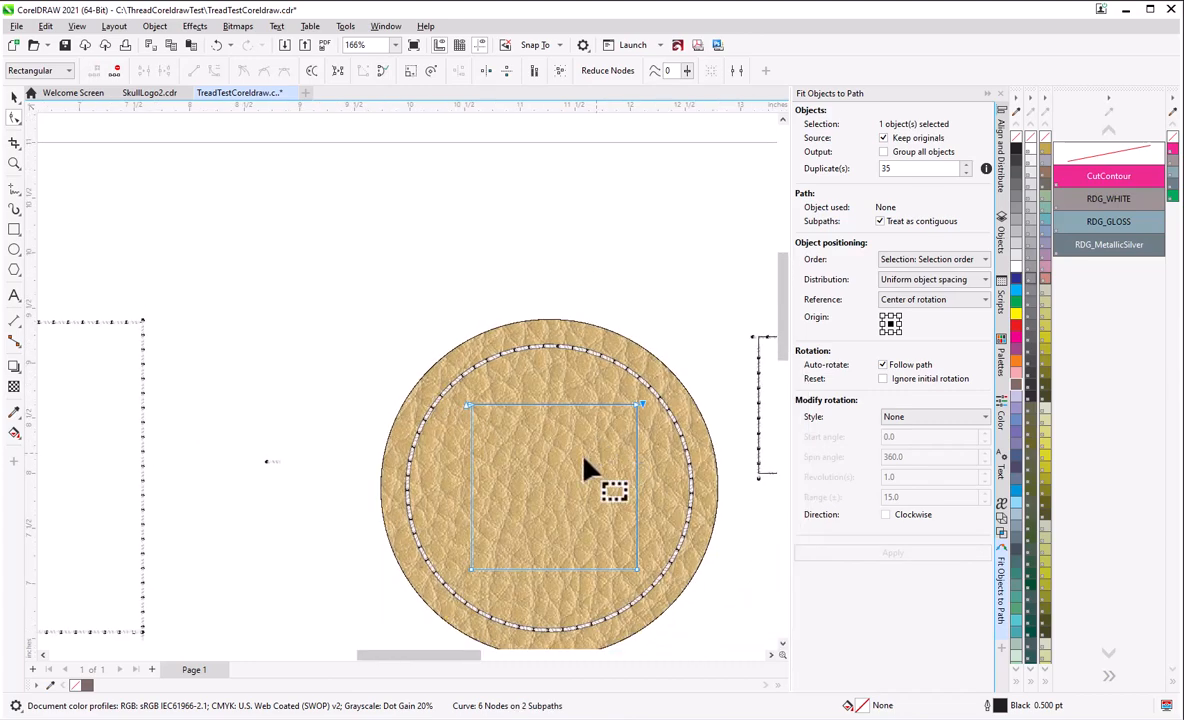
- Break the square's curve apart at its two lower corner nodes
scroll(470, 572, up, 3)
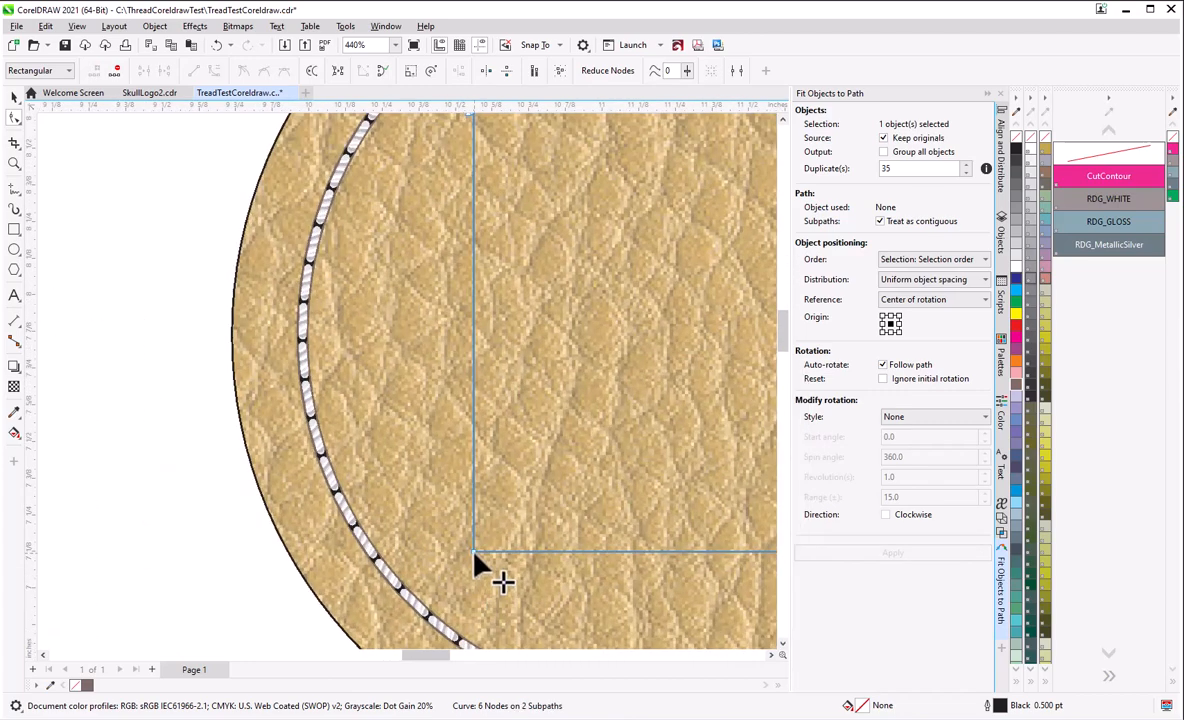
right_click(476, 562)
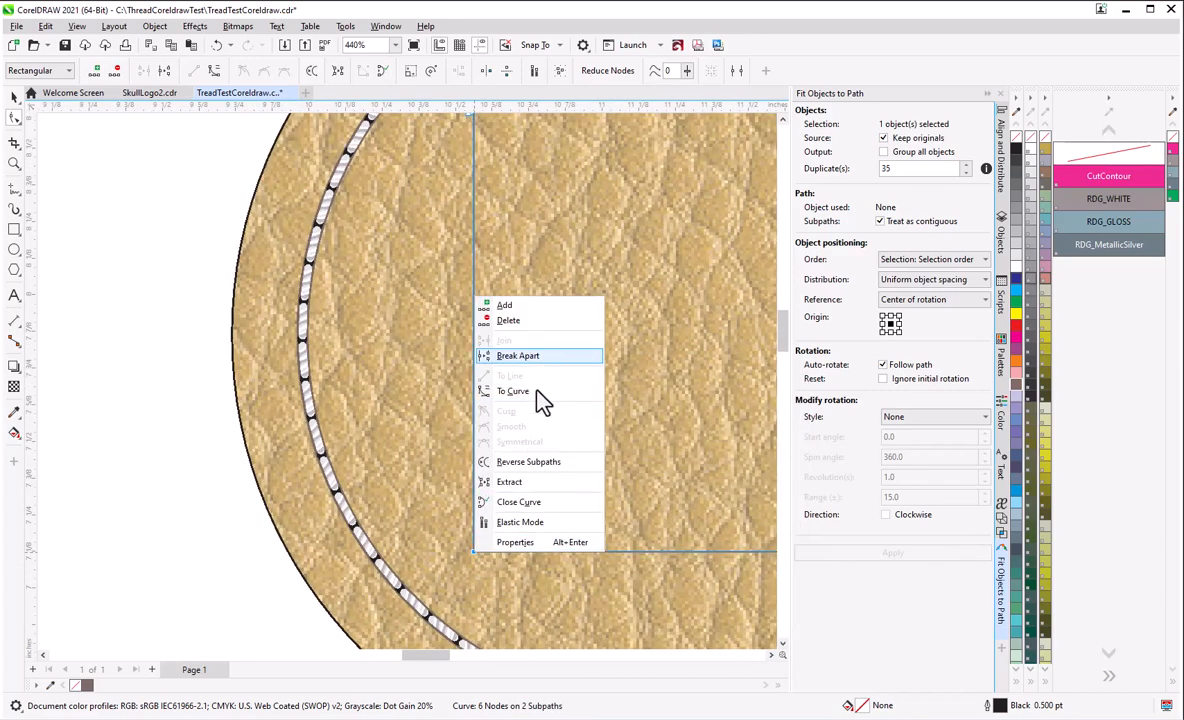
click(520, 356)
scroll(415, 539, down, 4)
scroll(608, 560, up, 3)
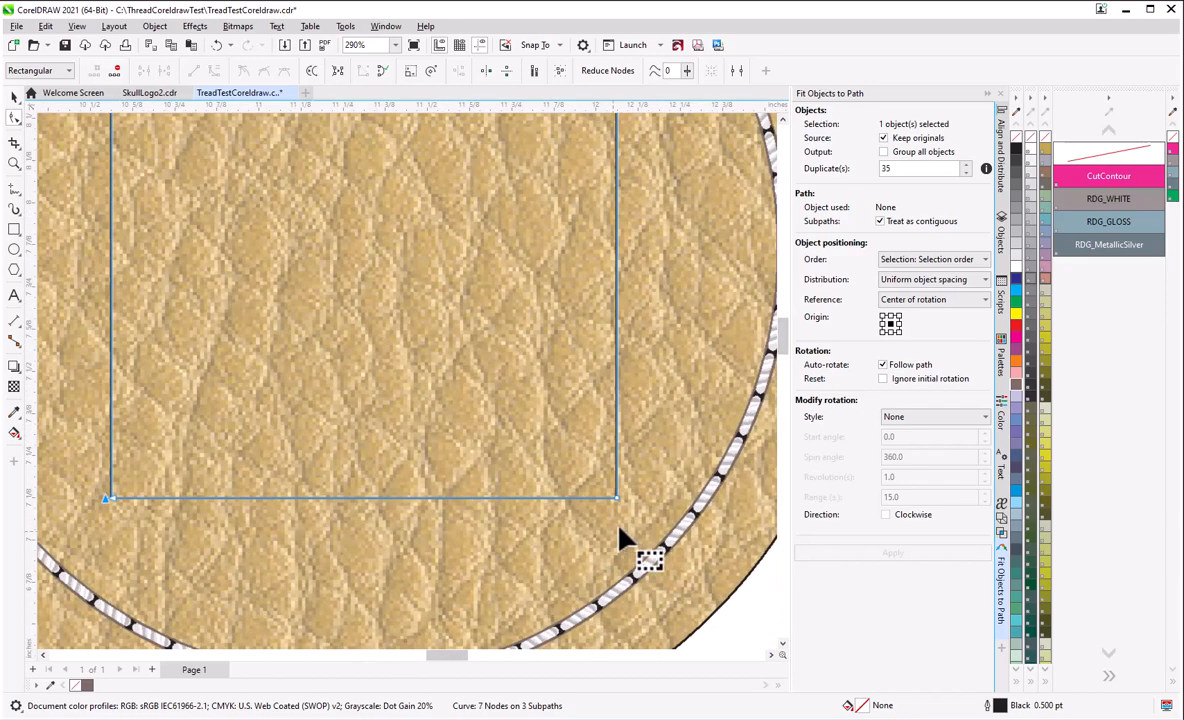
scroll(620, 538, up, 2)
right_click(618, 499)
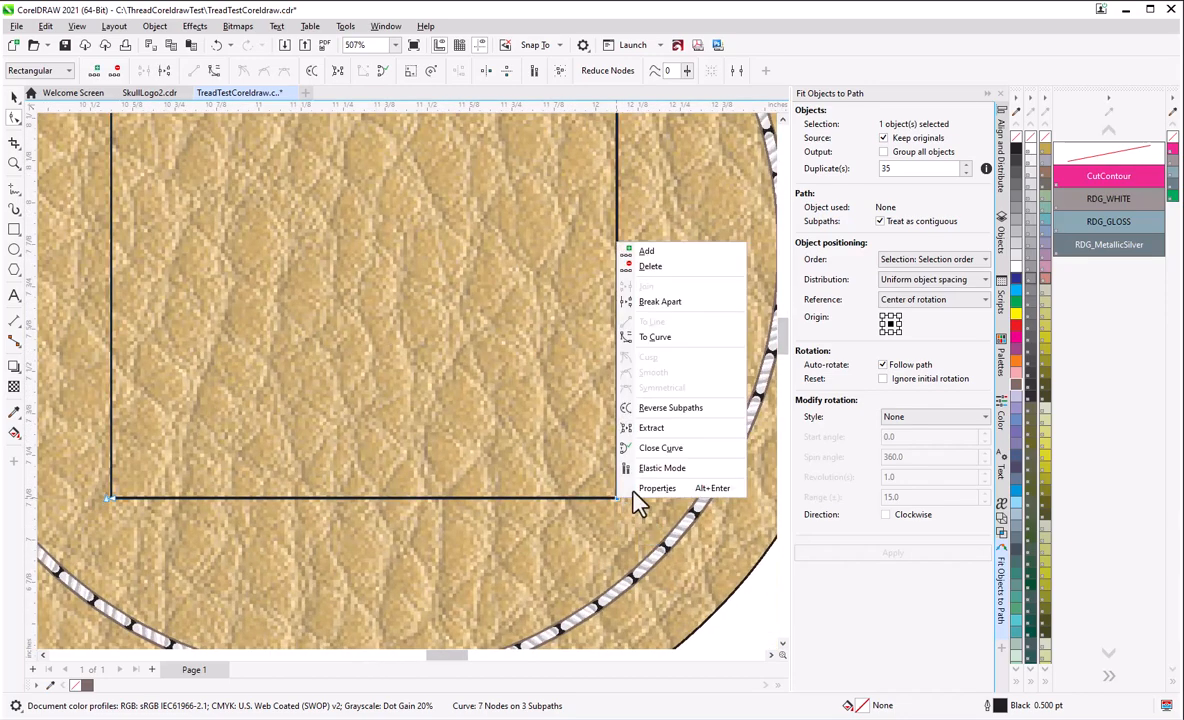
click(676, 302)
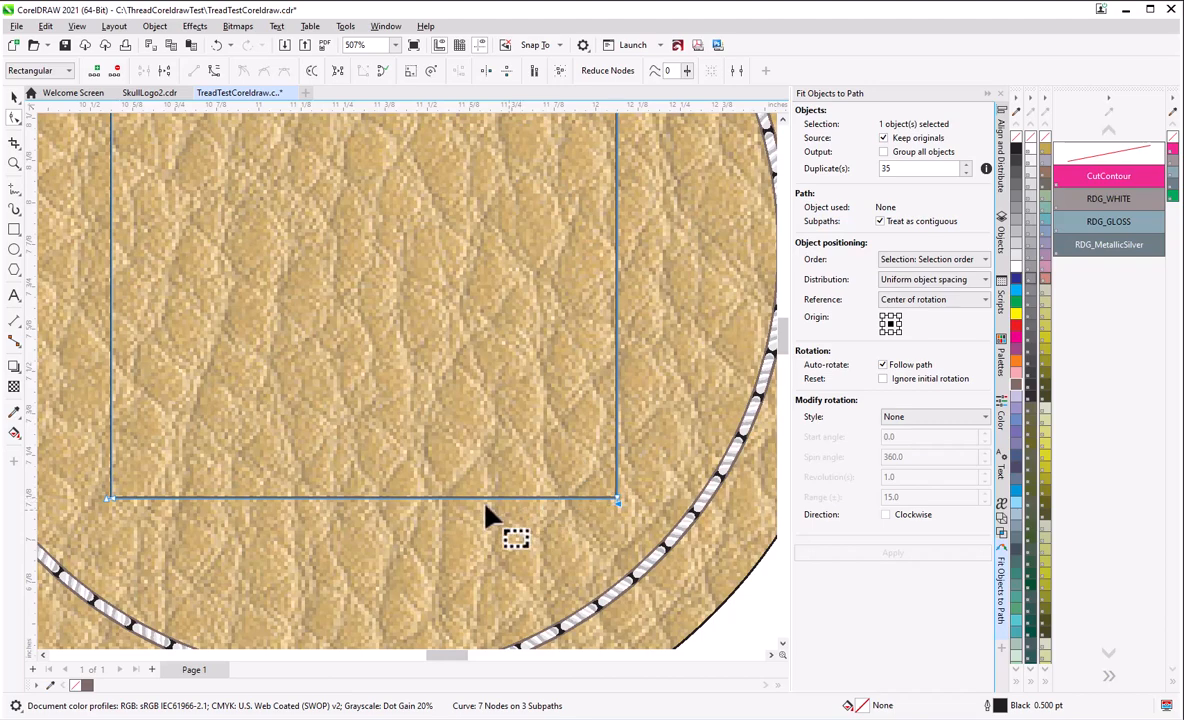
scroll(490, 500, down, 5)
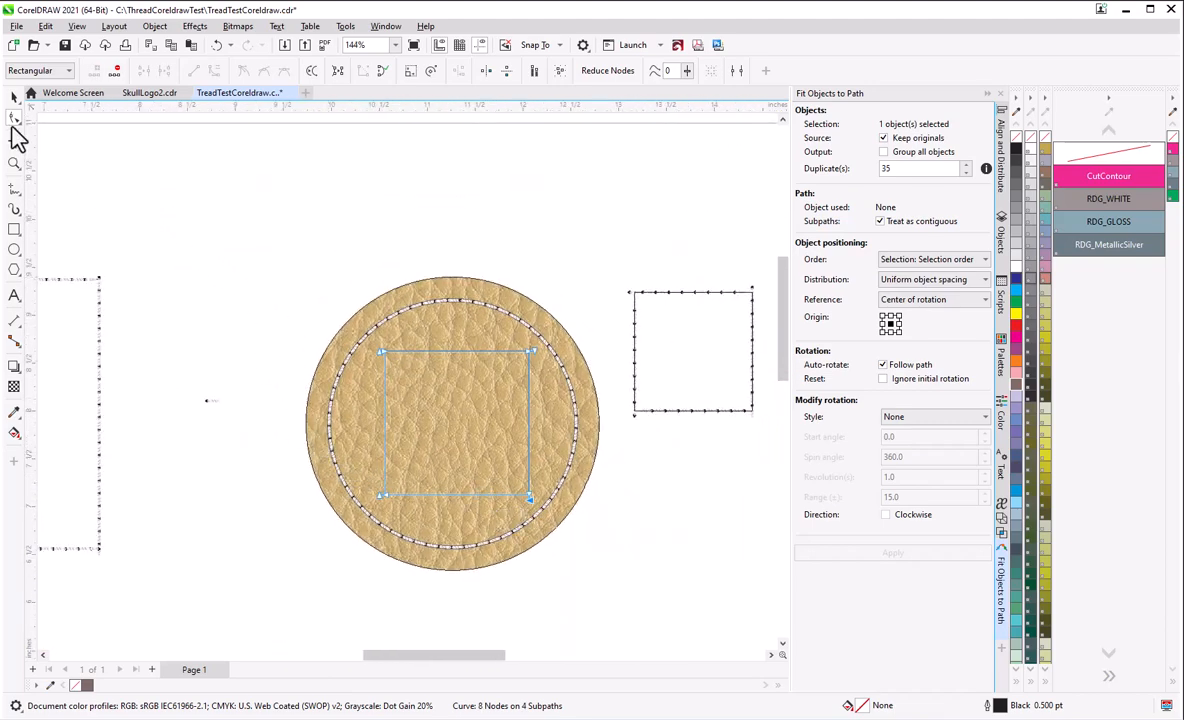
- Select the square with the Pick tool and break the curve apart into separate side lines
click(14, 96)
key(Escape)
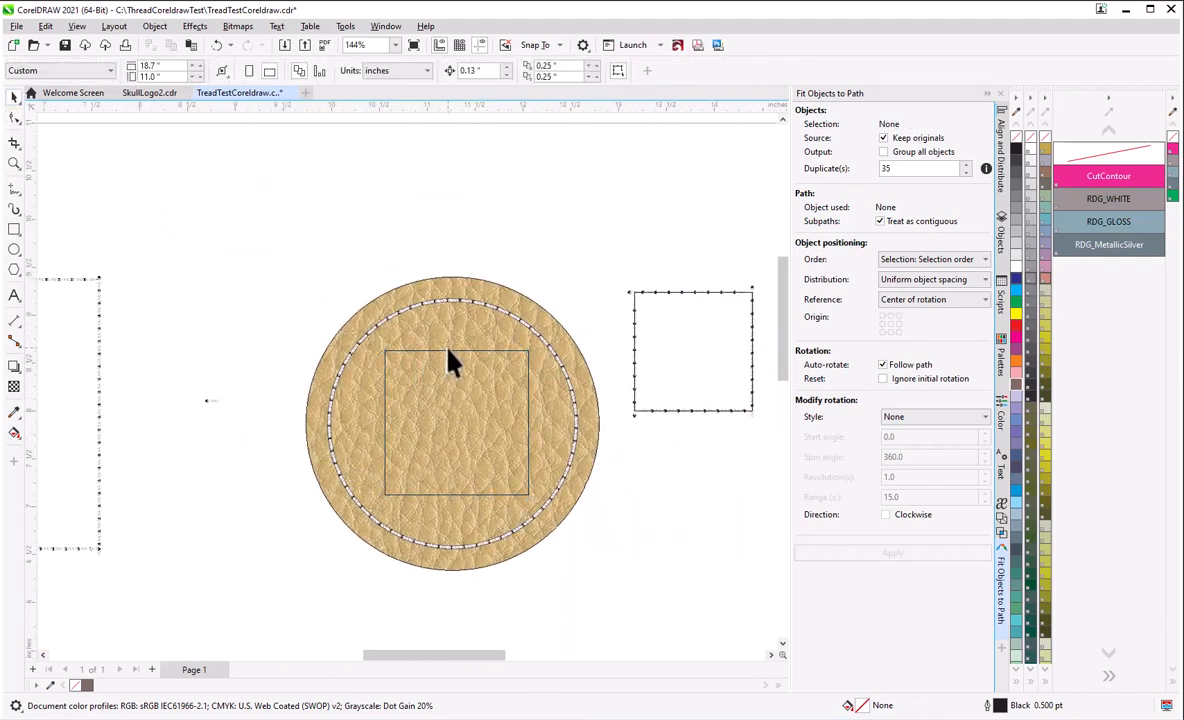
click(452, 353)
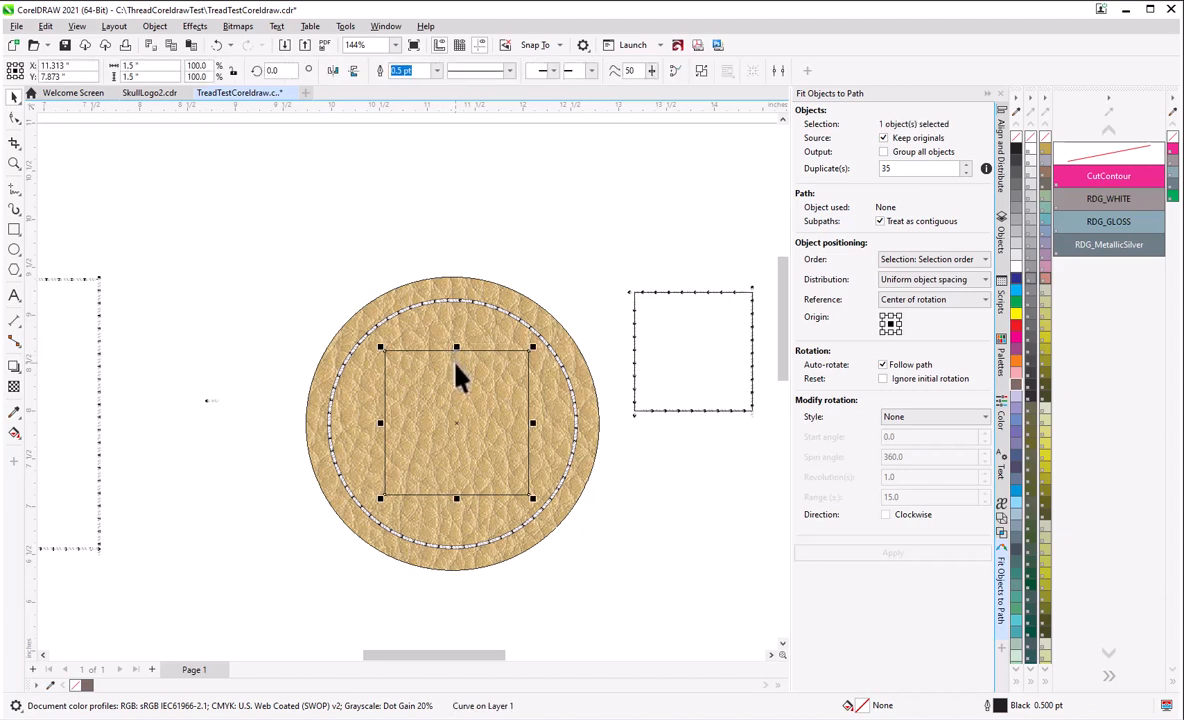
right_click(447, 345)
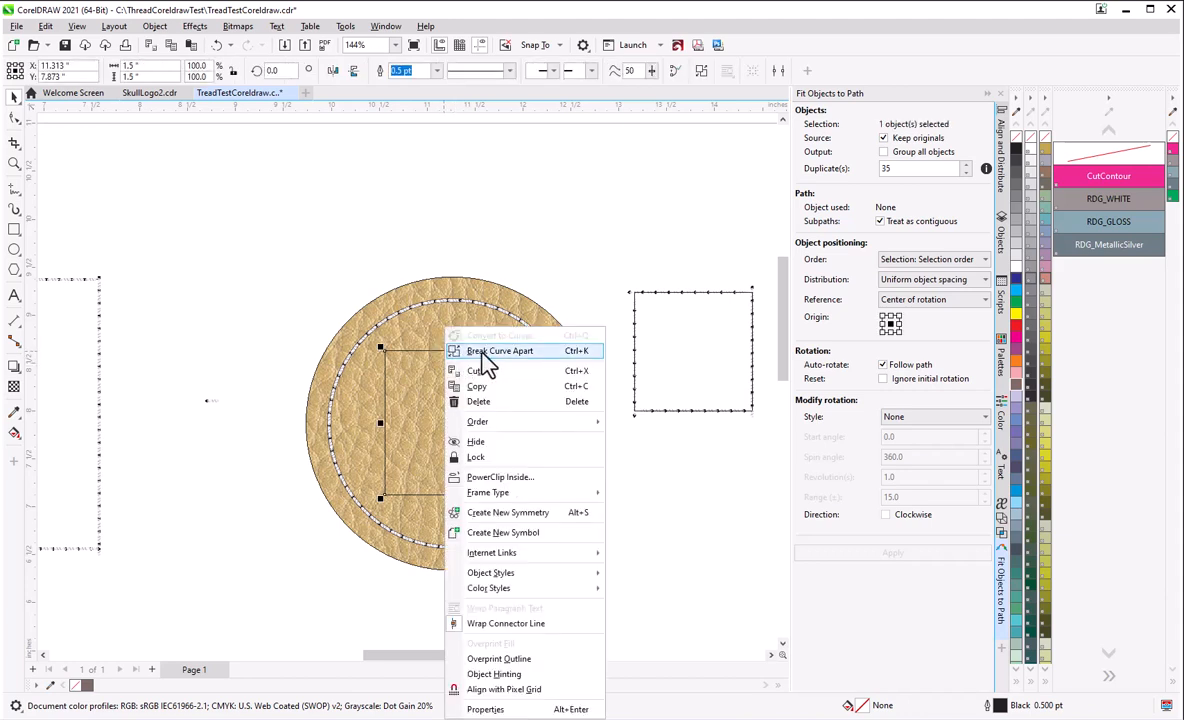
click(490, 352)
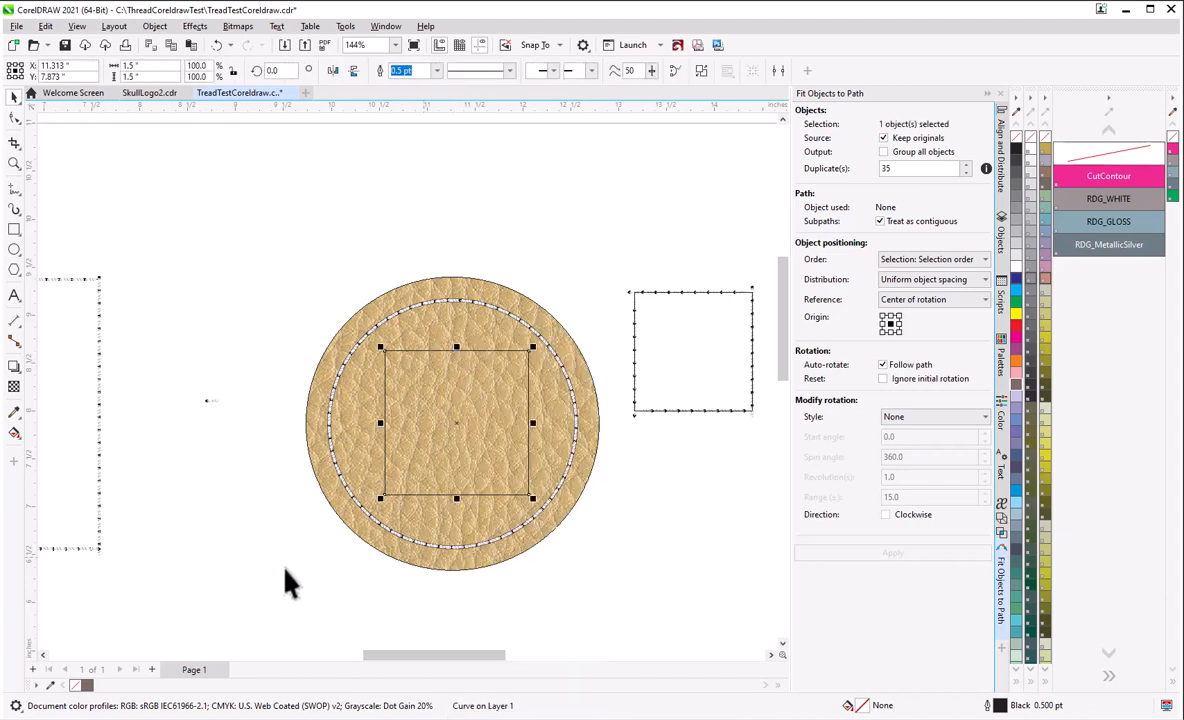
- Try moving the square's upper side line down to test that it is separate, and undo the move
click(427, 351)
drag(427, 351, 434, 387)
key(ctrl+z)
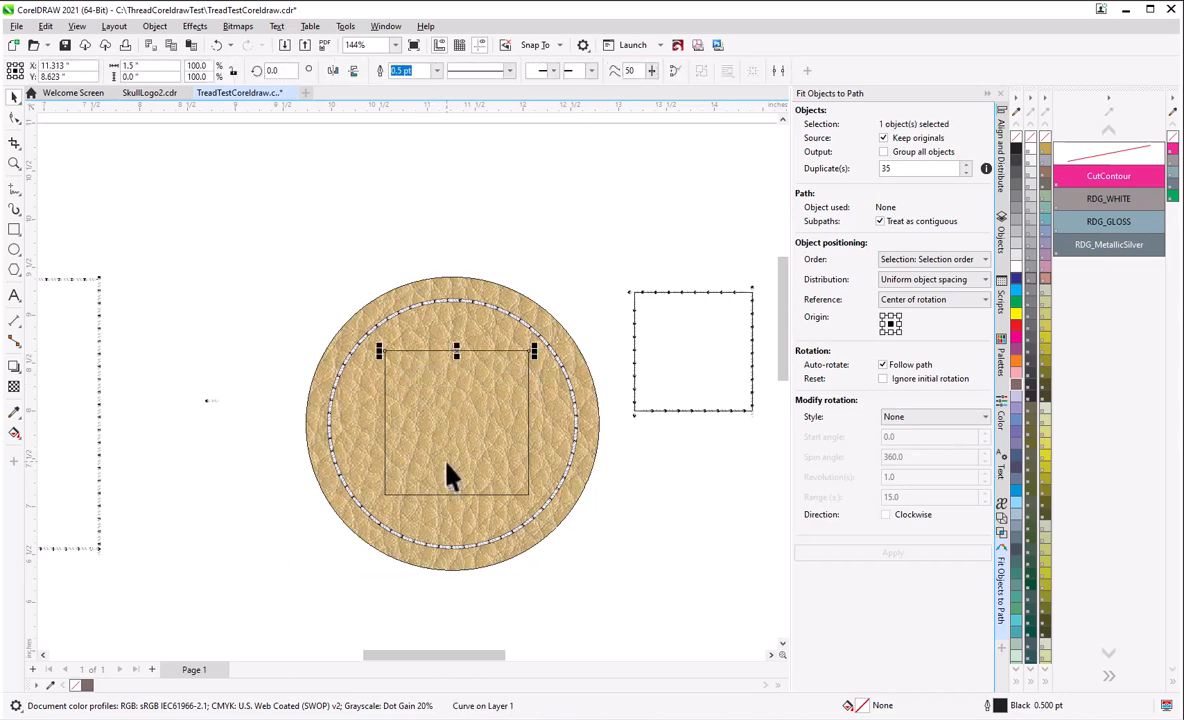
- Select the loose stitch group beside the patch together with the square's upper side line
click(256, 555)
drag(183, 370, 256, 462)
scroll(463, 352, up, 2)
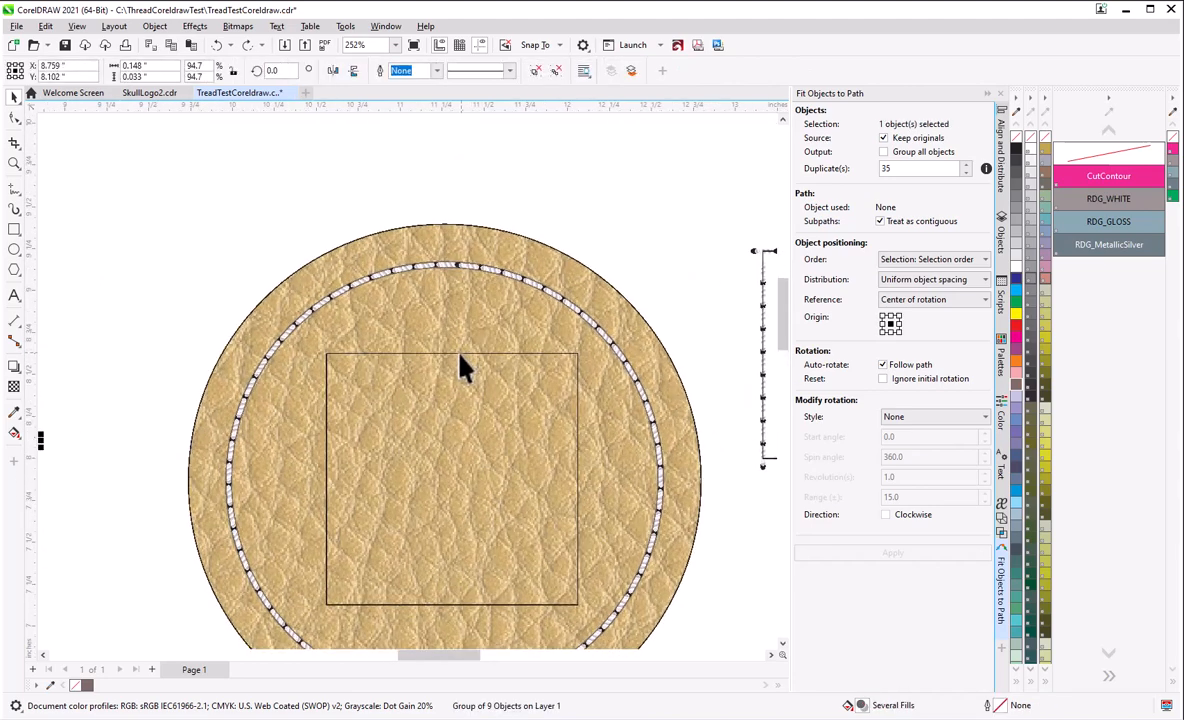
shift+click(459, 368)
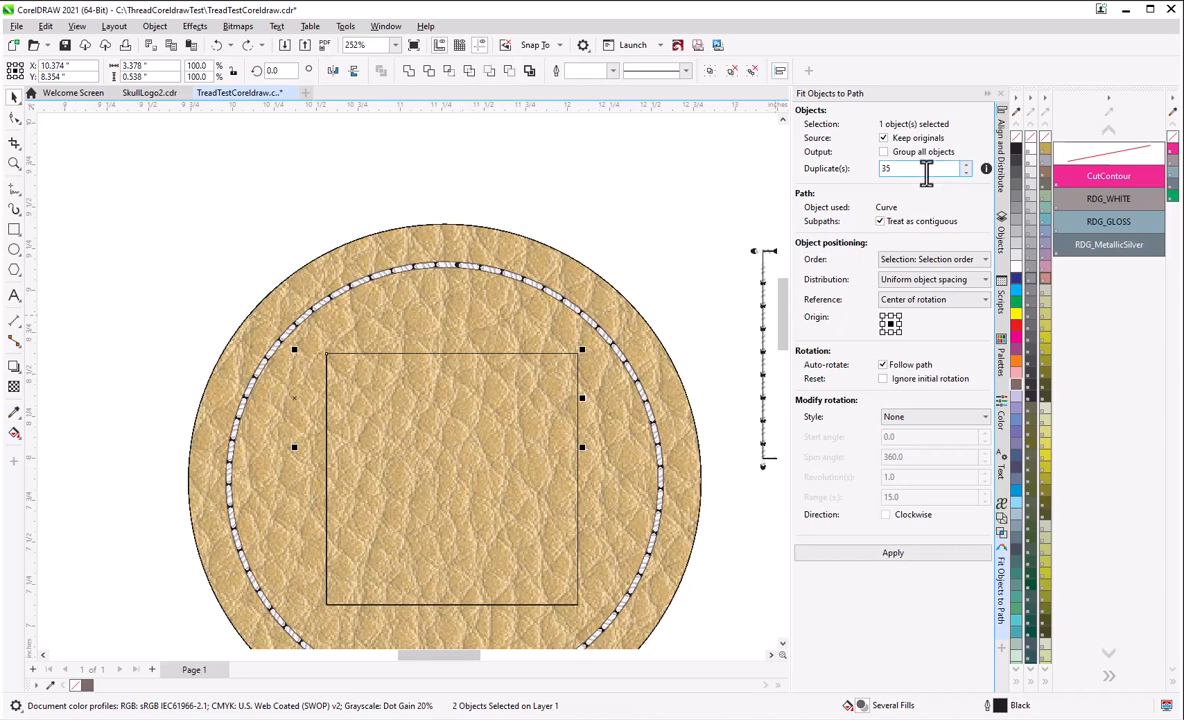
- Try fitting 15 stitch duplicates along the square's upper side line, checking their spacing before undoing the fit
drag(958, 168, 865, 177)
text(1)
click(893, 552)
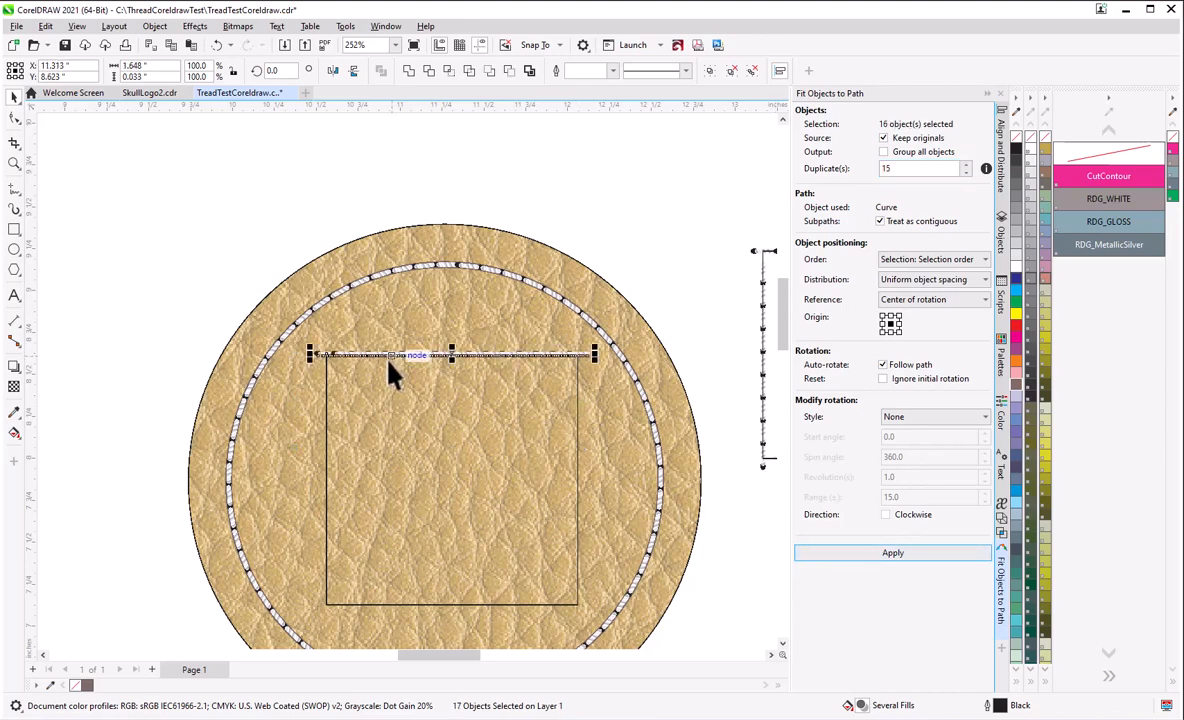
scroll(391, 370, up, 3)
scroll(310, 385, up, 2)
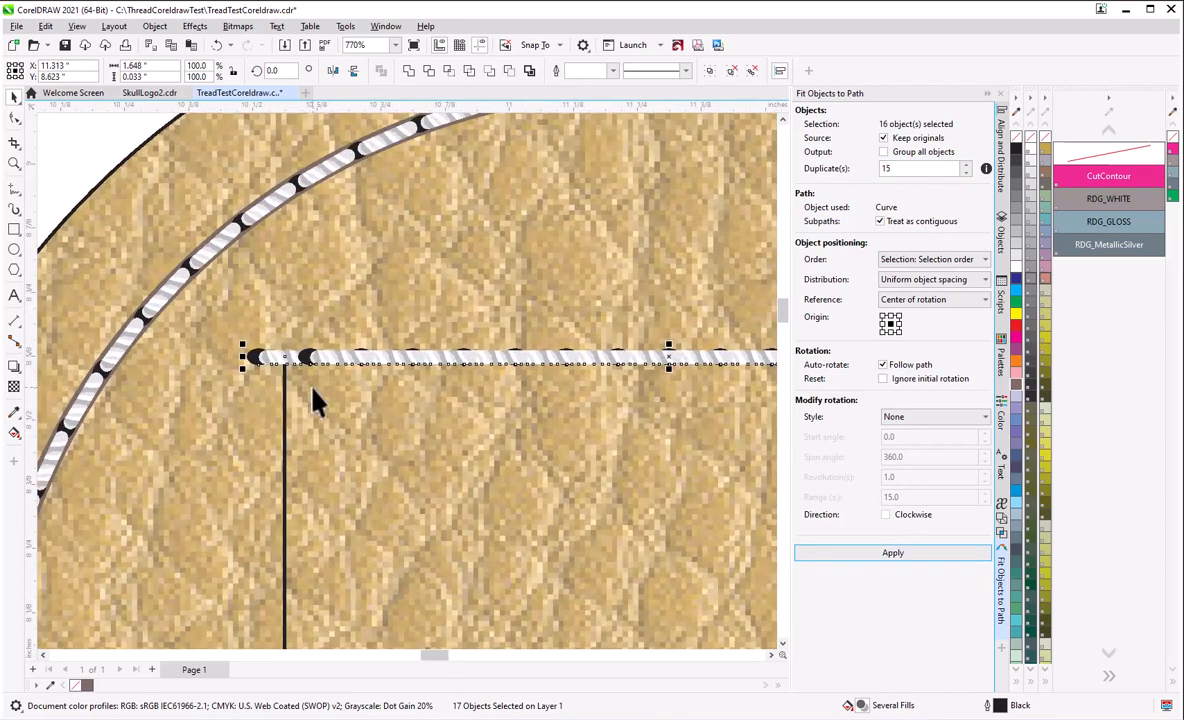
scroll(340, 390, up, 1)
scroll(350, 385, down, 4)
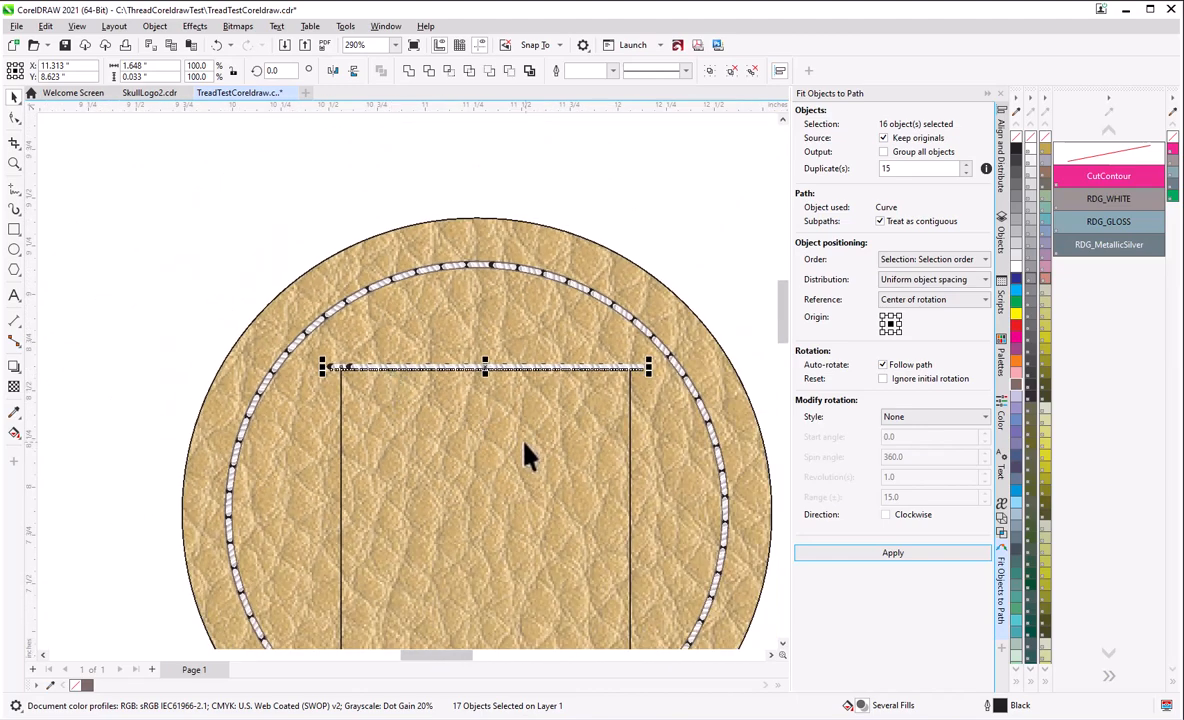
key(ctrl+z)
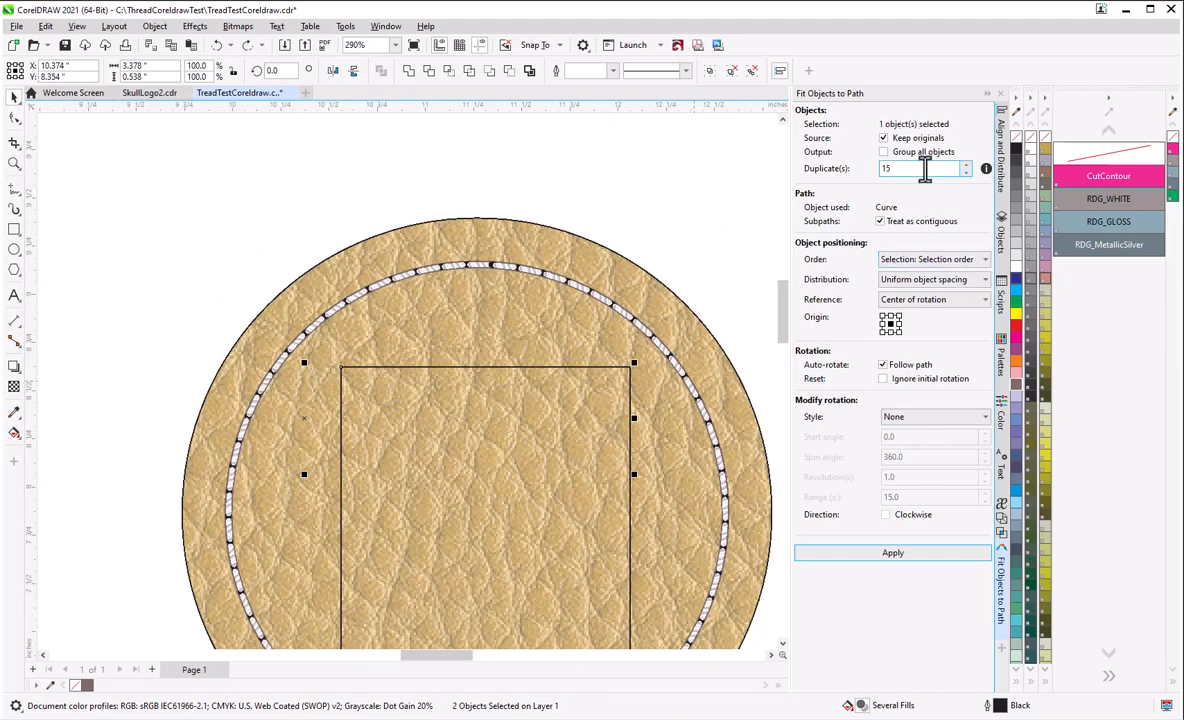
- Try fitting 12 stitch duplicates along the square's upper side line and undo the fit
double_click(877, 168)
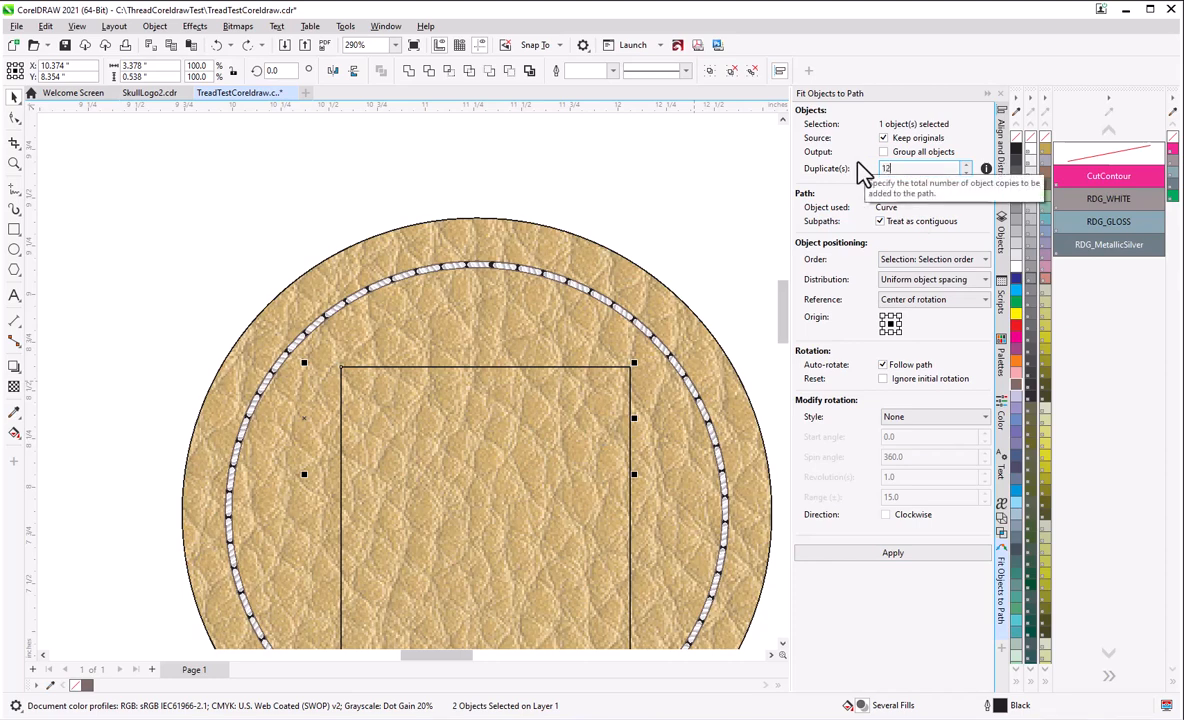
text(12)
click(843, 551)
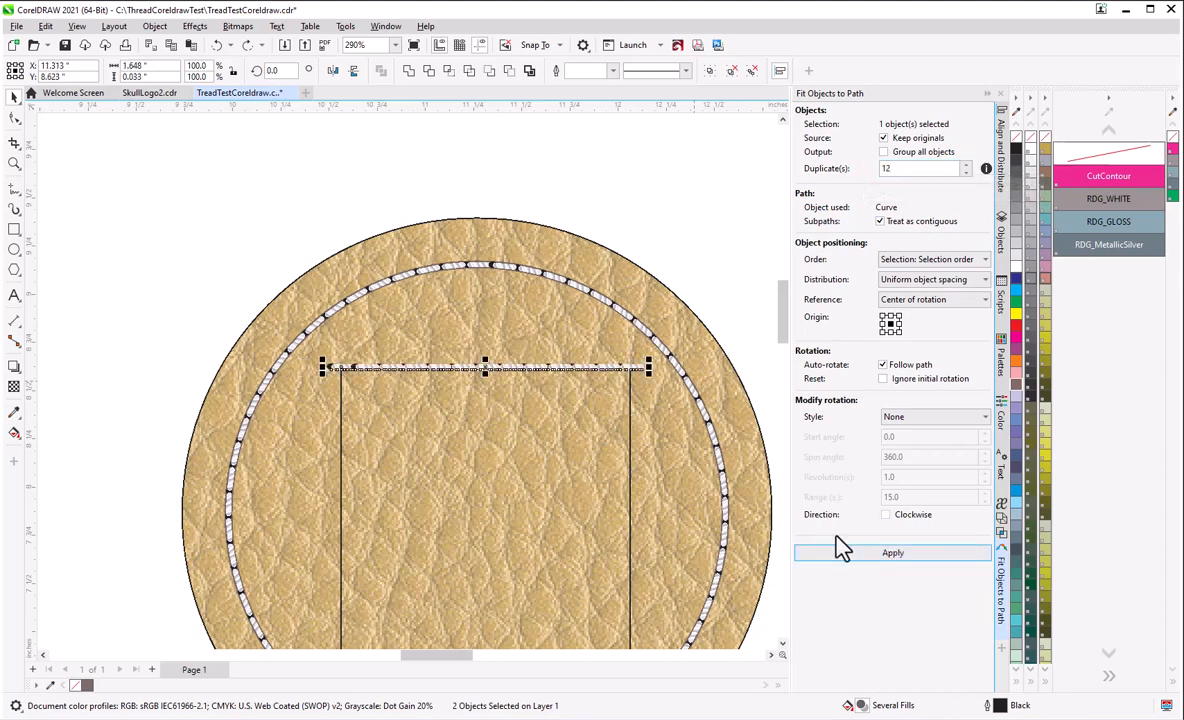
key(ctrl+z)
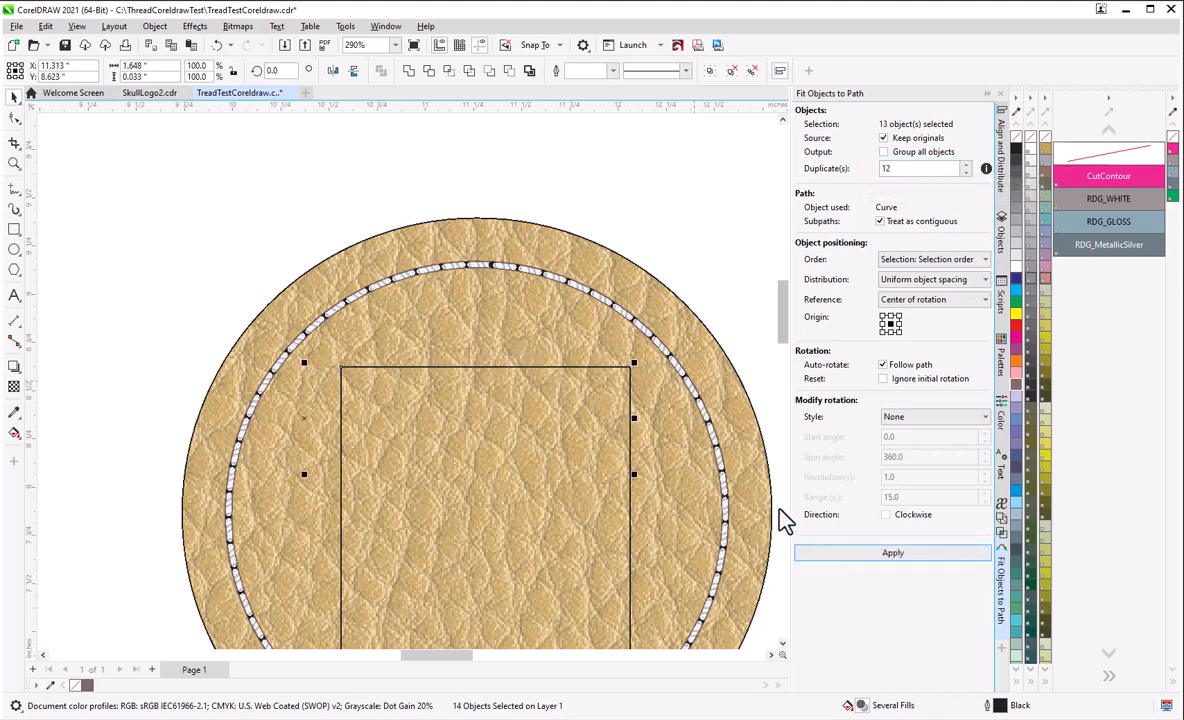
- Set the duplicates to 8 and fit the stitches along the square's upper side line
drag(917, 166, 860, 170)
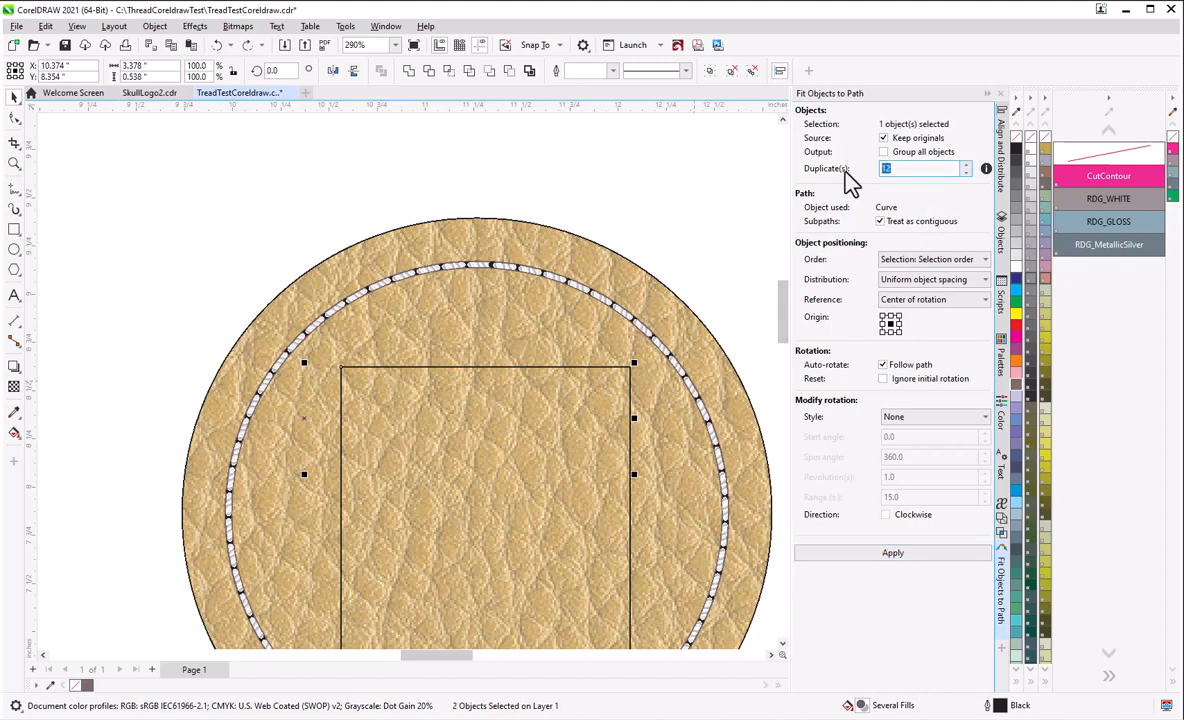
text(8)
click(904, 553)
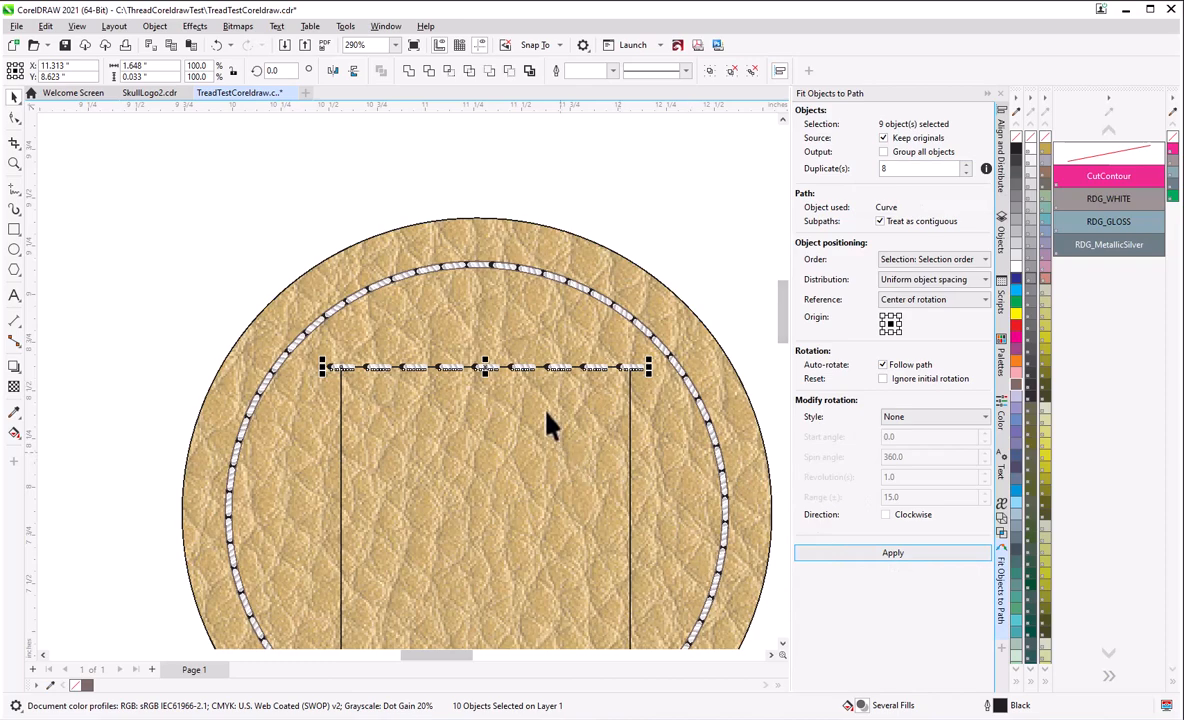
- Inspect the stitch spacing along the square's upper side line and undo the 8-duplicate fit
scroll(537, 383, up, 3)
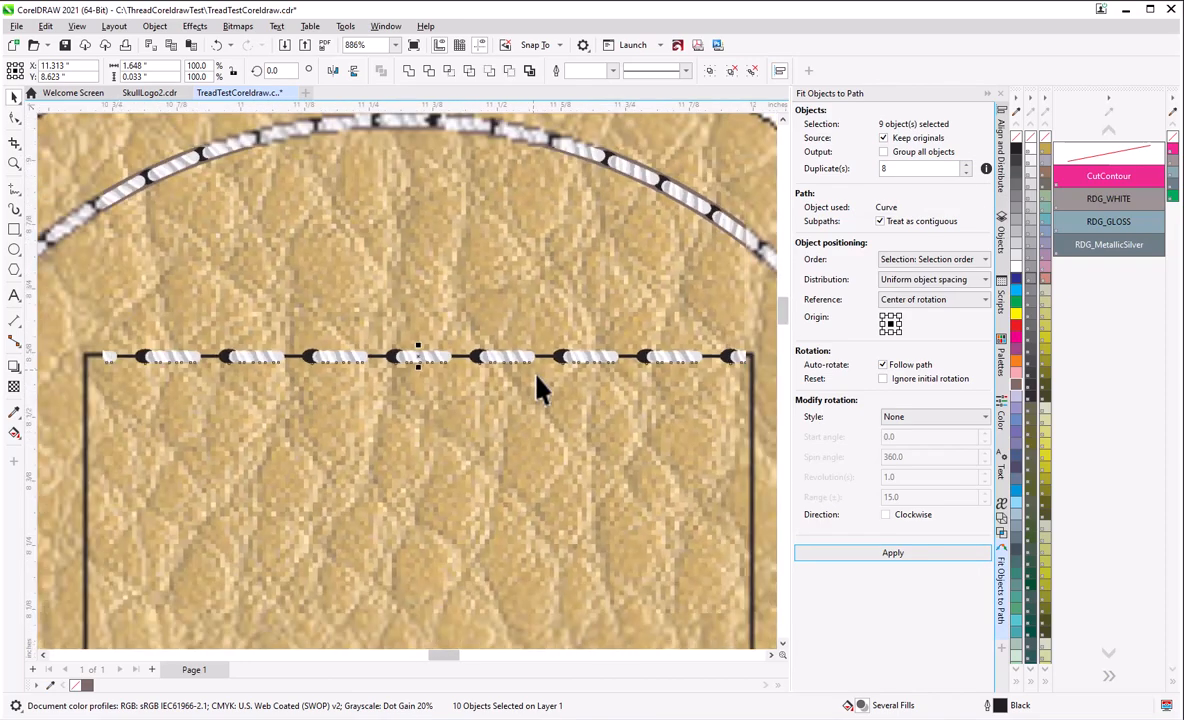
key(ctrl+z)
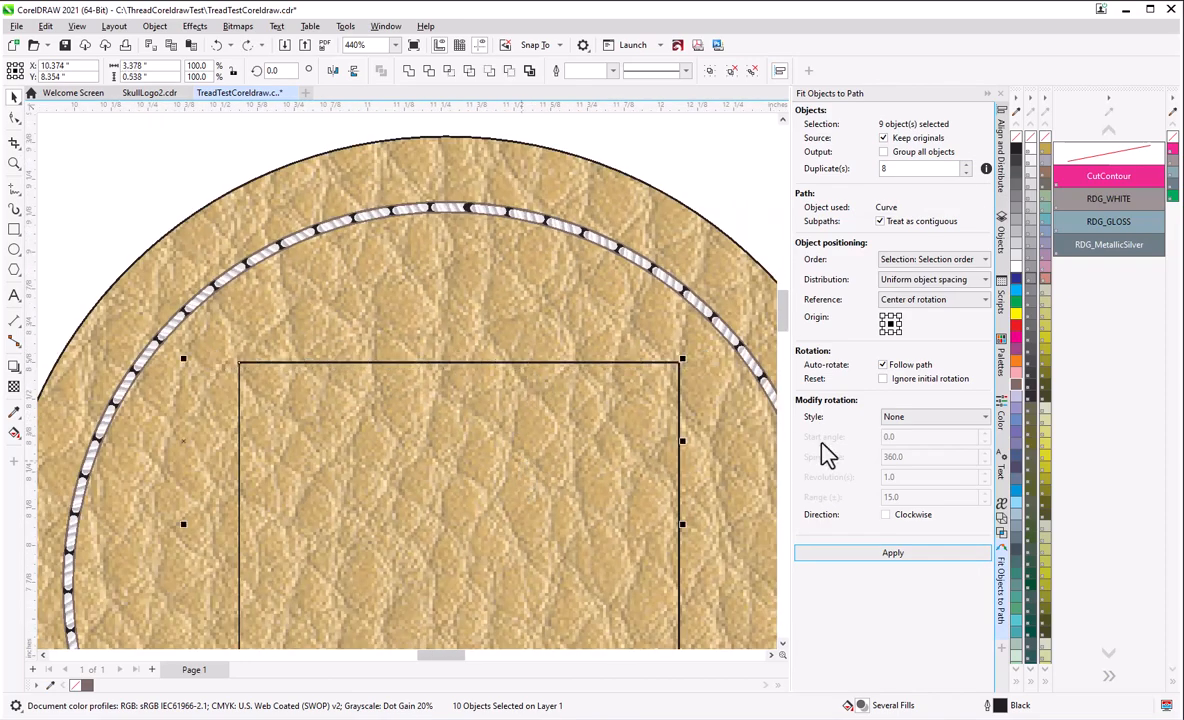
- Try fitting 10 stitch duplicates along the square's upper side line, inspecting the gaps between stitches before undoing the fit
double_click(917, 170)
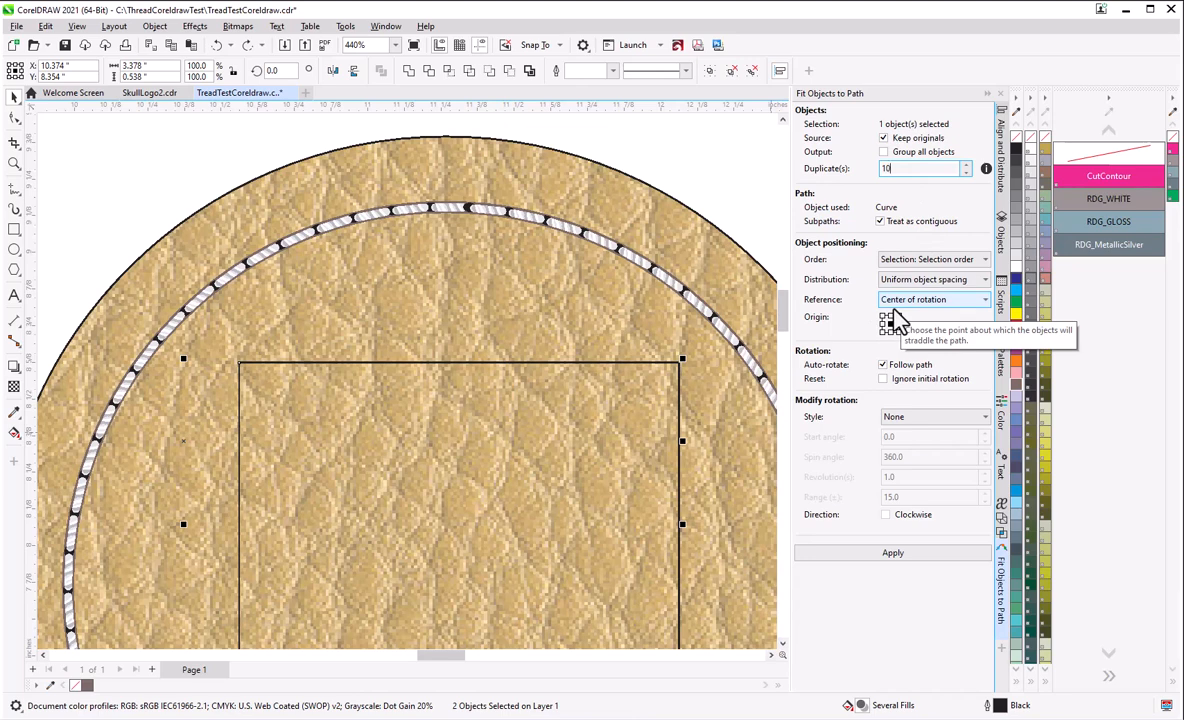
click(901, 556)
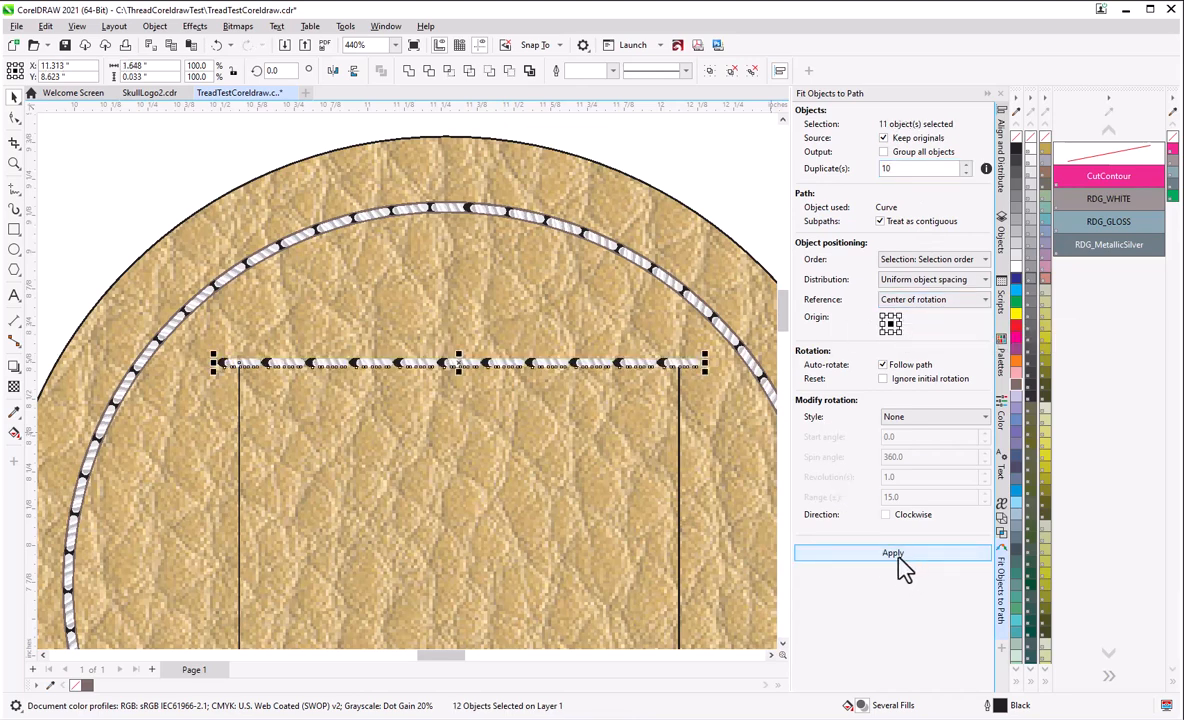
scroll(571, 378, up, 1)
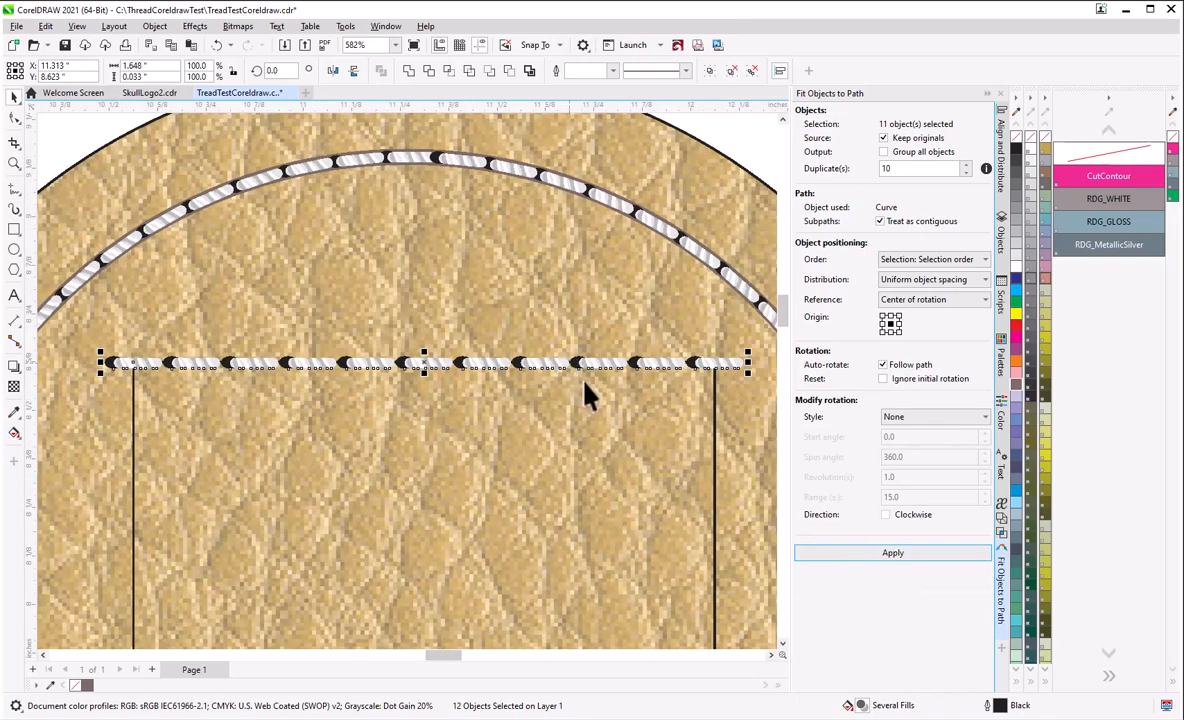
scroll(589, 396, up, 1)
scroll(542, 410, down, 2)
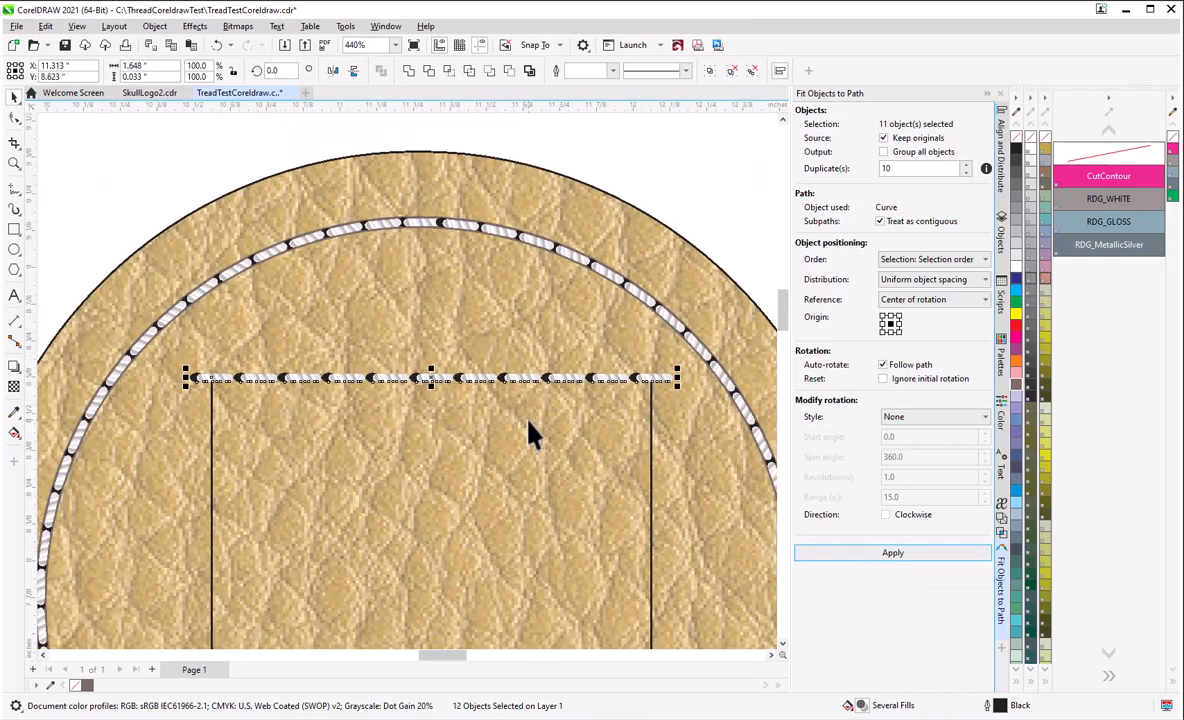
scroll(597, 388, up, 5)
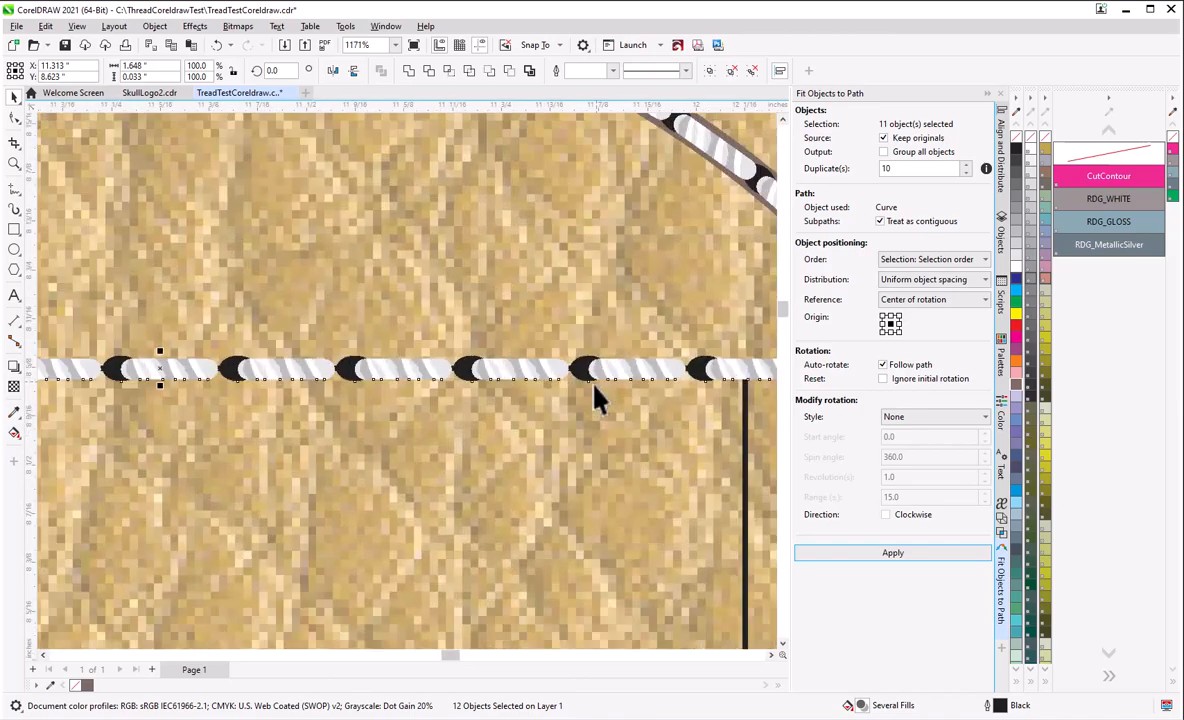
scroll(597, 398, down, 4)
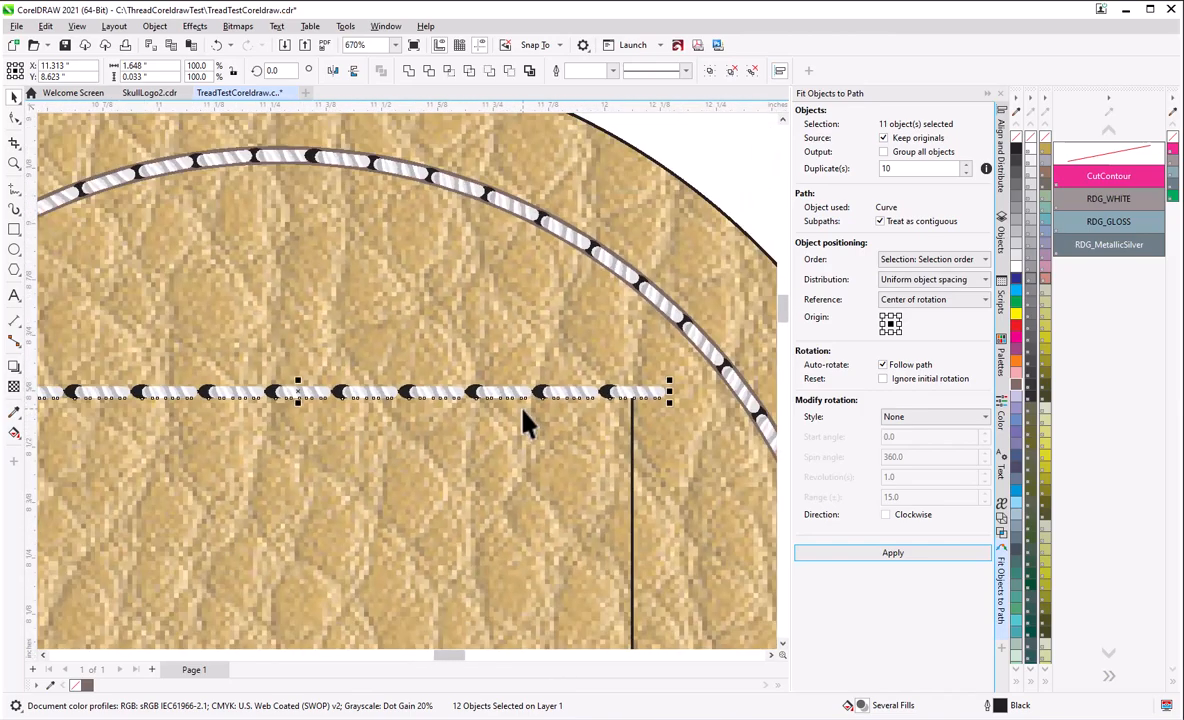
scroll(527, 425, down, 1)
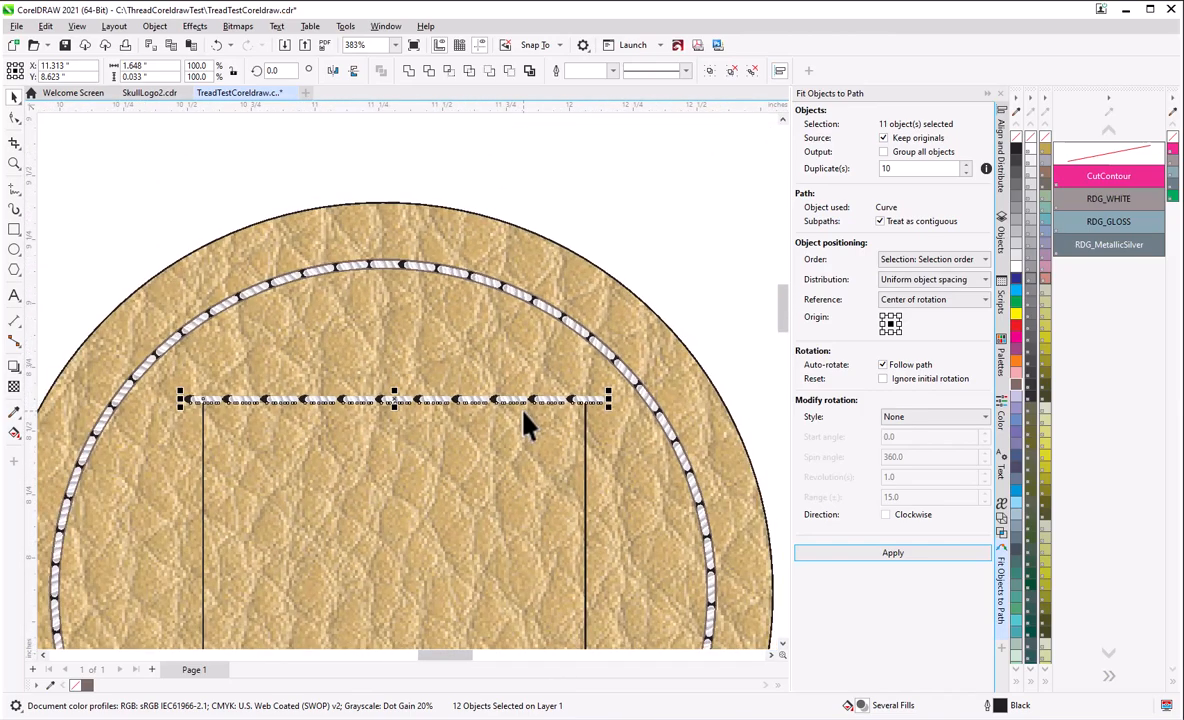
scroll(322, 418, up, 2)
scroll(322, 418, down, 1)
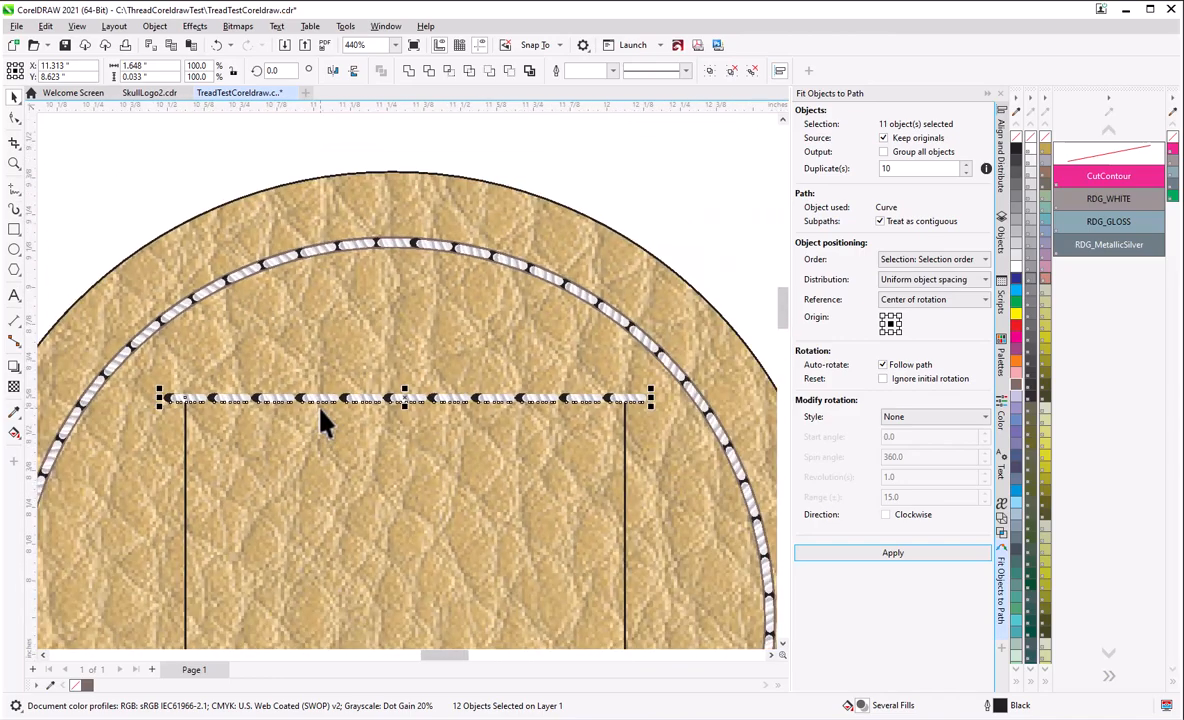
scroll(322, 420, down, 1)
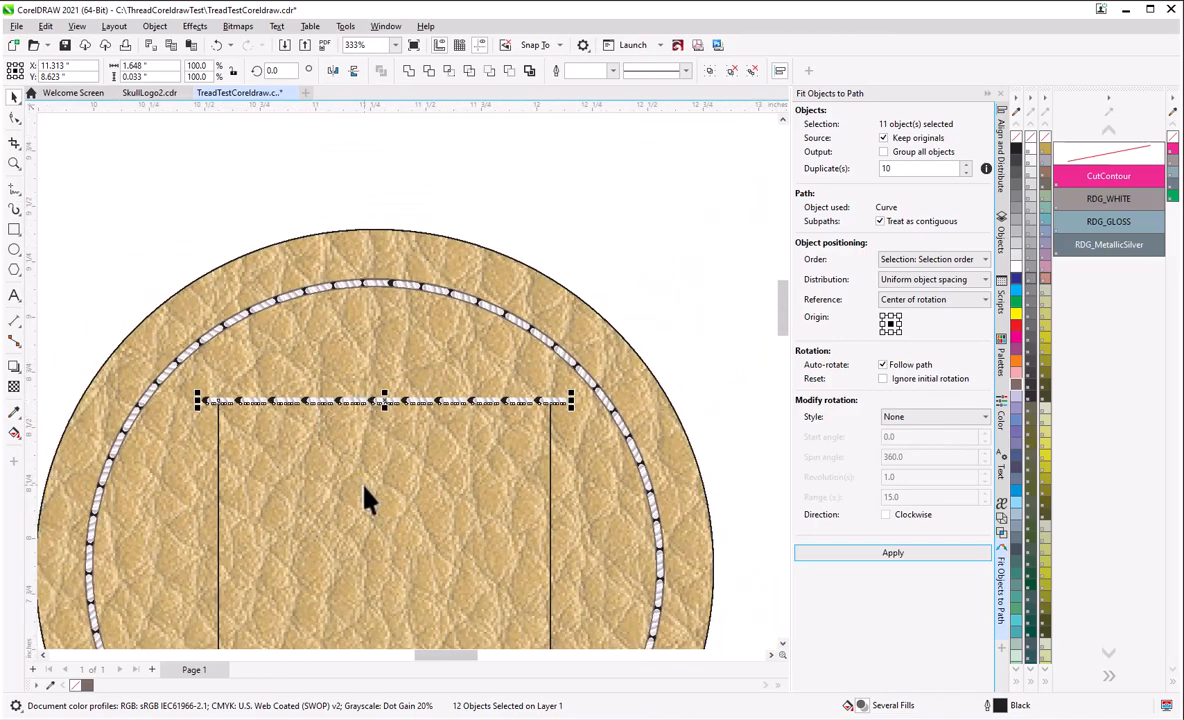
scroll(368, 500, up, 8)
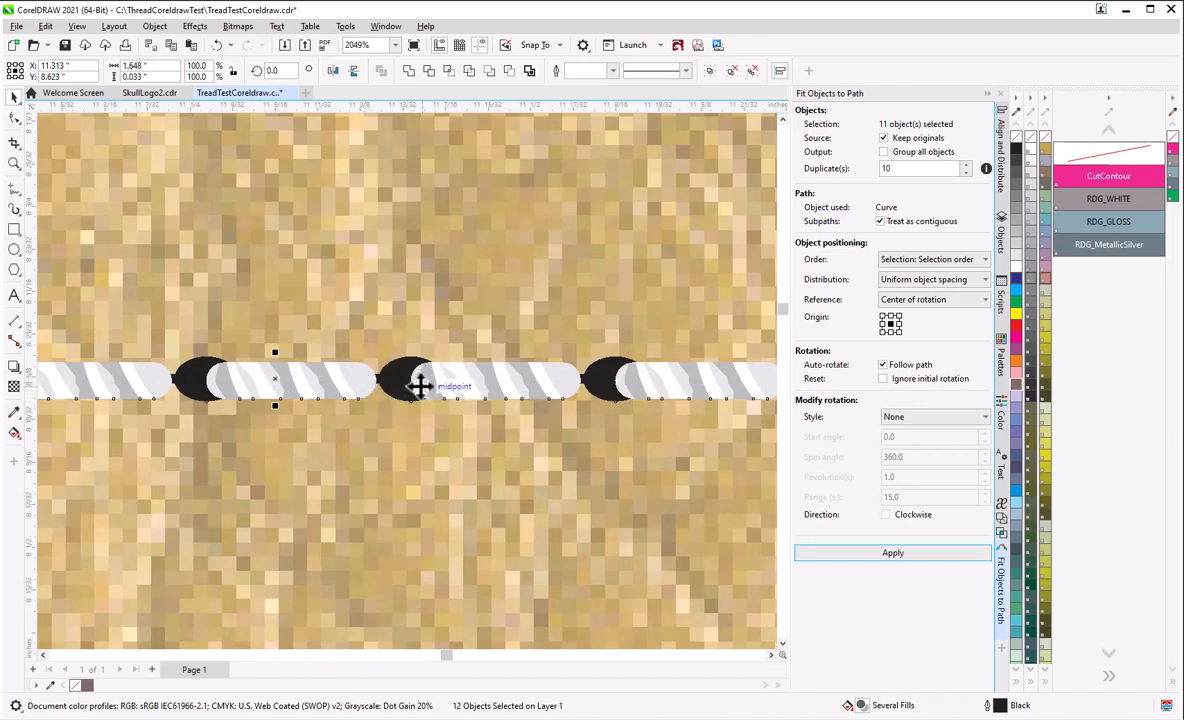
scroll(390, 460, down, 3)
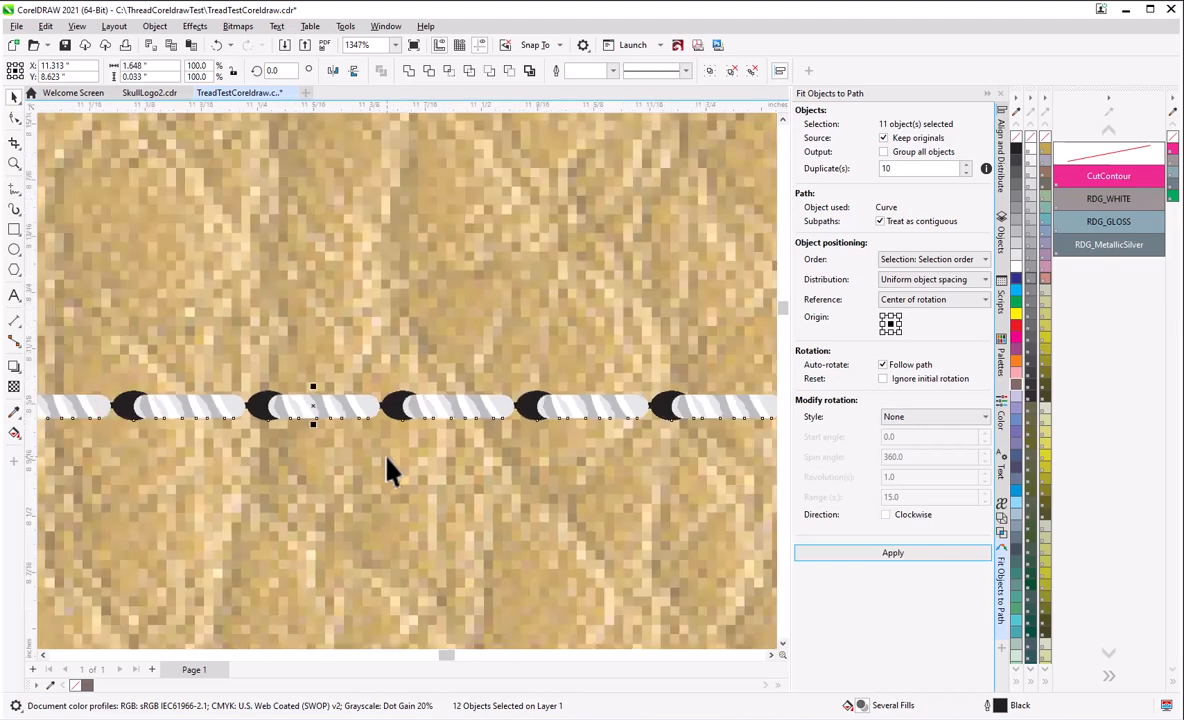
scroll(386, 458, down, 3)
key(ctrl+z)
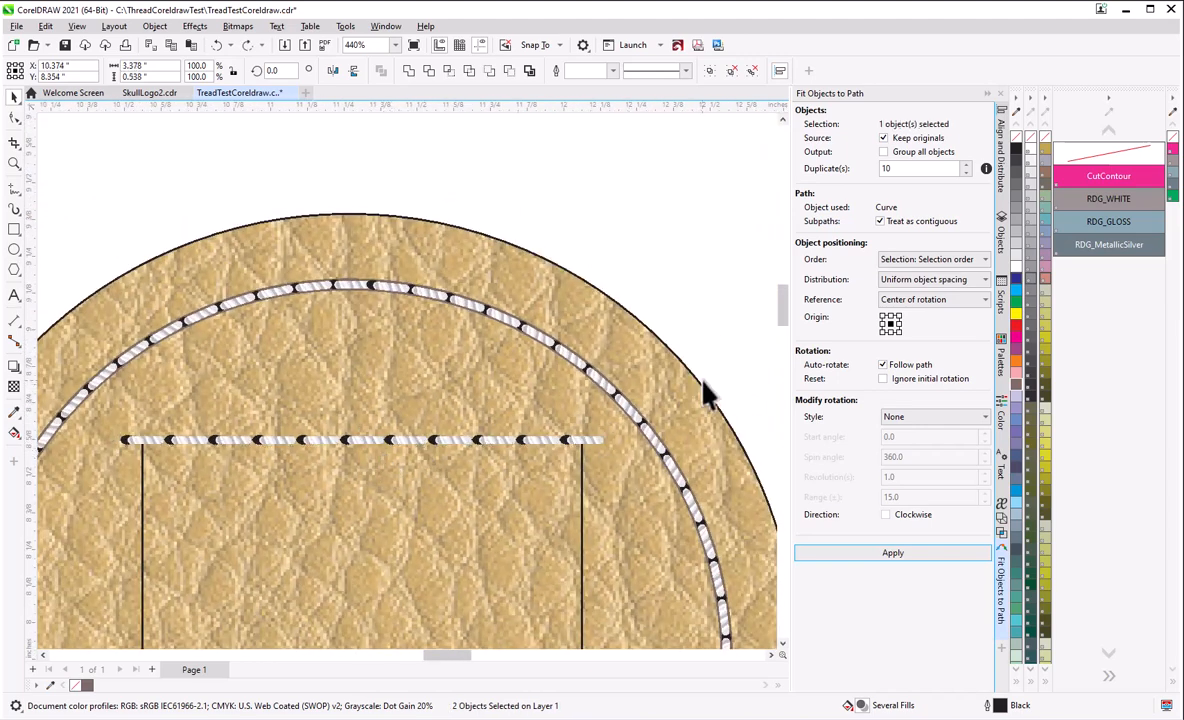
- Try fitting 12 stitch duplicates along the square's upper side line, checking their overlap before undoing the fit
double_click(886, 168)
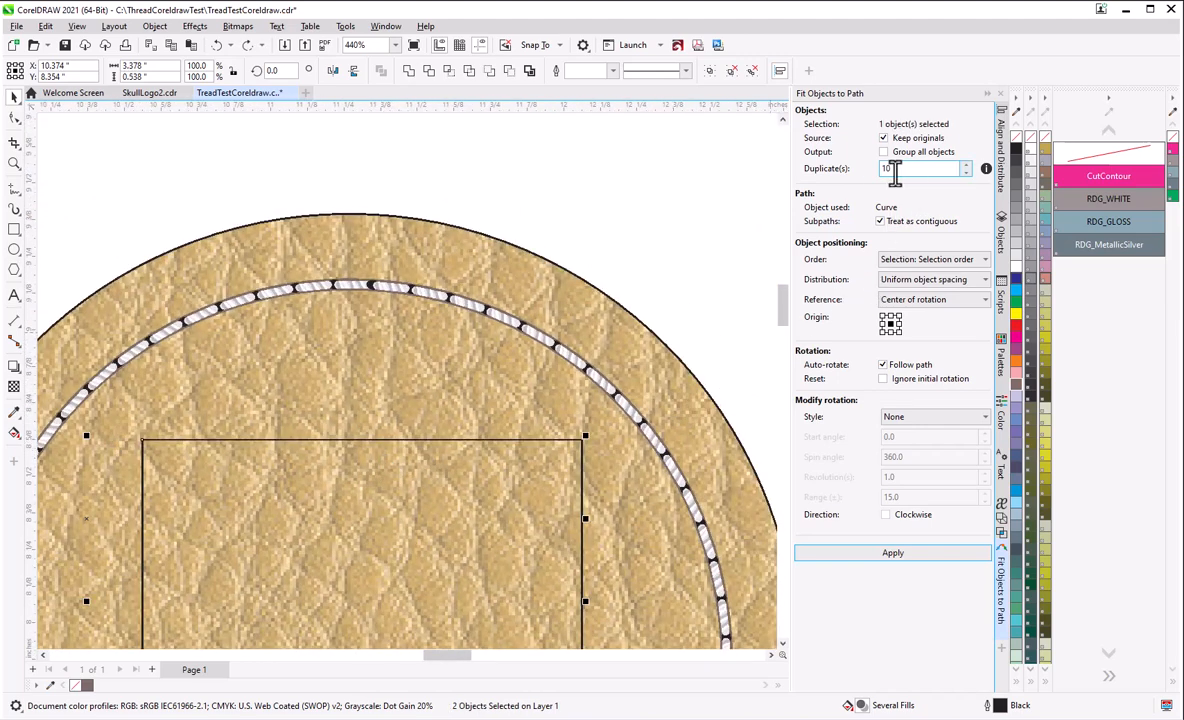
text(12)
click(893, 553)
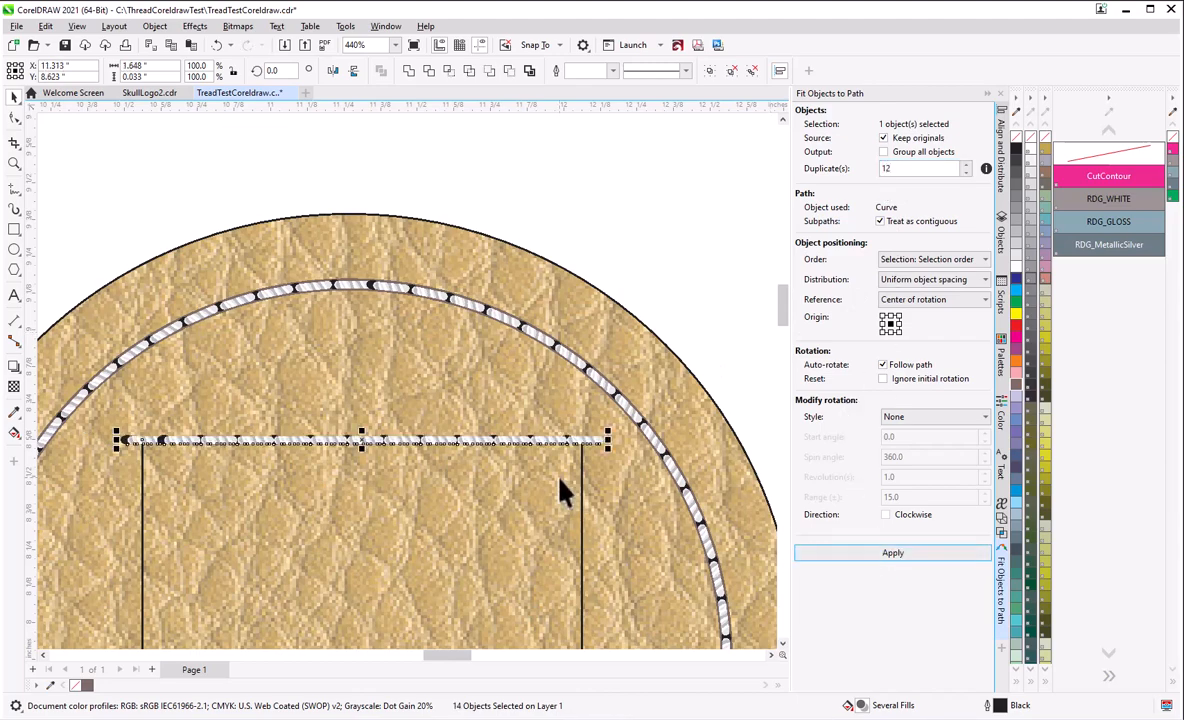
scroll(394, 450, up, 4)
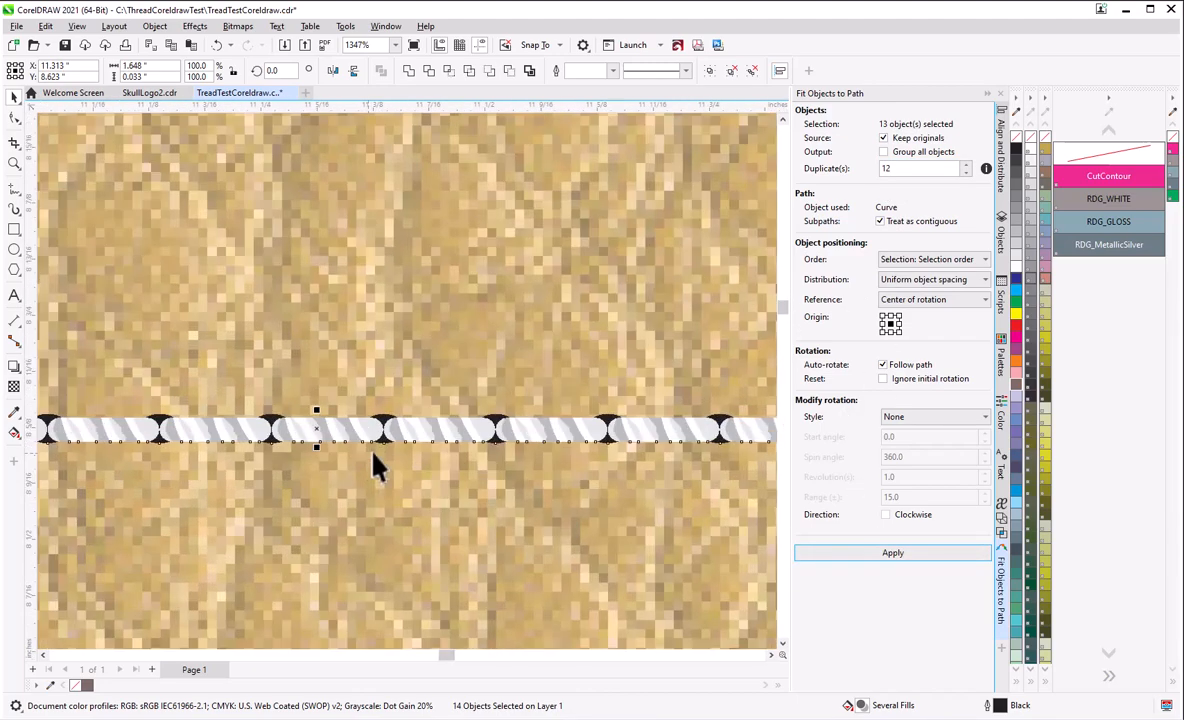
key(ctrl+z)
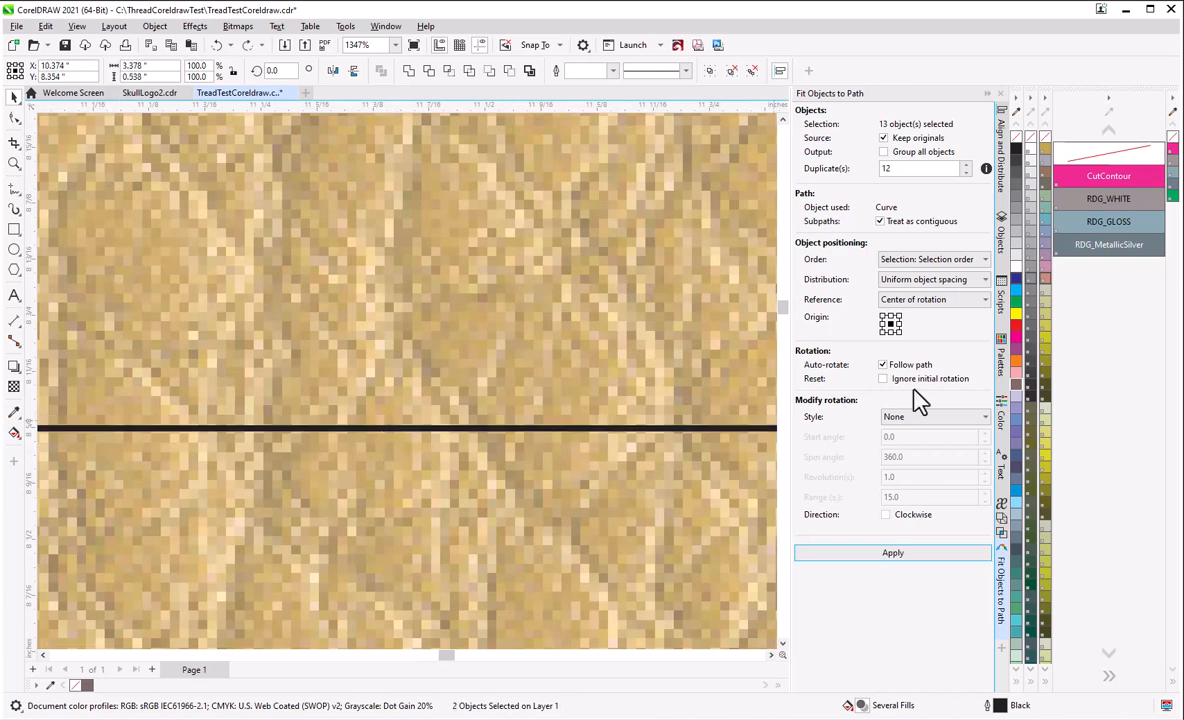
- Set the duplicates to 11, fit the stitches along the square's upper side line, and check their spacing up to the corner
drag(918, 168, 870, 172)
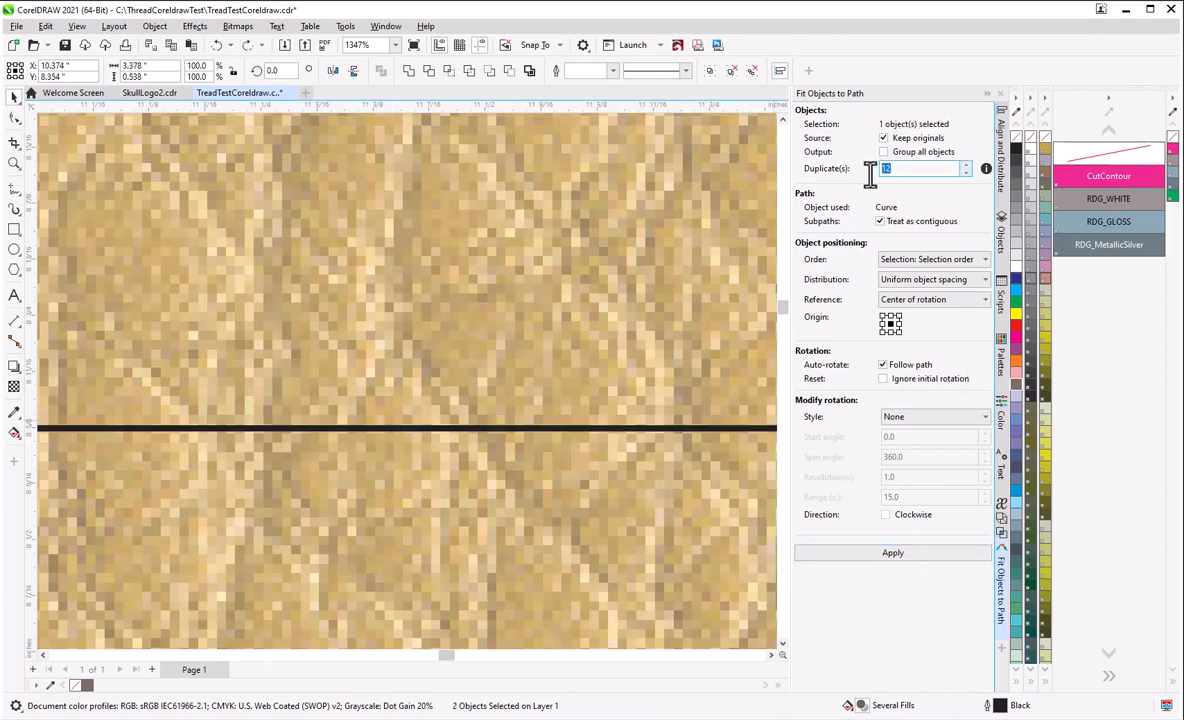
text(11)
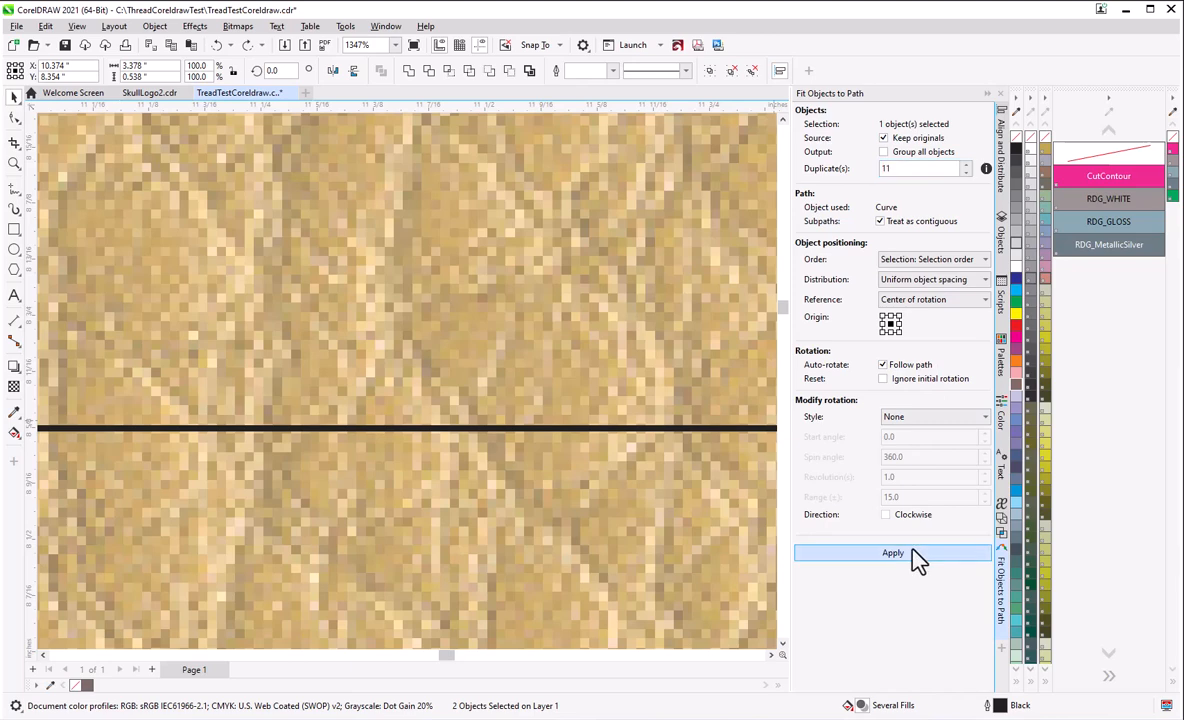
click(912, 554)
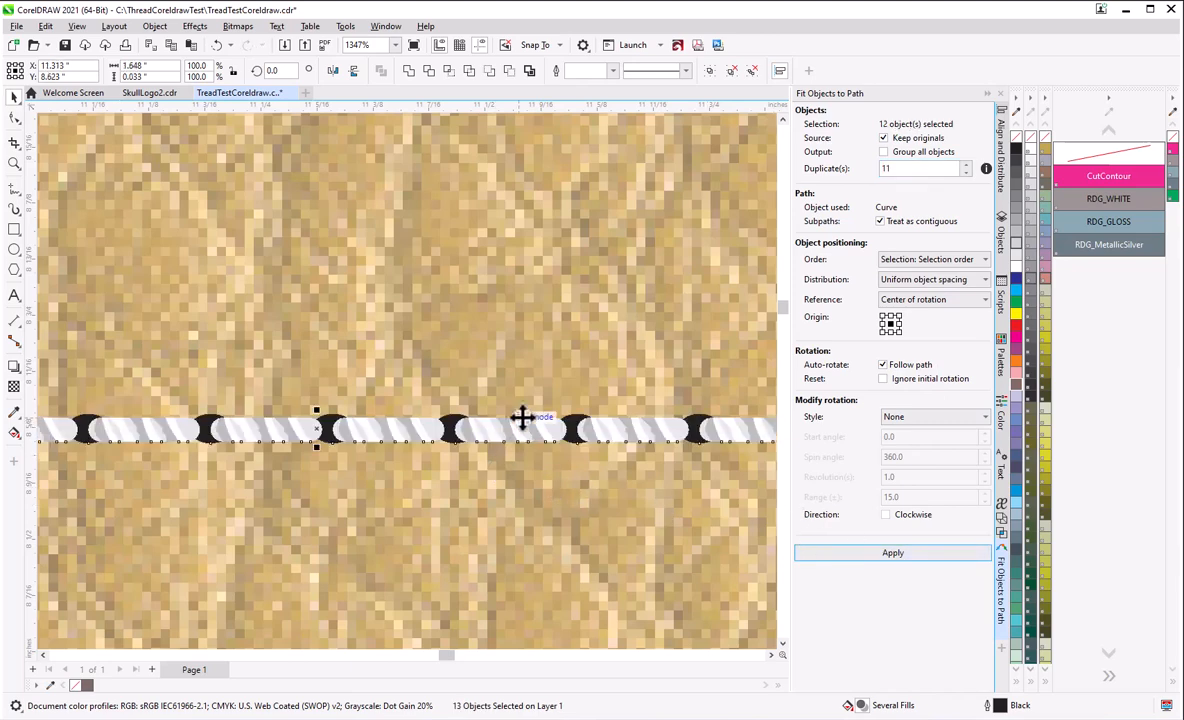
scroll(512, 424, down, 2)
scroll(512, 424, down, 5)
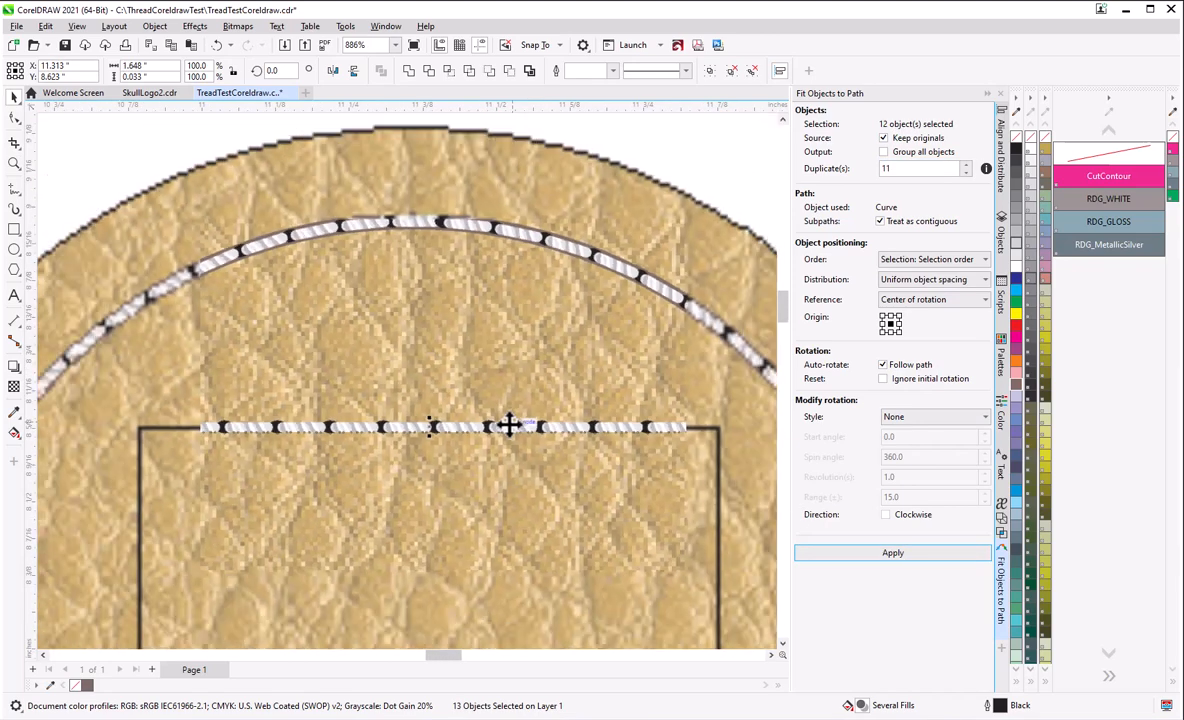
scroll(497, 444, up, 3)
scroll(540, 460, down, 3)
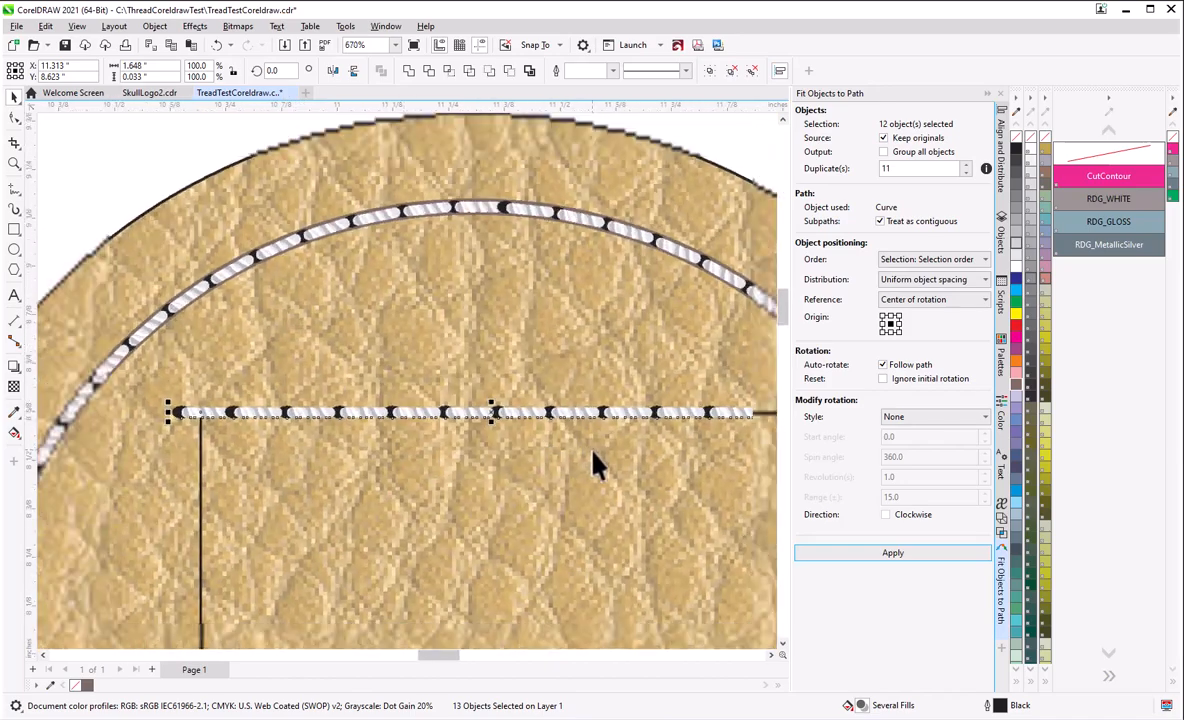
scroll(310, 464, up, 2)
scroll(315, 465, up, 1)
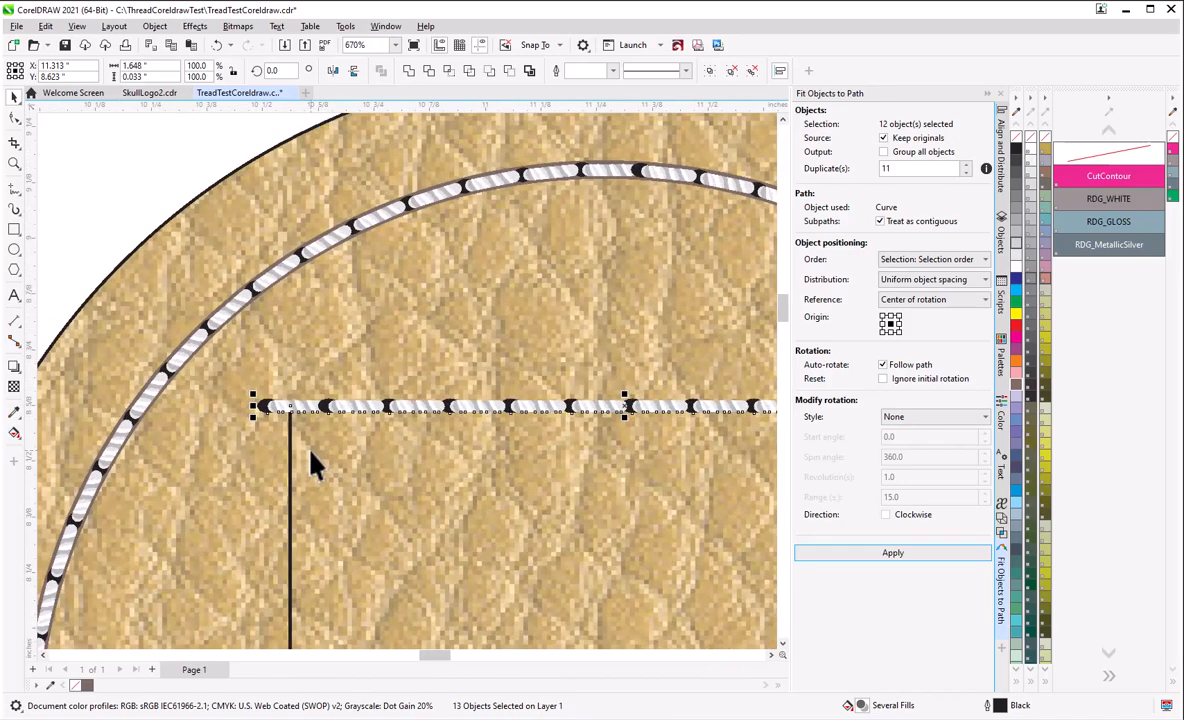
scroll(311, 455, down, 5)
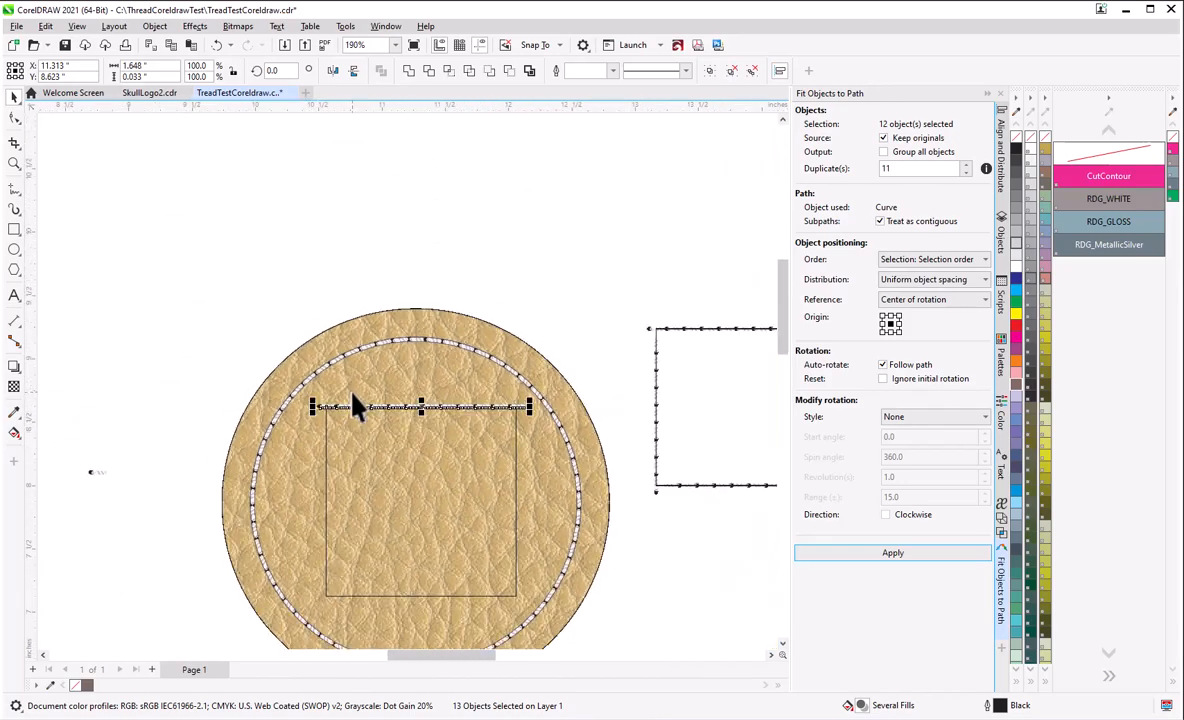
- Fit 11 duplicates of the loose stitch group along the square's left side line and inspect the upper-left corner
scroll(352, 537, up, 1)
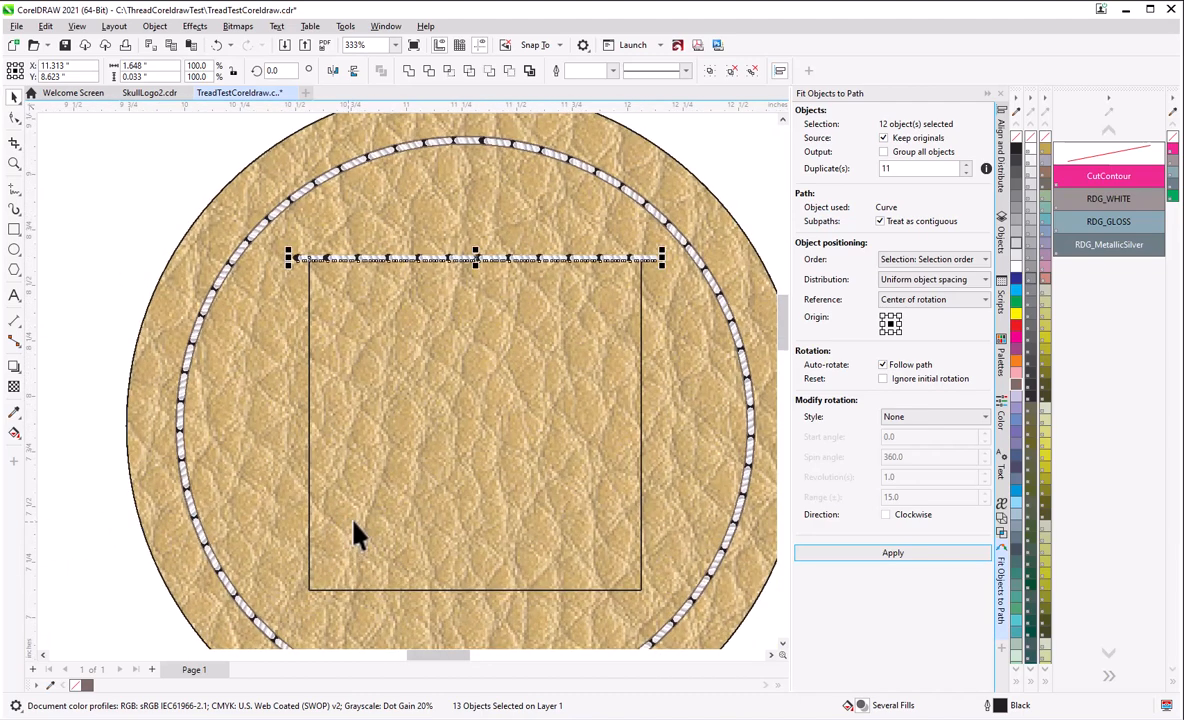
scroll(453, 450, down, 1)
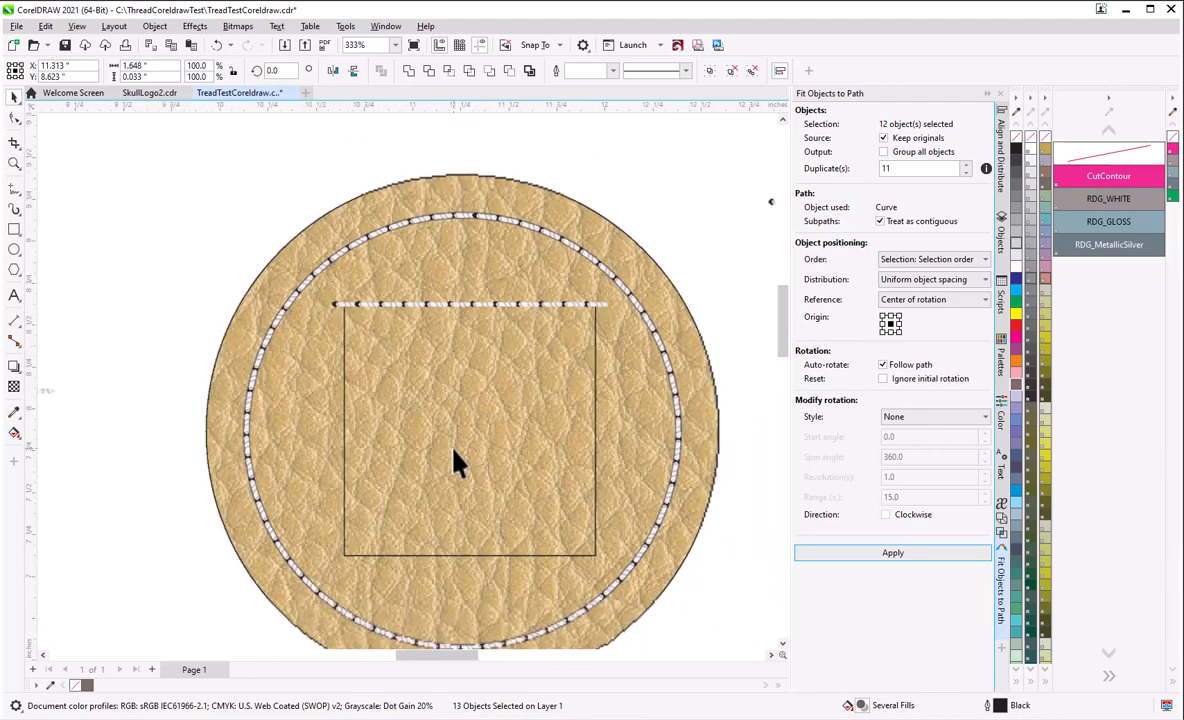
scroll(455, 462, down, 2)
drag(100, 363, 180, 440)
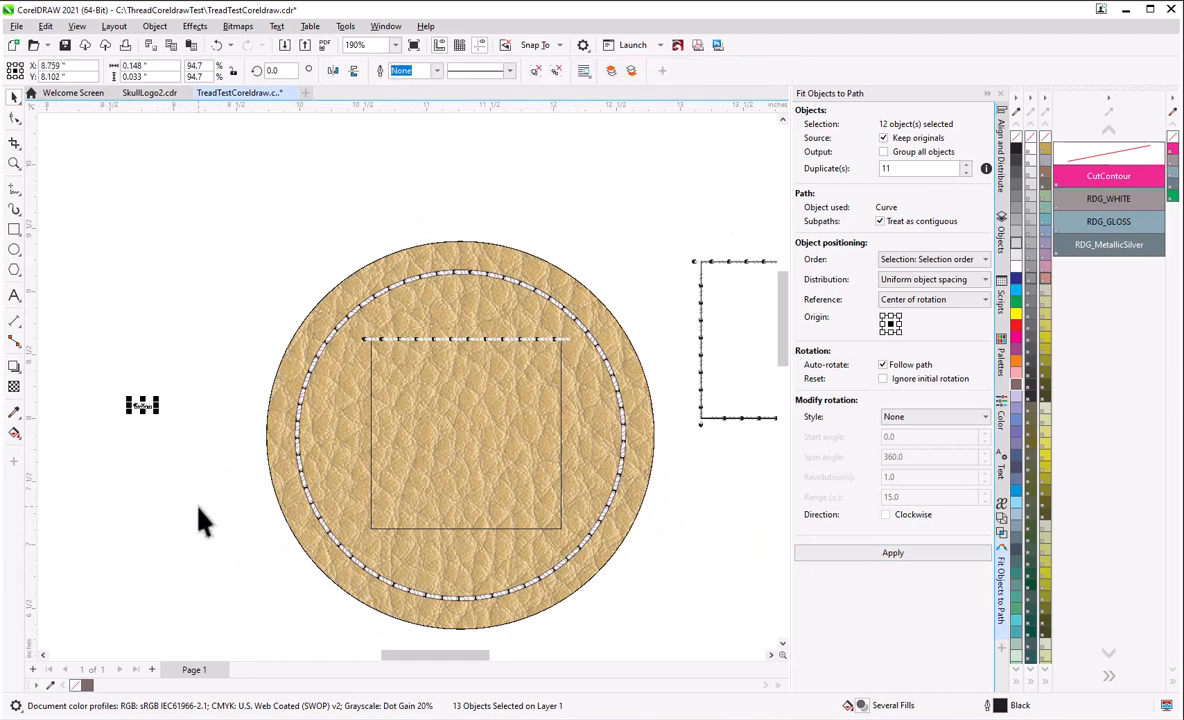
shift+click(372, 480)
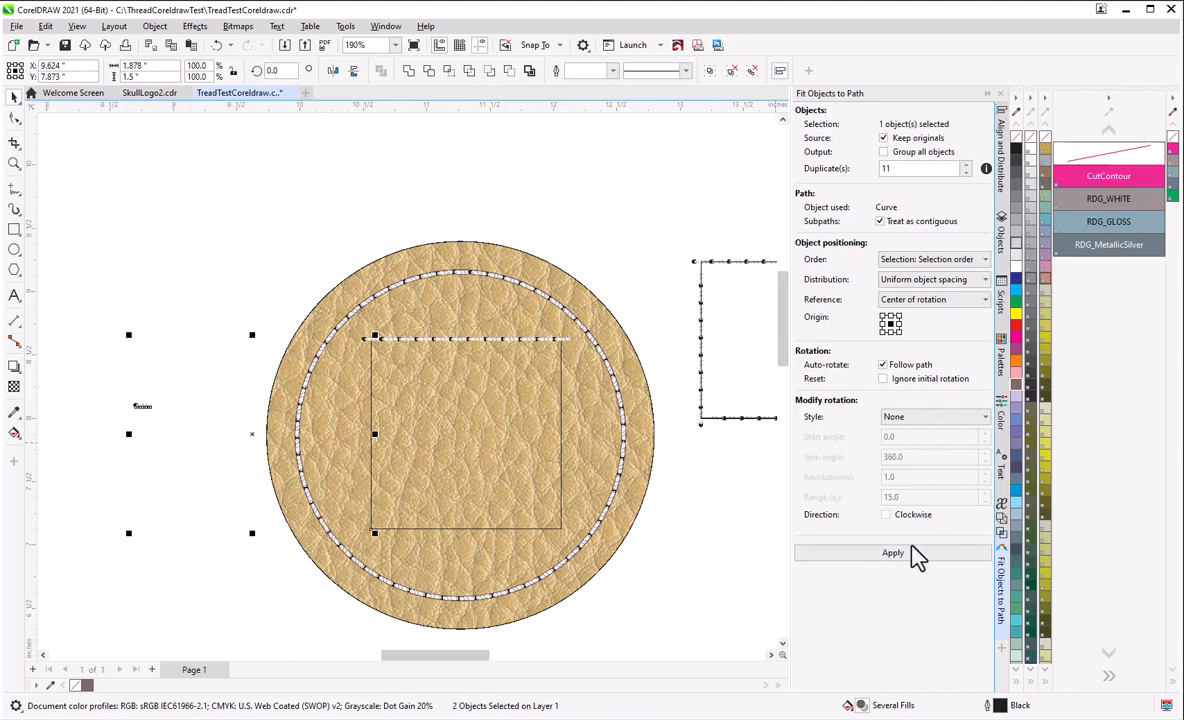
click(893, 553)
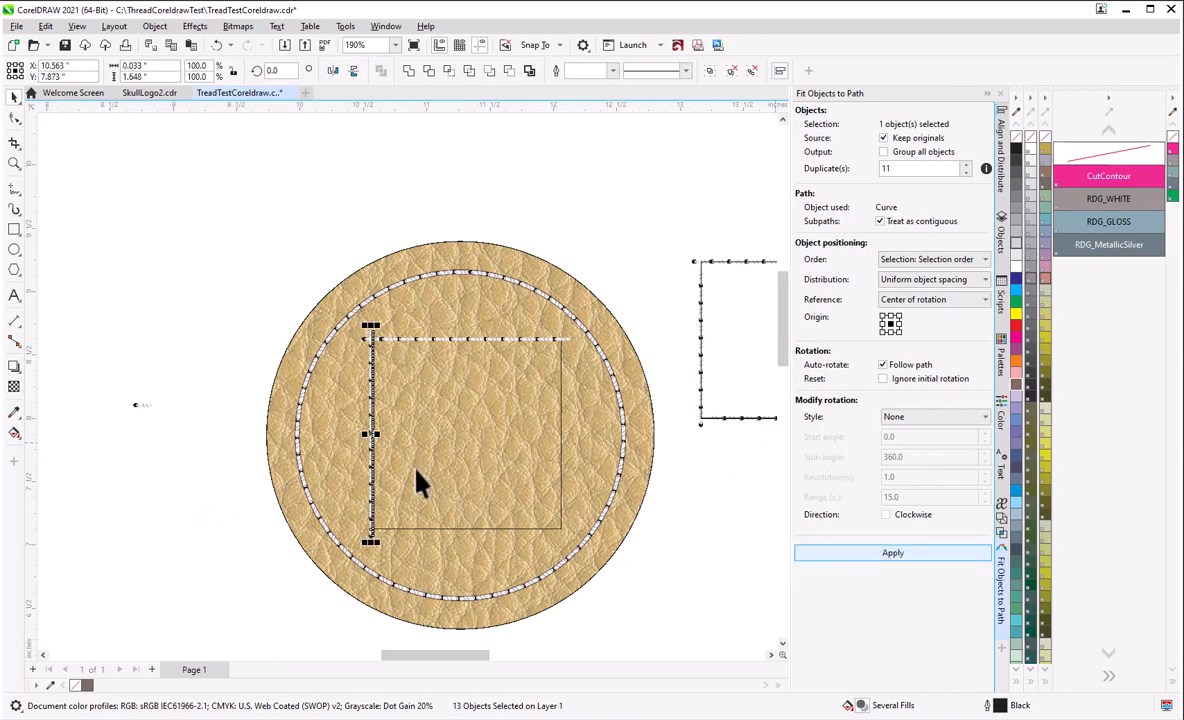
scroll(360, 372, up, 3)
scroll(352, 364, up, 4)
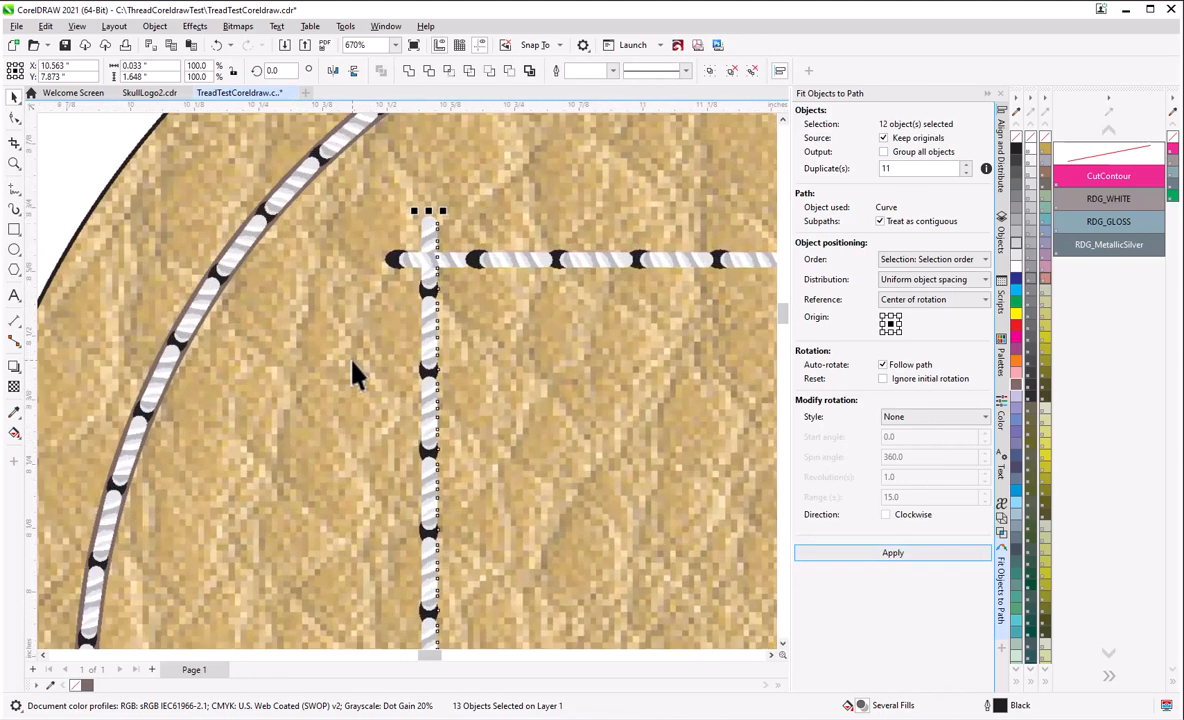
scroll(402, 431, down, 4)
scroll(408, 302, up, 2)
scroll(410, 308, up, 5)
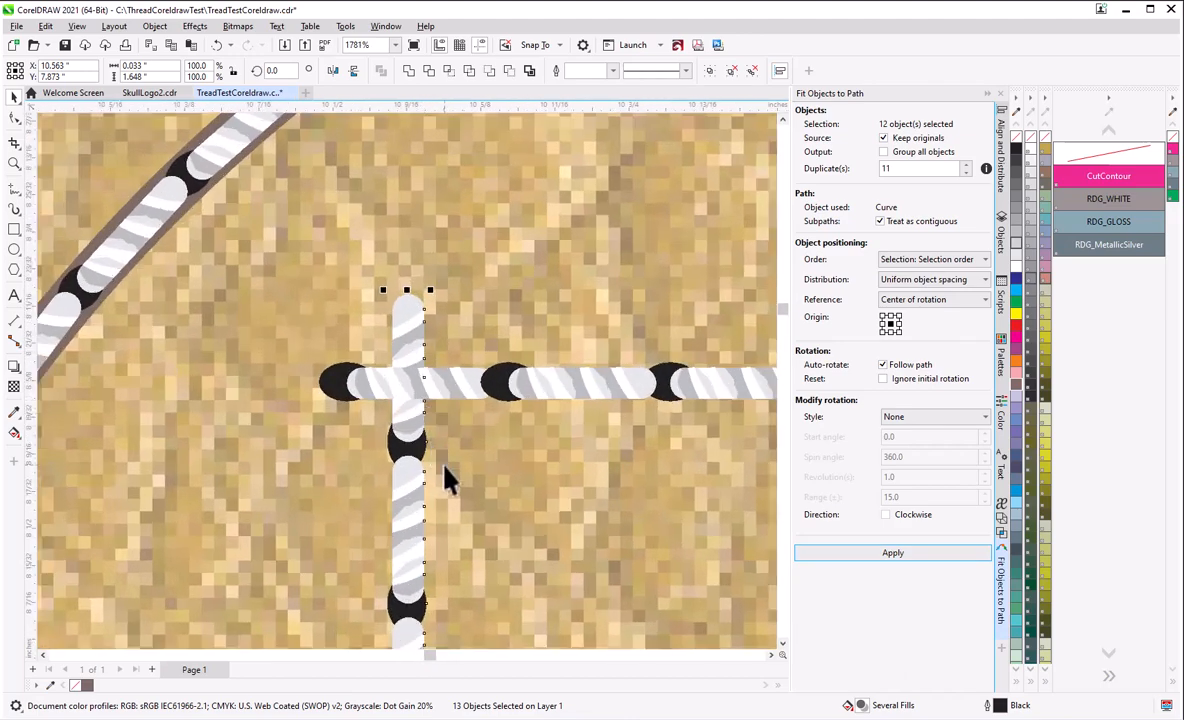
- Try lowering the duplicates to 10, return the value to 11, and deselect the fitted stitches
key(Tab)
text(9)
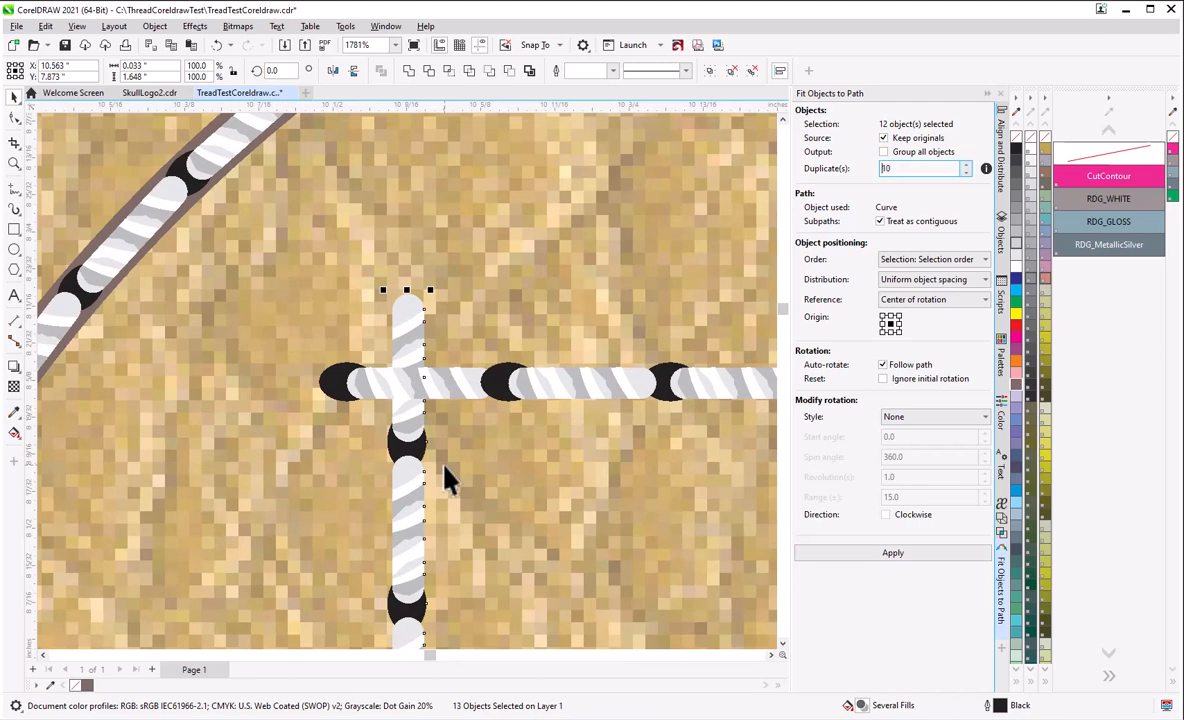
scroll(540, 405, down, 7)
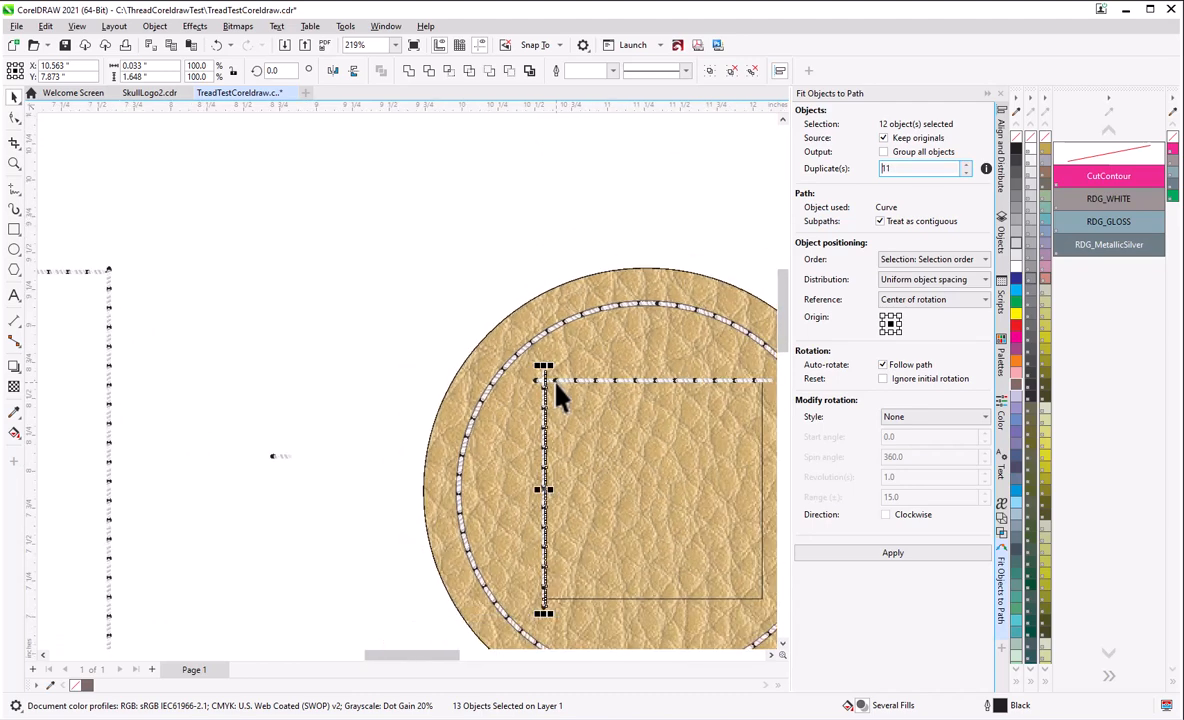
click(375, 514)
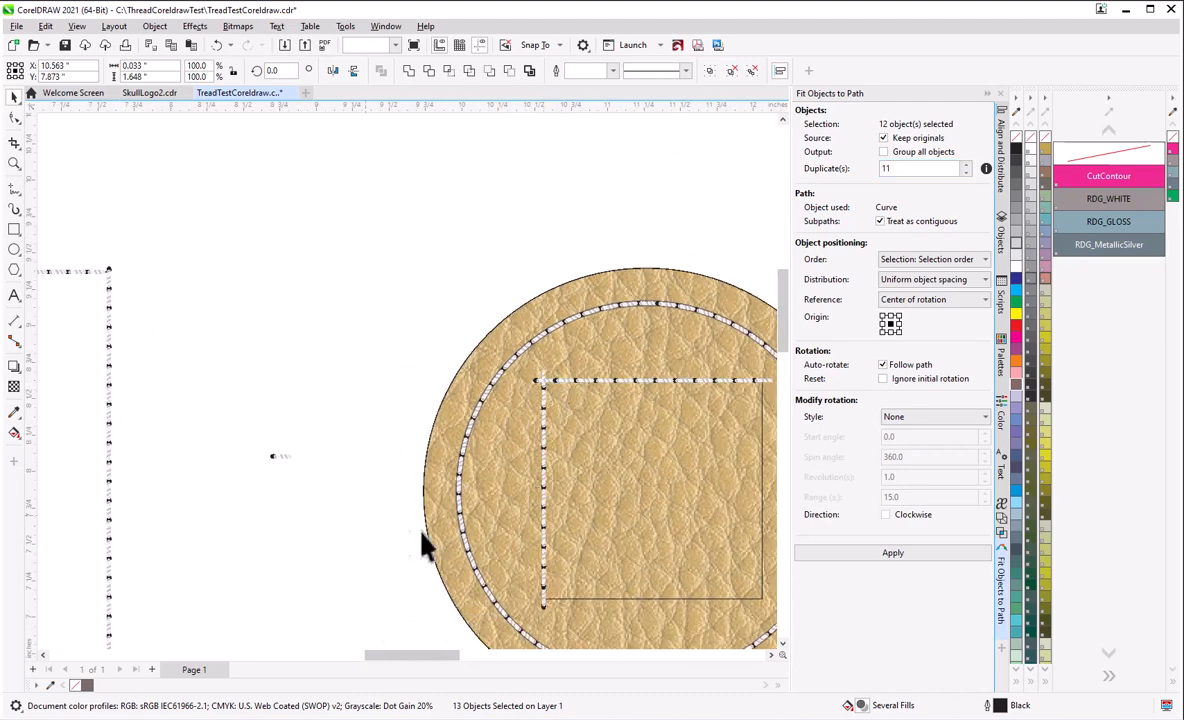
- Try to select only the fitted stitches along the square's left side line as one set
click(543, 508)
click(370, 492)
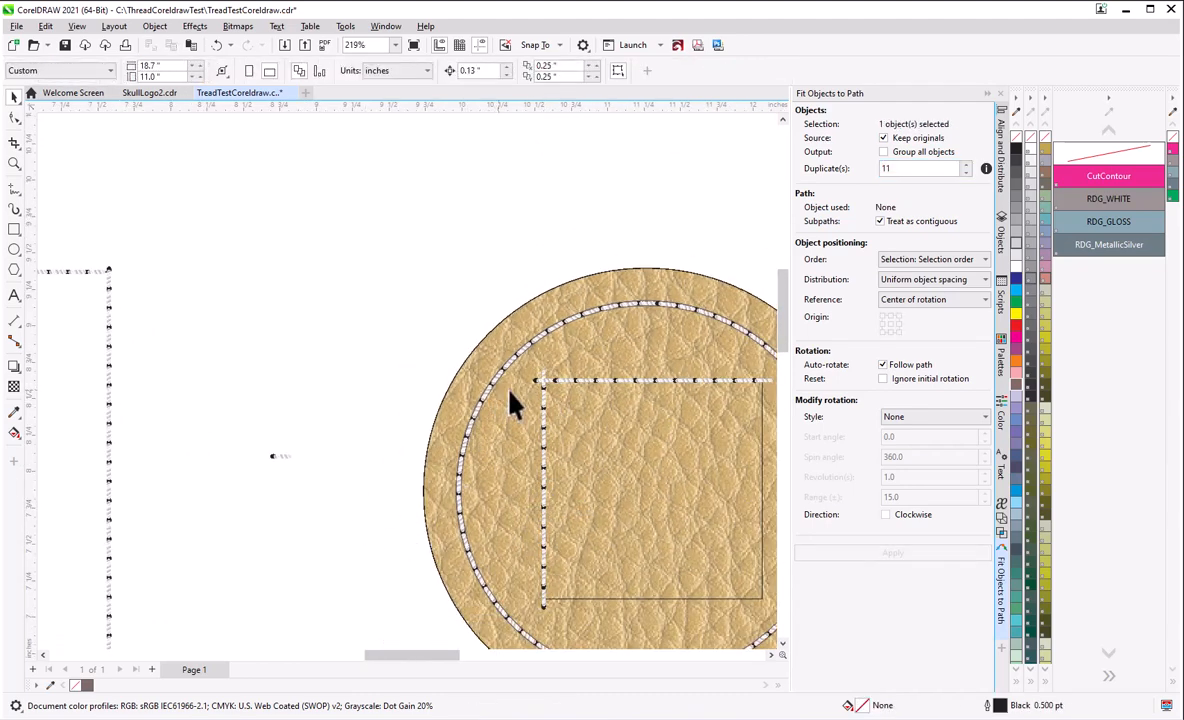
drag(526, 368, 561, 540)
key(ctrl+z)
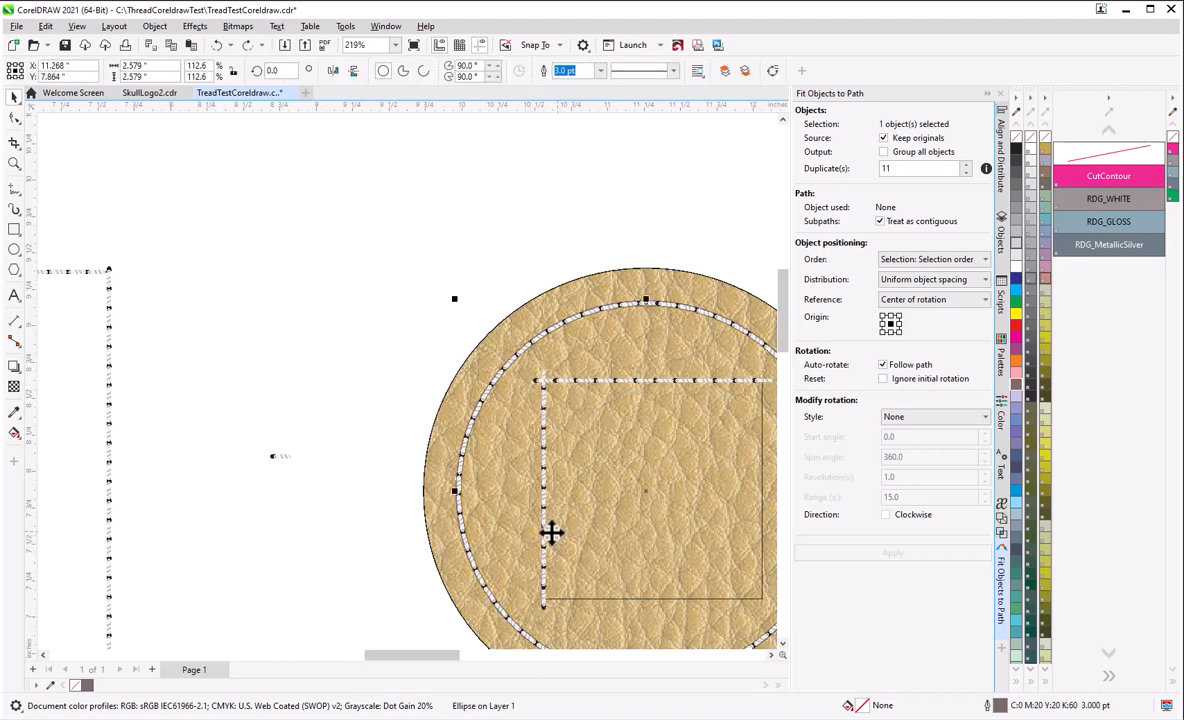
scroll(323, 466, down, 1)
drag(480, 287, 536, 614)
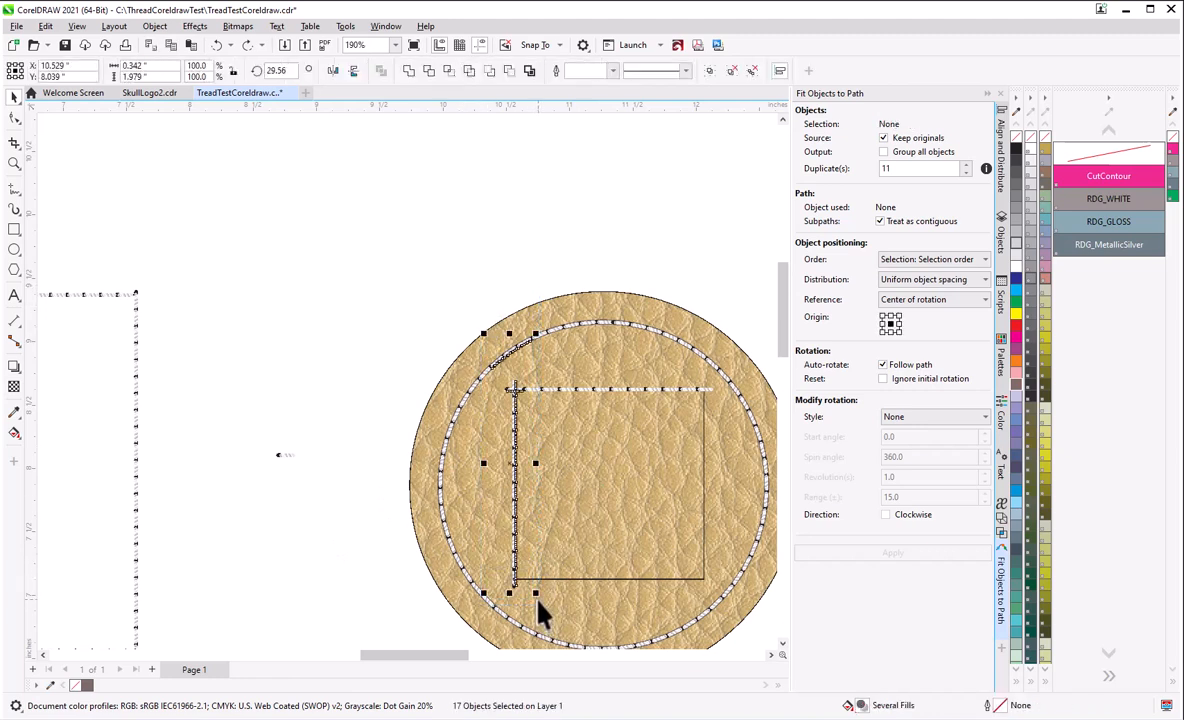
click(455, 306)
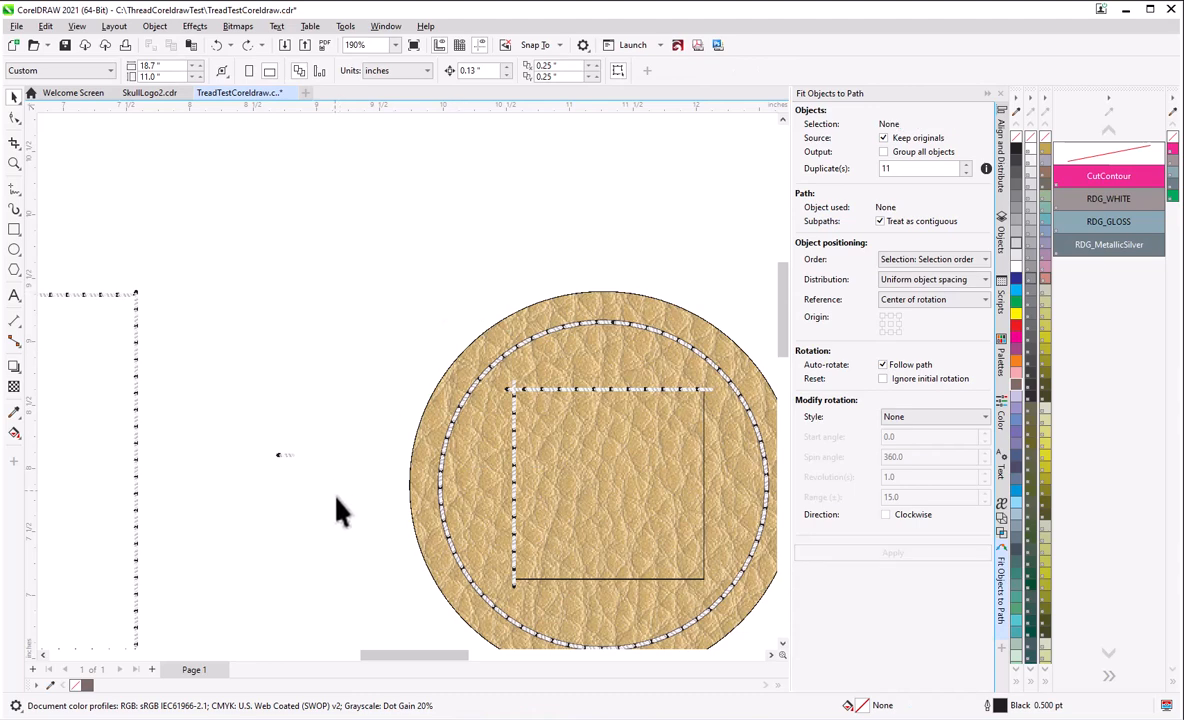
scroll(345, 495, down, 2)
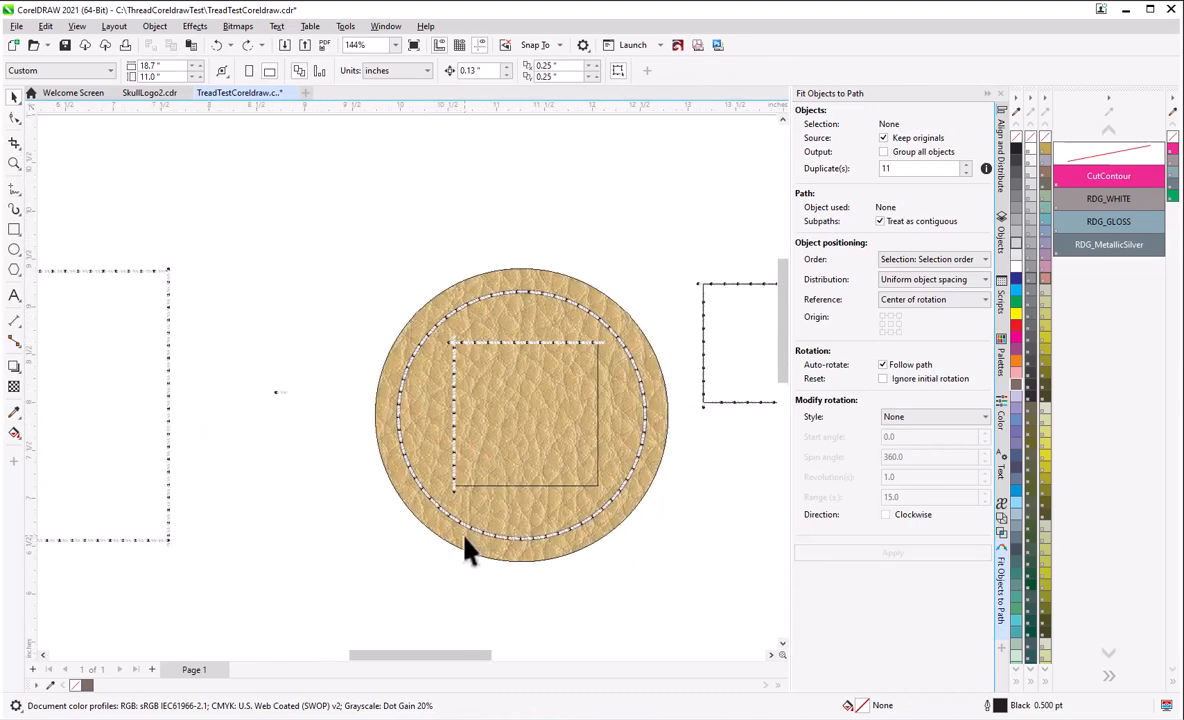
scroll(465, 542, up, 2)
- Refit 11 stitch duplicates along the square's left side line and move the selected row off the patch to its left
key(ctrl+z)
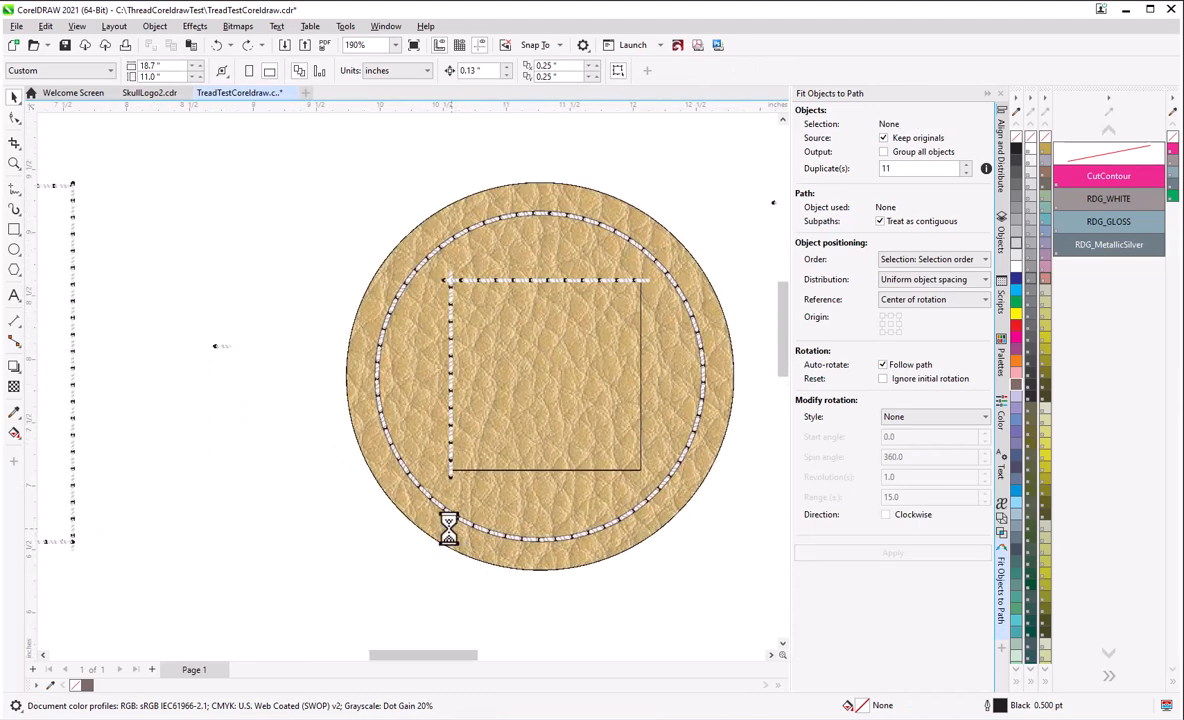
click(893, 553)
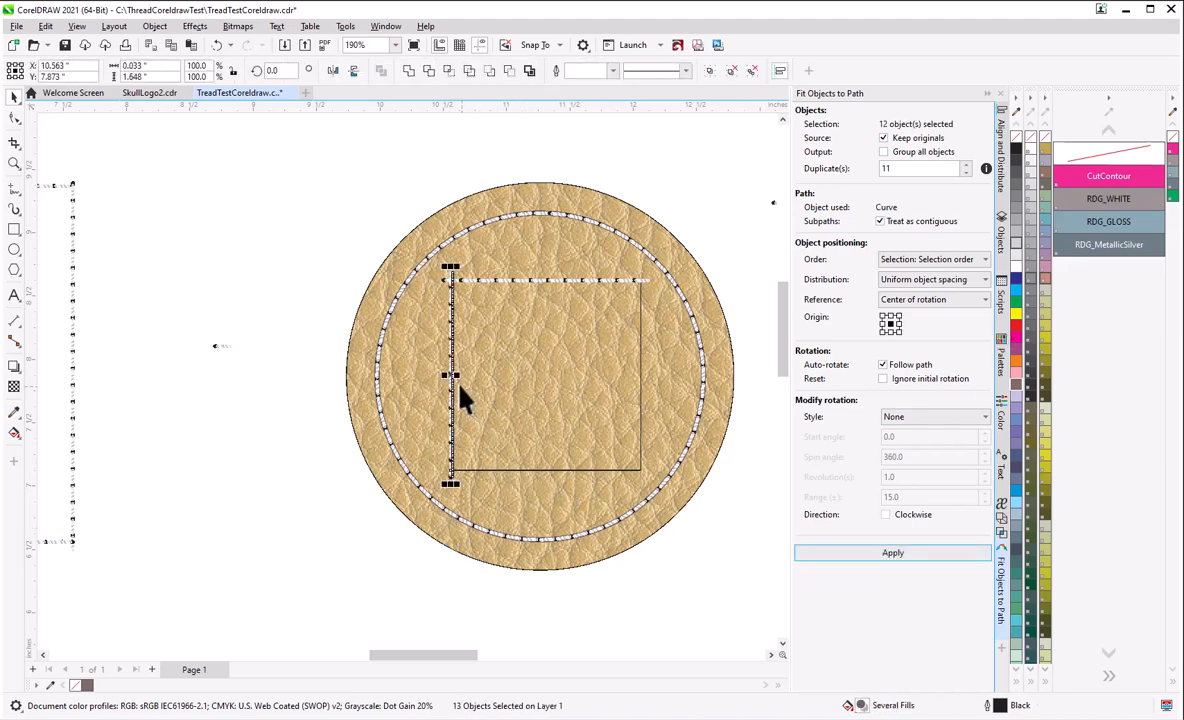
drag(446, 385, 309, 486)
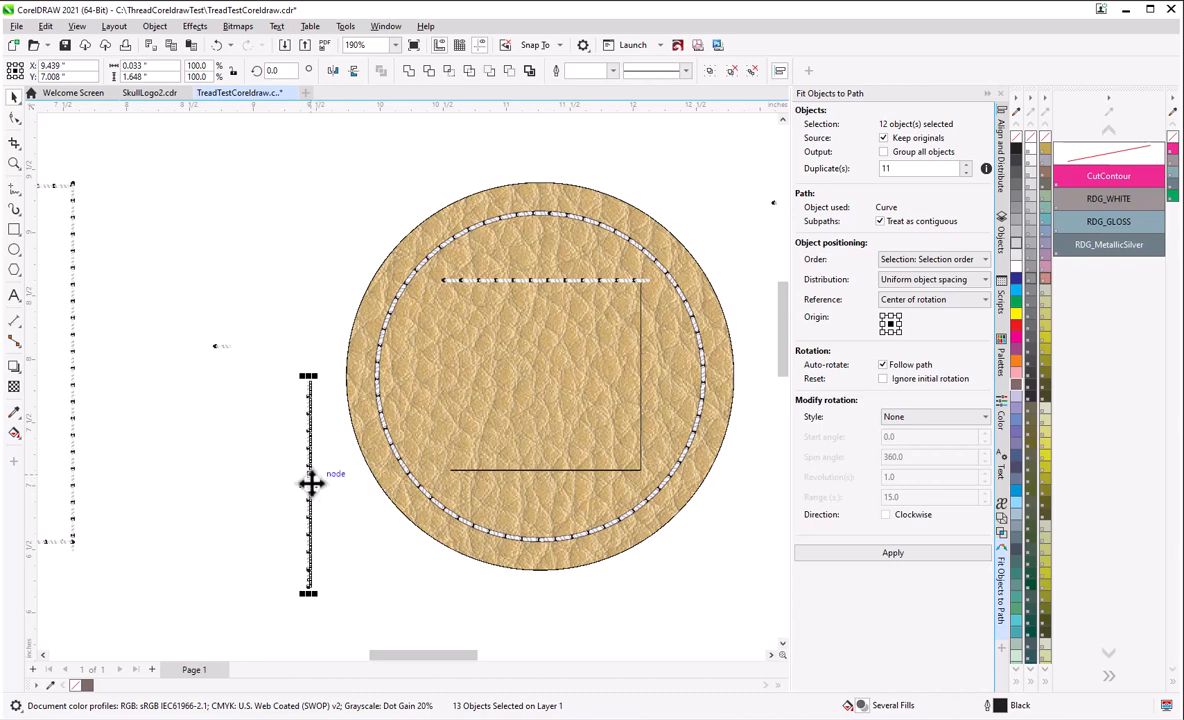
- Place a copy of the vertical stitch row on the patch and align its top with the left end of the upper row
drag(311, 483, 470, 402)
scroll(455, 348, up, 1)
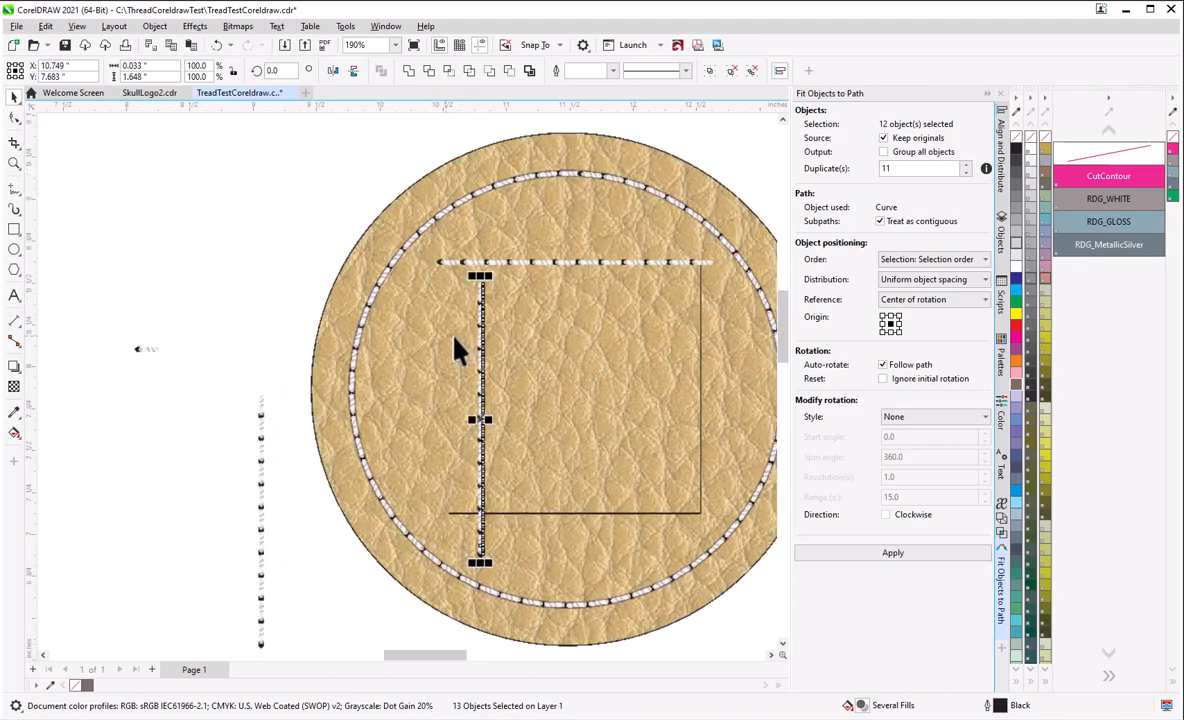
scroll(453, 330, up, 1)
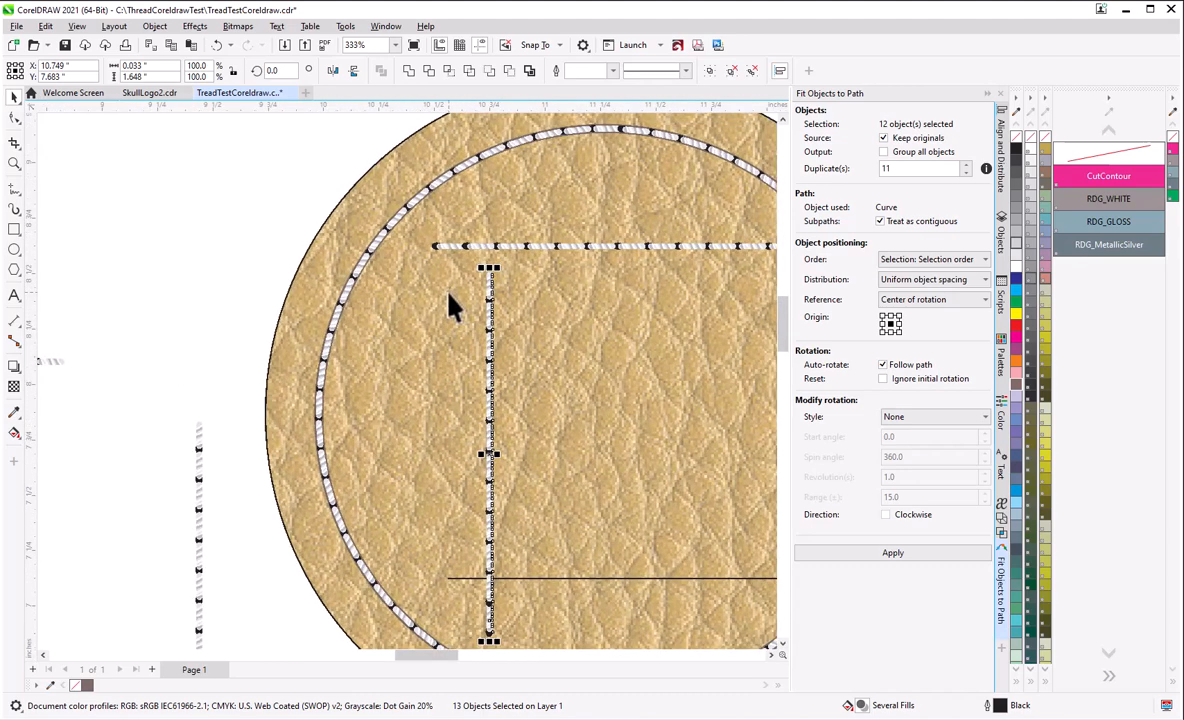
scroll(450, 308, up, 1)
scroll(449, 310, up, 1)
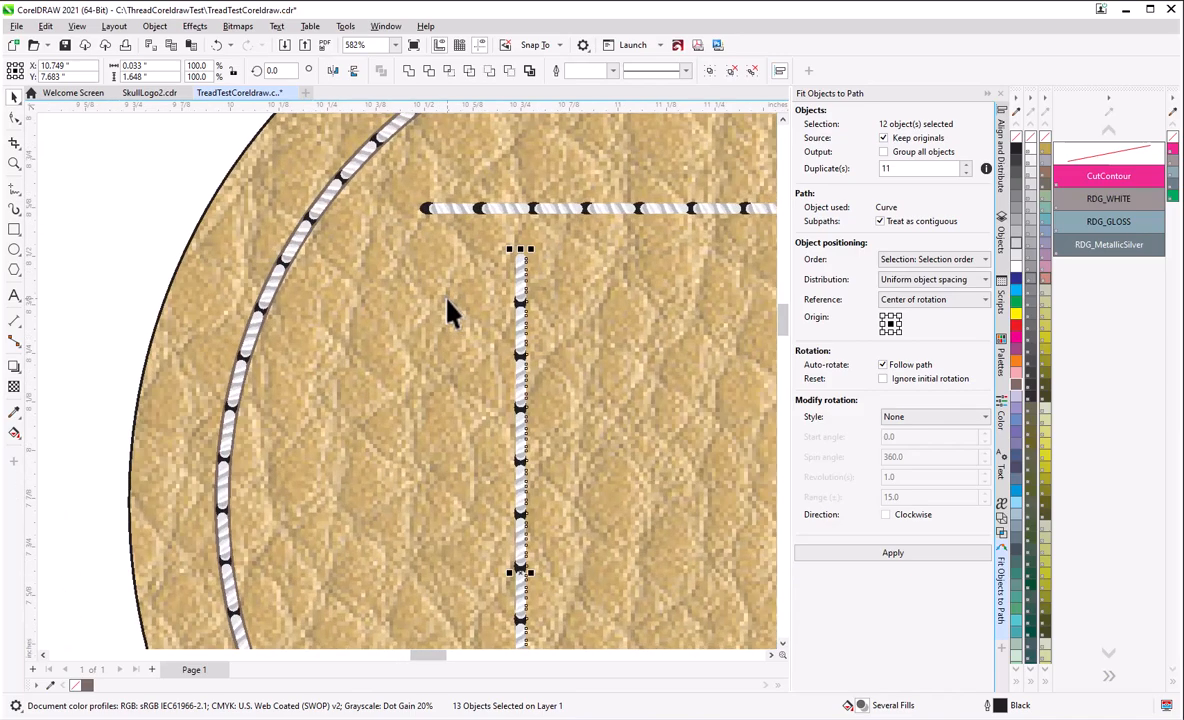
scroll(452, 315, down, 2)
scroll(484, 530, up, 4)
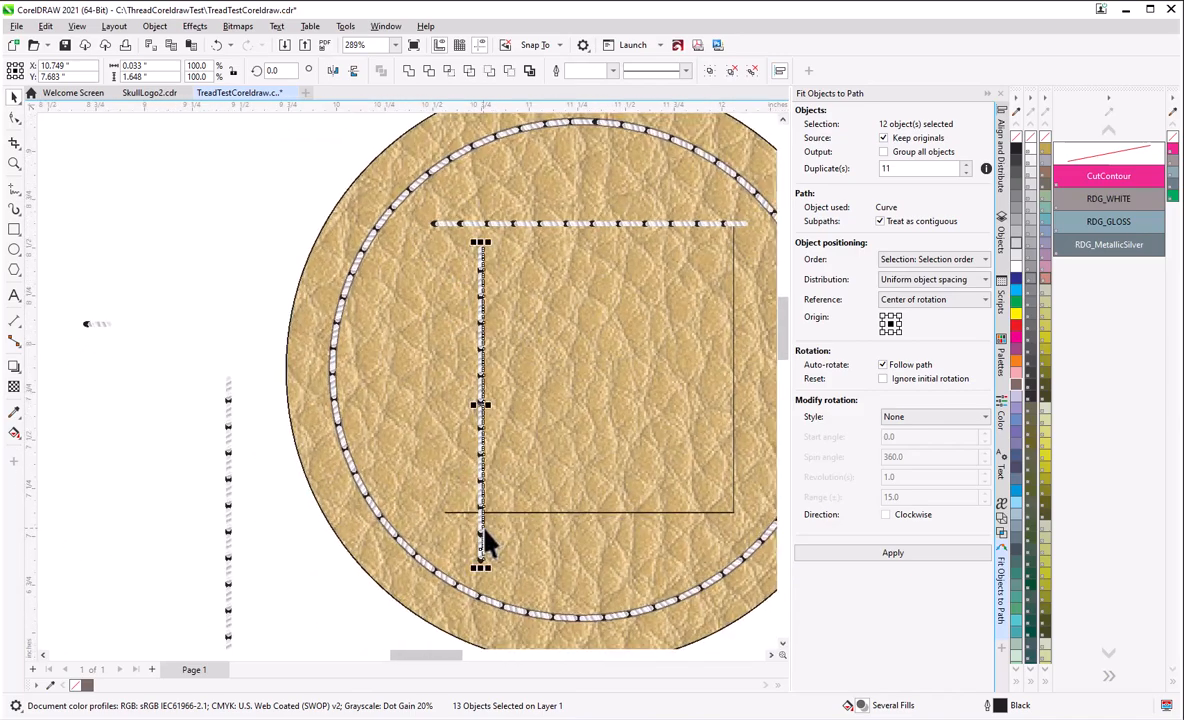
scroll(488, 370, down, 3)
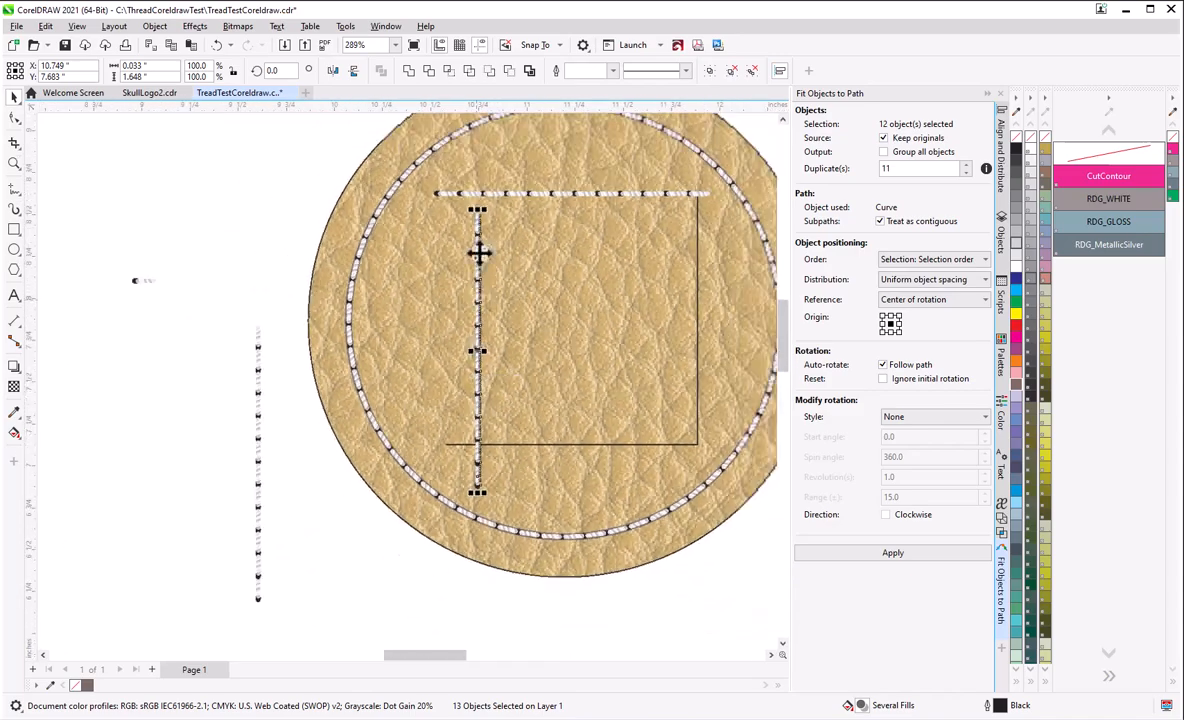
scroll(479, 235, up, 5)
scroll(478, 208, up, 2)
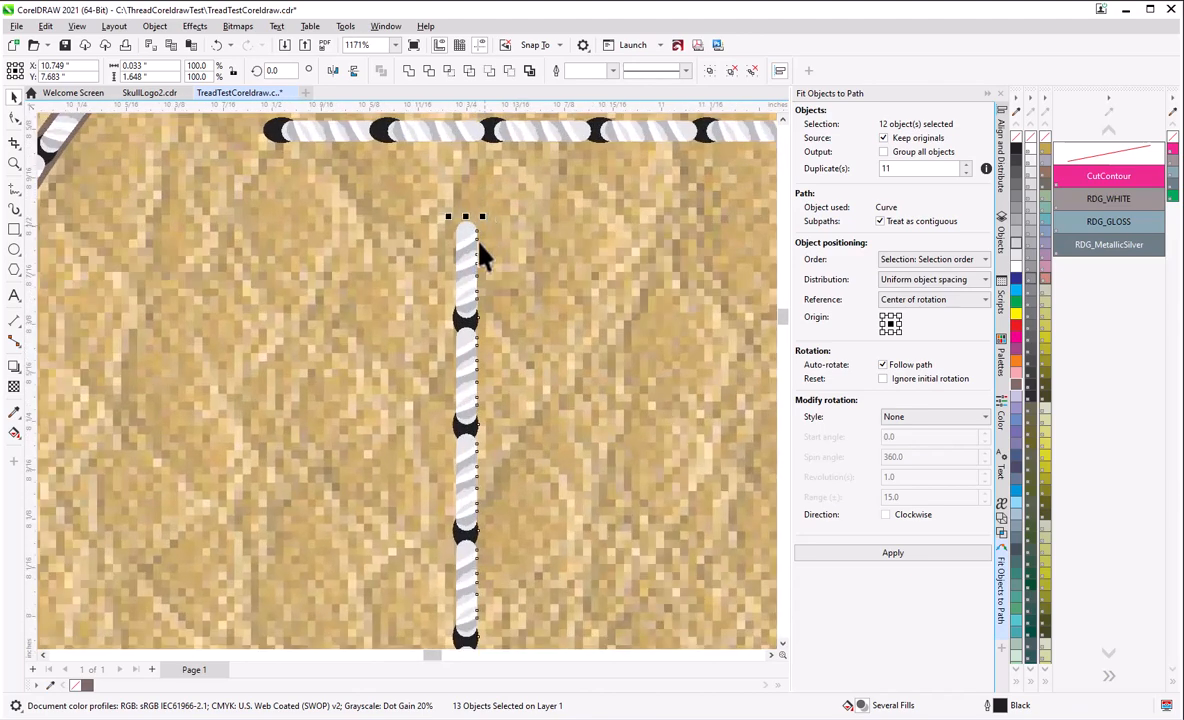
drag(470, 243, 268, 149)
scroll(378, 283, down, 1)
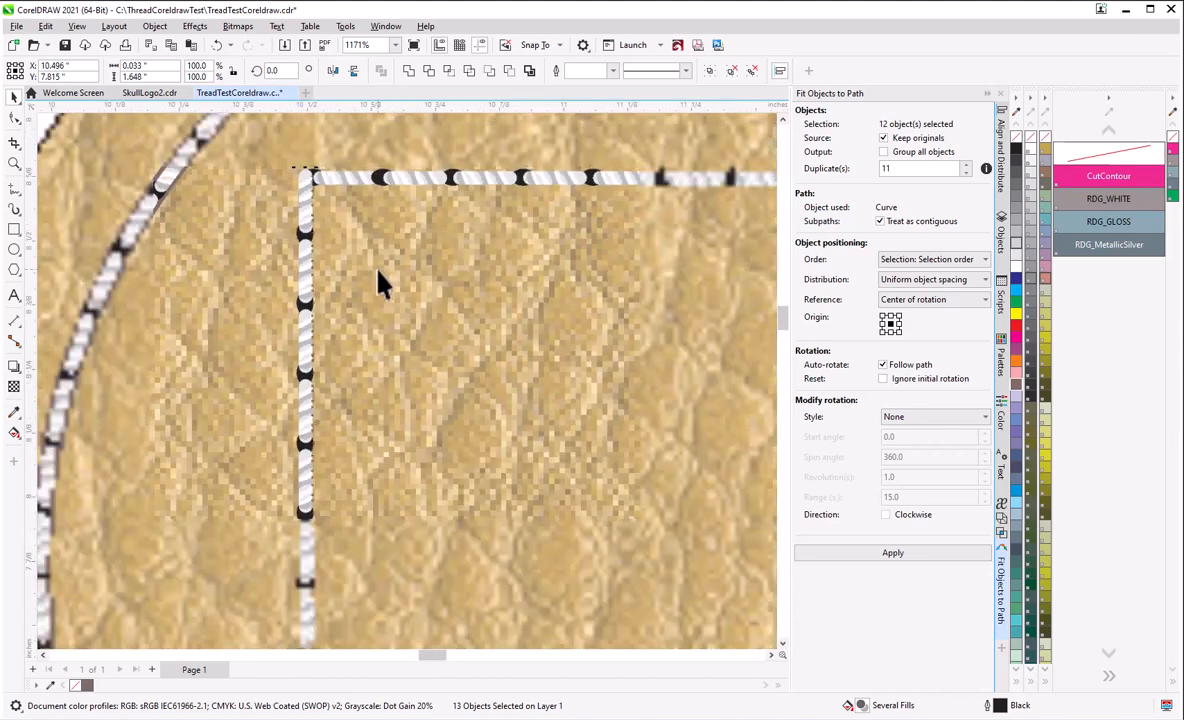
- Fine-position the vertical stitch row at about X 10.489 in, Y 7.808 in so its top stitch meets the upper row's first black hole
scroll(321, 208, up, 3)
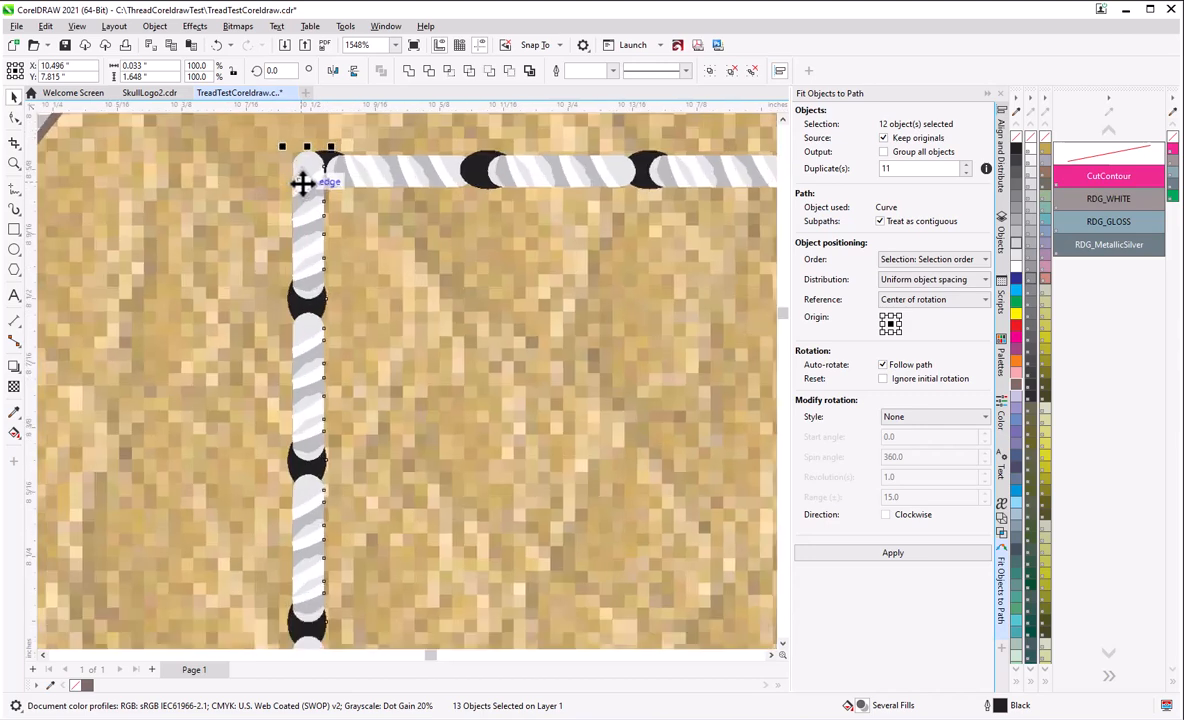
key(Down)
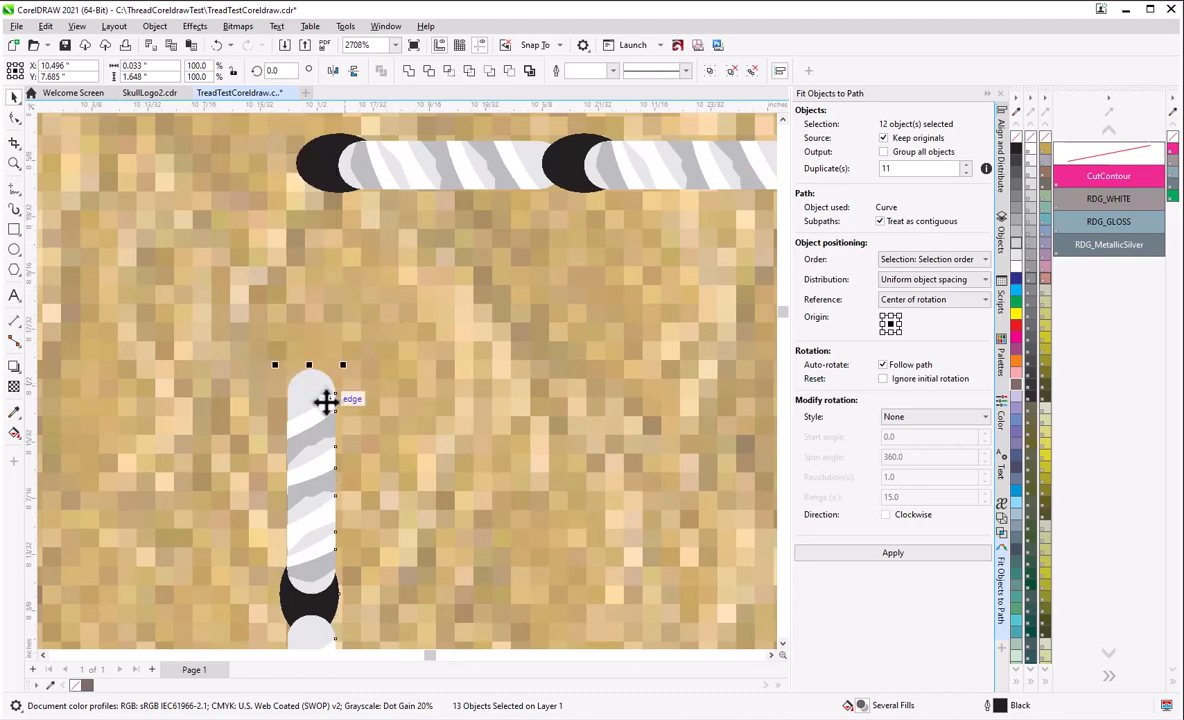
drag(317, 418, 297, 201)
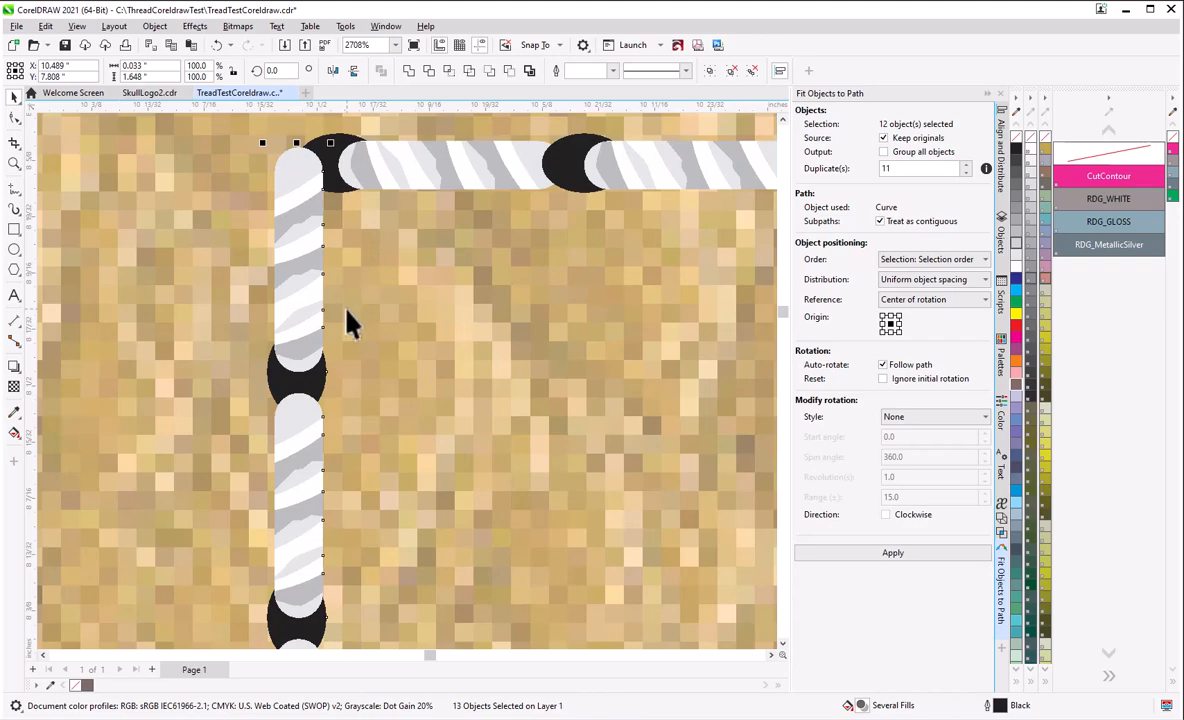
scroll(346, 312, down, 5)
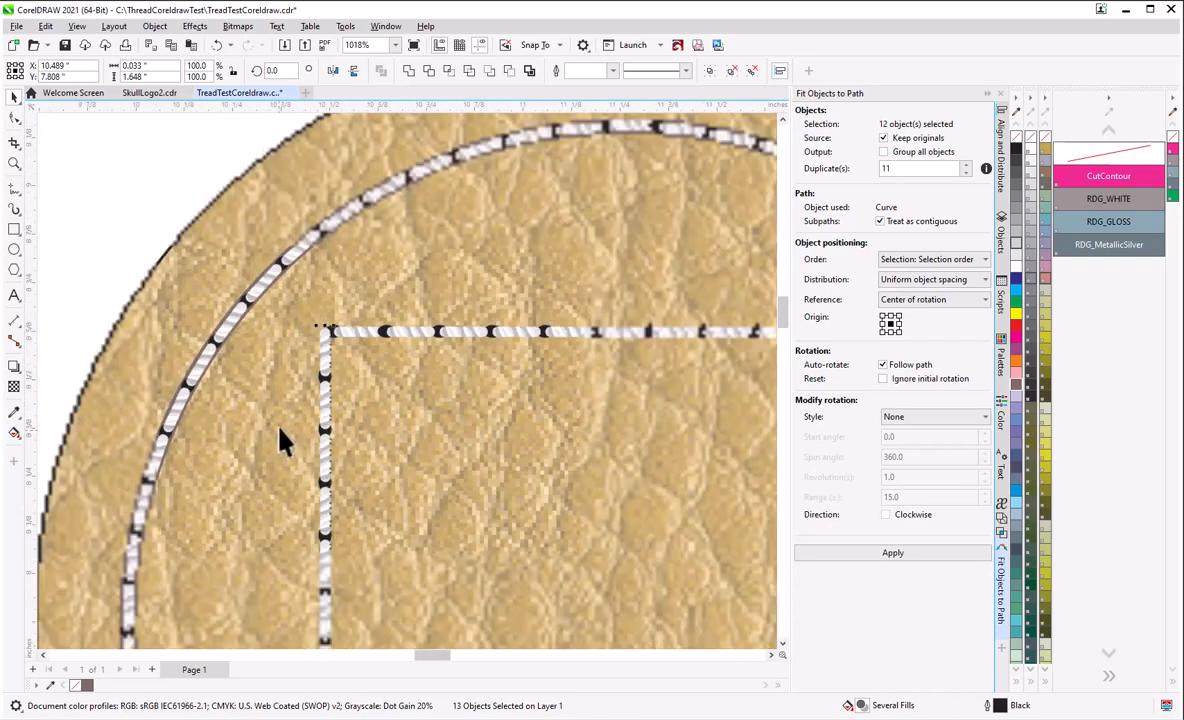
scroll(280, 440, down, 5)
scroll(365, 540, up, 2)
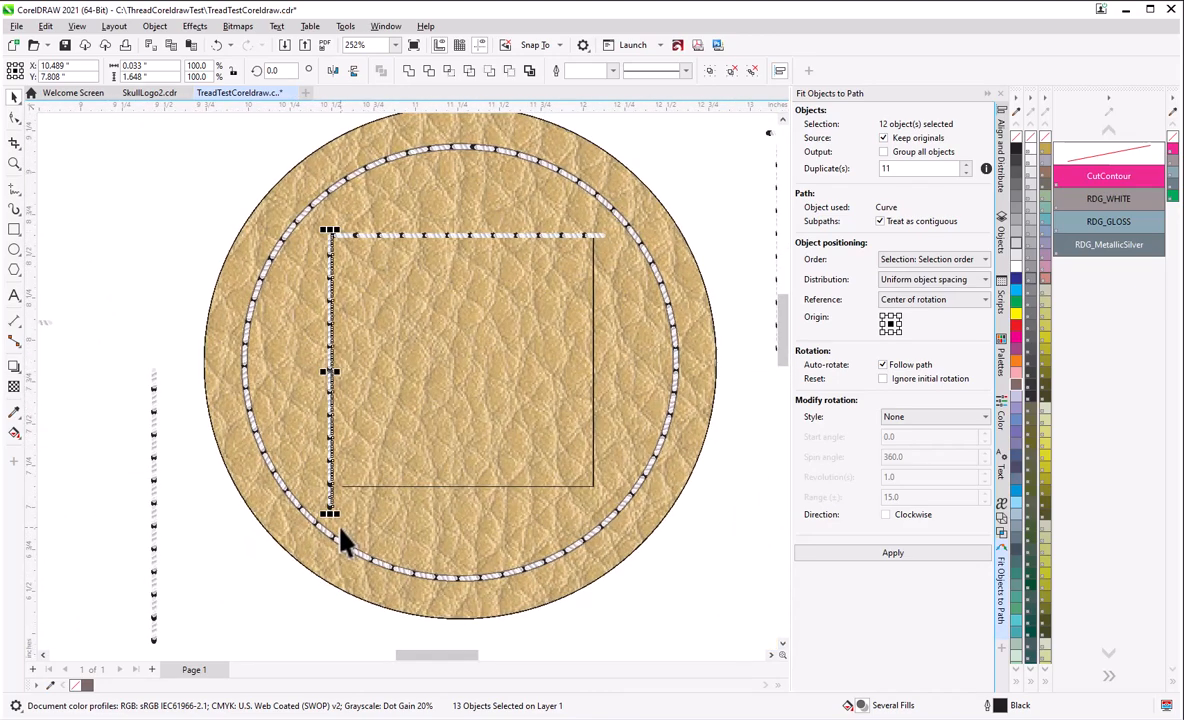
- Delete the surplus stitch group at the lower end of the left stitch row
scroll(340, 540, up, 2)
click(112, 533)
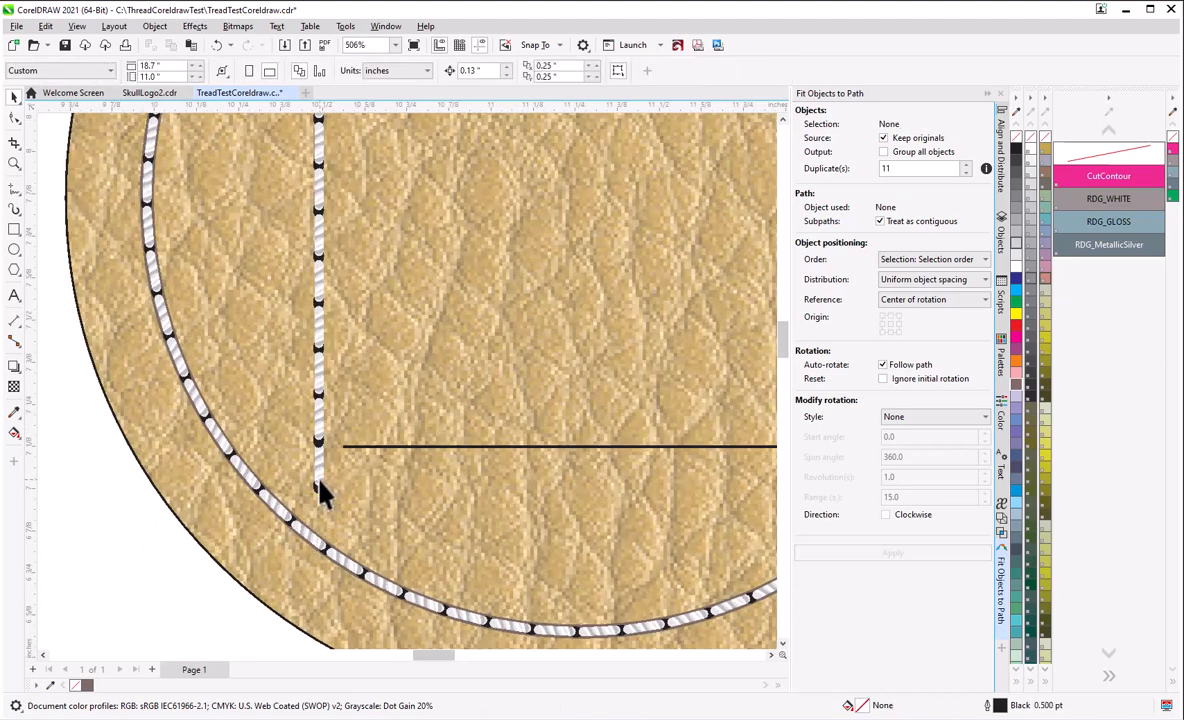
click(320, 482)
scroll(322, 478, up, 2)
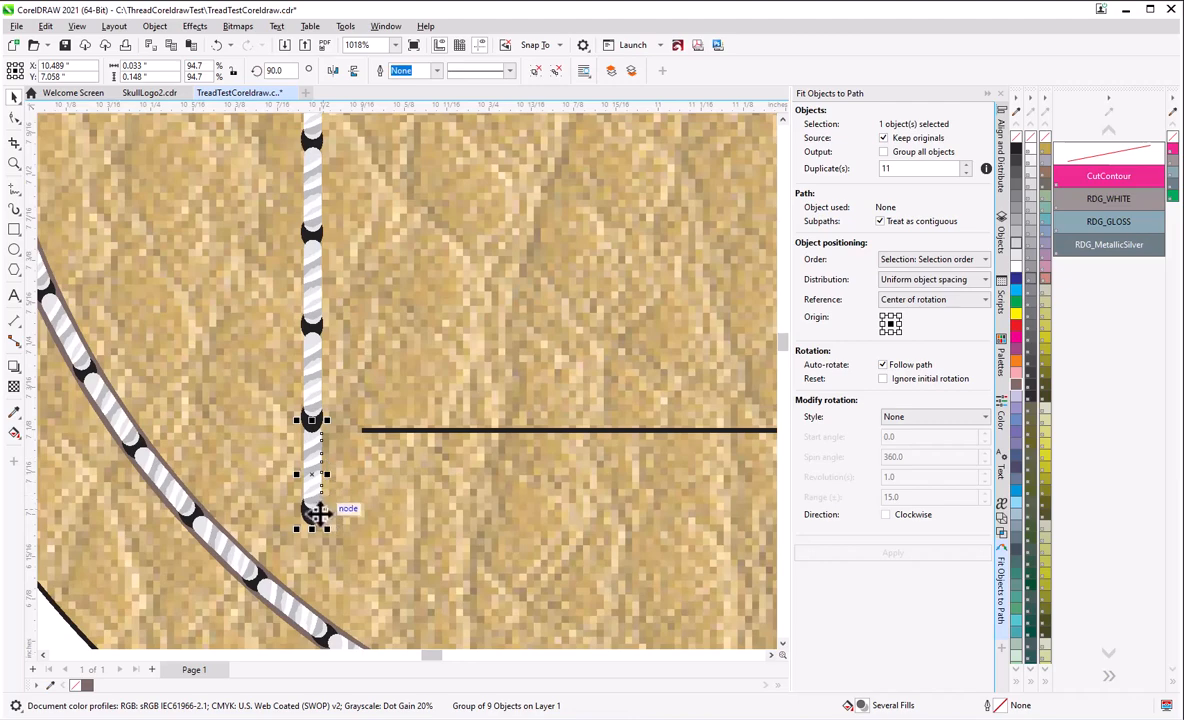
key(Delete)
scroll(326, 501, down, 1)
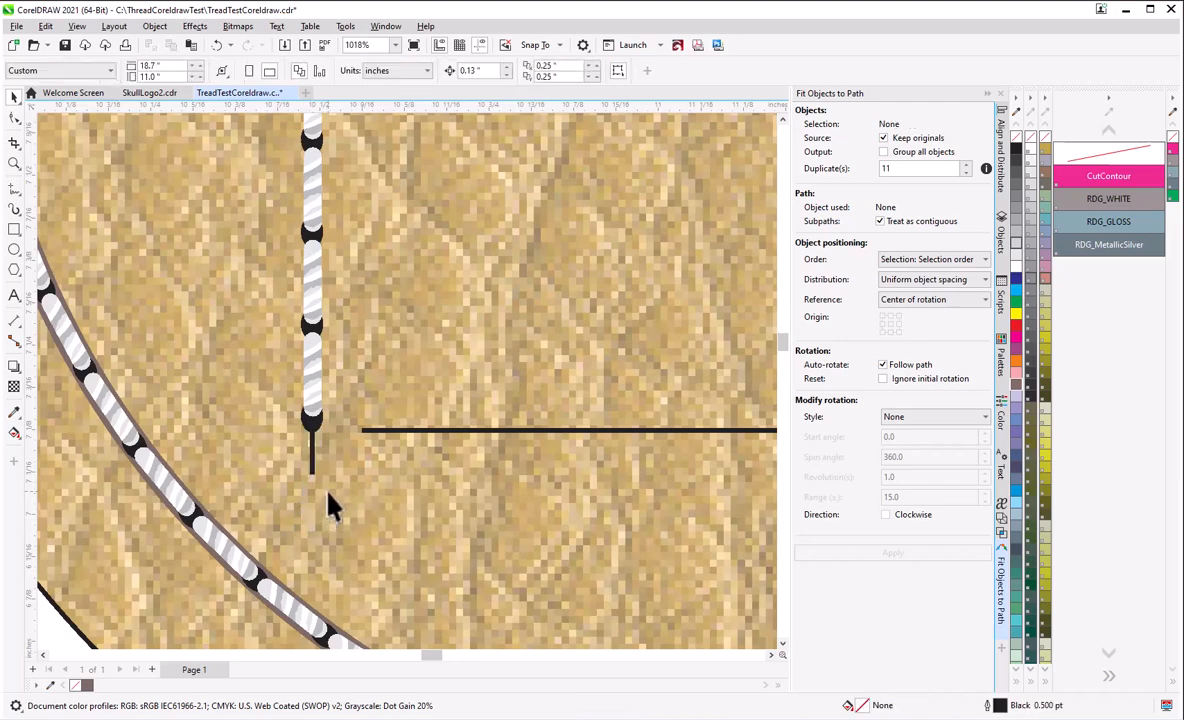
- Move the left guide line up about 0.06 in so it hides behind its stitch row, and deselect it
scroll(351, 455, down, 4)
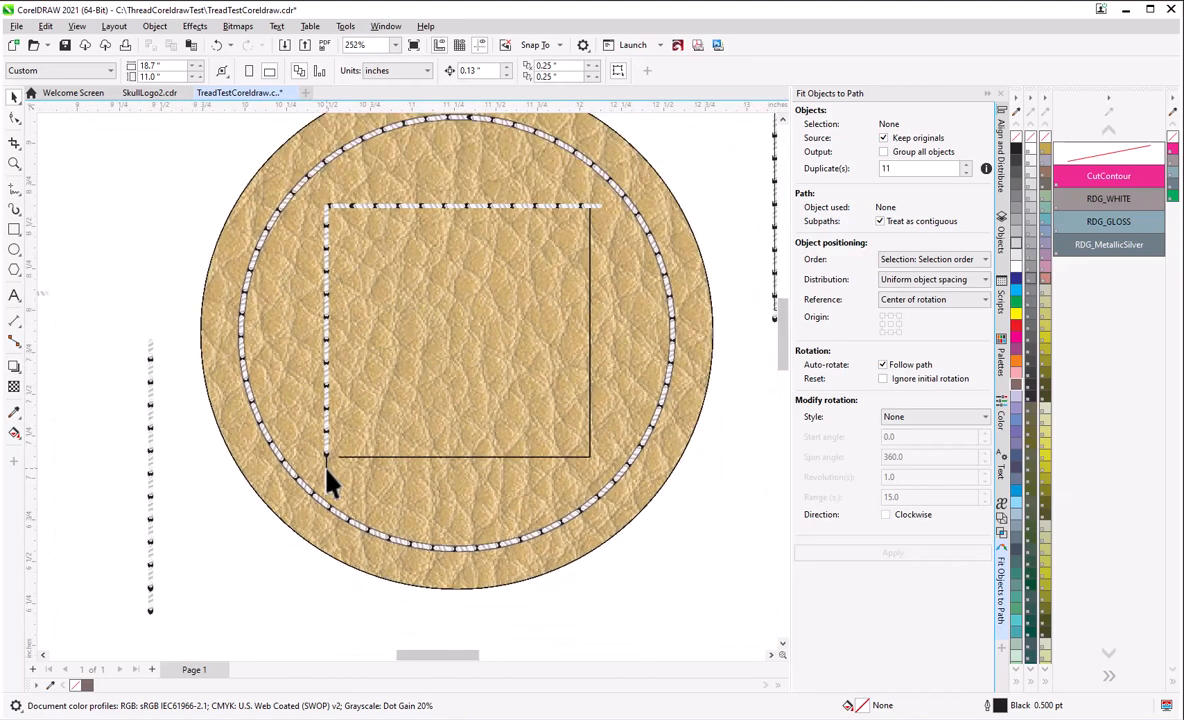
scroll(330, 220, up, 3)
scroll(336, 390, down, 3)
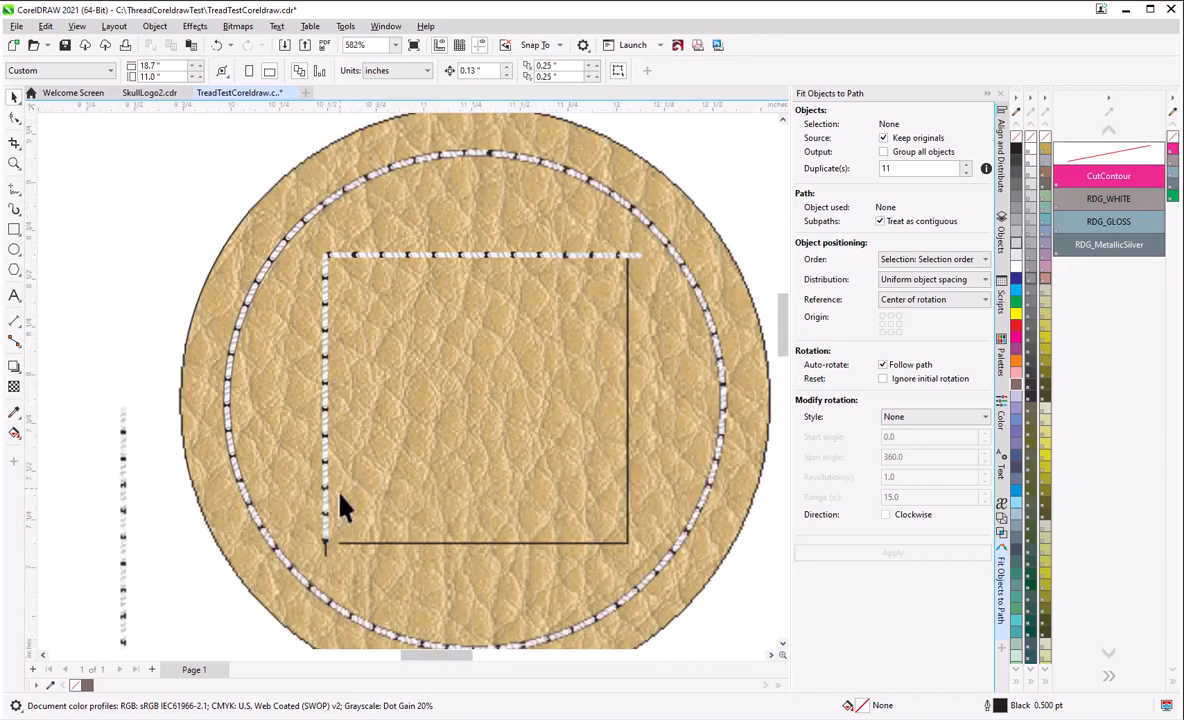
click(330, 383)
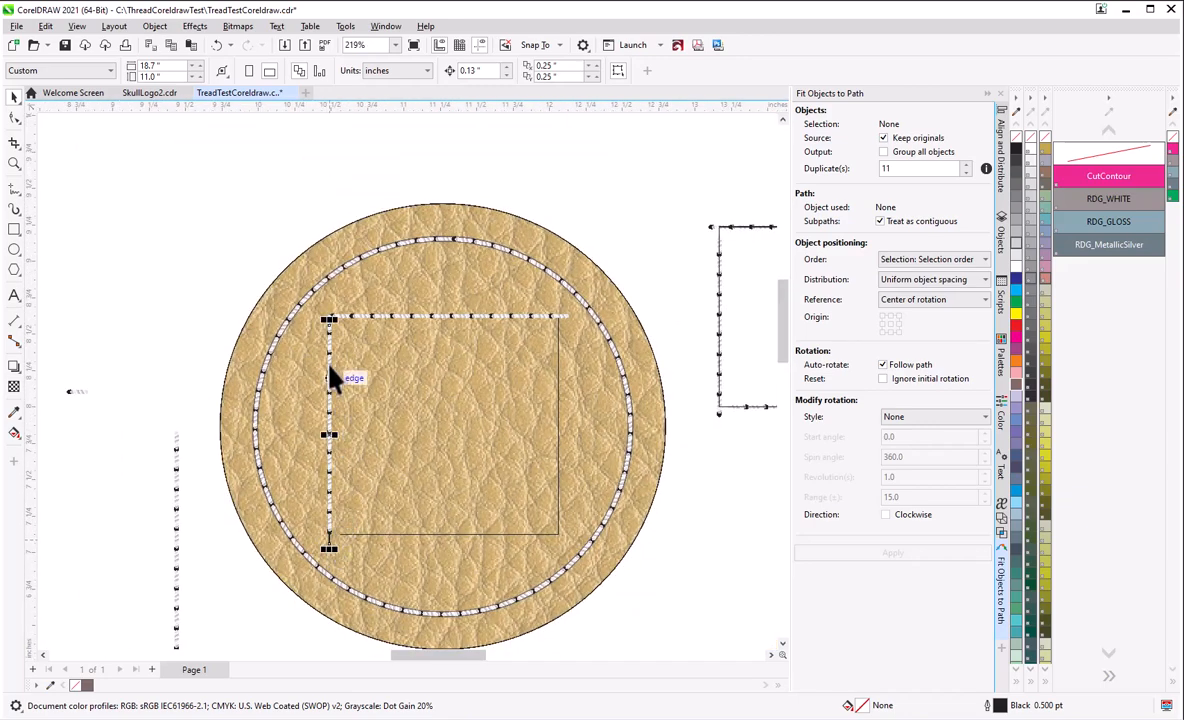
scroll(330, 322, up, 2)
scroll(336, 332, up, 6)
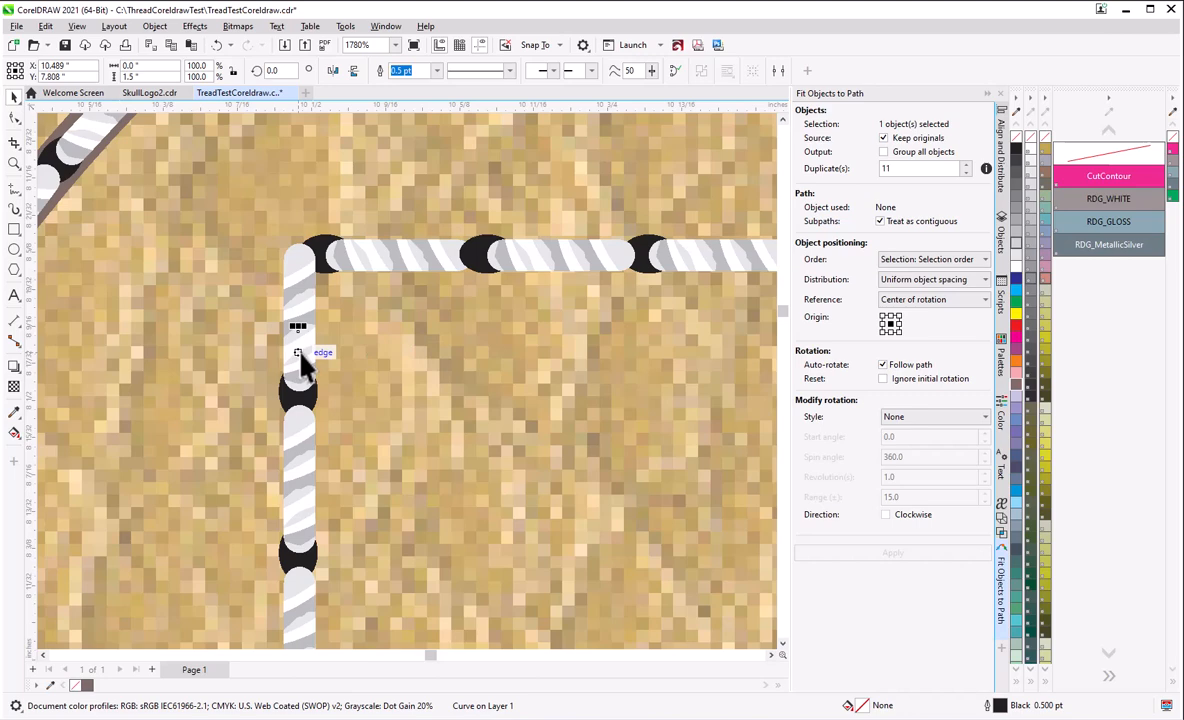
drag(300, 355, 299, 282)
scroll(405, 388, down, 3)
scroll(355, 414, down, 8)
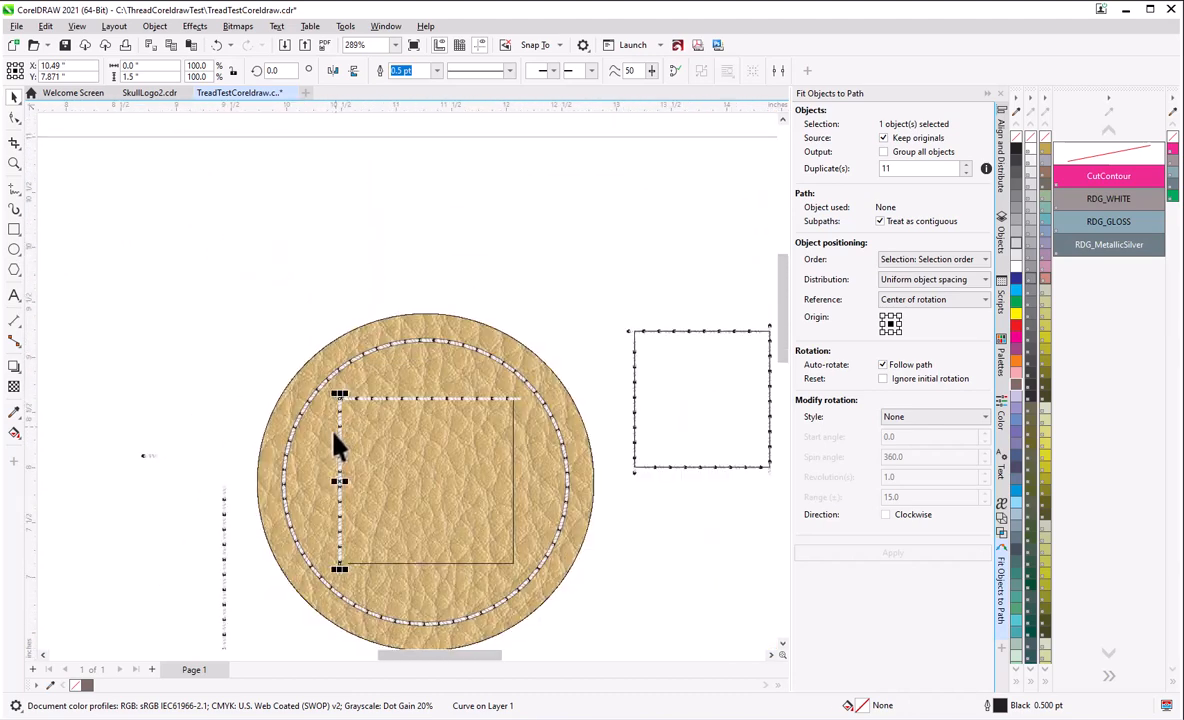
key(Escape)
- Examine the upper-left corner join and the lower end of the left stitch row against the square's bottom line
scroll(320, 385, up, 5)
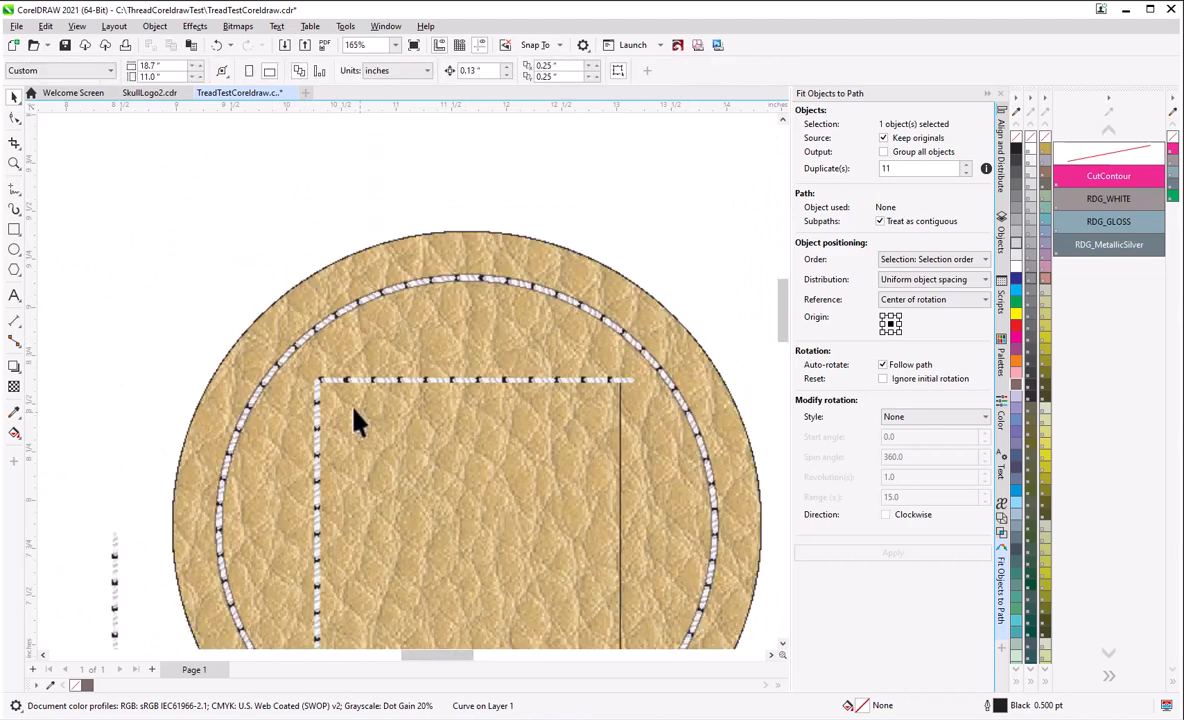
scroll(297, 388, down, 4)
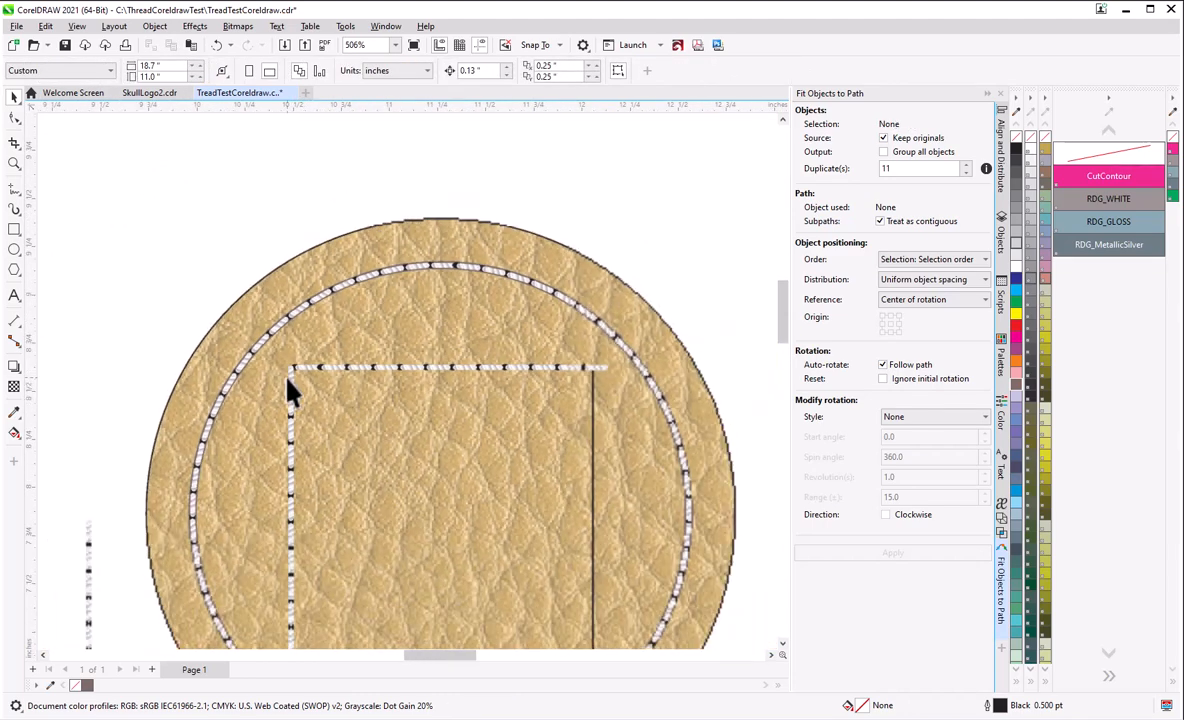
scroll(297, 585, up, 5)
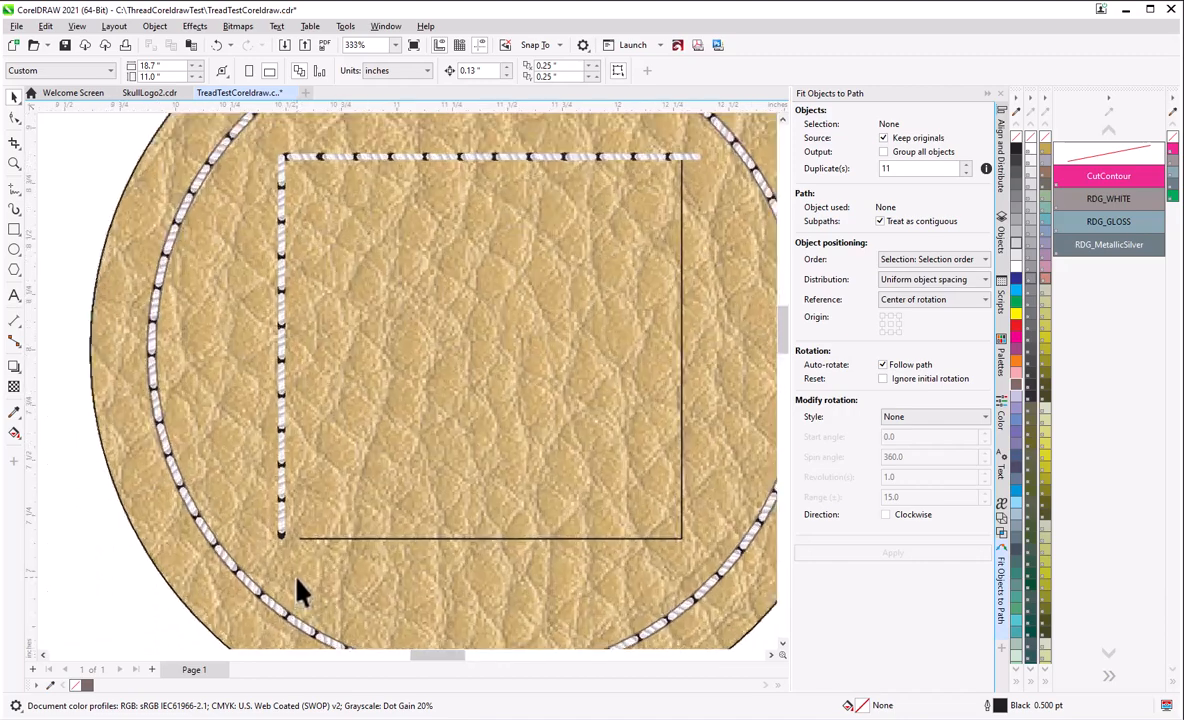
scroll(285, 580, down, 3)
scroll(286, 578, down, 5)
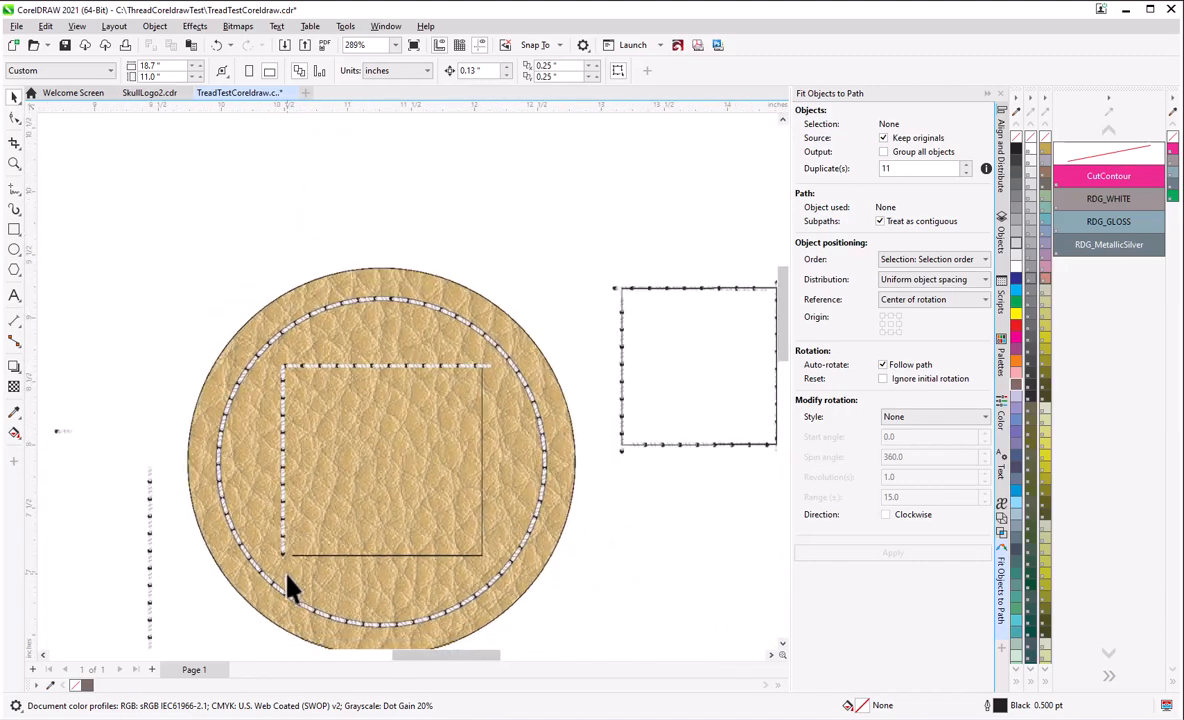
scroll(350, 540, up, 3)
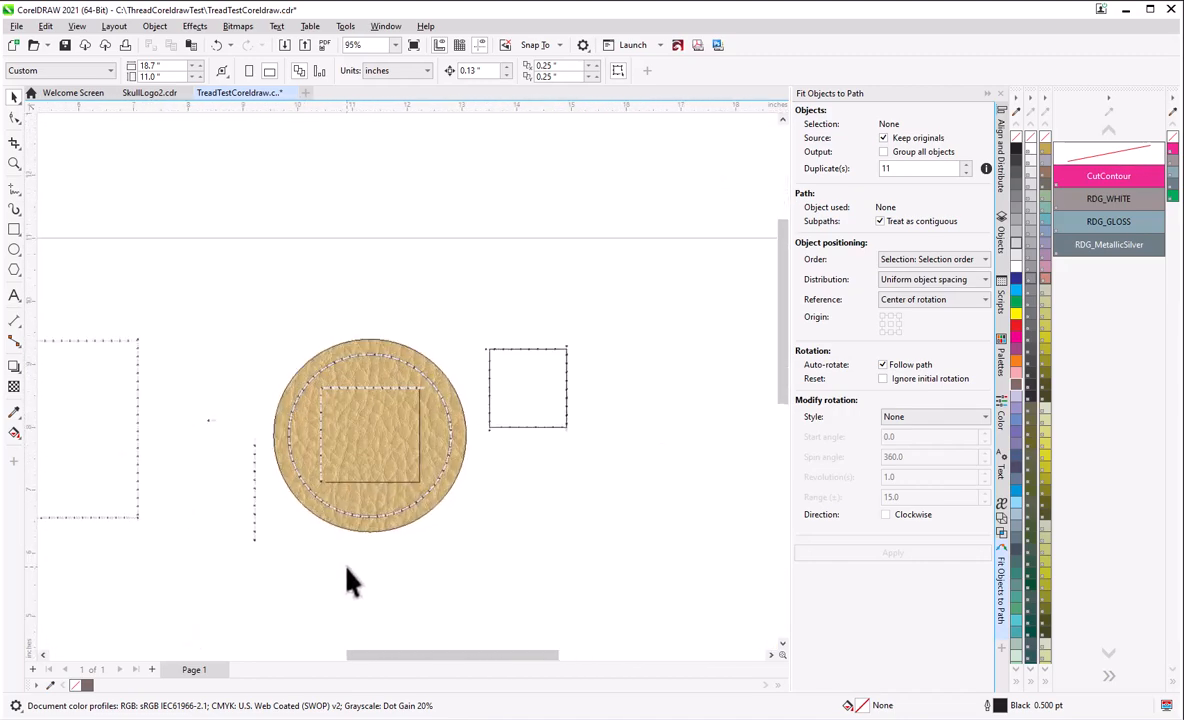
scroll(370, 585, down, 1)
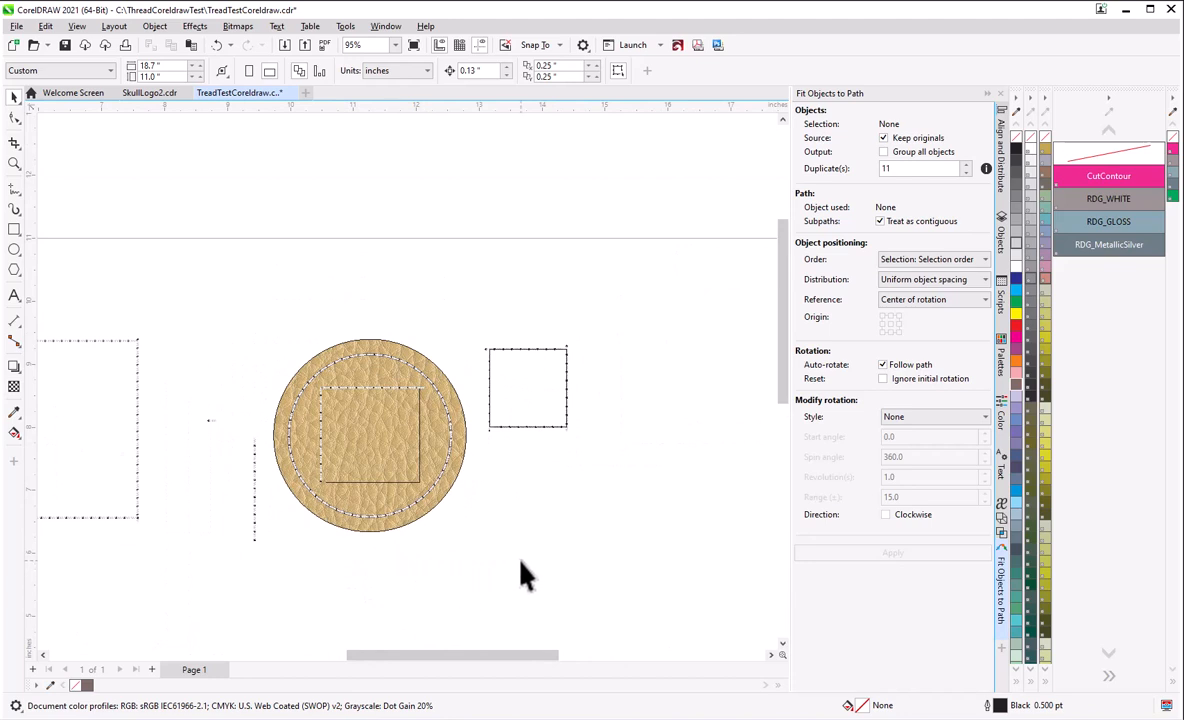